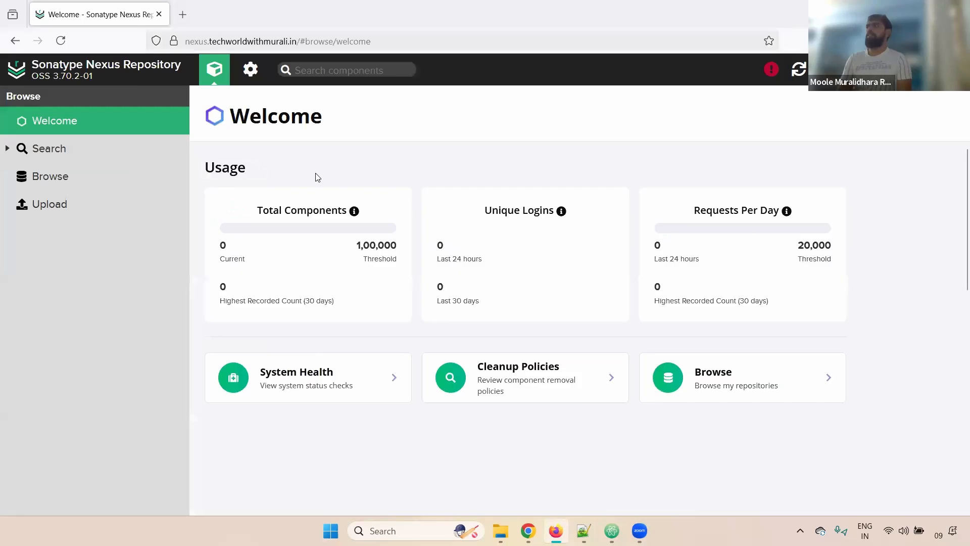
# Visit the Search, Browse (selecting maven-snapshots) and Upload pages, then switch to Administration.
pyautogui.click(36, 147)
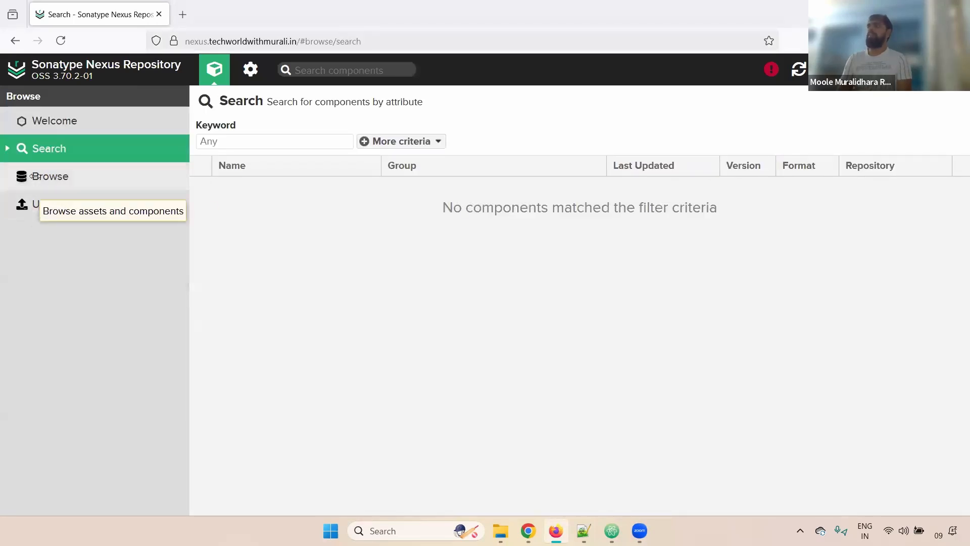
pyautogui.click(61, 170)
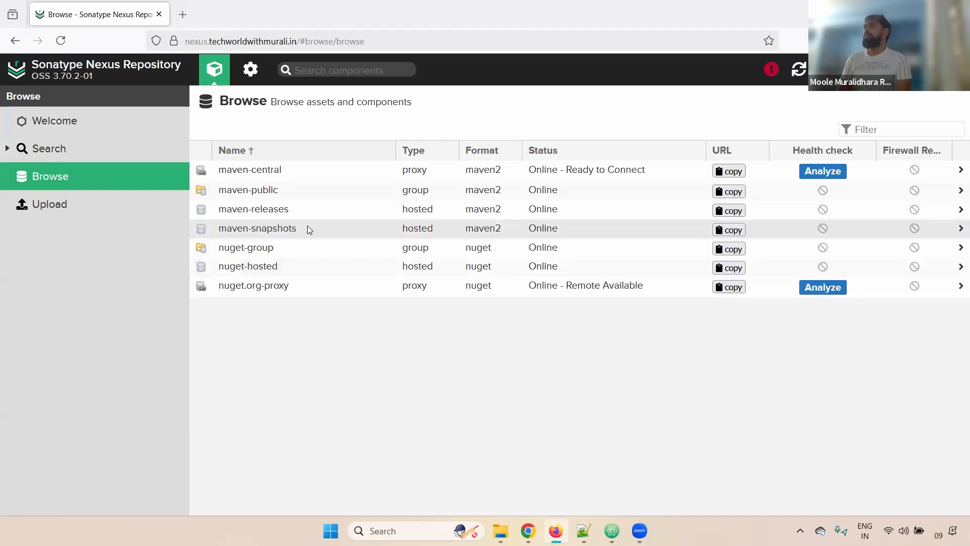
pyautogui.click(377, 224)
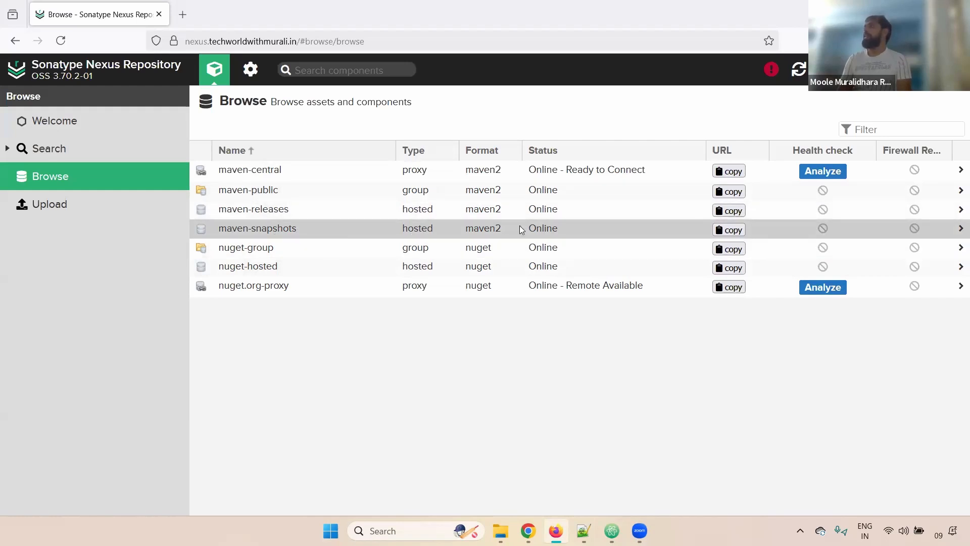
pyautogui.click(45, 205)
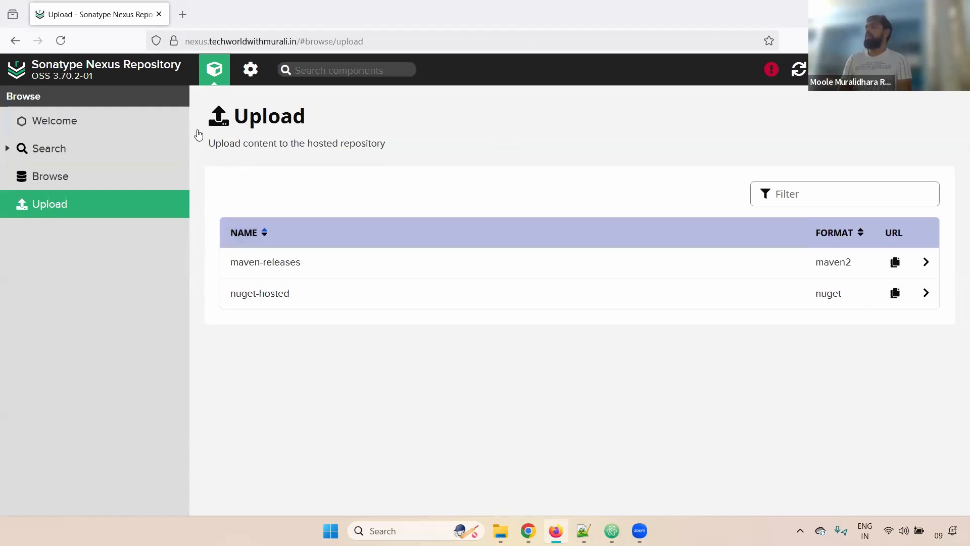
pyautogui.click(251, 69)
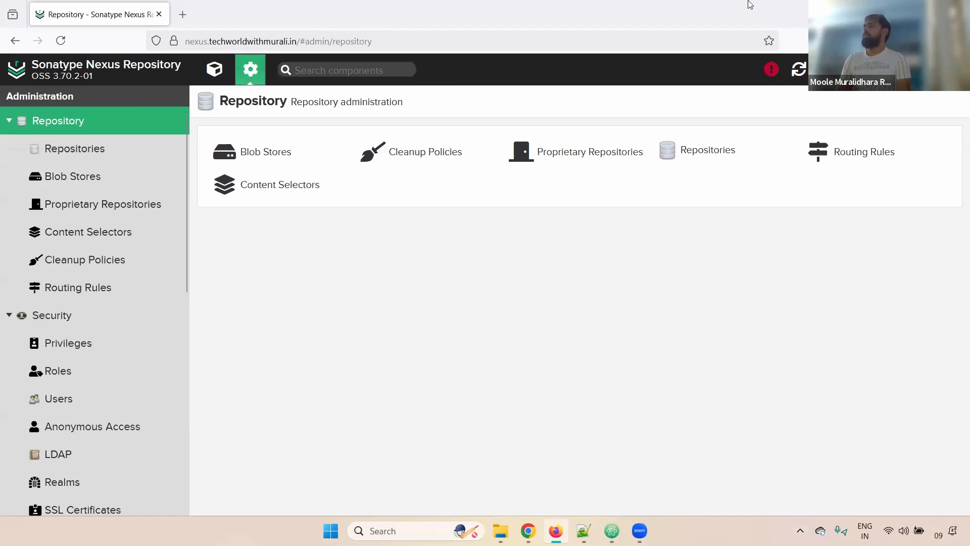
# Review the seven repositories in the Repositories list, then start a new repository.
pyautogui.click(59, 150)
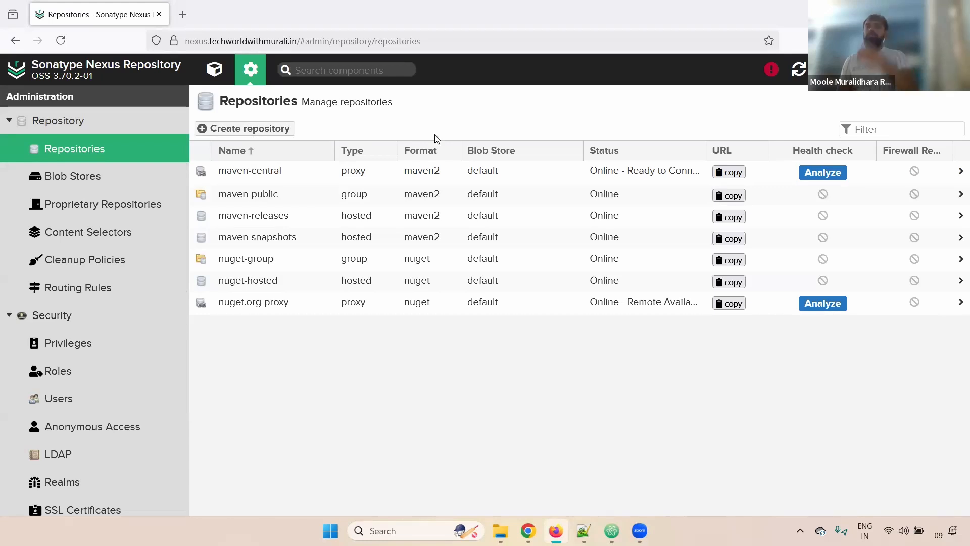
pyautogui.click(258, 133)
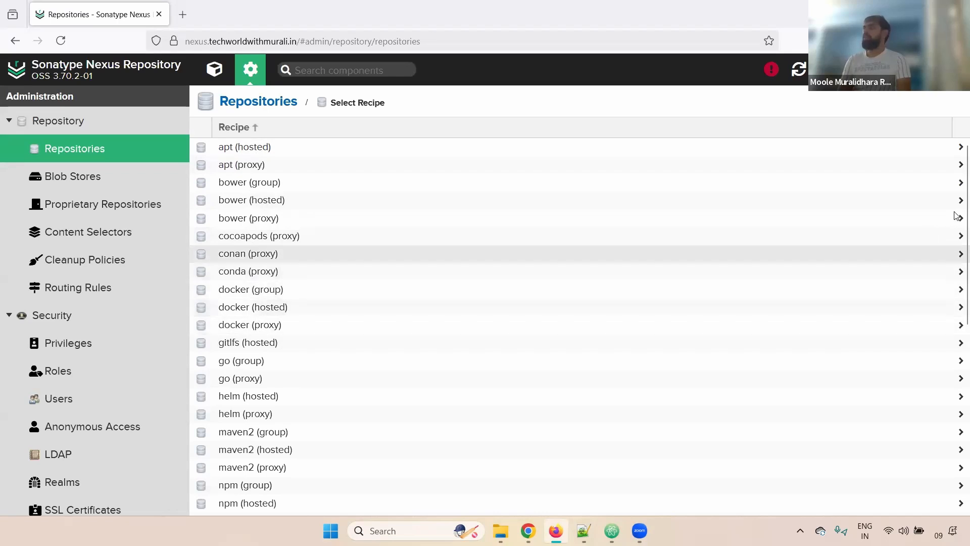
# Choose the maven2 (hosted) recipe and focus its empty Name field.
pyautogui.scroll(-4, 956, 216)
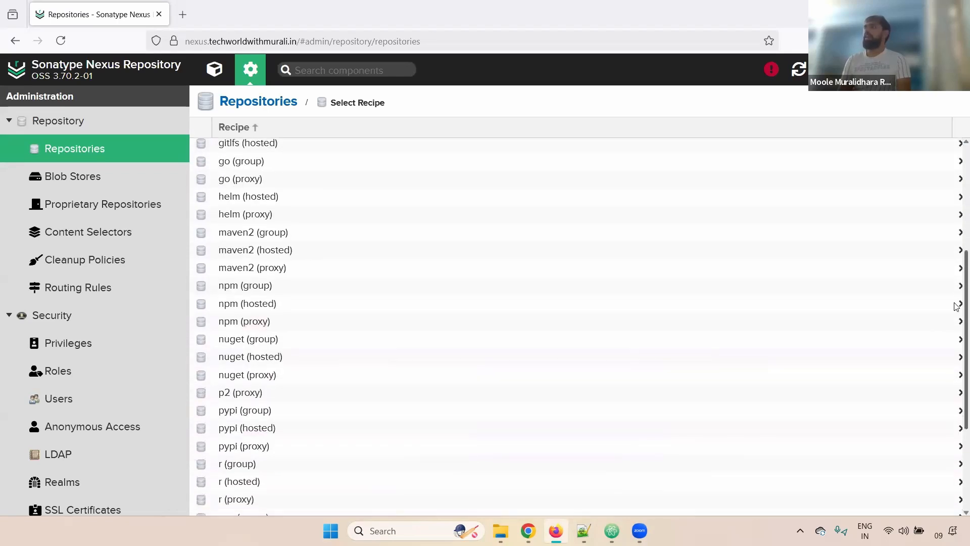
pyautogui.scroll(-1, 957, 306)
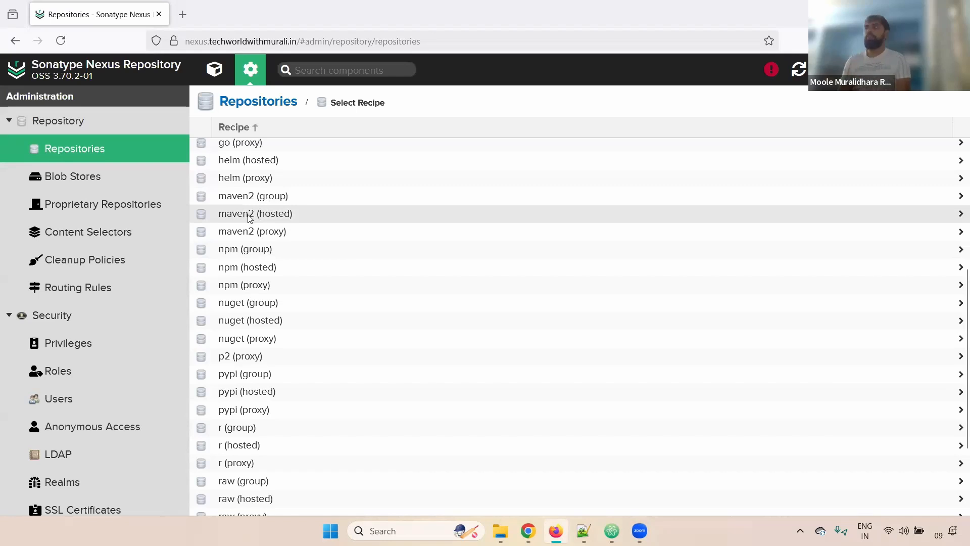
pyautogui.click(287, 216)
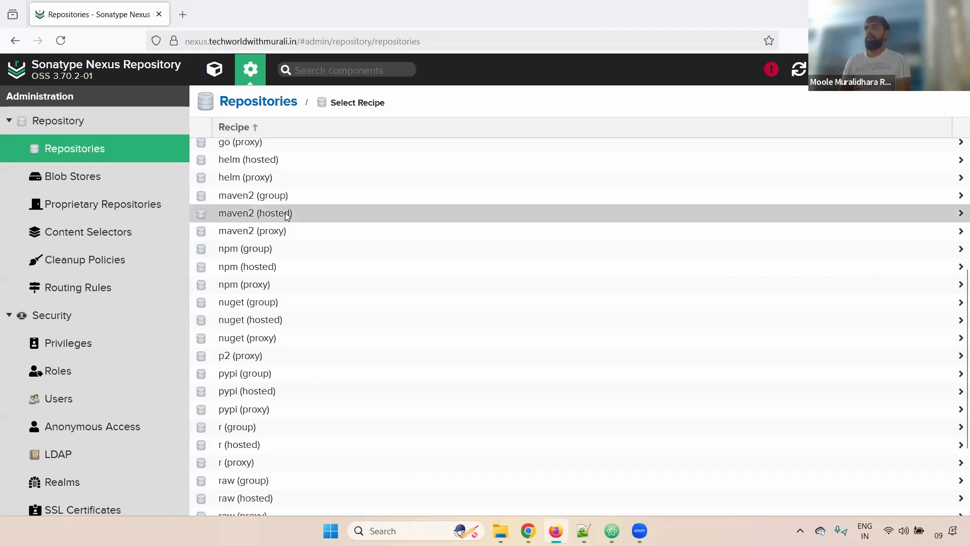
pyautogui.click(315, 154)
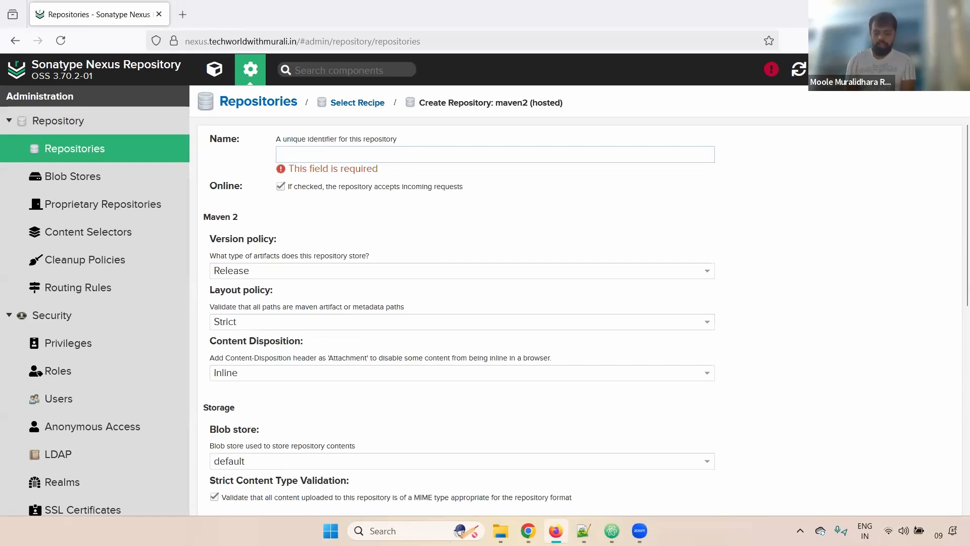
# Name the repository tech-snapshots and set its version policy to Snapshot.
pyautogui.write('tech-snapsho')
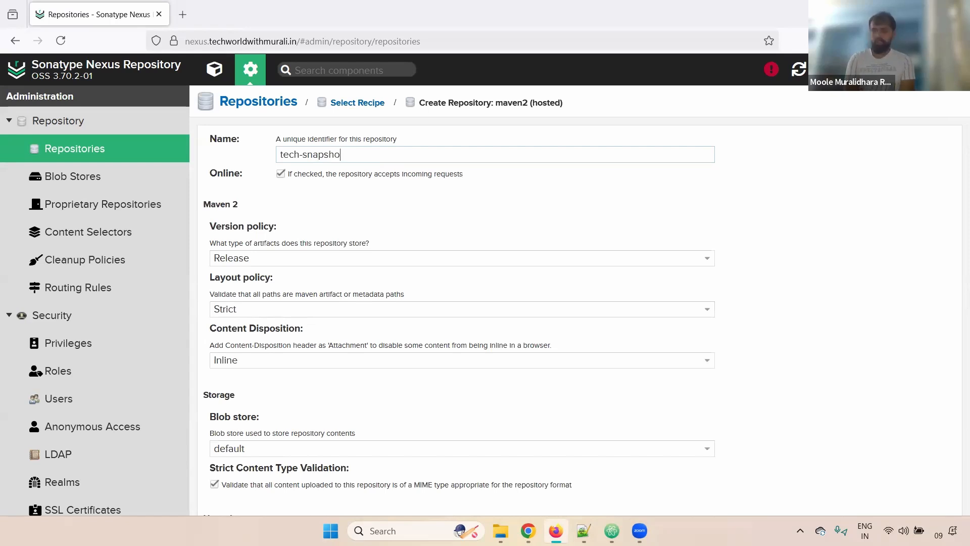
pyautogui.write('ts')
pyautogui.hotkey('ctrl', 'a')
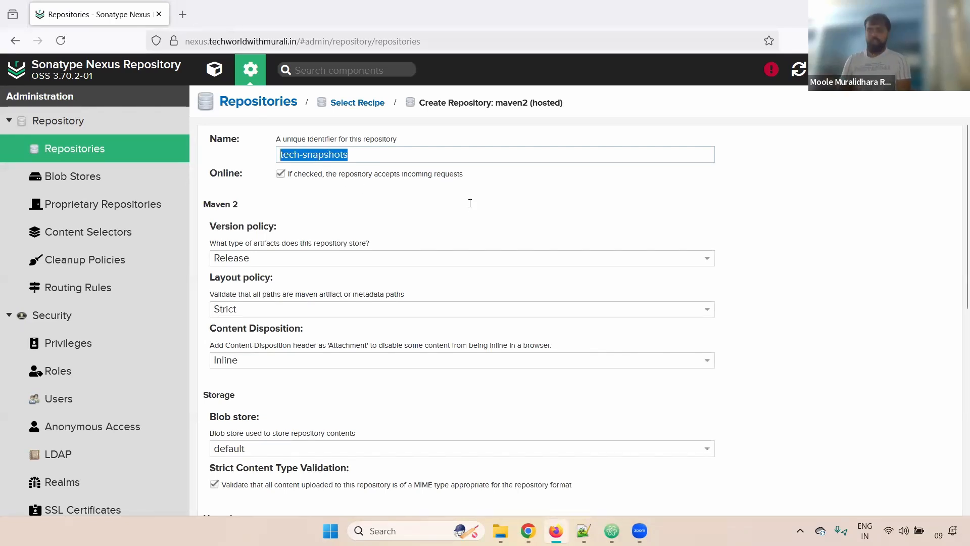
pyautogui.click(292, 227)
pyautogui.click(287, 255)
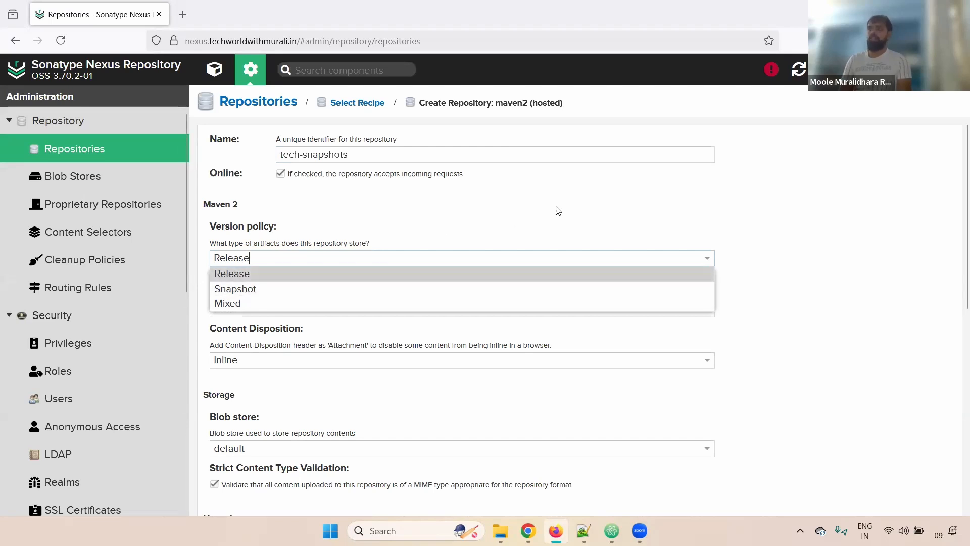
pyautogui.click(584, 206)
pyautogui.click(237, 259)
pyautogui.click(243, 291)
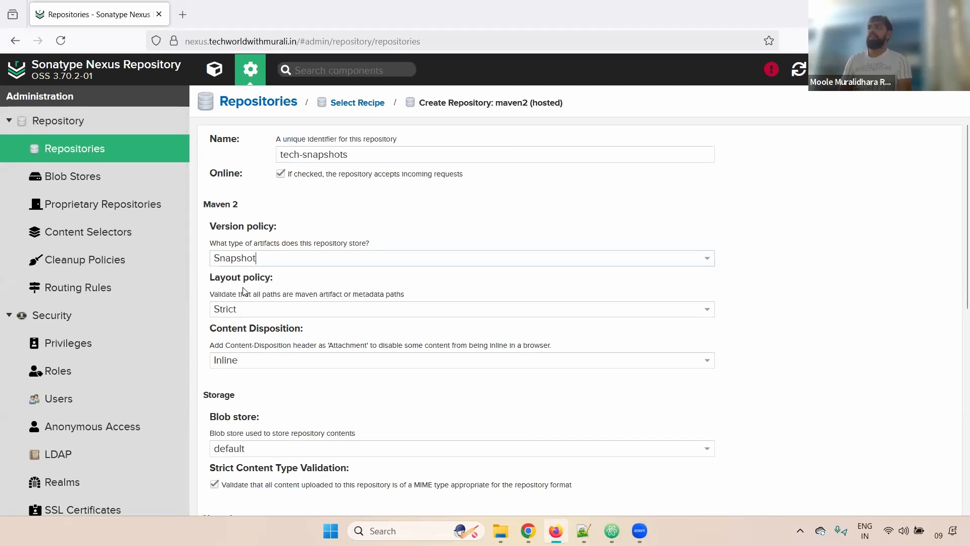
# Keep layout policy Strict and content disposition Inline.
pyautogui.scroll(-2, 645, 293)
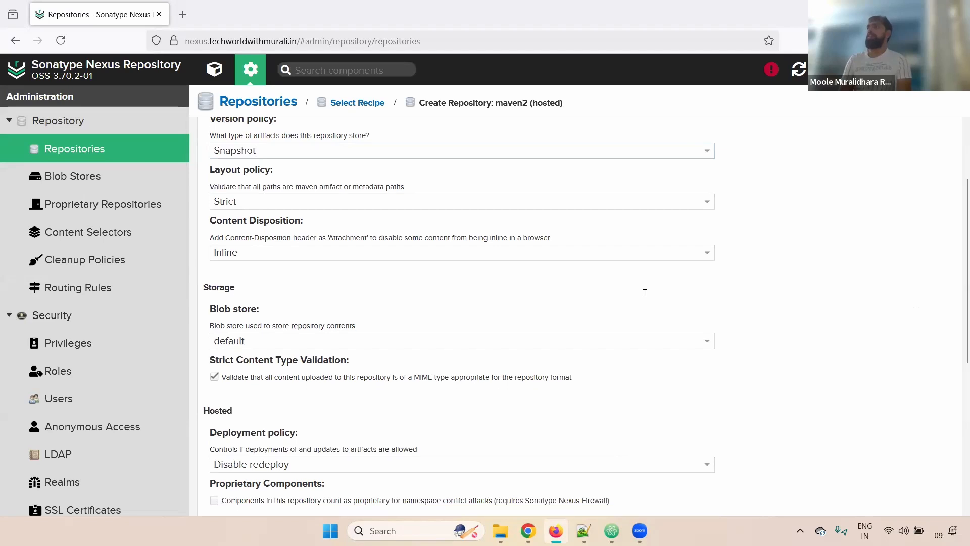
pyautogui.click(246, 205)
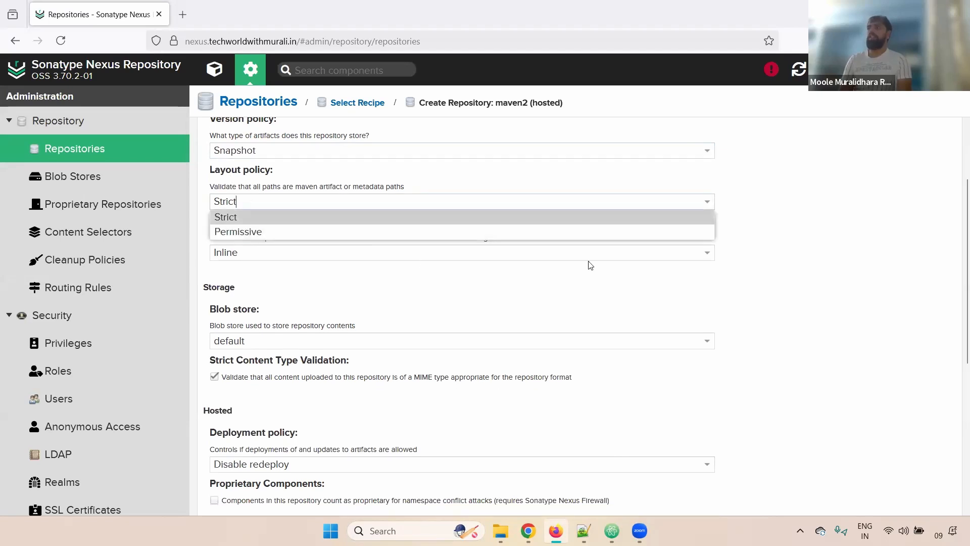
pyautogui.click(724, 287)
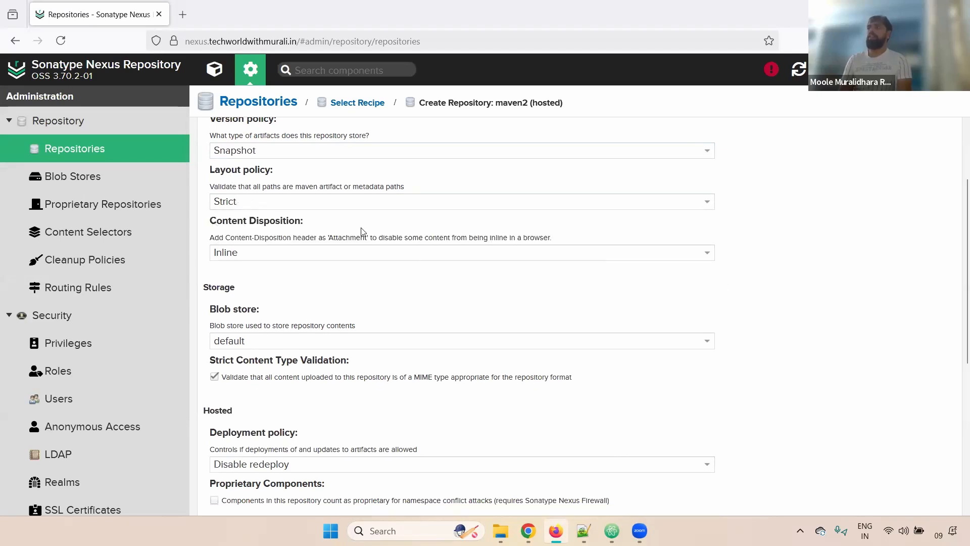
pyautogui.click(471, 256)
pyautogui.click(471, 256)
pyautogui.scroll(-1, 955, 313)
pyautogui.scroll(-2, 463, 258)
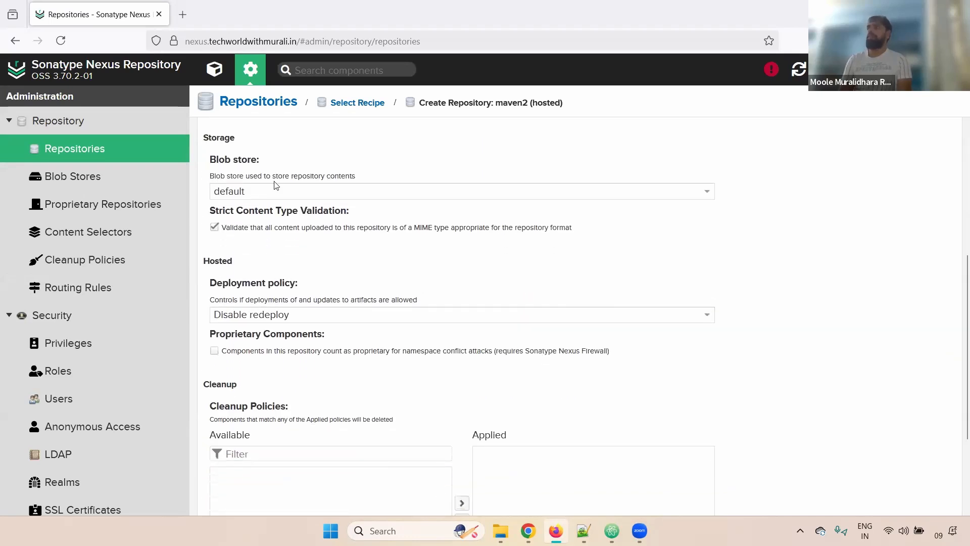
pyautogui.scroll(-1, 956, 313)
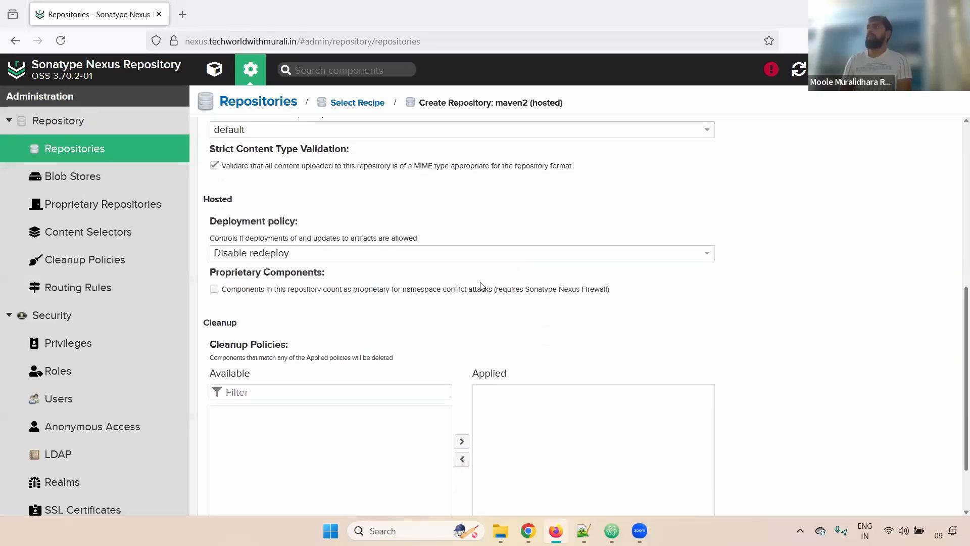
# Set the deployment policy to Allow redeploy and create the repository.
pyautogui.click(299, 251)
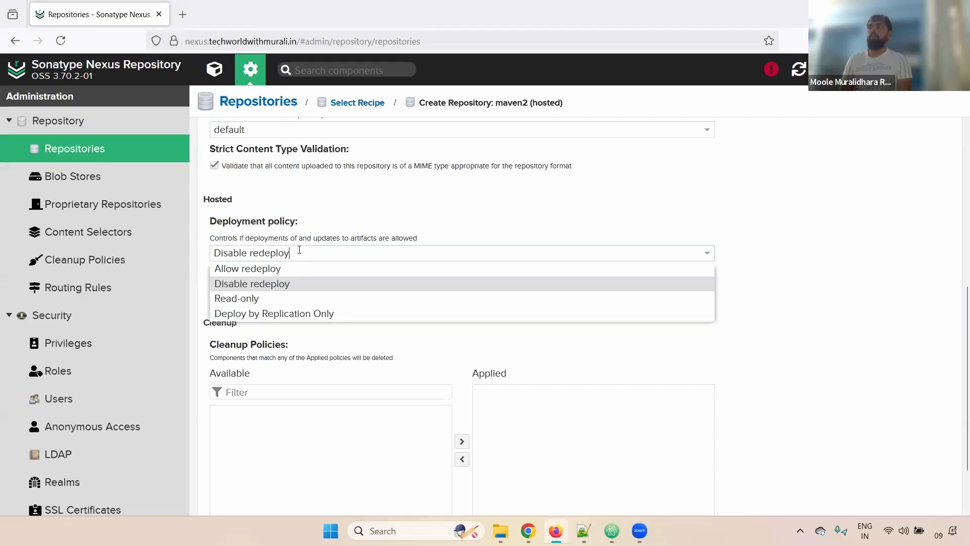
pyautogui.click(252, 274)
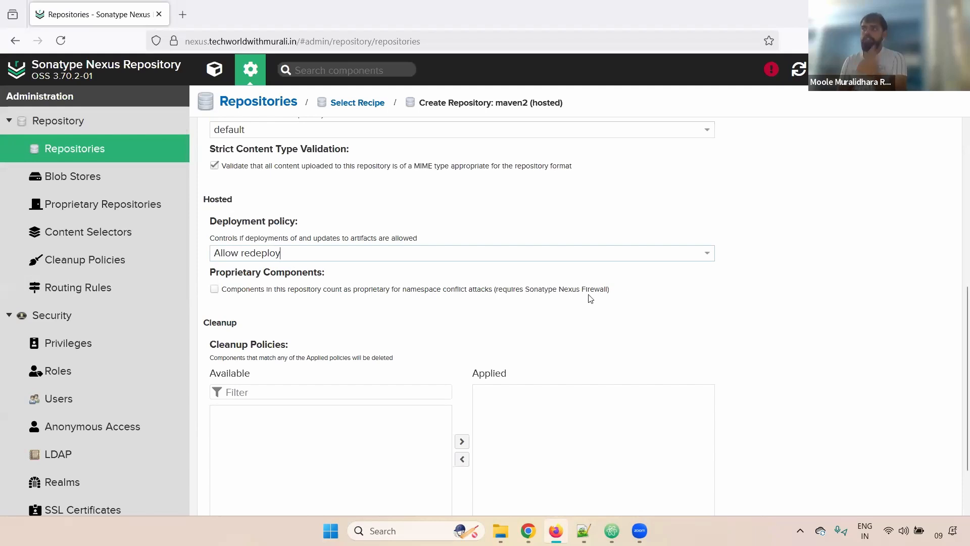
pyautogui.click(317, 248)
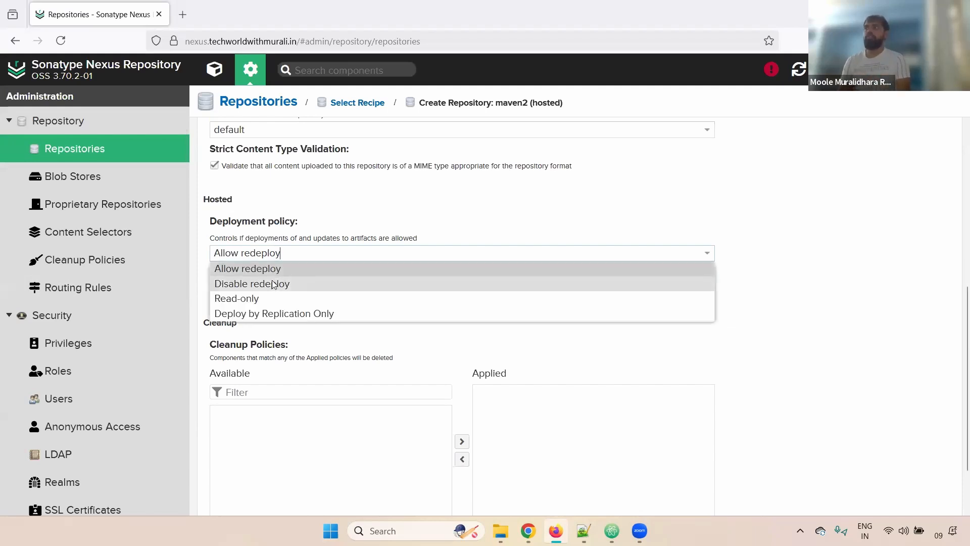
pyautogui.click(273, 280)
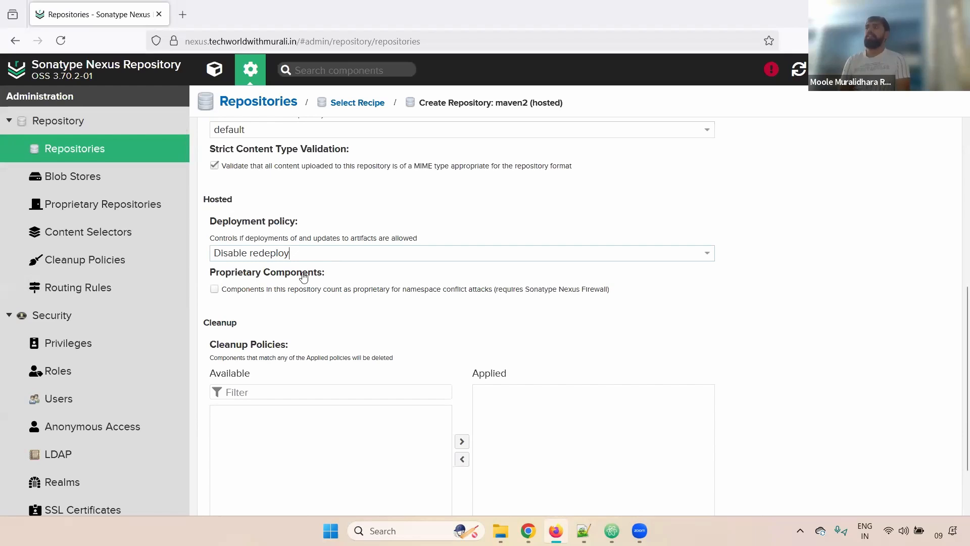
pyautogui.click(273, 256)
pyautogui.click(253, 268)
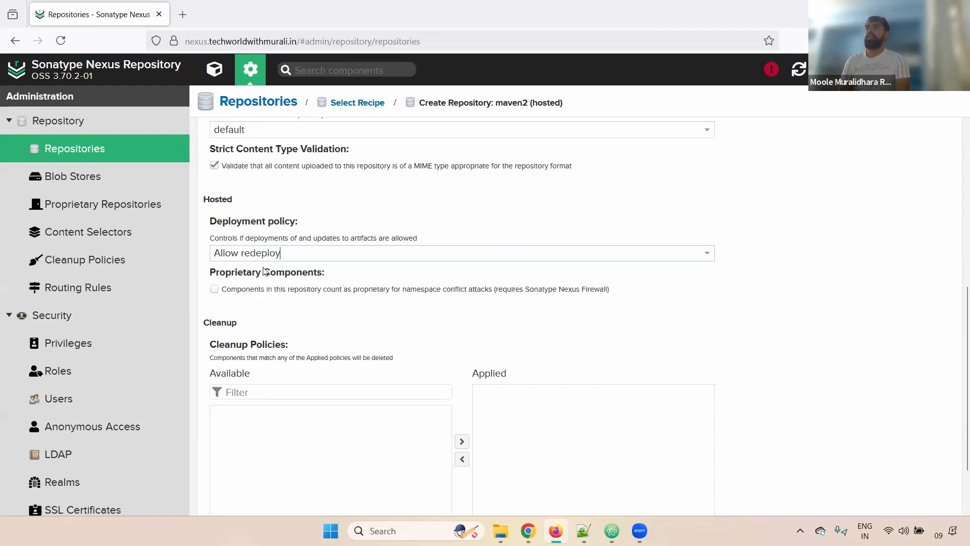
pyautogui.scroll(-3, 513, 313)
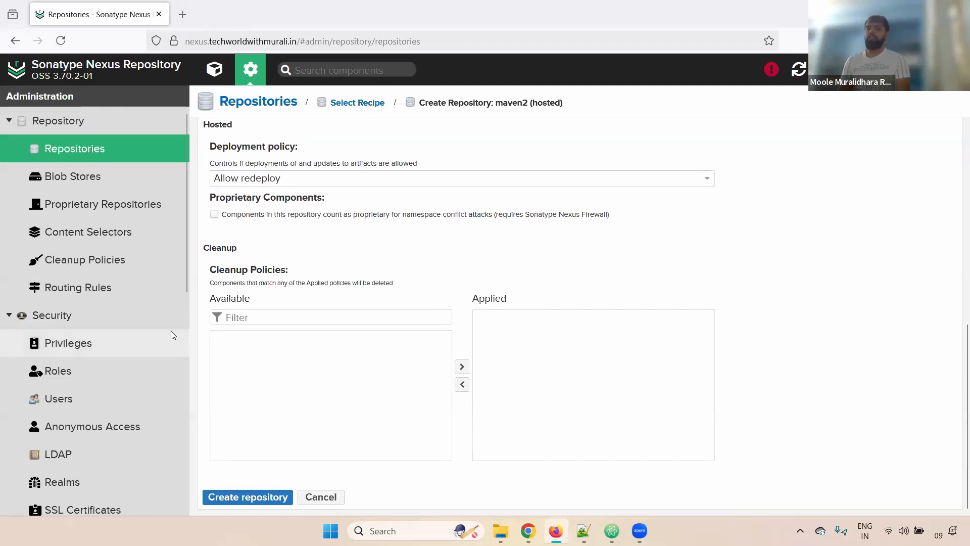
pyautogui.click(263, 495)
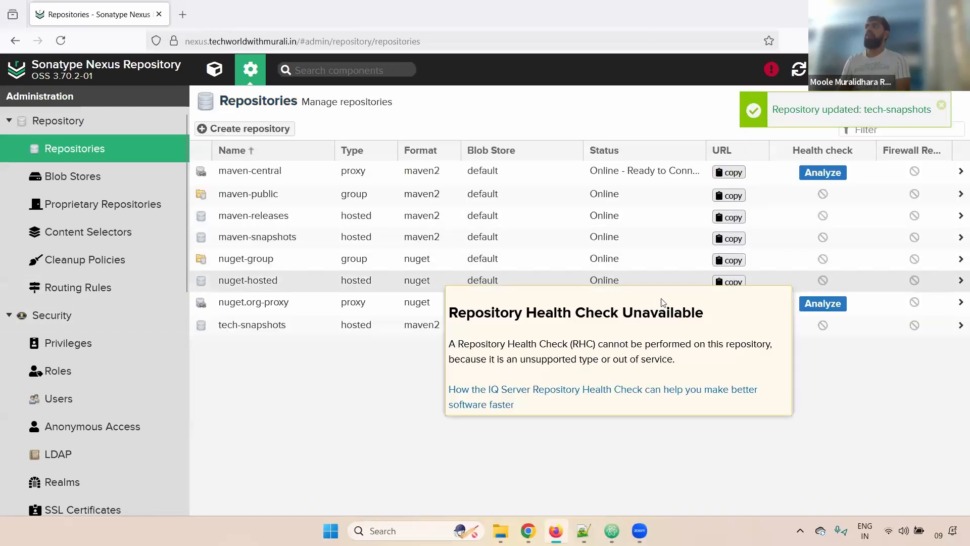
# Inspect the tech-snapshots maven2 settings, then go back to the eight-repository list.
pyautogui.click(261, 331)
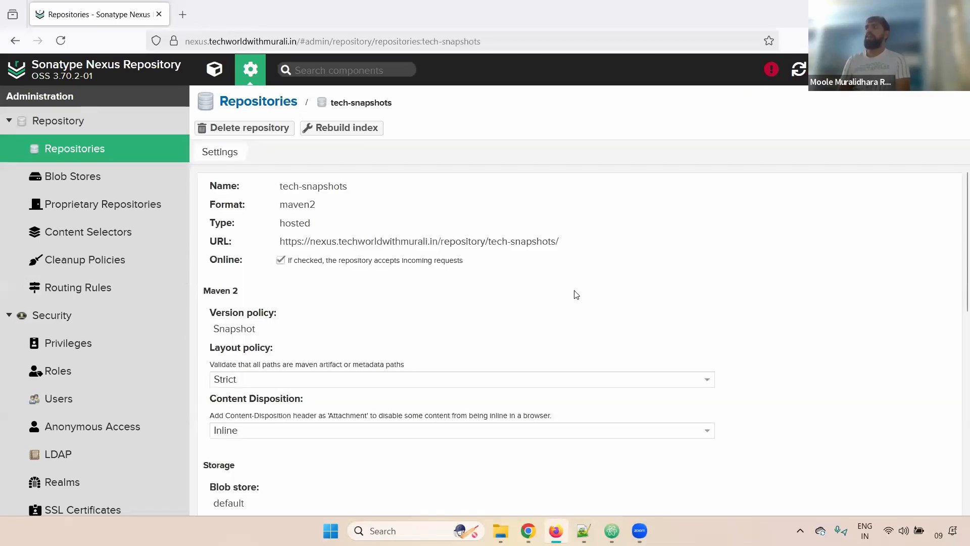
pyautogui.moveTo(344, 205); pyautogui.dragTo(204, 220)
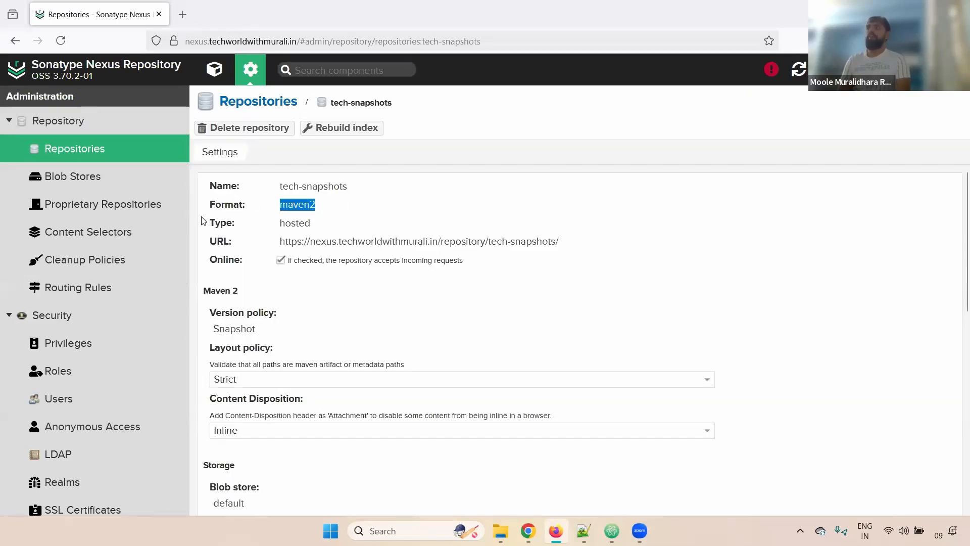
pyautogui.click(292, 226)
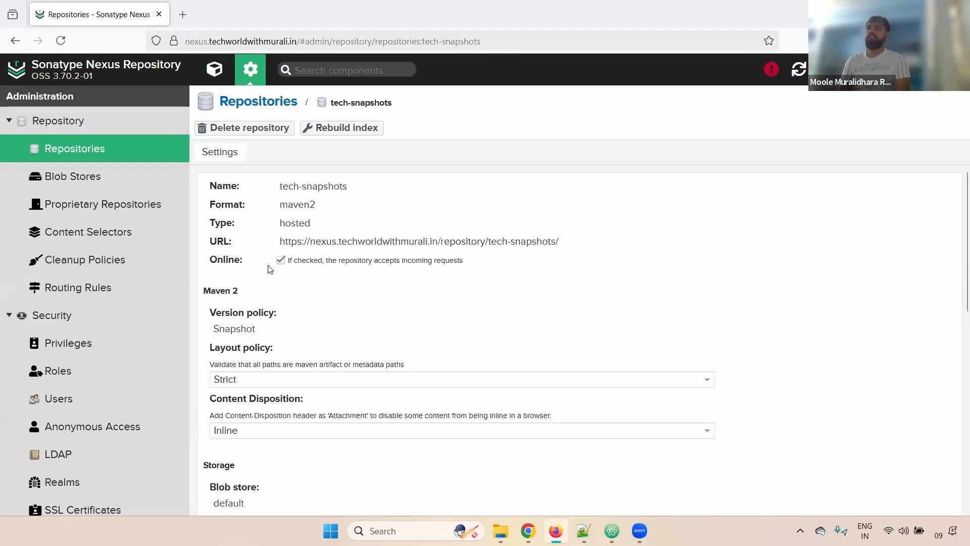
pyautogui.scroll(-7, 956, 238)
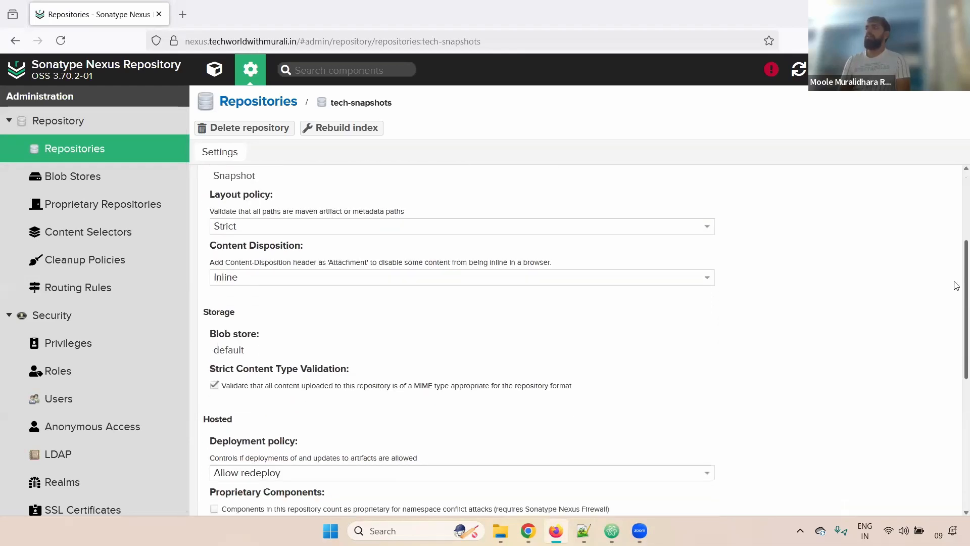
pyautogui.scroll(-2, 950, 434)
pyautogui.scroll(10, 944, 470)
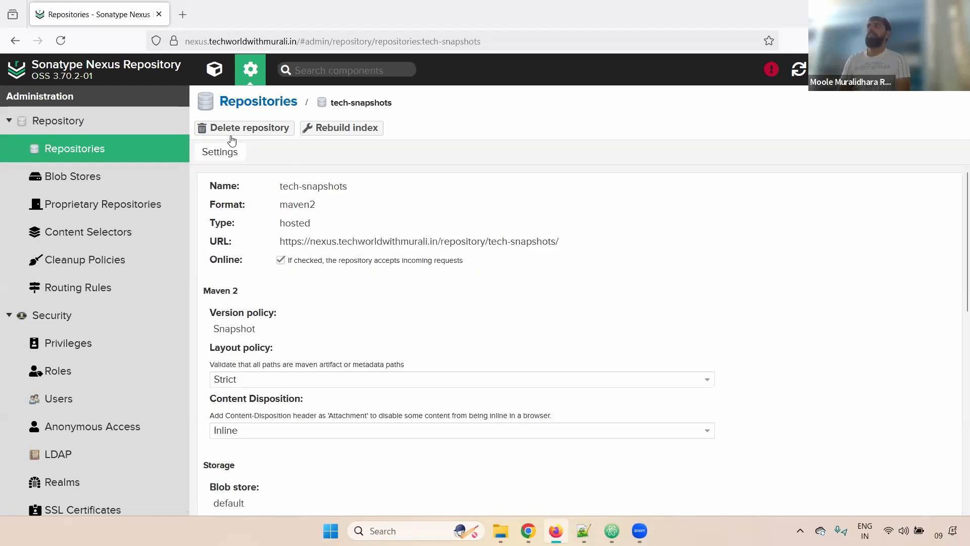
pyautogui.click(259, 101)
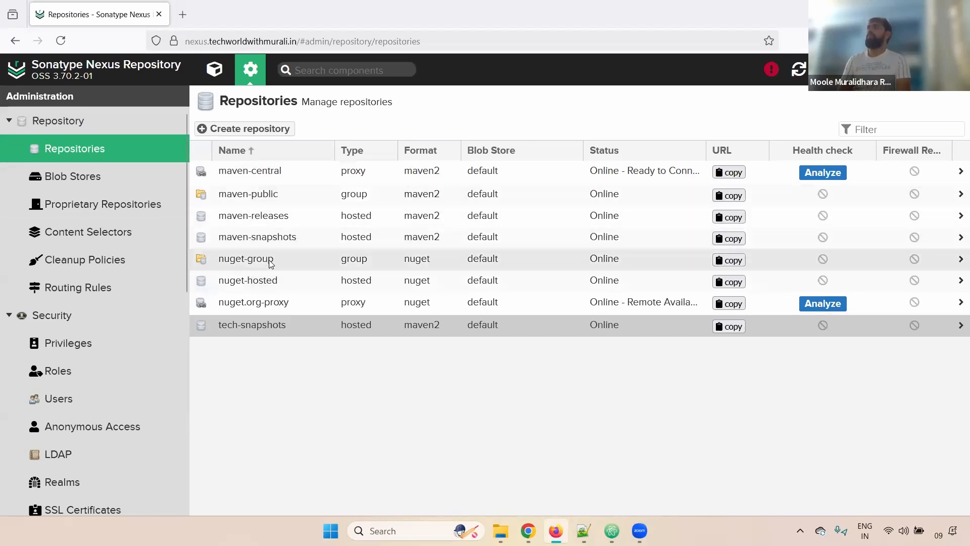
# Look over the default blob store's total size in Blob Stores.
pyautogui.click(84, 177)
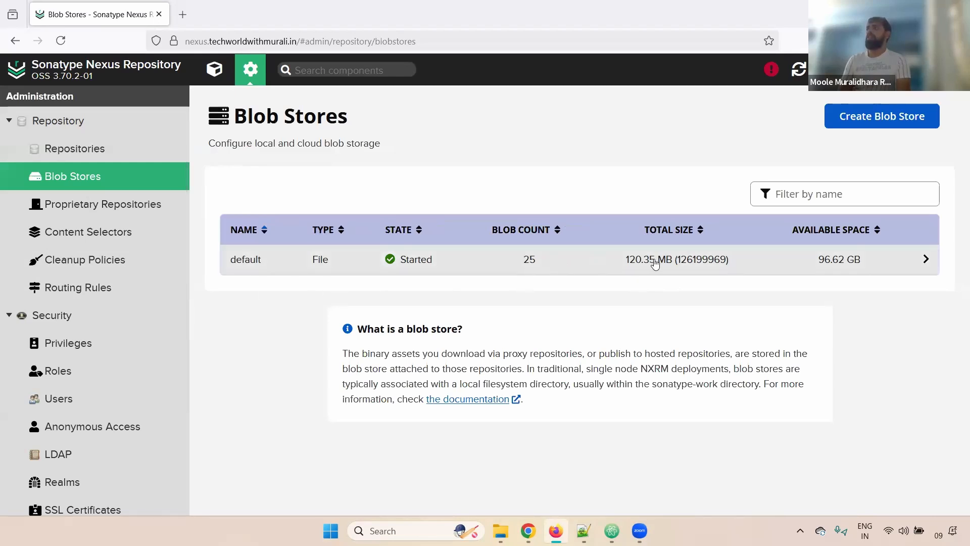
pyautogui.moveTo(635, 260); pyautogui.dragTo(732, 253)
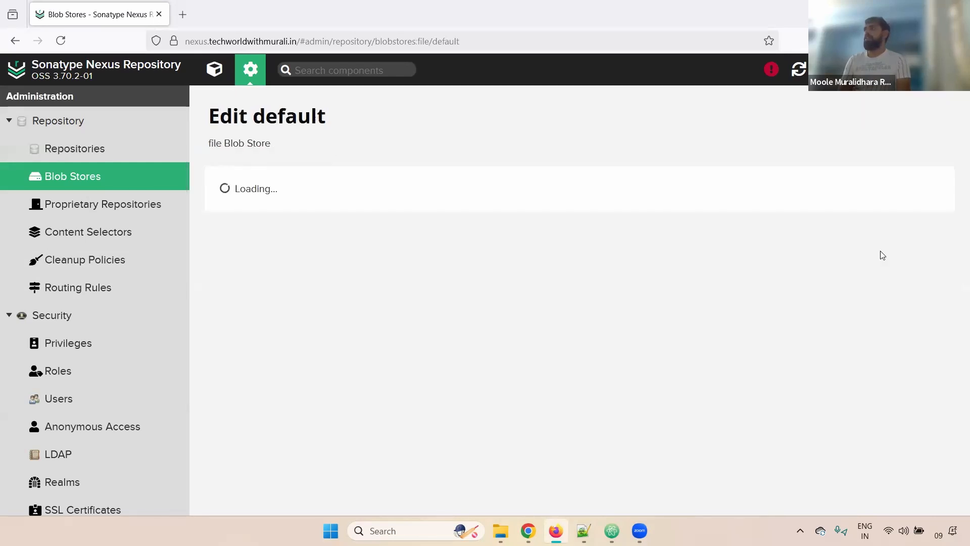
pyautogui.click(12, 39)
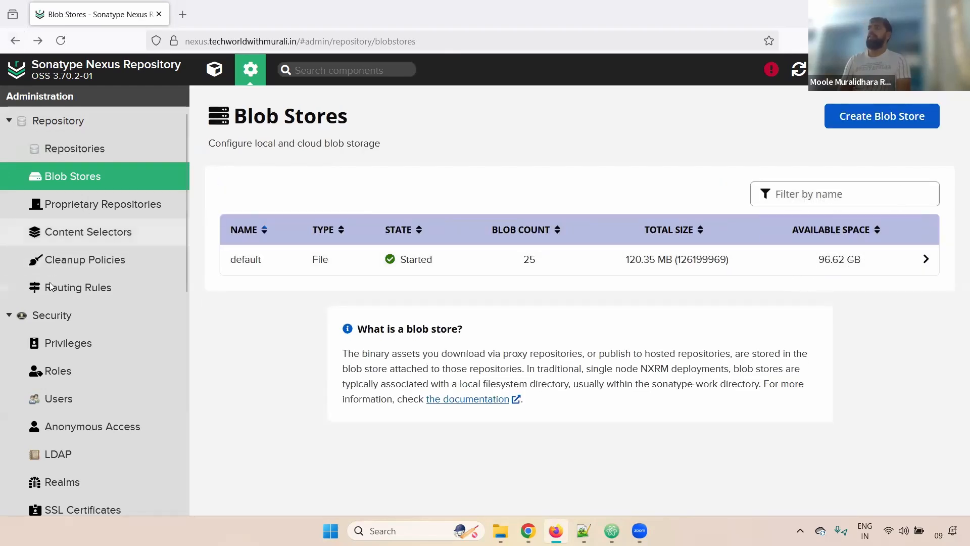
# Browse Cleanup Policies and Routing Rules, ending on the Privileges list.
pyautogui.click(83, 260)
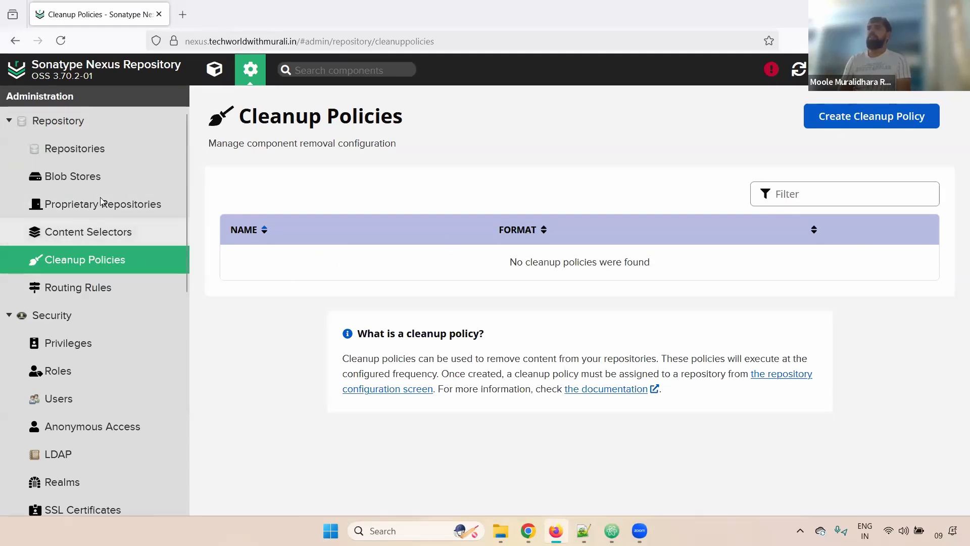
pyautogui.click(98, 287)
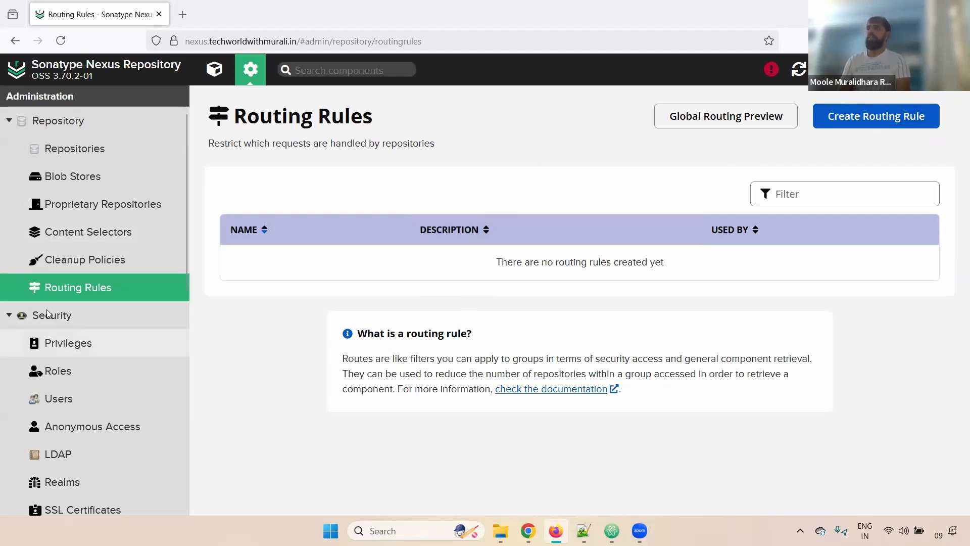
pyautogui.click(54, 341)
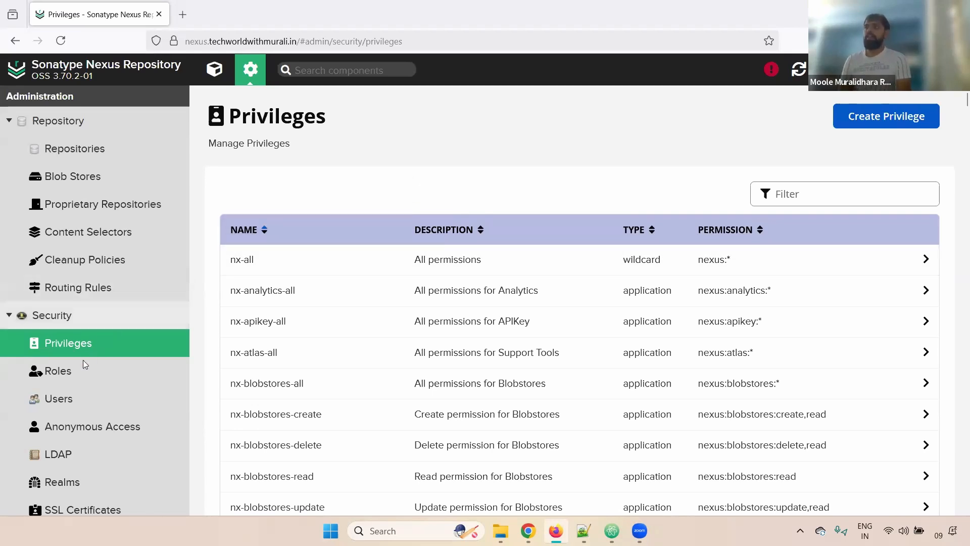
# Start a new role with type Nexus role and focus the Role ID field.
pyautogui.click(64, 377)
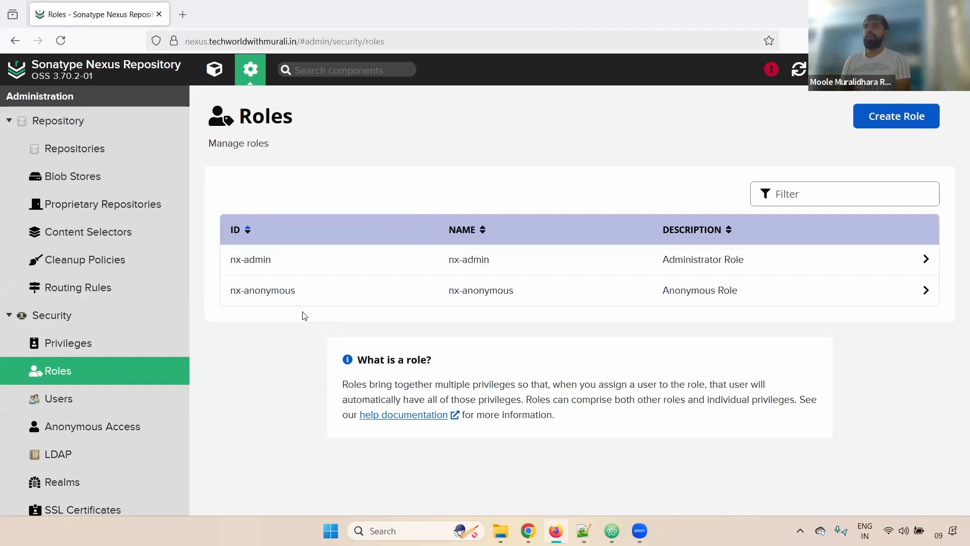
pyautogui.click(896, 116)
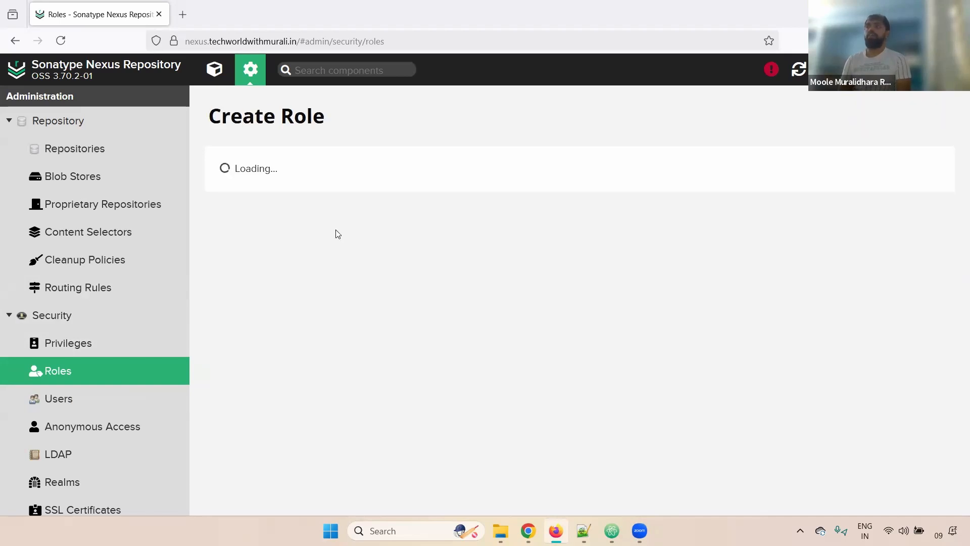
pyautogui.click(318, 227)
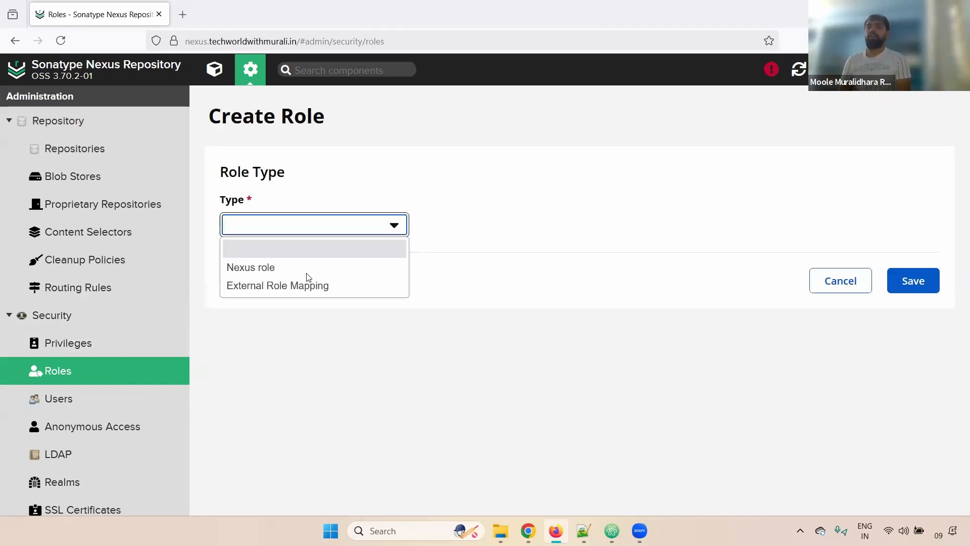
pyautogui.click(271, 270)
pyautogui.click(256, 321)
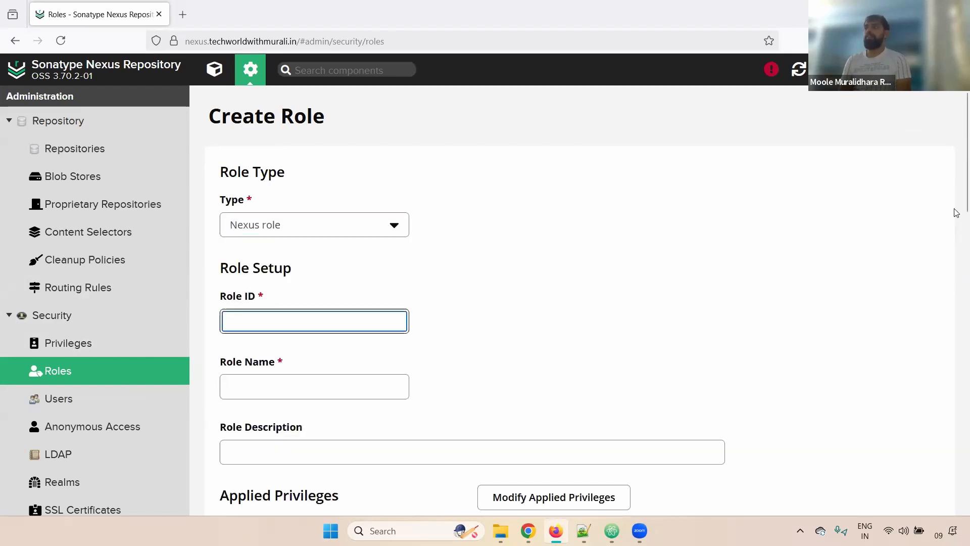
# Look over the role form's Applied Privileges, then leave it for the Users list.
pyautogui.scroll(-10, 955, 346)
pyautogui.scroll(3, 955, 324)
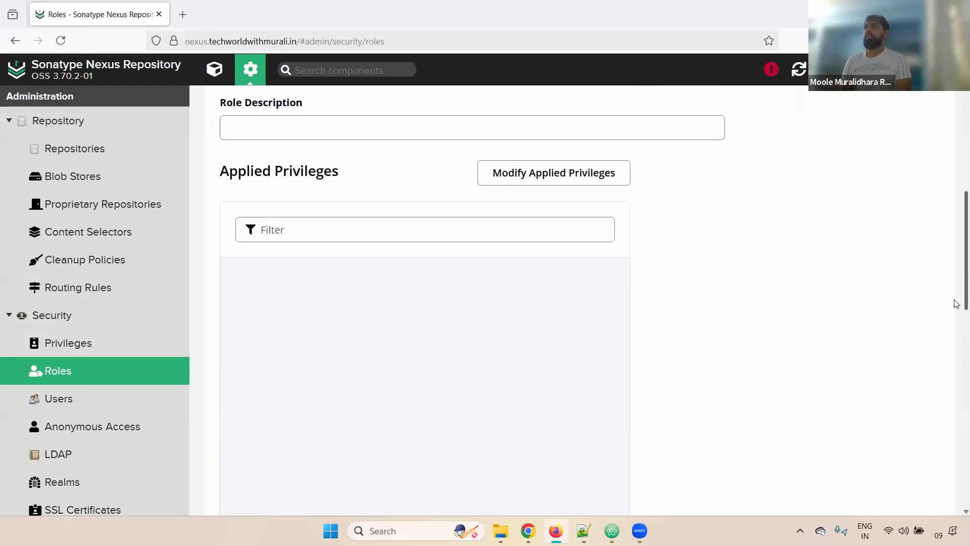
pyautogui.moveTo(250, 171); pyautogui.dragTo(409, 175)
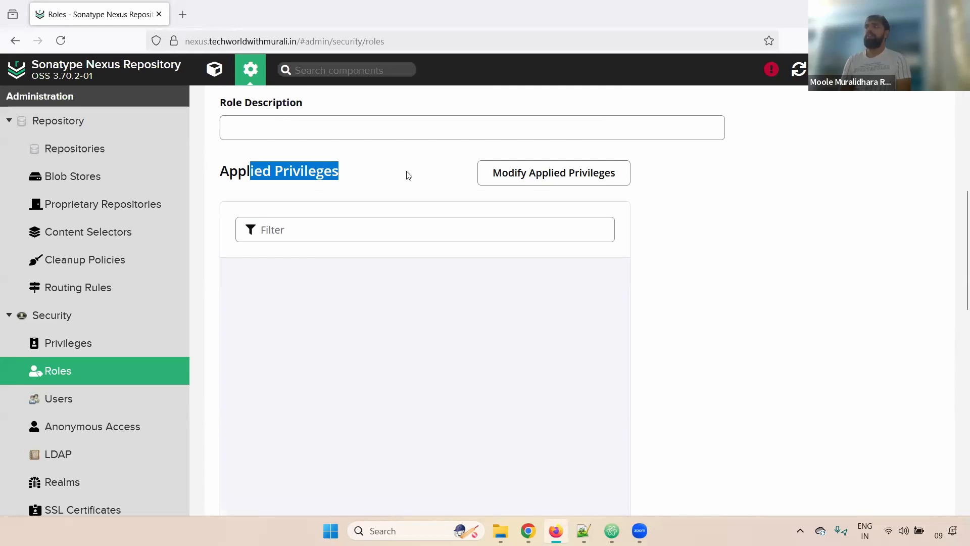
pyautogui.scroll(-8, 955, 354)
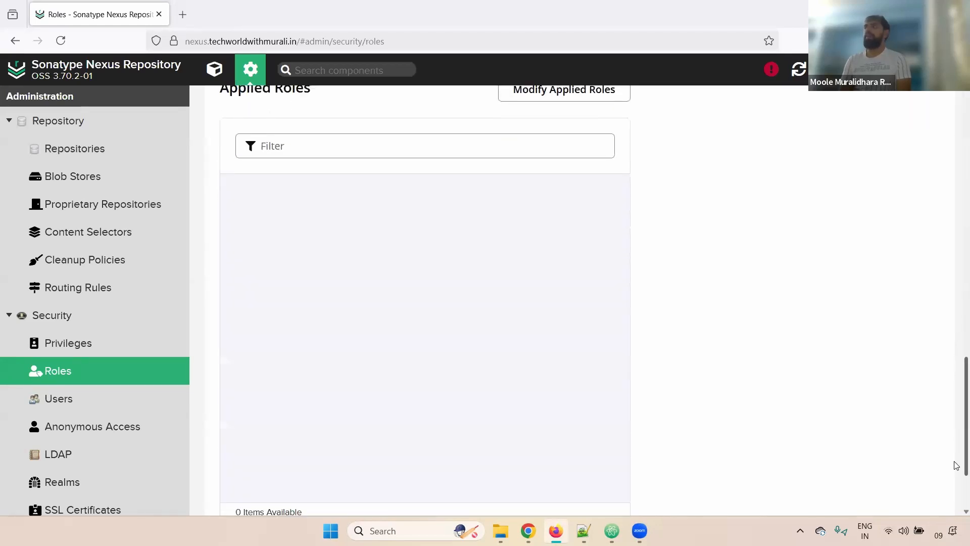
pyautogui.scroll(10, 956, 358)
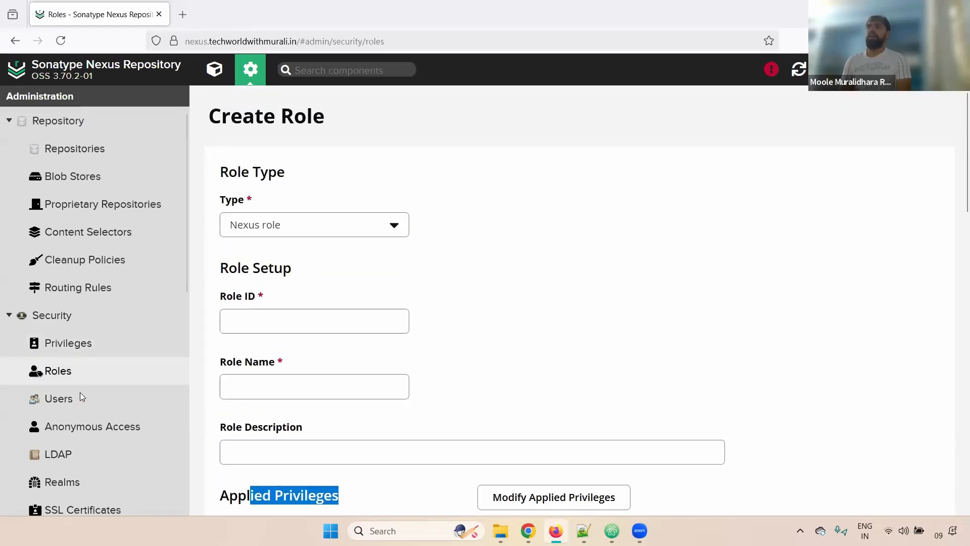
pyautogui.click(72, 403)
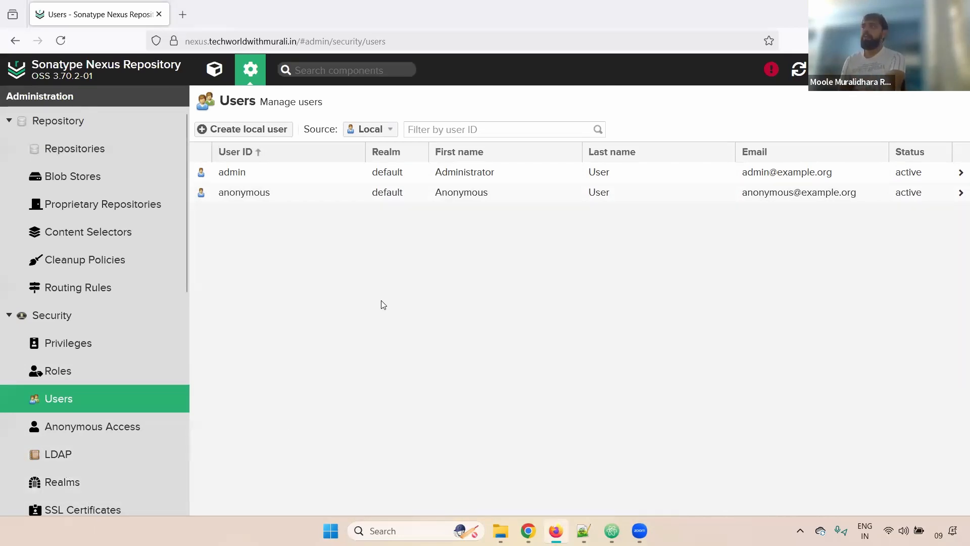
# Start a new local user and fill in the user ID, first name, last name and e-mail.
pyautogui.click(267, 133)
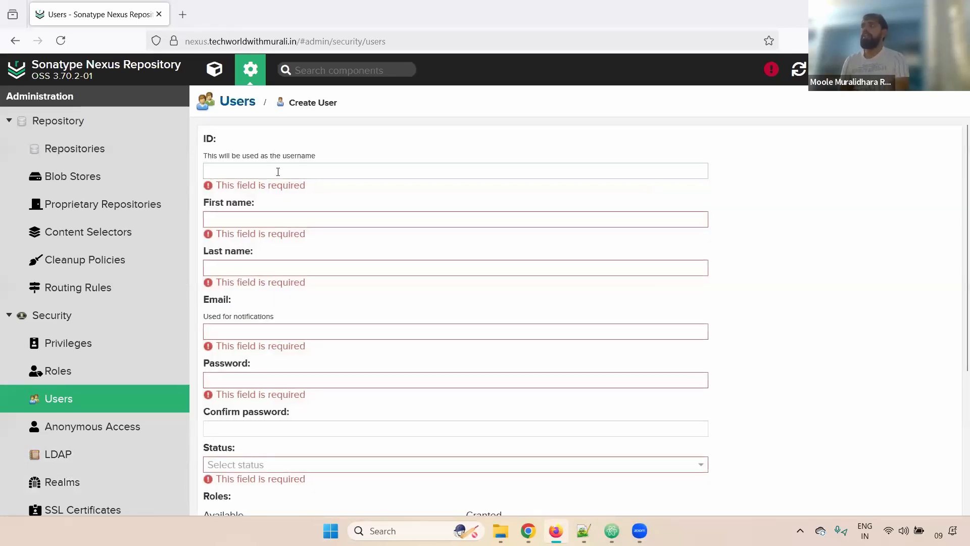
pyautogui.write('murali')
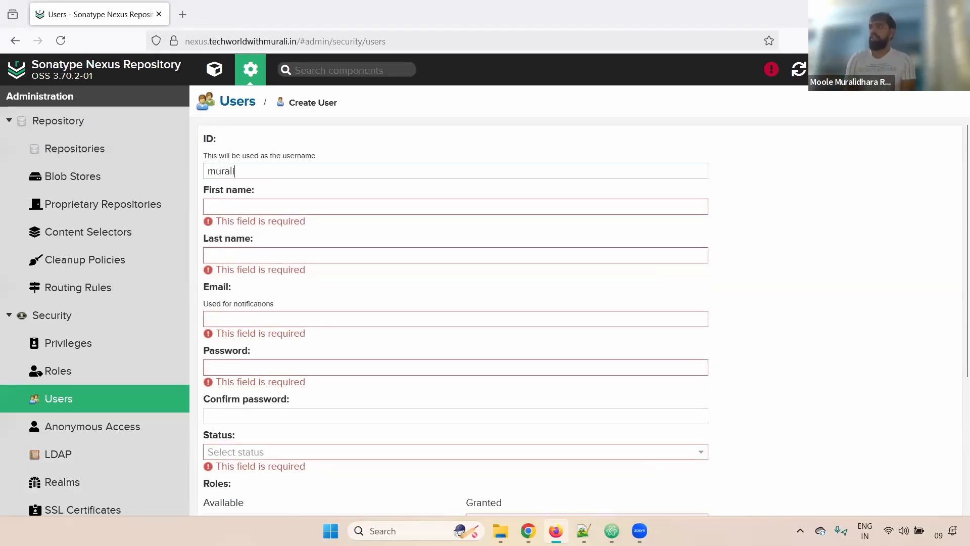
pyautogui.hotkey('ctrl', 'a')
pyautogui.hotkey('ctrl', 'c')
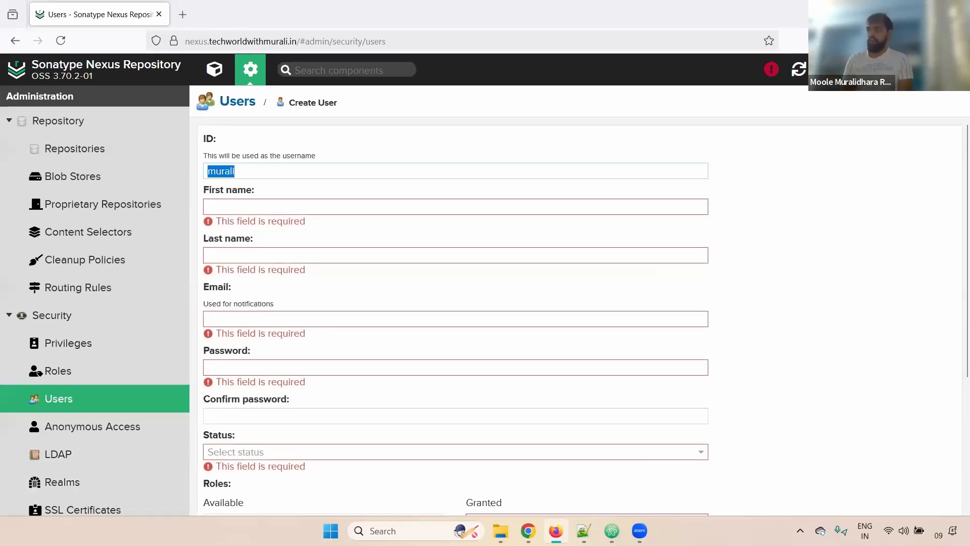
pyautogui.click(267, 209)
pyautogui.hotkey('ctrl', 'v')
pyautogui.click(252, 241)
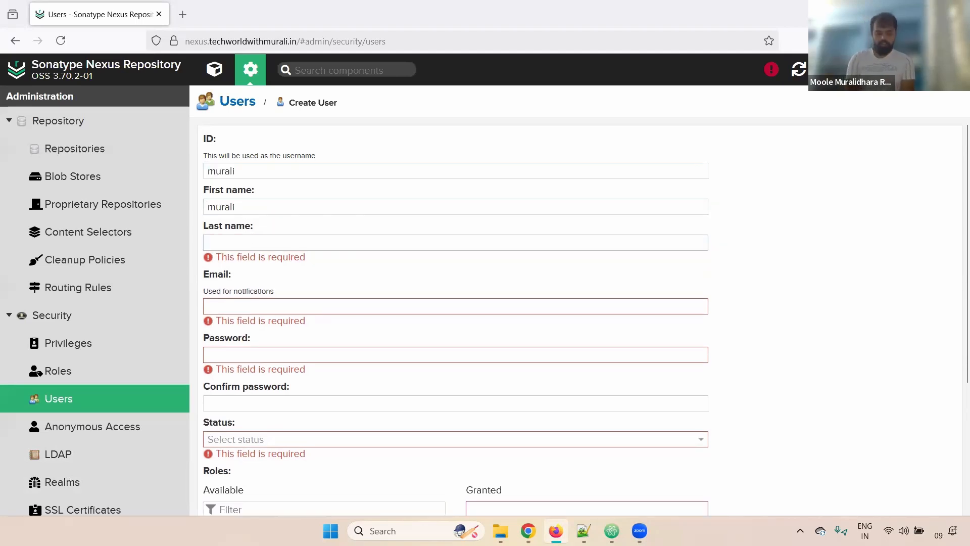
pyautogui.write('Reddy')
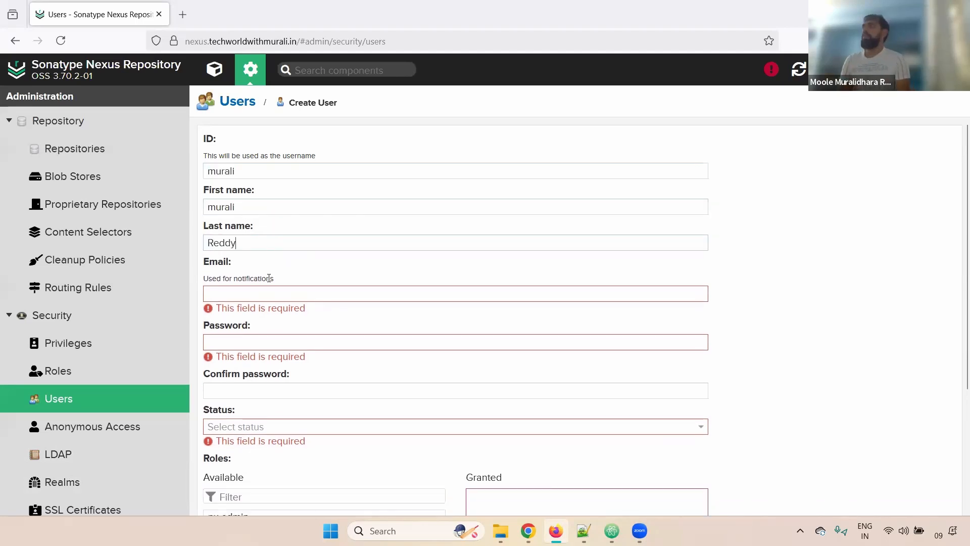
pyautogui.click(261, 295)
pyautogui.hotkey('ctrl', 'v')
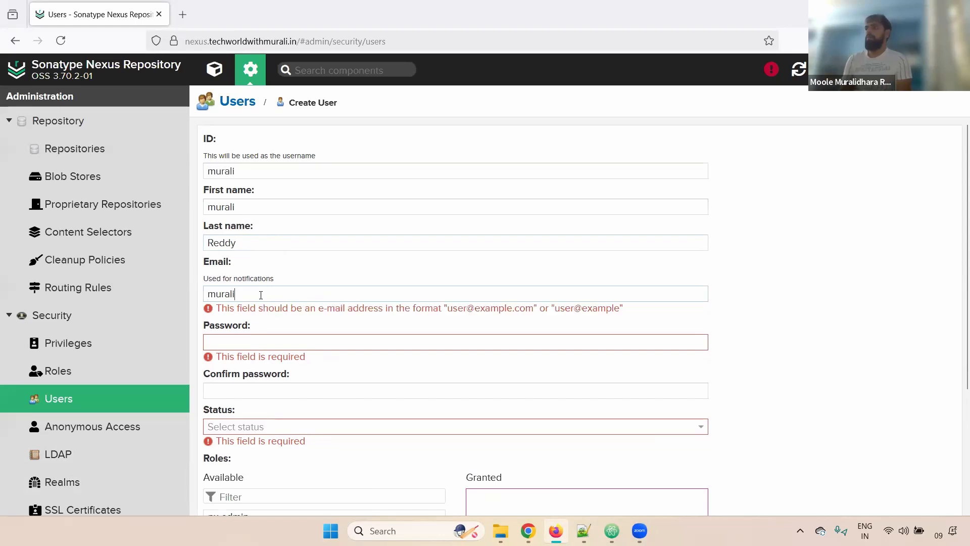
pyautogui.press('BackSpace')
pyautogui.press('BackSpace')
pyautogui.press('BackSpace')
pyautogui.press('BackSpace')
pyautogui.press('BackSpace')
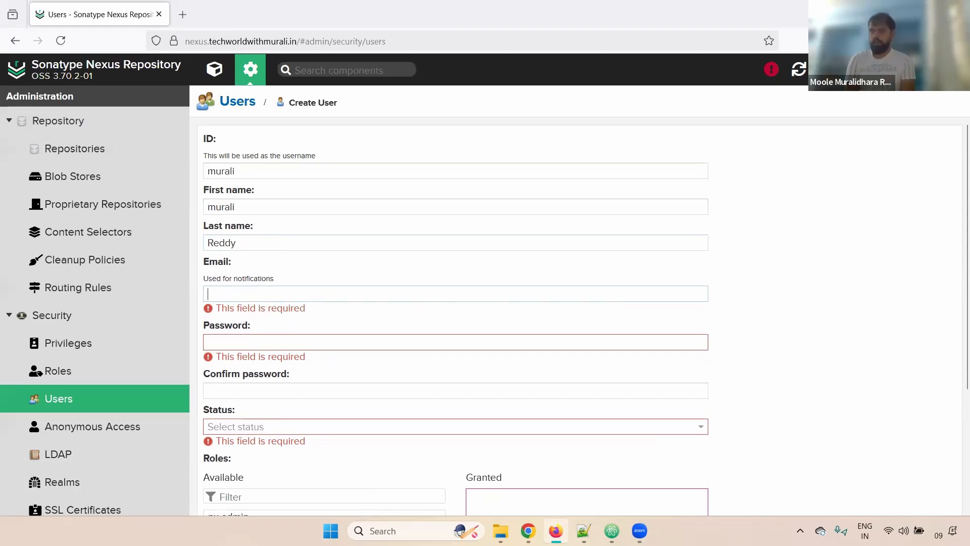
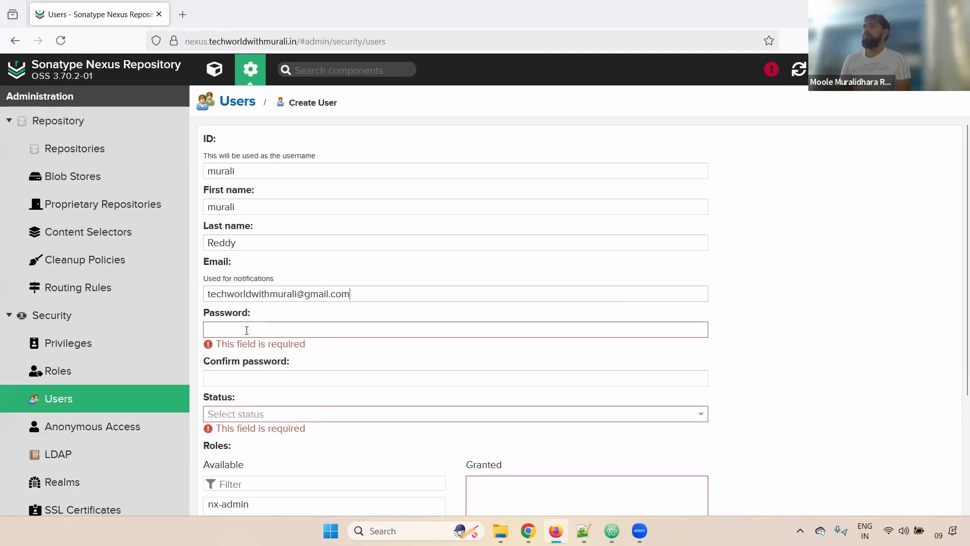
# Enter the user's password, set status to Active and grant the nx-admin role.
pyautogui.click(246, 330)
pyautogui.moveTo(244, 207); pyautogui.dragTo(71, 217)
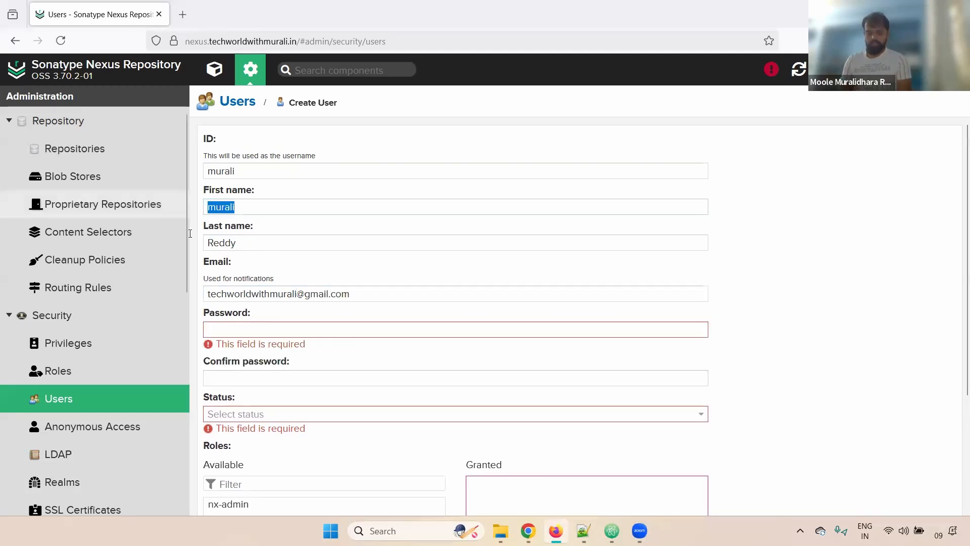
pyautogui.click(230, 326)
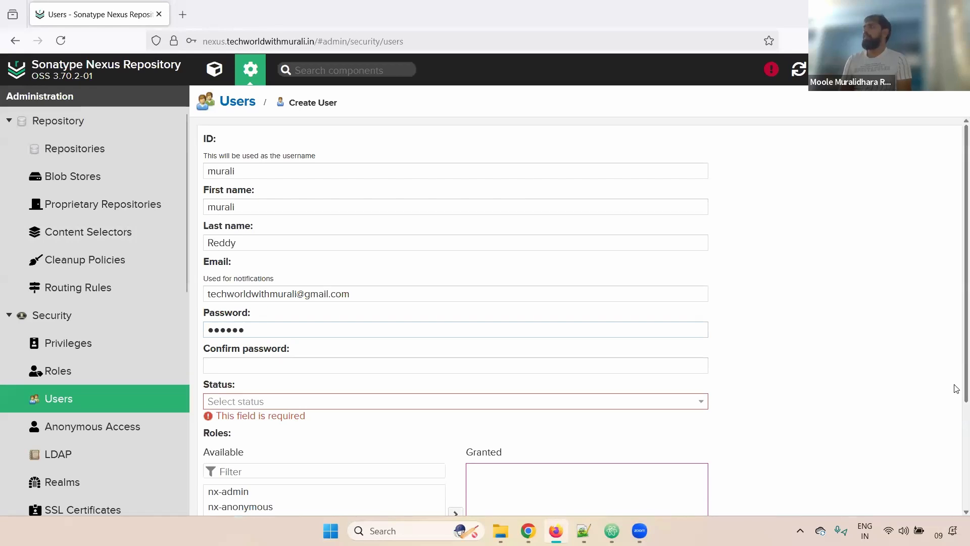
pyautogui.scroll(-3, 957, 372)
pyautogui.click(389, 263)
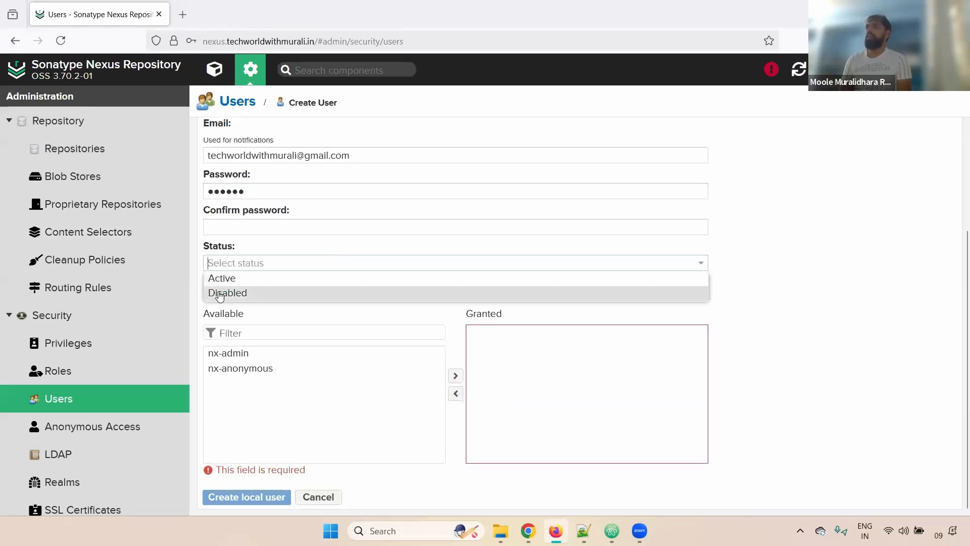
pyautogui.click(243, 277)
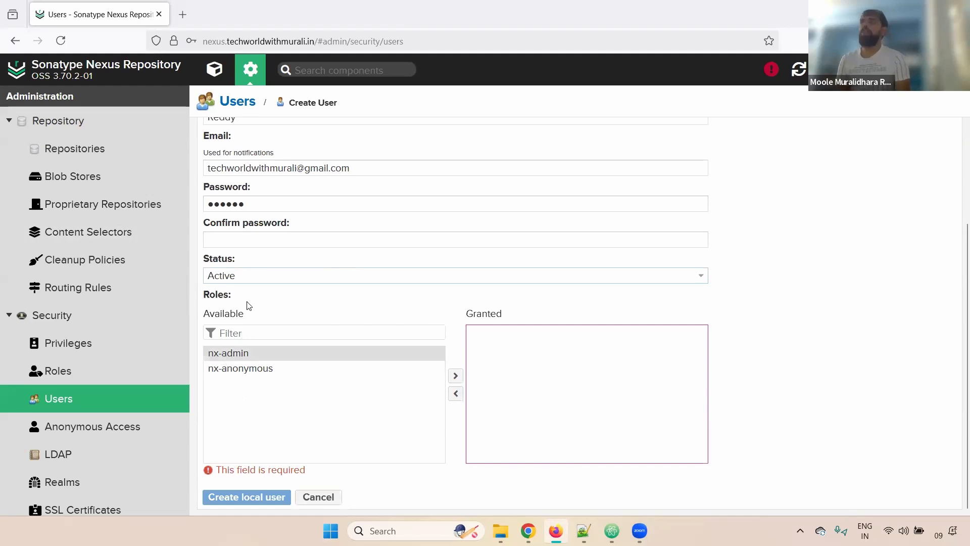
pyautogui.moveTo(251, 352); pyautogui.dragTo(566, 379)
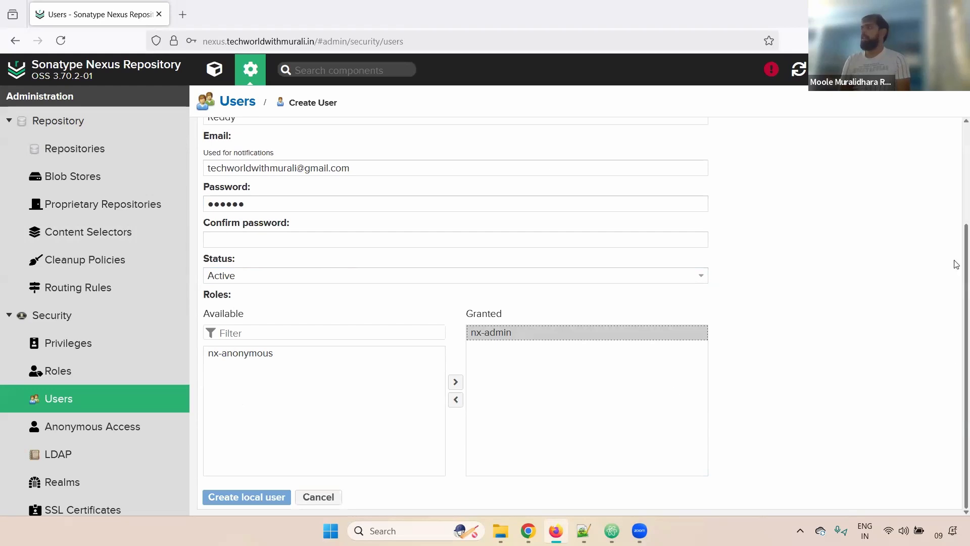
# Confirm the password and create the local user.
pyautogui.scroll(3, 954, 161)
pyautogui.scroll(-3, 954, 299)
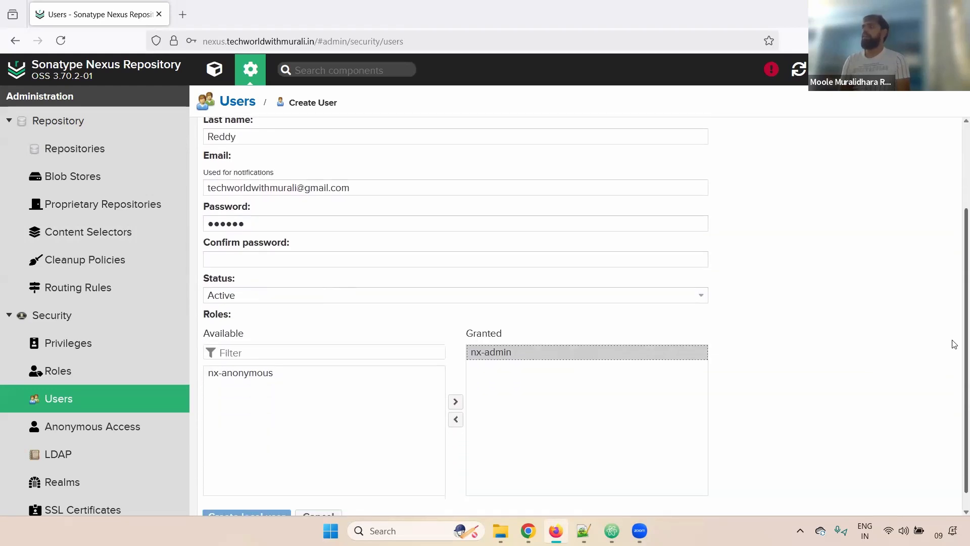
pyautogui.click(241, 252)
pyautogui.write('••')
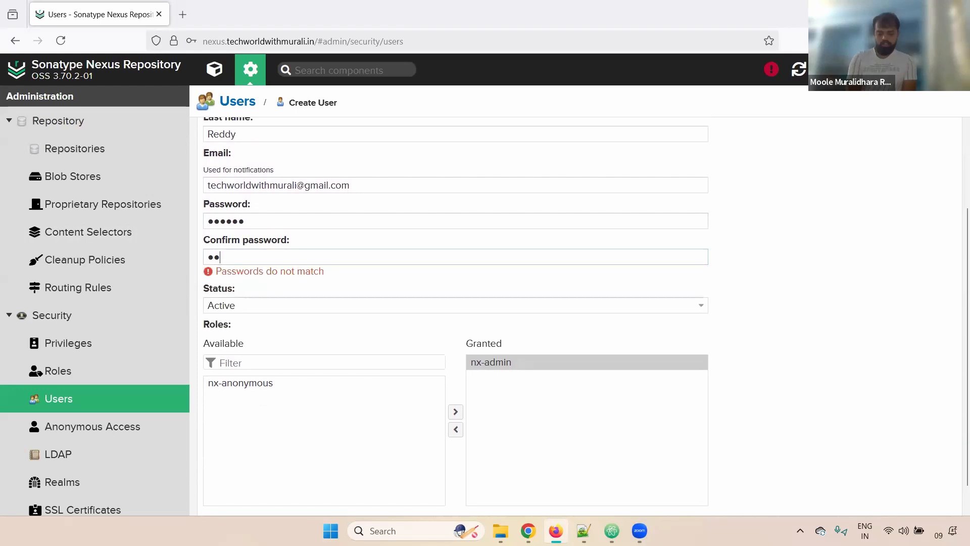
pyautogui.write('••••')
pyautogui.moveTo(966, 369); pyautogui.dragTo(966, 478)
pyautogui.click(290, 495)
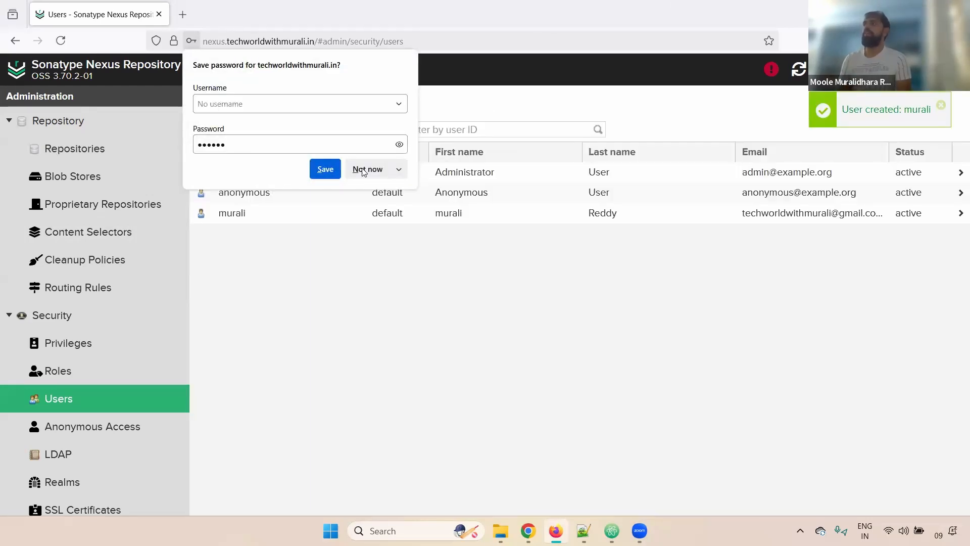
# Decline Firefox's save-password prompt, view Anonymous Access, then open the empty LDAP page.
pyautogui.click(364, 169)
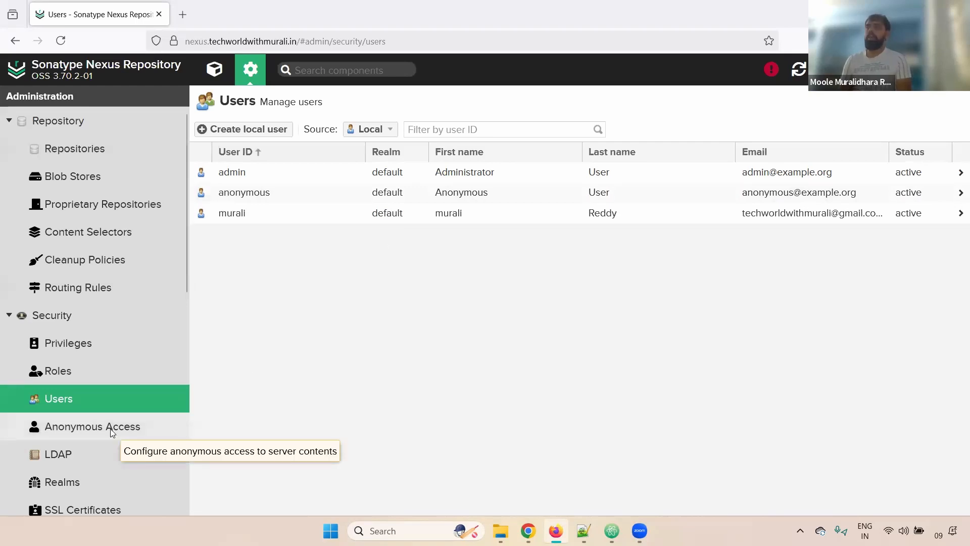
pyautogui.click(123, 429)
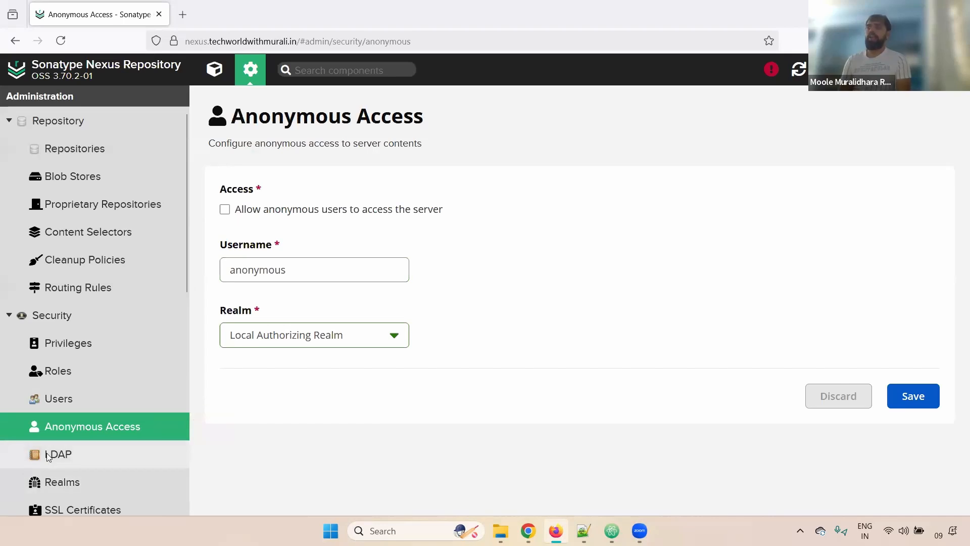
pyautogui.click(157, 449)
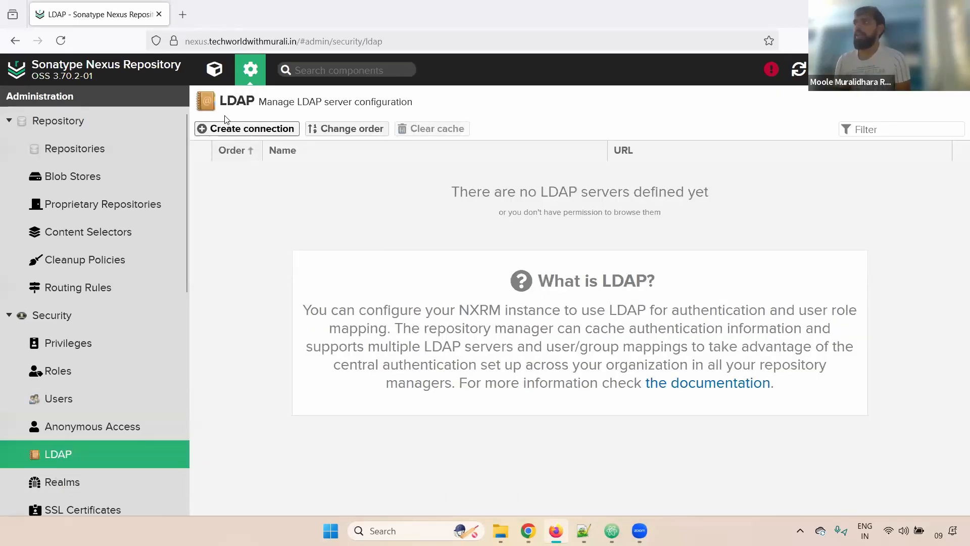
# Start a new LDAP connection, view the ldap/ldaps protocol options, and visit the Search base DN and Name fields.
pyautogui.click(253, 132)
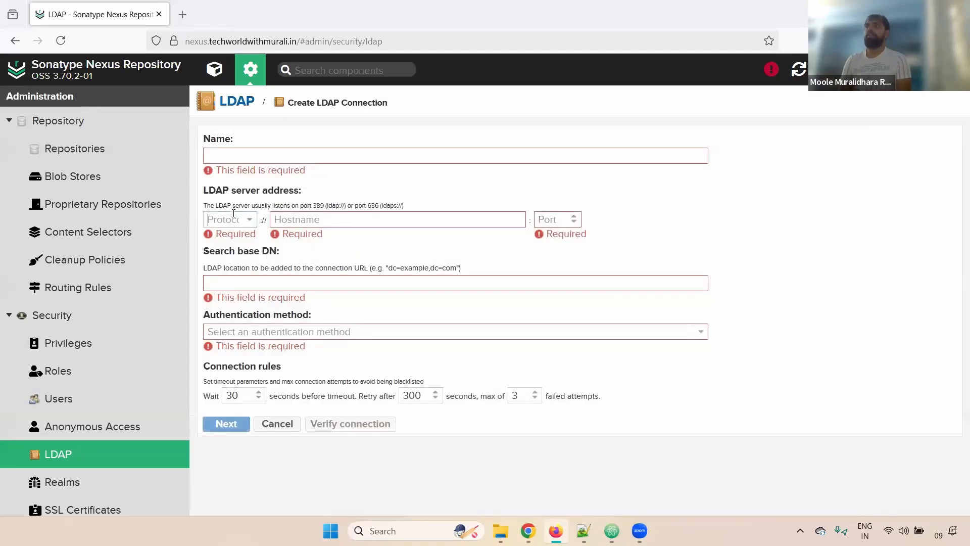
pyautogui.click(234, 220)
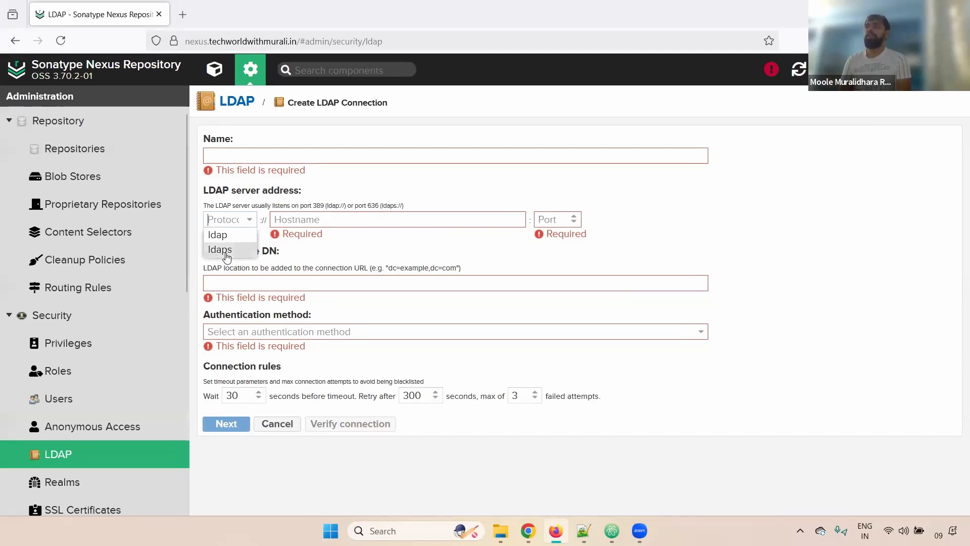
pyautogui.click(334, 221)
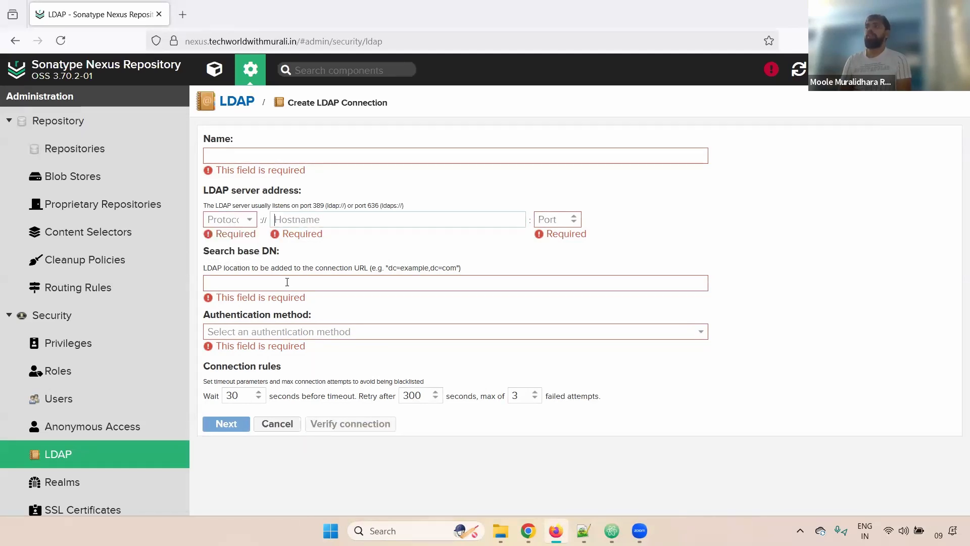
pyautogui.click(303, 283)
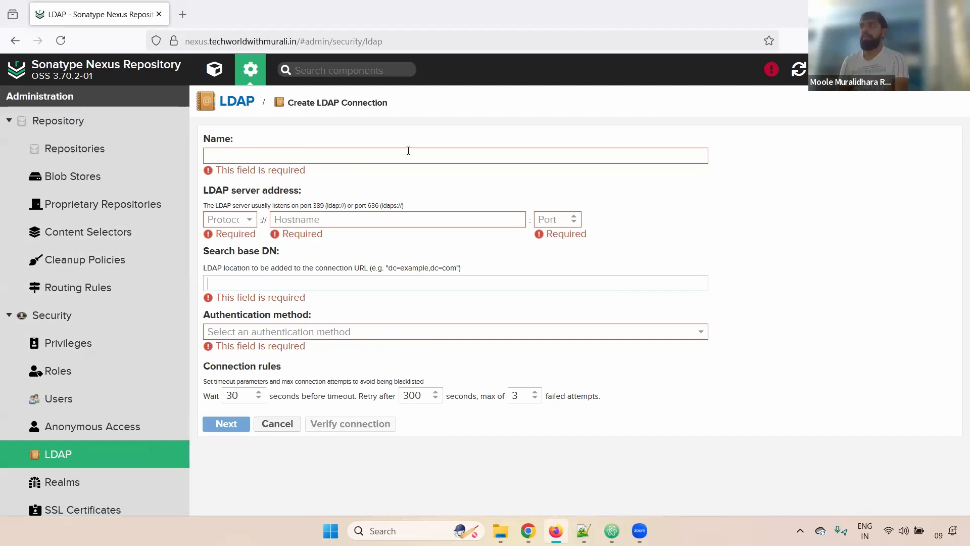
pyautogui.click(343, 157)
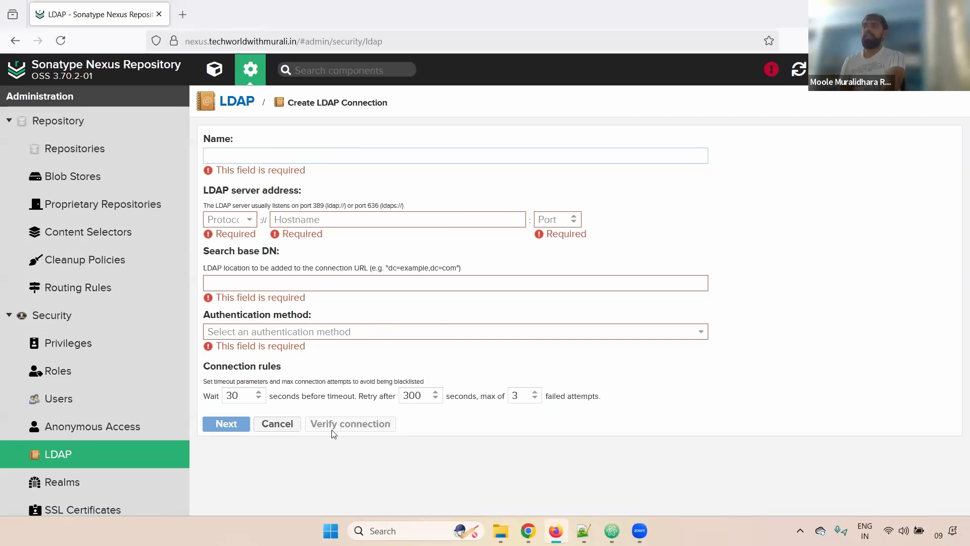
# Pass through Realms and open the SSL Certificates page, which shows an empty truststore.
pyautogui.click(76, 484)
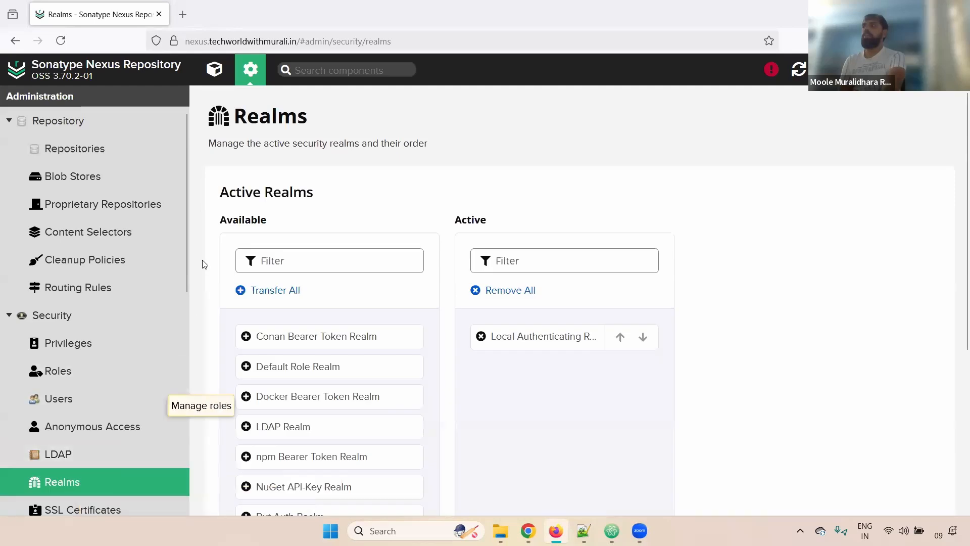
pyautogui.scroll(-5, 184, 240)
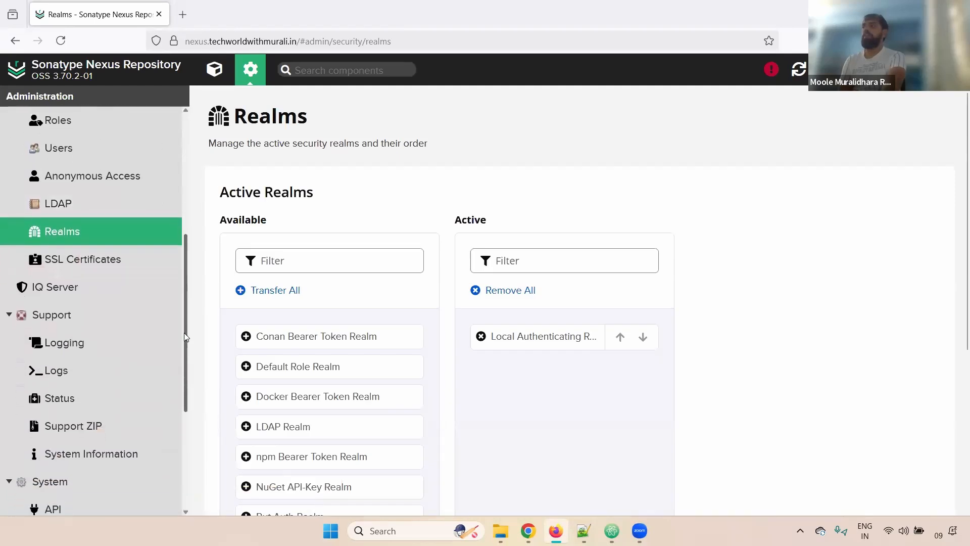
pyautogui.click(111, 251)
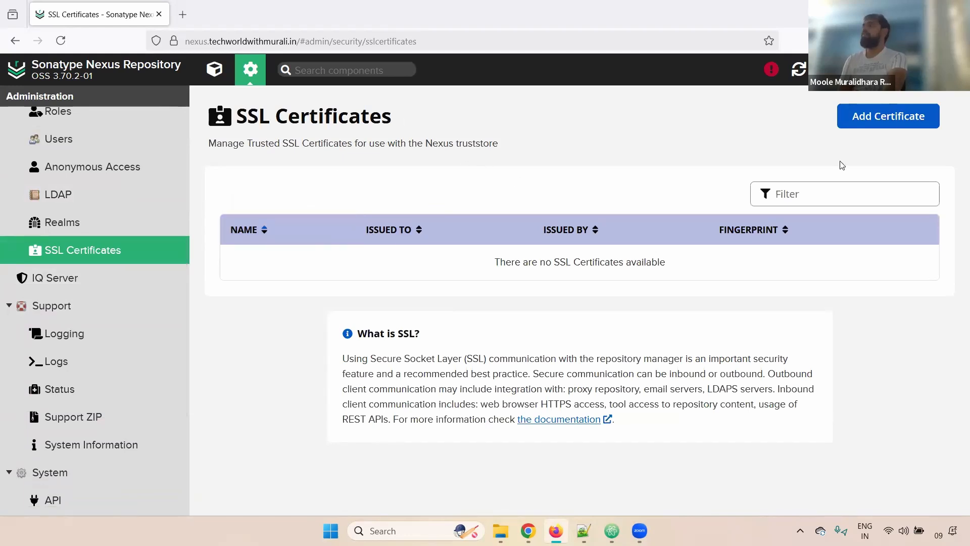
# Start adding an SSL certificate and compare loading it from a server versus pasting PEM.
pyautogui.click(905, 124)
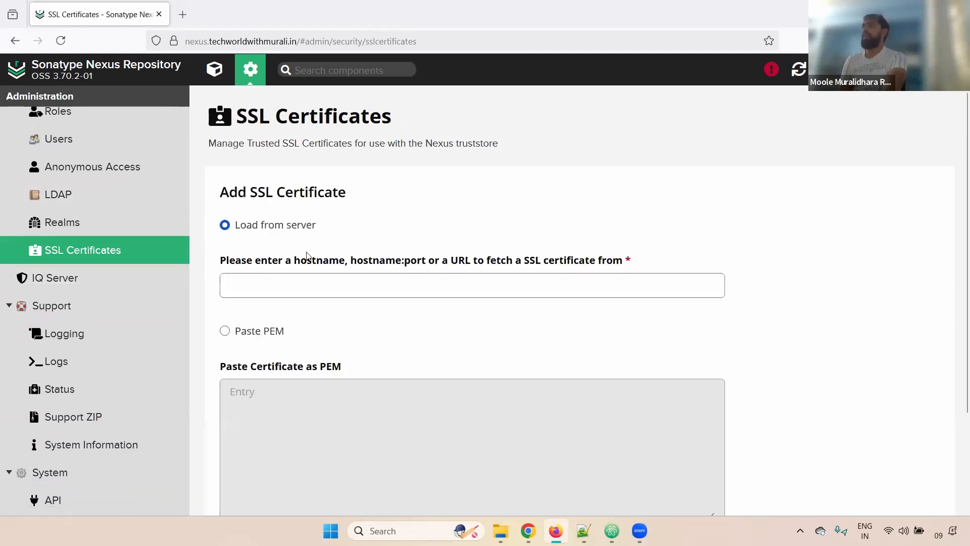
pyautogui.moveTo(252, 226); pyautogui.dragTo(246, 226)
pyautogui.moveTo(357, 252); pyautogui.dragTo(459, 365)
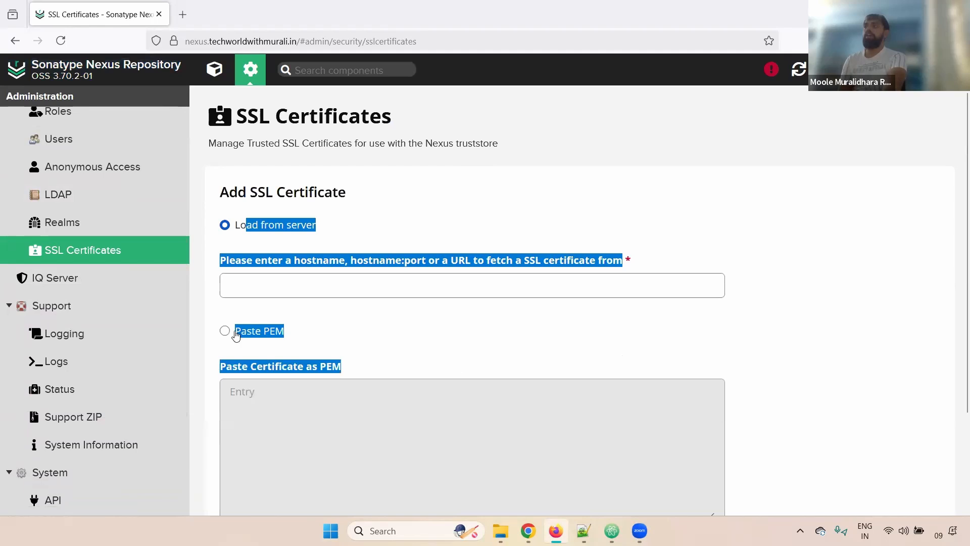
pyautogui.click(225, 332)
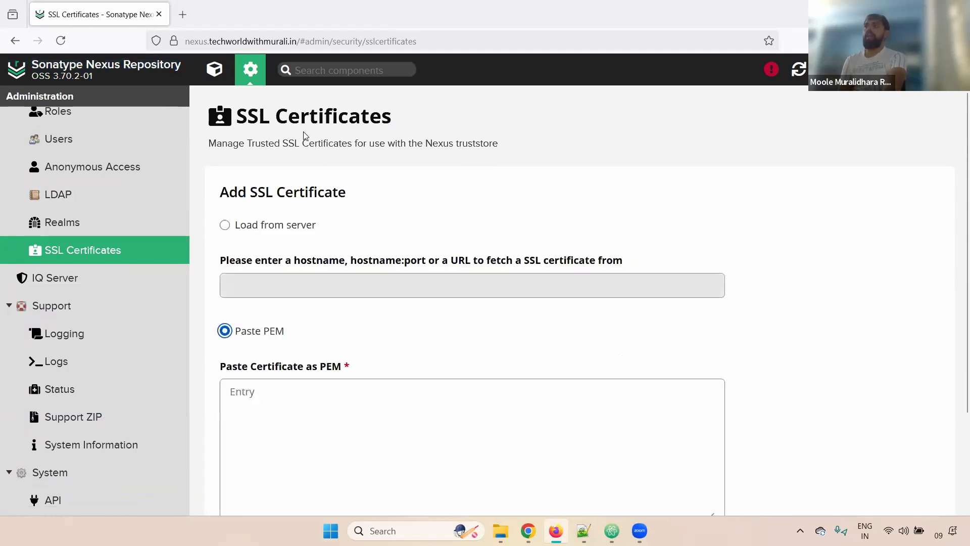
pyautogui.click(227, 230)
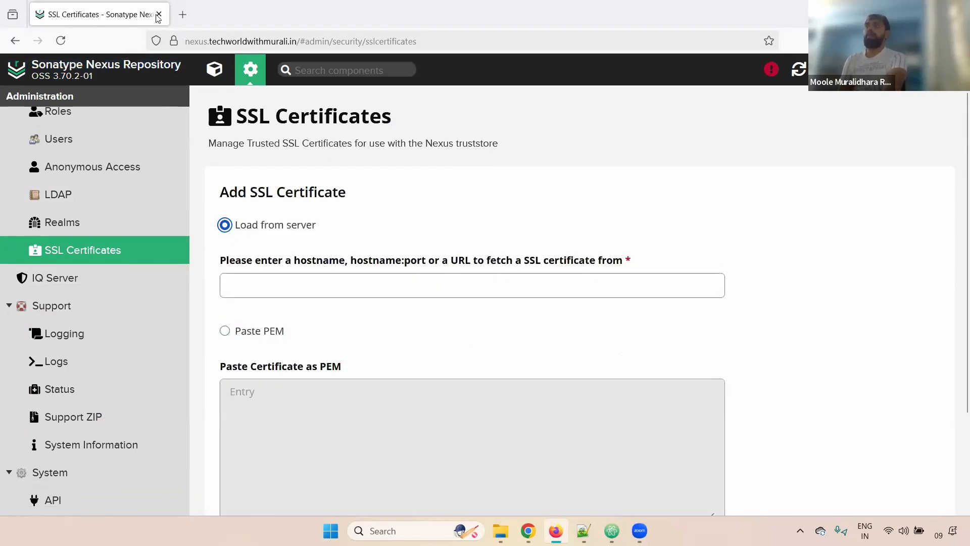
# Inspect the https server address and the truststore description on the certificate page.
pyautogui.doubleClick(197, 42)
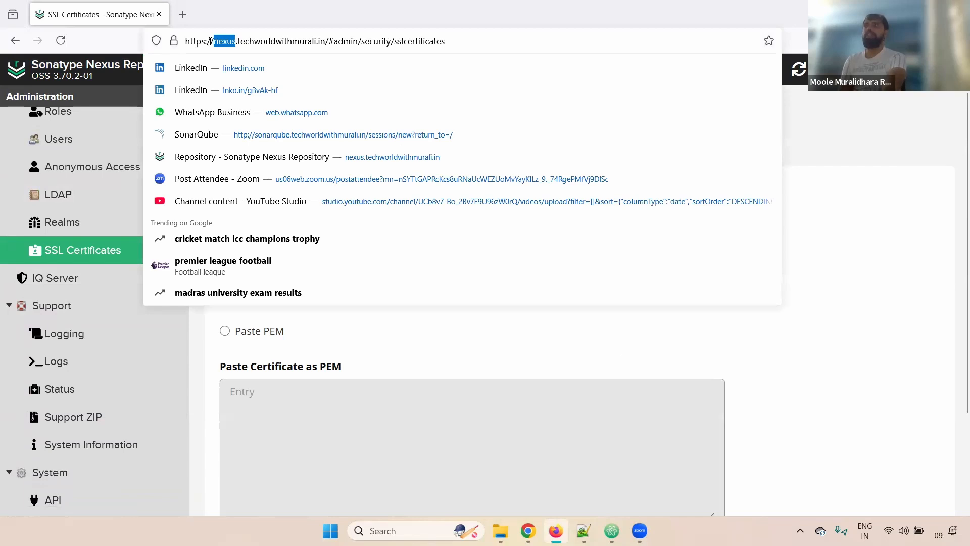
pyautogui.doubleClick(210, 43)
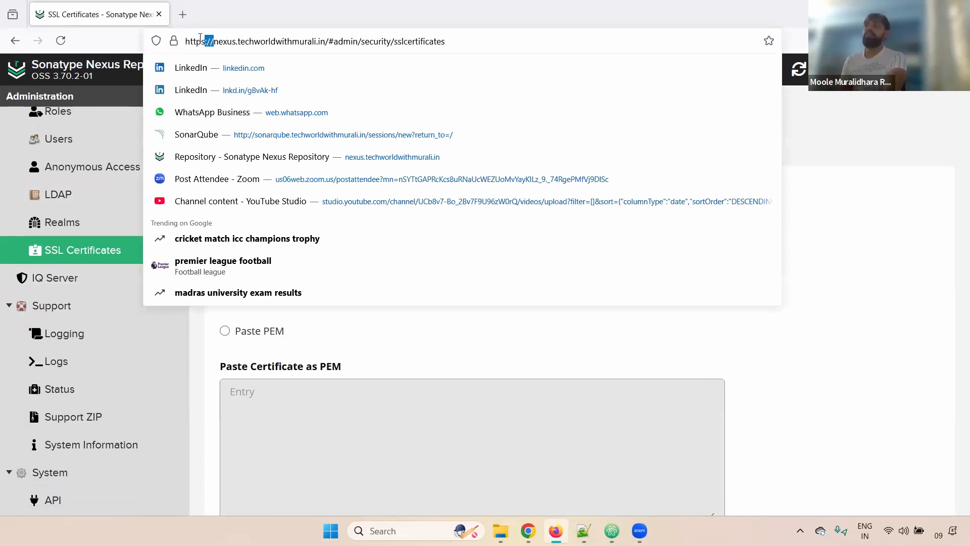
pyautogui.moveTo(206, 43); pyautogui.dragTo(156, 42)
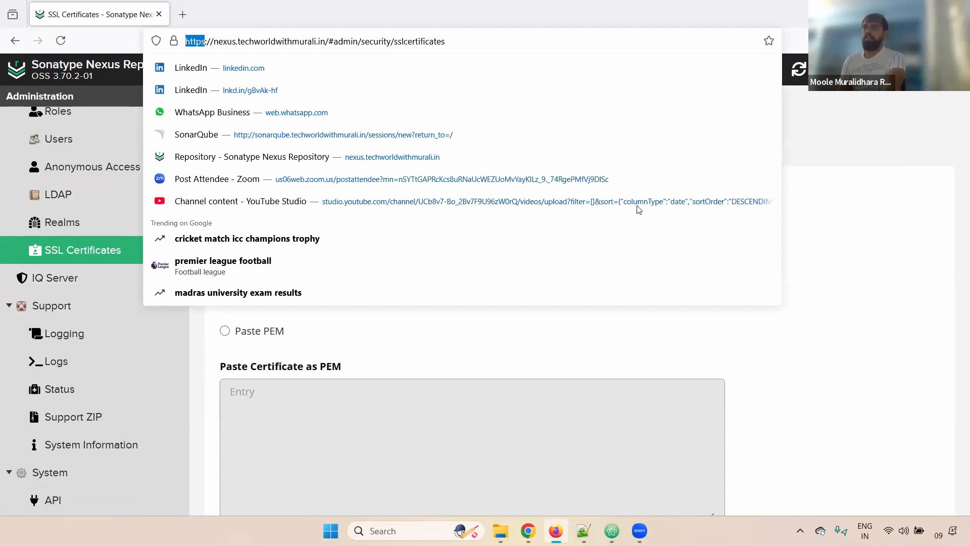
pyautogui.click(838, 256)
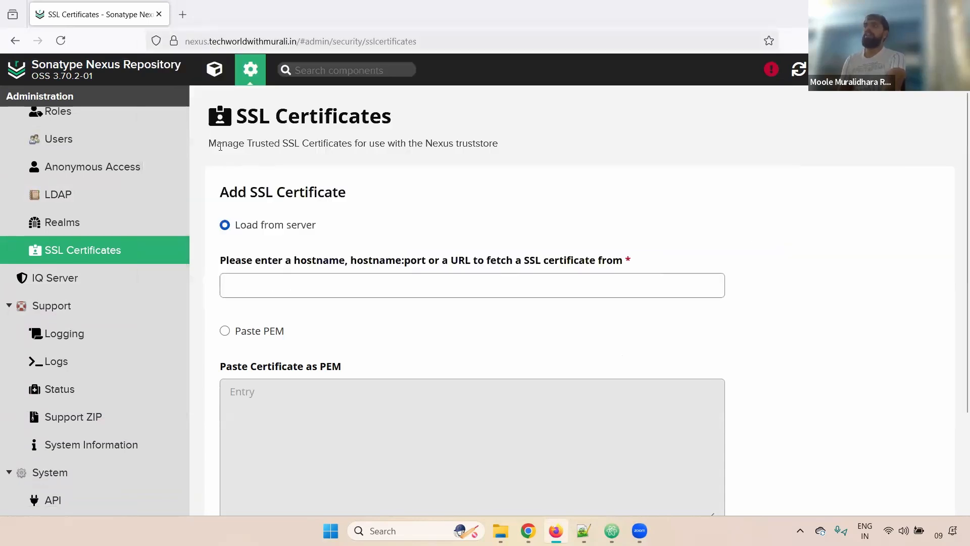
pyautogui.moveTo(222, 144); pyautogui.dragTo(503, 146)
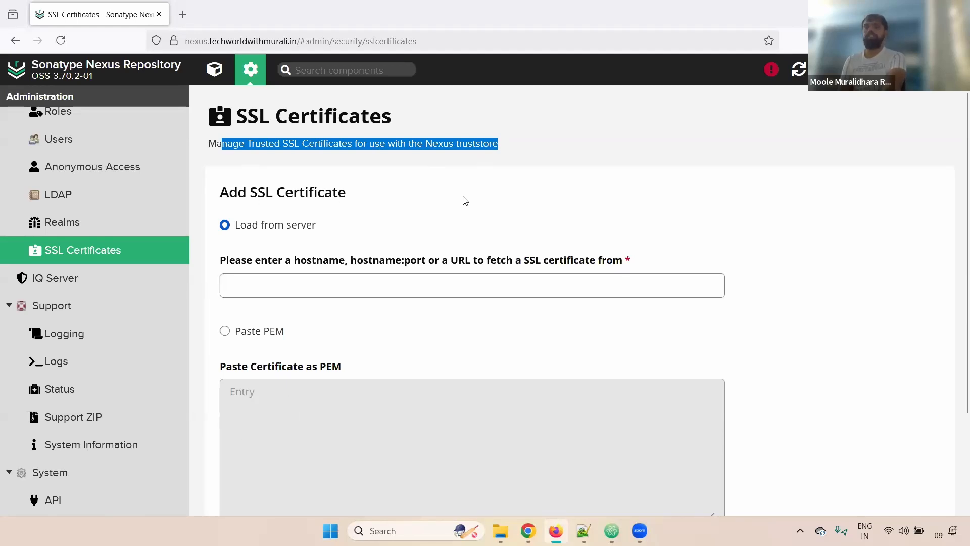
# Visit the IQ Server settings and Support, ending on the Logging levels page.
pyautogui.click(65, 279)
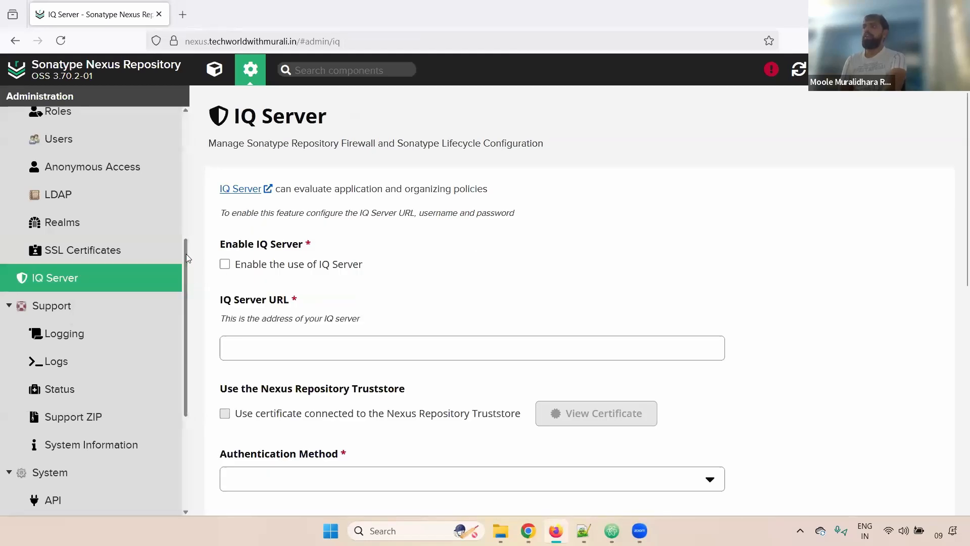
pyautogui.scroll(-3, 185, 271)
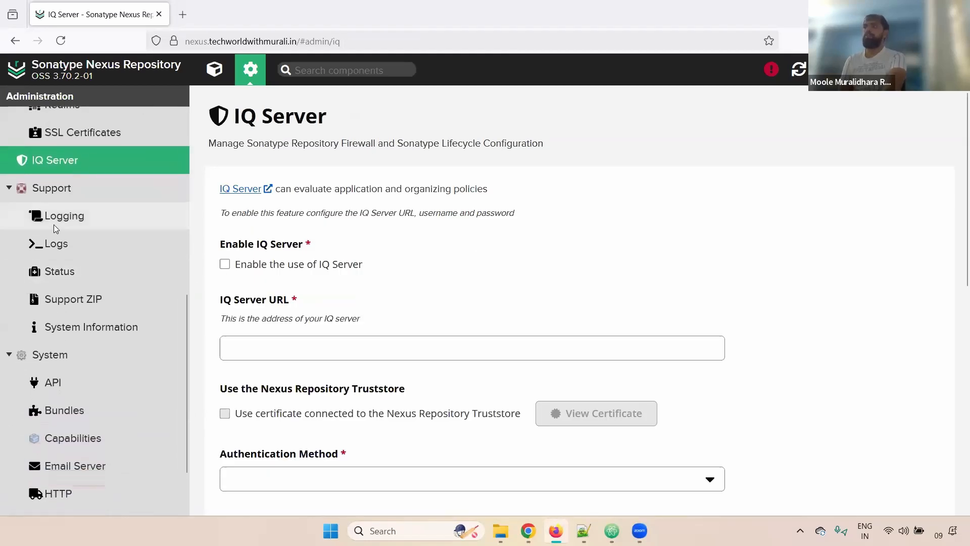
pyautogui.click(51, 189)
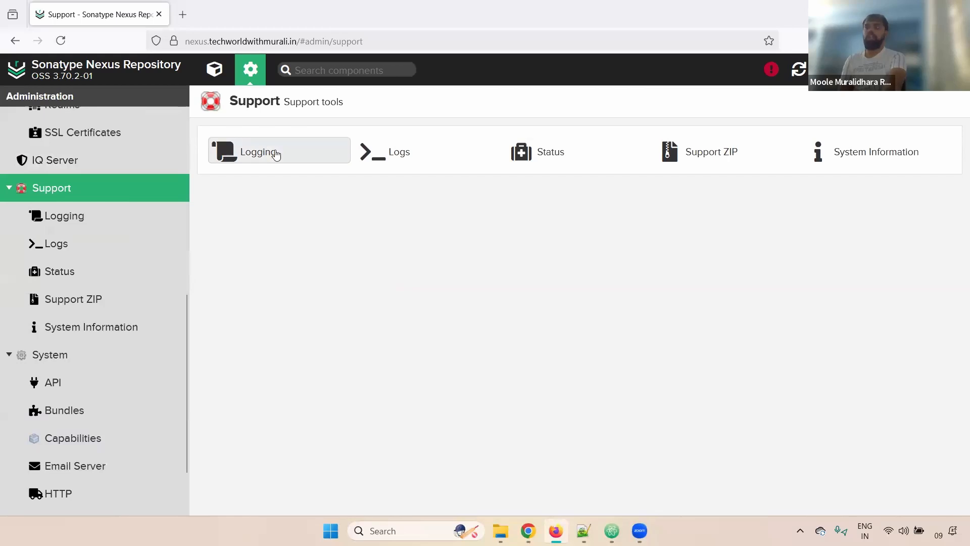
pyautogui.click(63, 218)
pyautogui.scroll(-8, 955, 152)
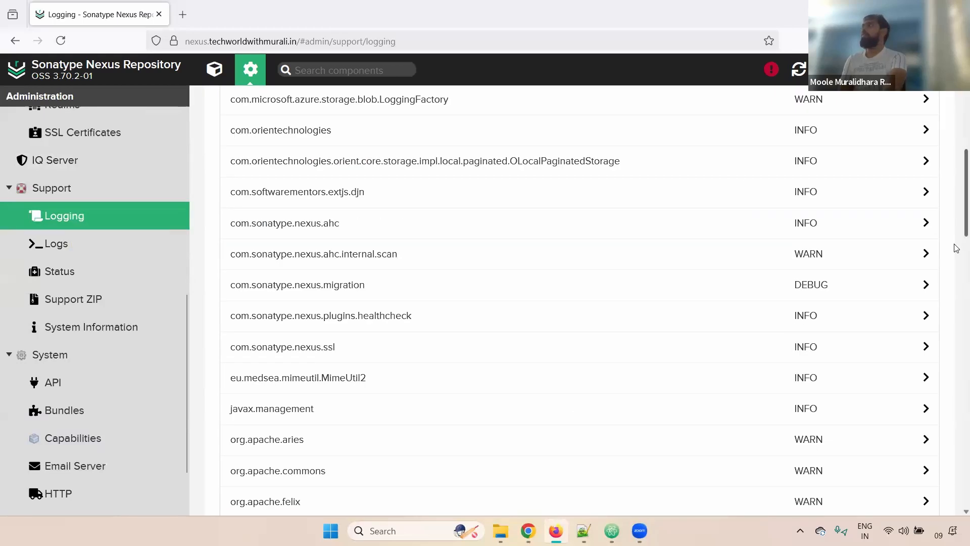
pyautogui.scroll(8, 957, 128)
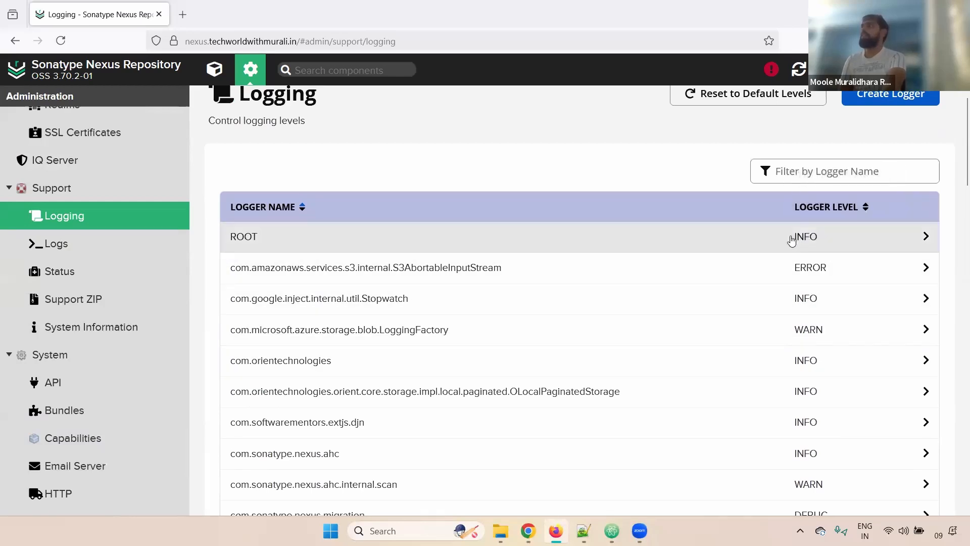
pyautogui.doubleClick(832, 239)
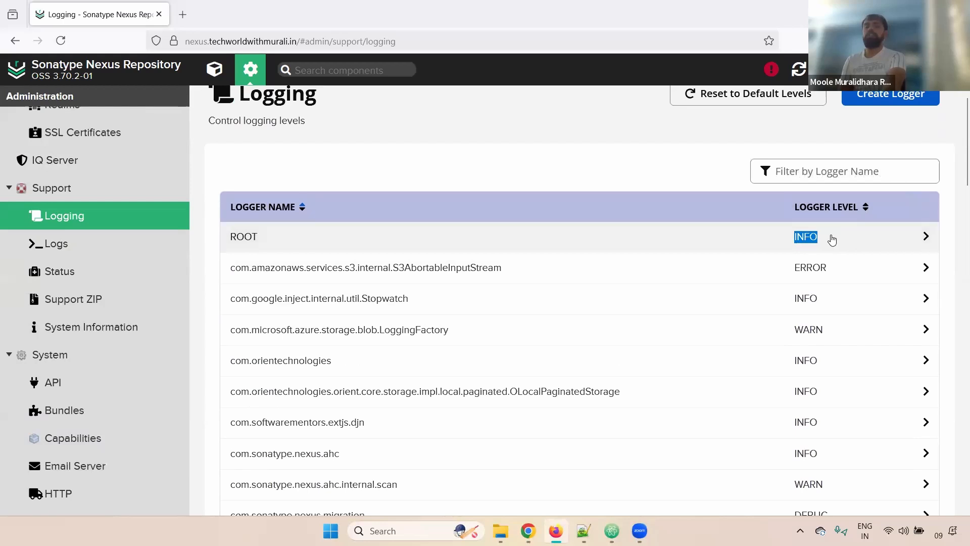
pyautogui.click(832, 238)
pyautogui.click(277, 281)
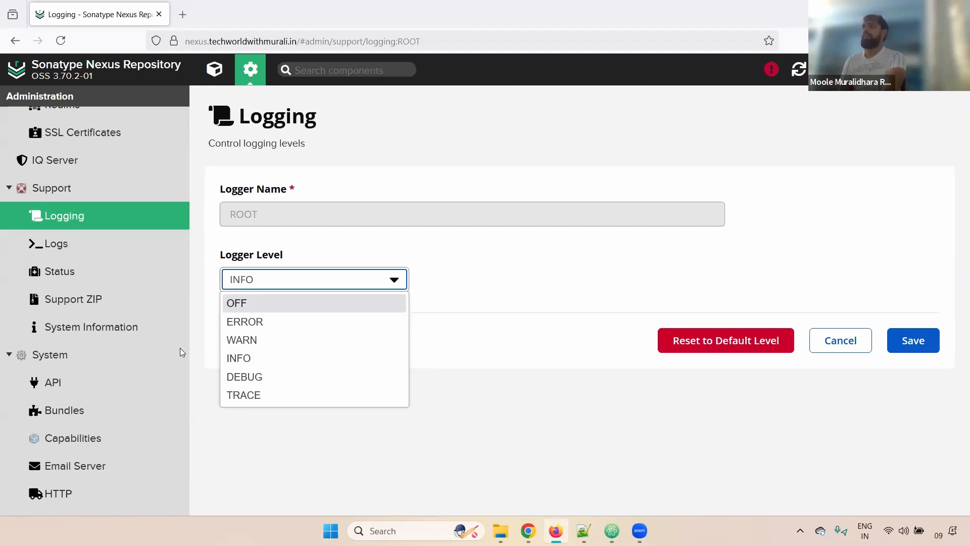
pyautogui.click(53, 187)
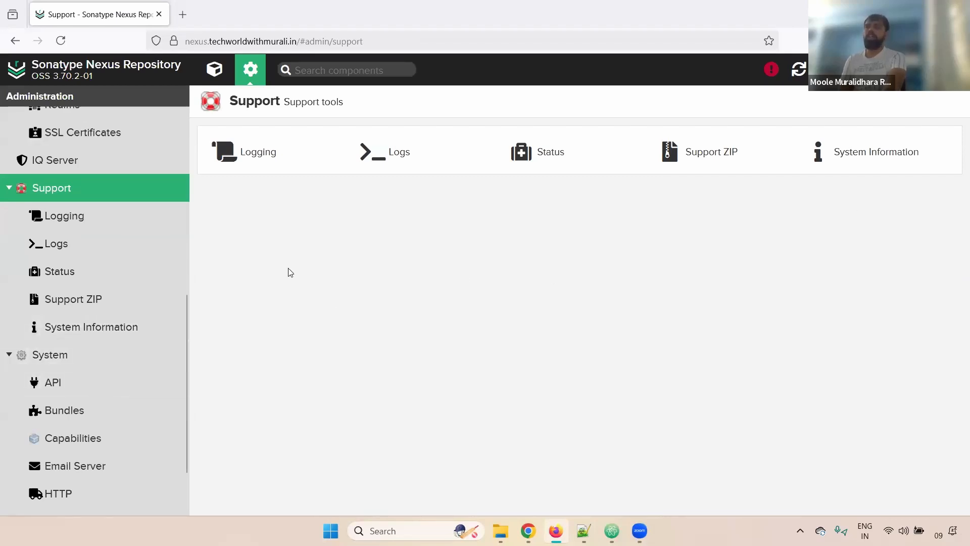
# Open Logs under Support to list audit.log, jvm.log, nexus.log and the other log files.
pyautogui.click(51, 246)
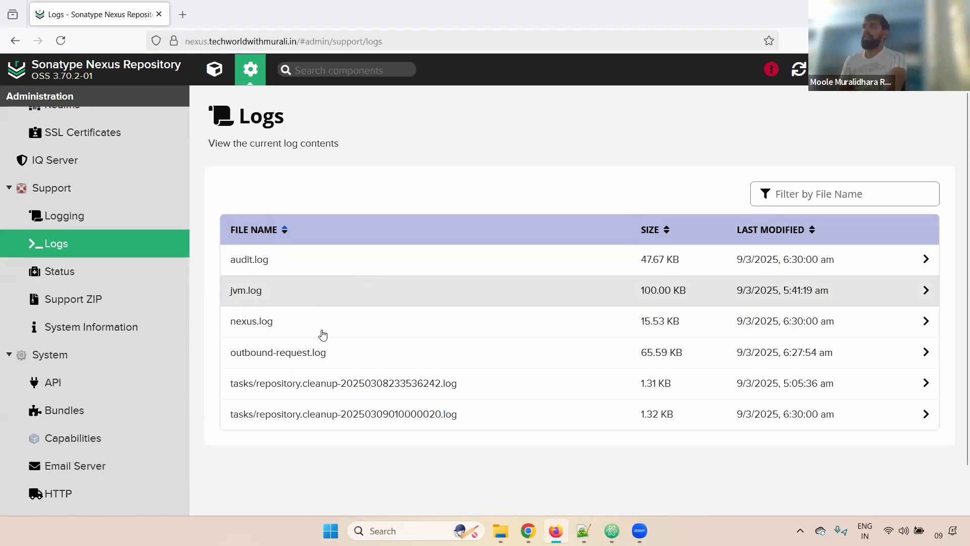
# View audit.log entries and its Refresh Rate and Size choices, then open node Status.
pyautogui.click(257, 268)
pyautogui.moveTo(273, 223); pyautogui.dragTo(345, 334)
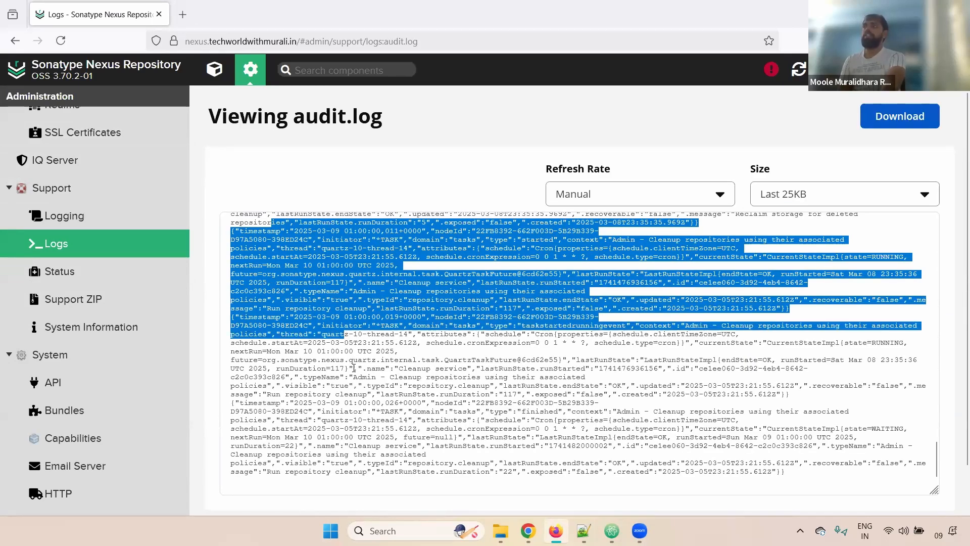
pyautogui.moveTo(354, 368); pyautogui.dragTo(354, 368)
pyautogui.click(582, 196)
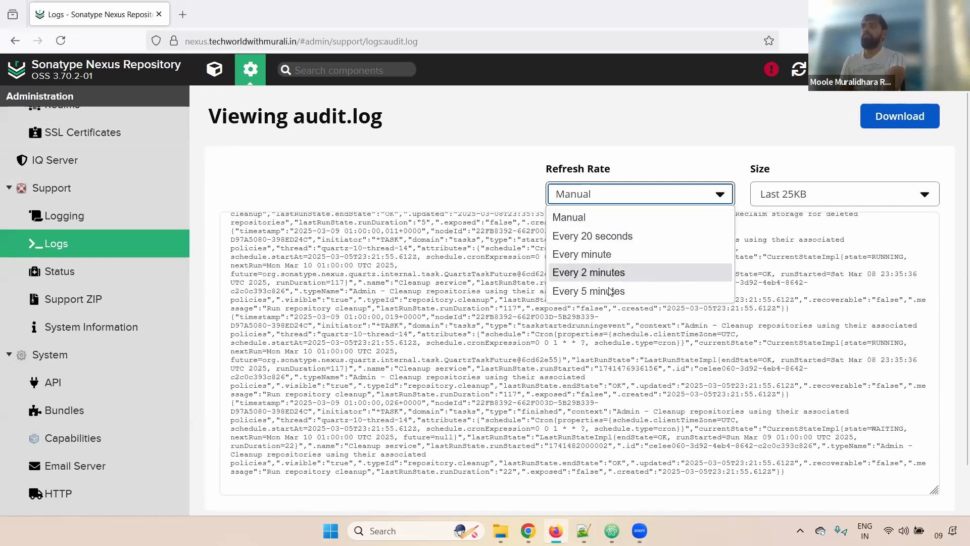
pyautogui.click(800, 200)
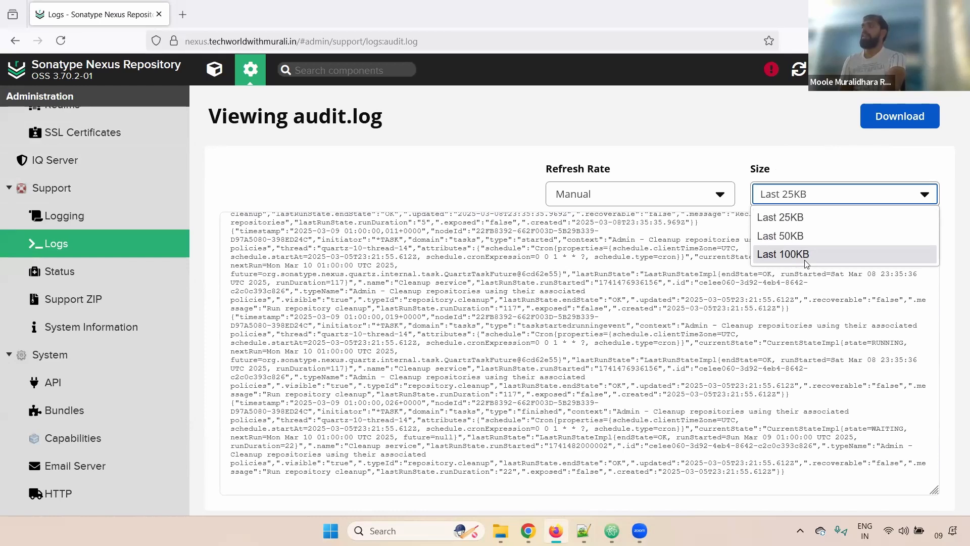
pyautogui.click(48, 270)
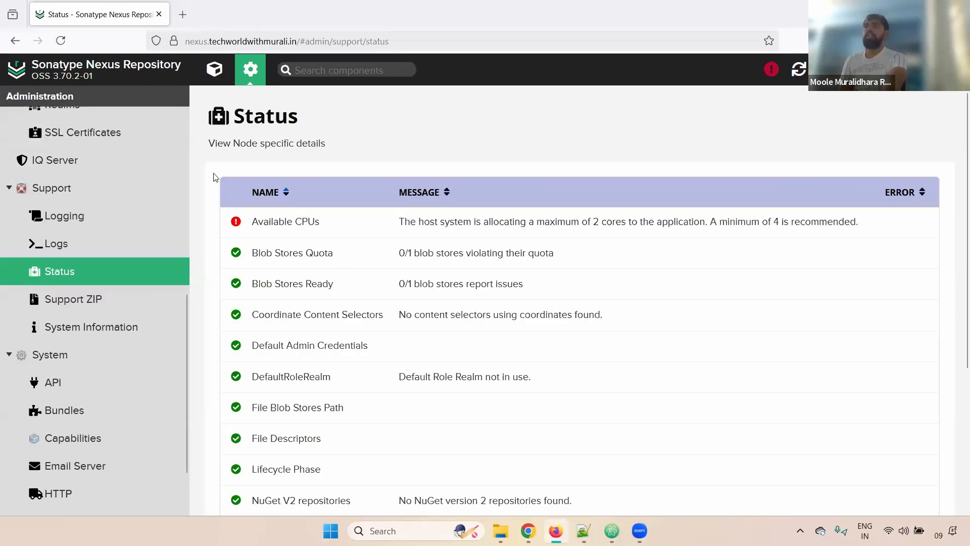
# Highlight the Available CPUs warning: only 2 cores allocated, at least 4 recommended.
pyautogui.moveTo(225, 143); pyautogui.dragTo(619, 282)
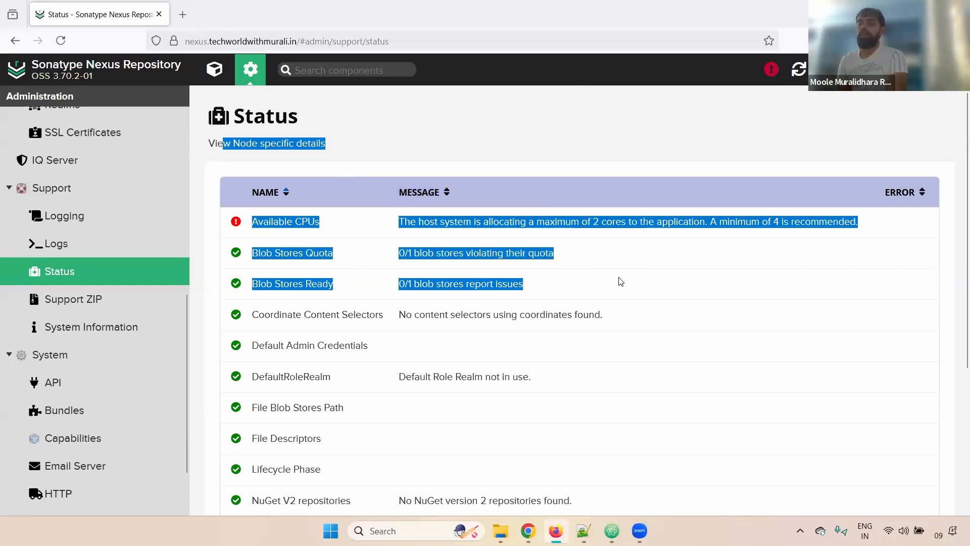
pyautogui.click(250, 283)
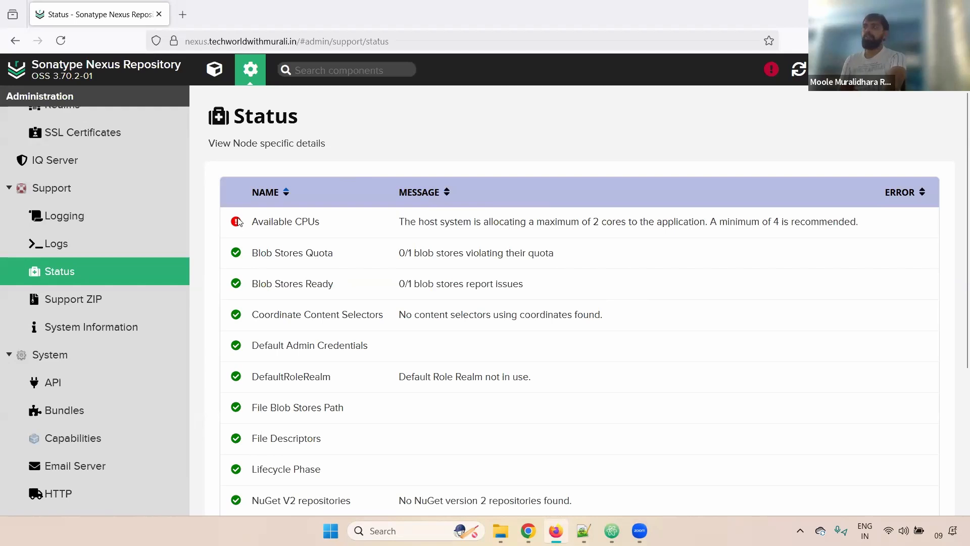
pyautogui.moveTo(260, 221); pyautogui.dragTo(343, 224)
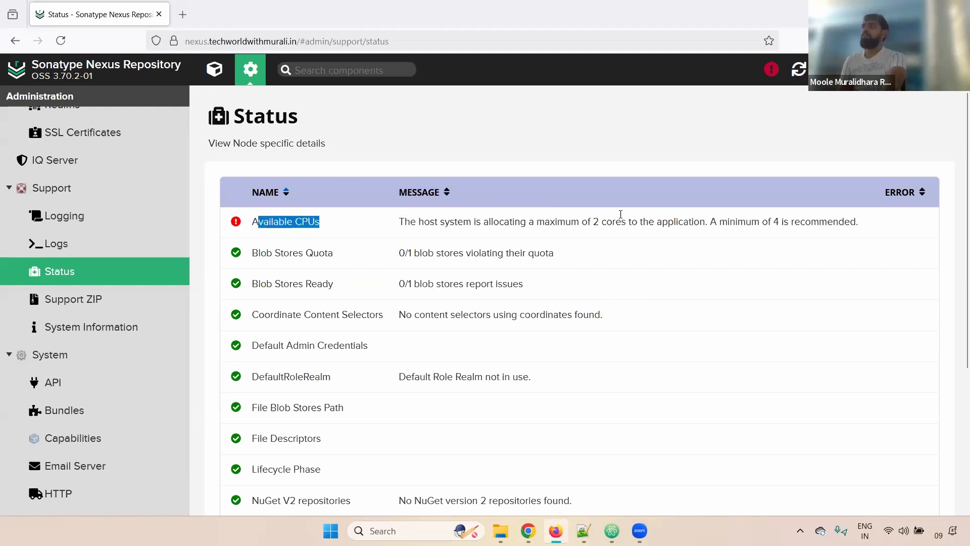
pyautogui.moveTo(633, 223); pyautogui.dragTo(574, 223)
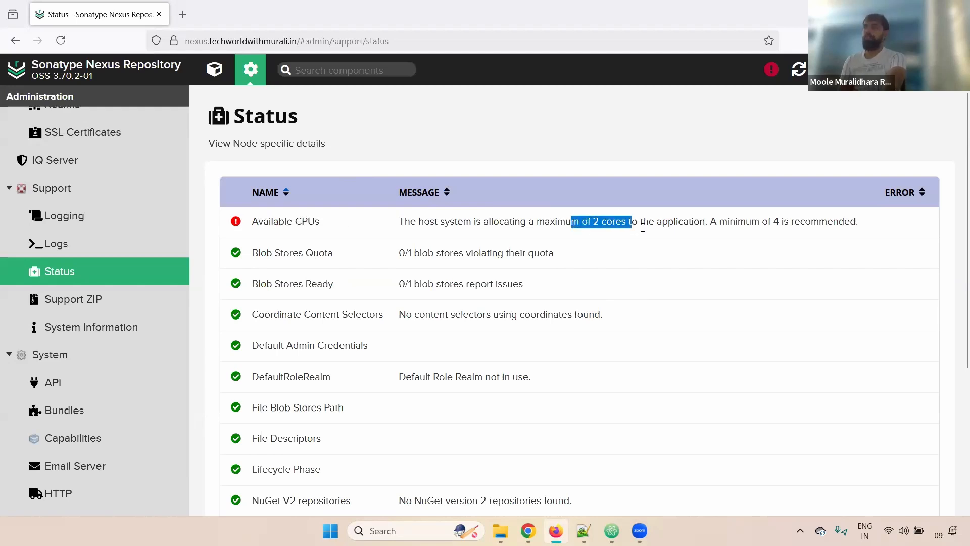
pyautogui.moveTo(859, 222); pyautogui.dragTo(704, 224)
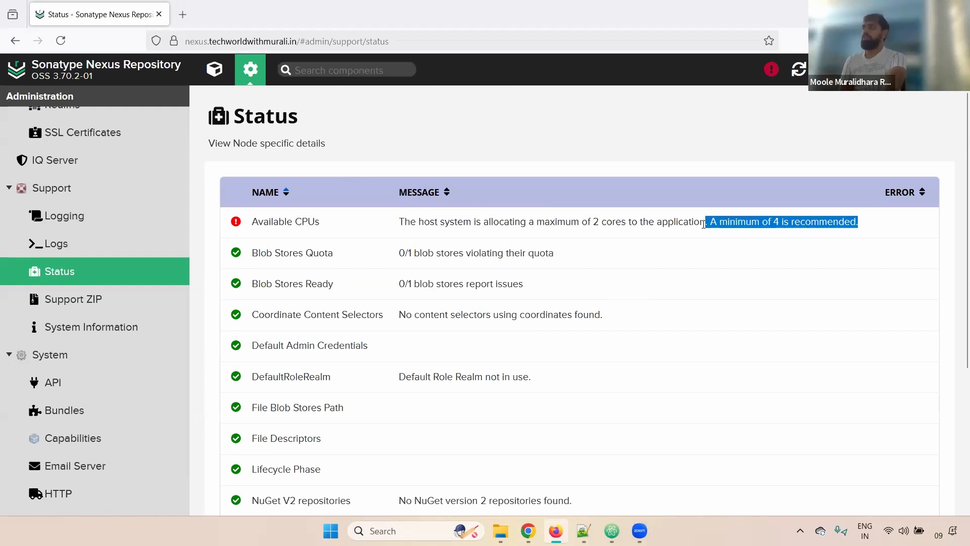
pyautogui.tripleClick(485, 224)
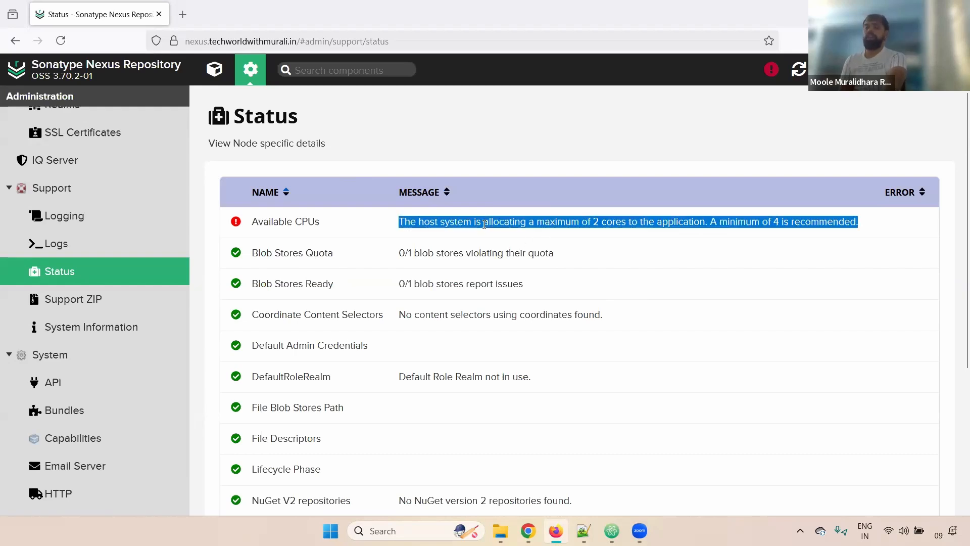
pyautogui.tripleClick(484, 224)
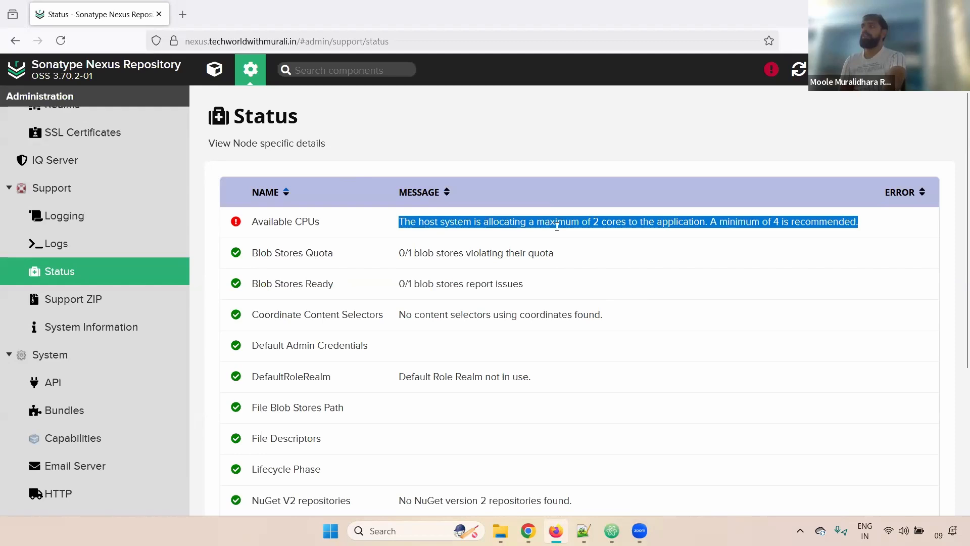
pyautogui.click(599, 222)
# Reselect the allocated-cores message, then open the Support ZIP page.
pyautogui.doubleClick(598, 222)
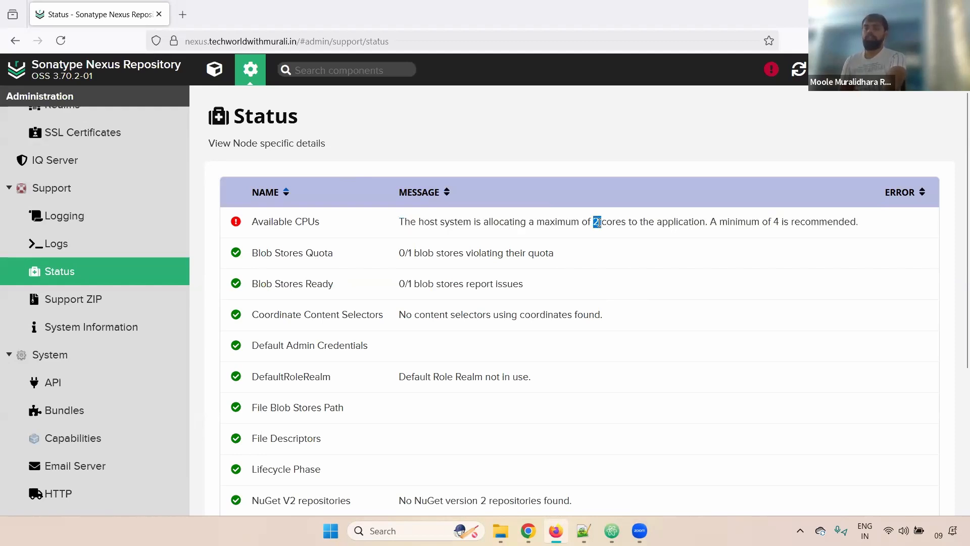
pyautogui.moveTo(865, 222); pyautogui.dragTo(363, 236)
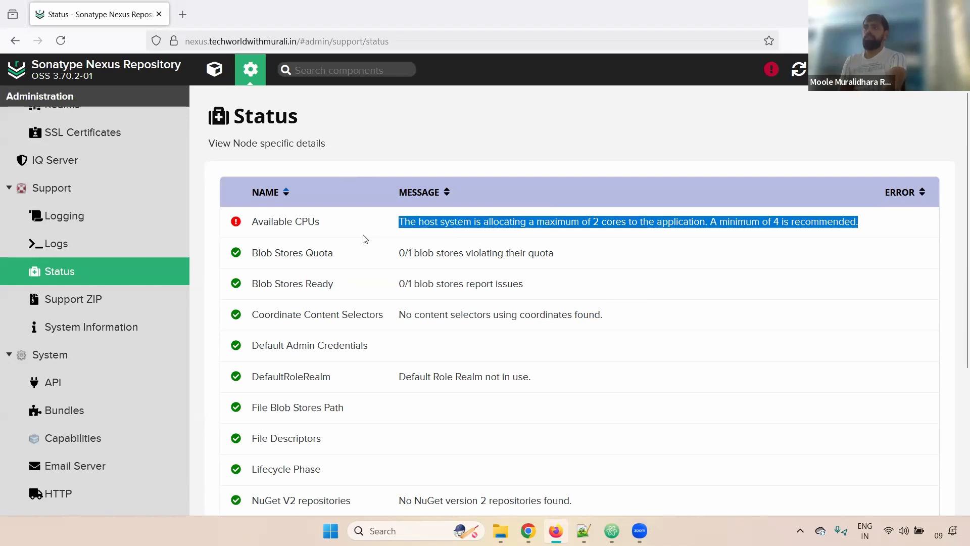
pyautogui.click(80, 303)
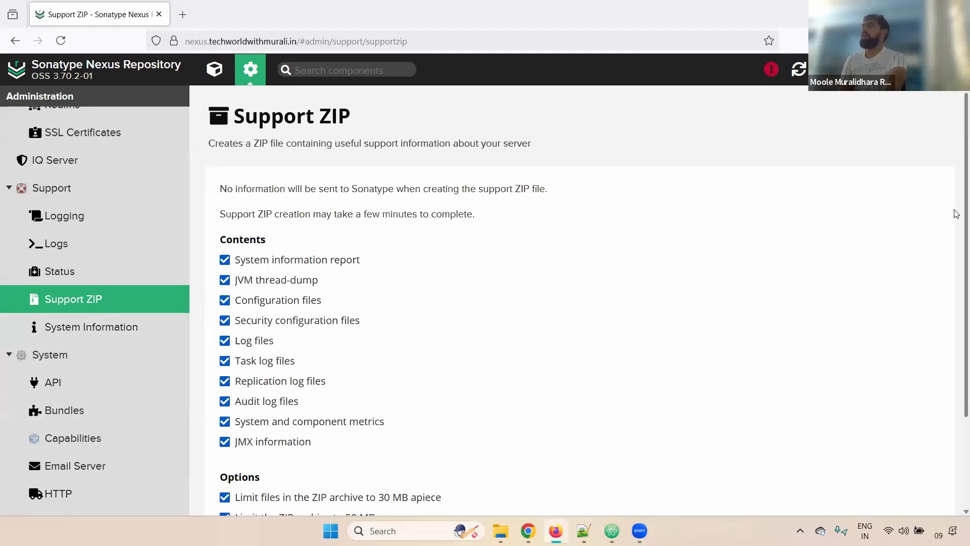
# Scroll the Support ZIP options, then open System Information showing version 3.70.2-01 OSS.
pyautogui.scroll(-3, 957, 222)
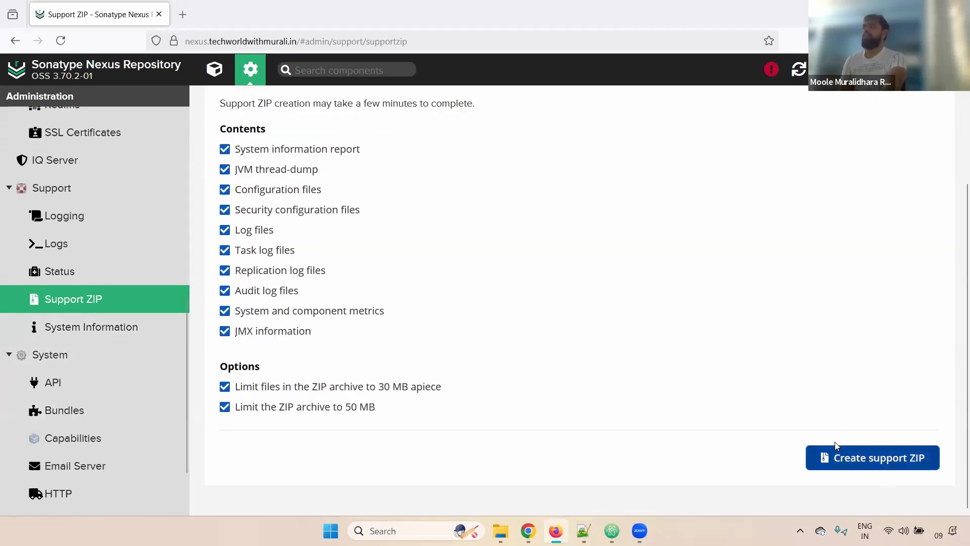
pyautogui.click(104, 326)
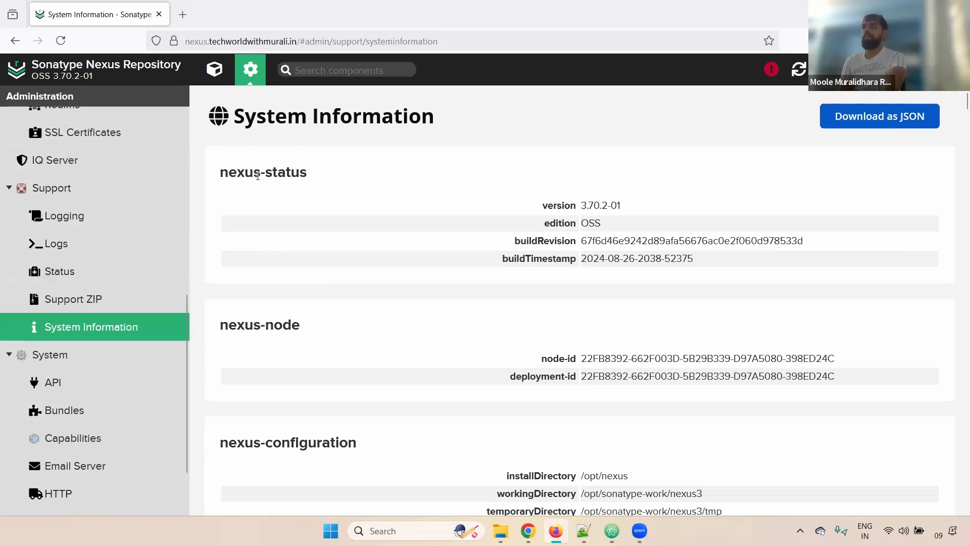
# Highlight version details: nexus-status heading, OSS edition, buildRevision, buildTimestamp and nexus-node.
pyautogui.moveTo(228, 174); pyautogui.dragTo(571, 176)
pyautogui.click(595, 204)
pyautogui.moveTo(614, 225); pyautogui.dragTo(582, 226)
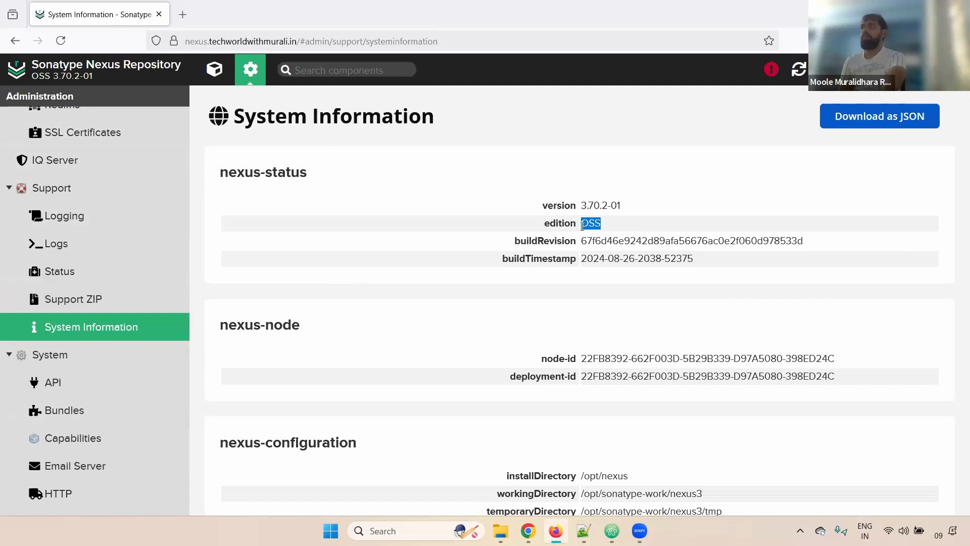
pyautogui.doubleClick(541, 240)
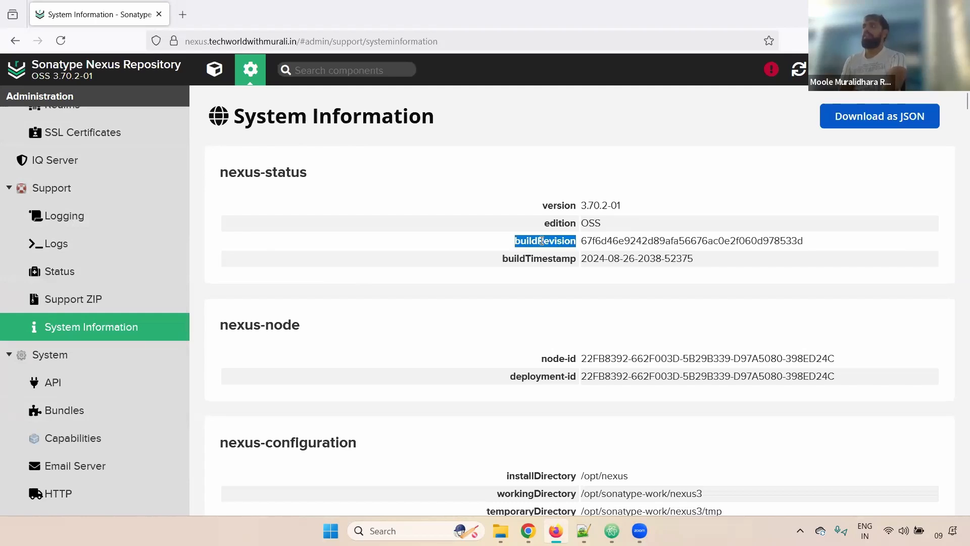
pyautogui.tripleClick(701, 259)
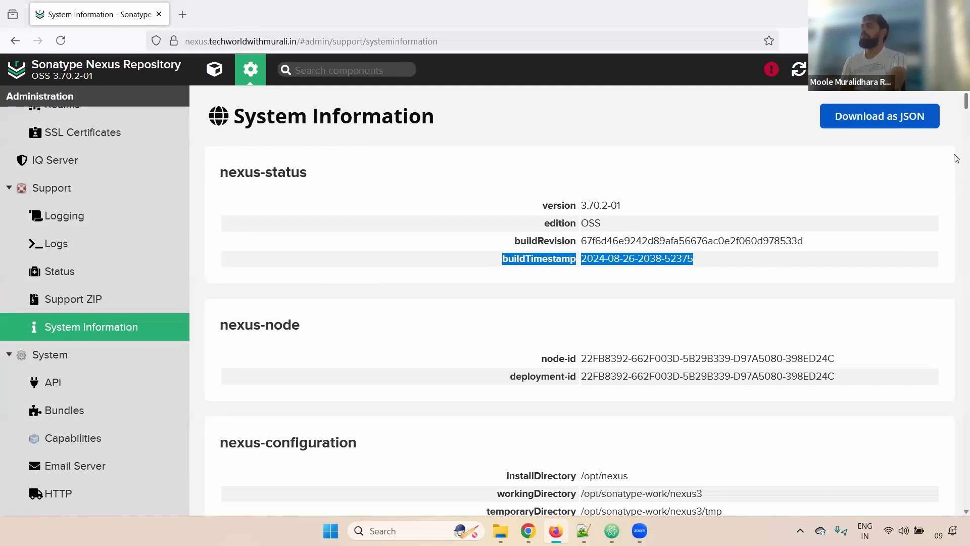
pyautogui.click(270, 341)
pyautogui.doubleClick(255, 327)
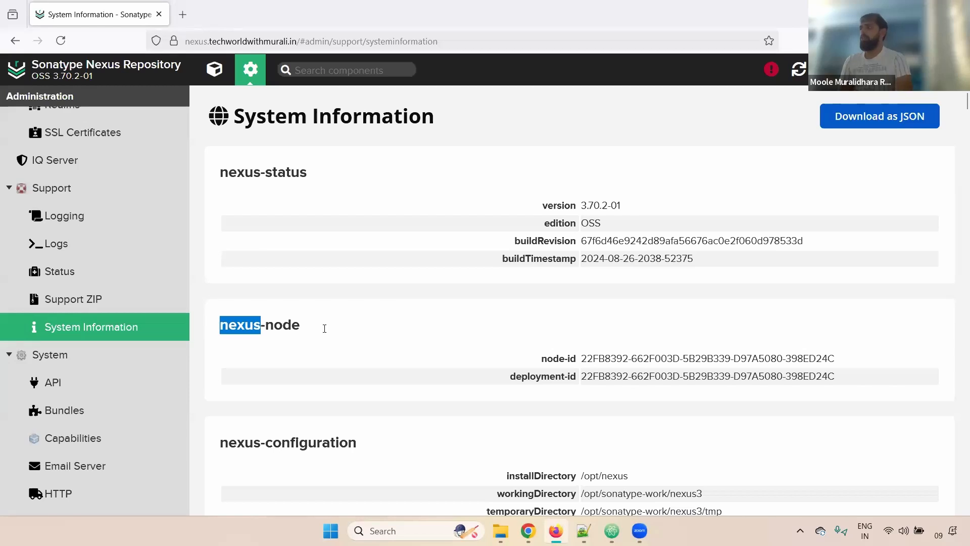
pyautogui.click(324, 328)
# Highlight the install, working and temporary directory paths and the application port.
pyautogui.scroll(-9, 326, 332)
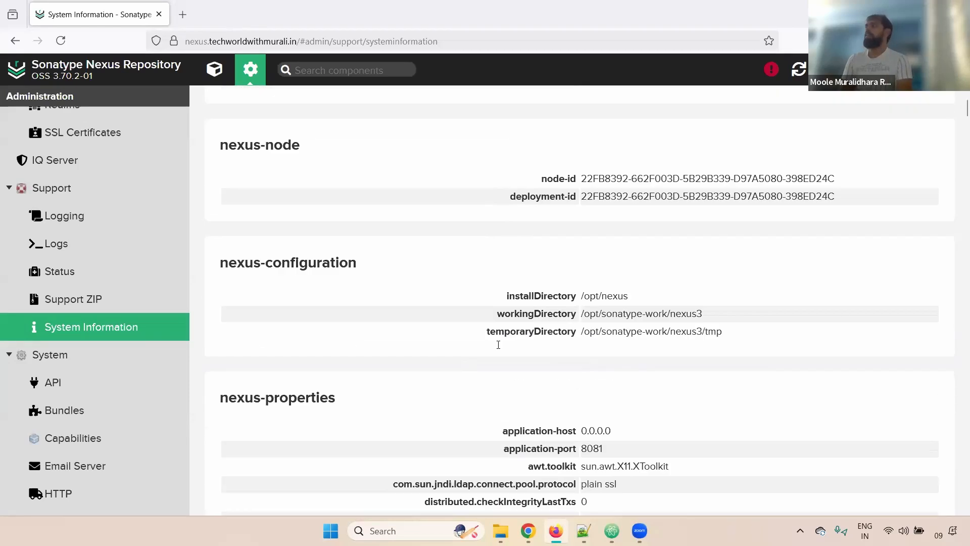
pyautogui.scroll(5, 519, 348)
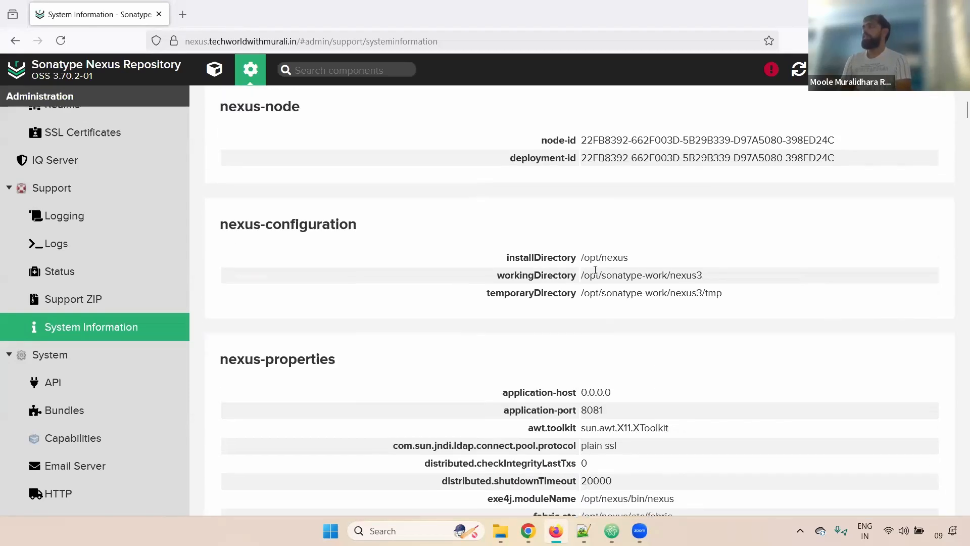
pyautogui.doubleClick(612, 258)
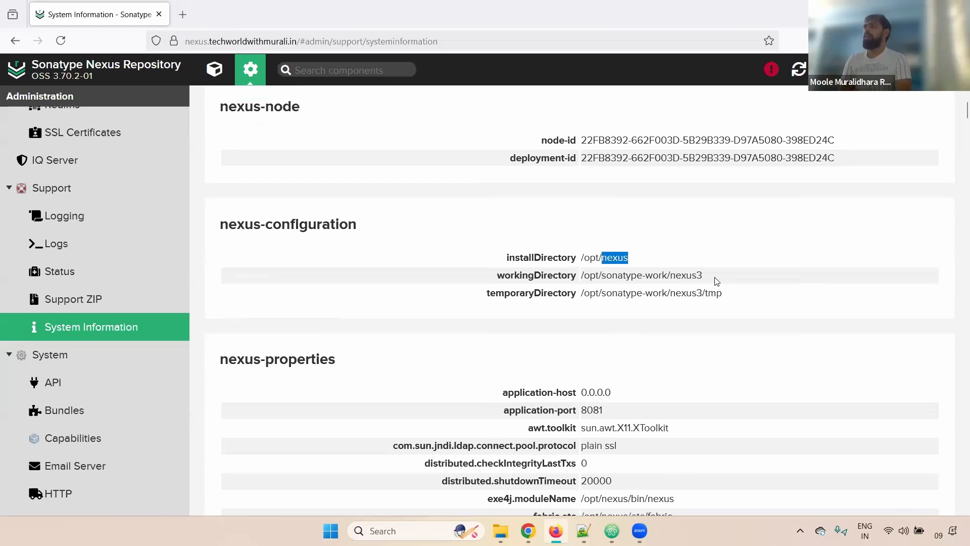
pyautogui.moveTo(716, 281); pyautogui.dragTo(560, 279)
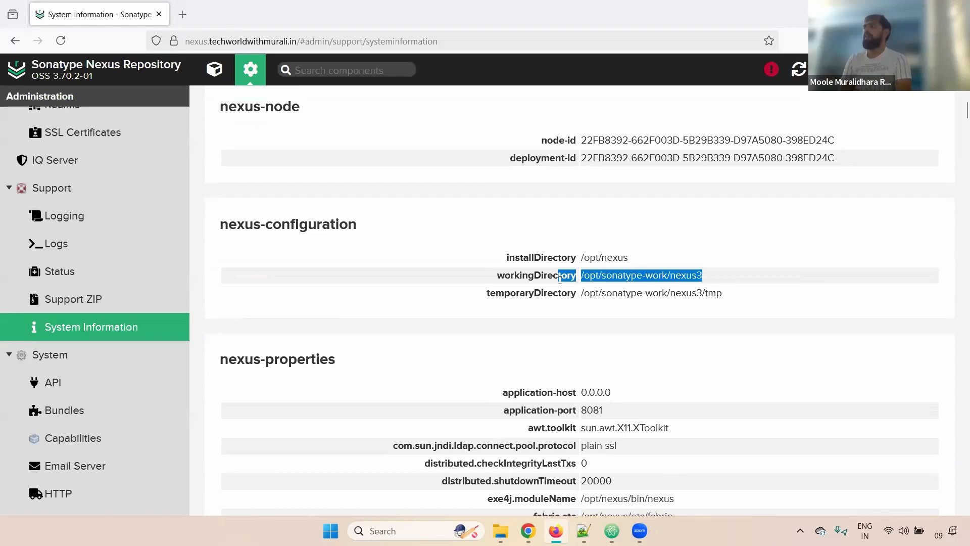
pyautogui.doubleClick(524, 293)
pyautogui.click(656, 303)
pyautogui.scroll(-2, 656, 303)
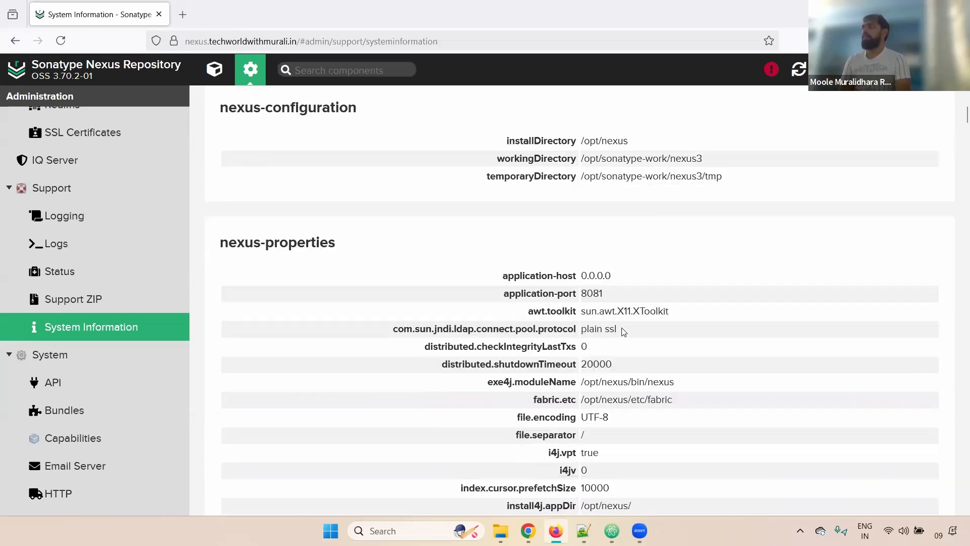
pyautogui.moveTo(337, 273); pyautogui.dragTo(325, 270)
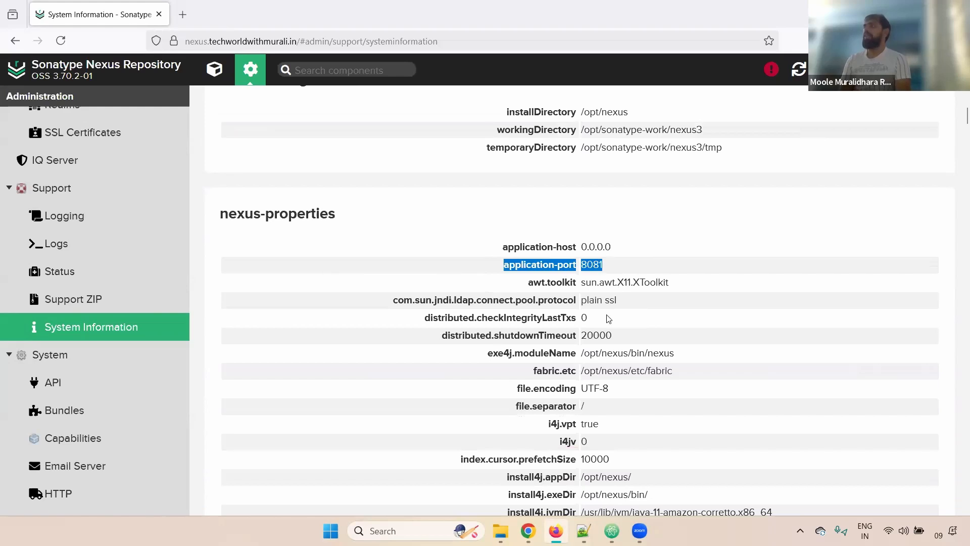
pyautogui.click(608, 319)
# Scroll to the end and go to the System administration overview.
pyautogui.scroll(-5, 602, 325)
pyautogui.scroll(-2, 597, 328)
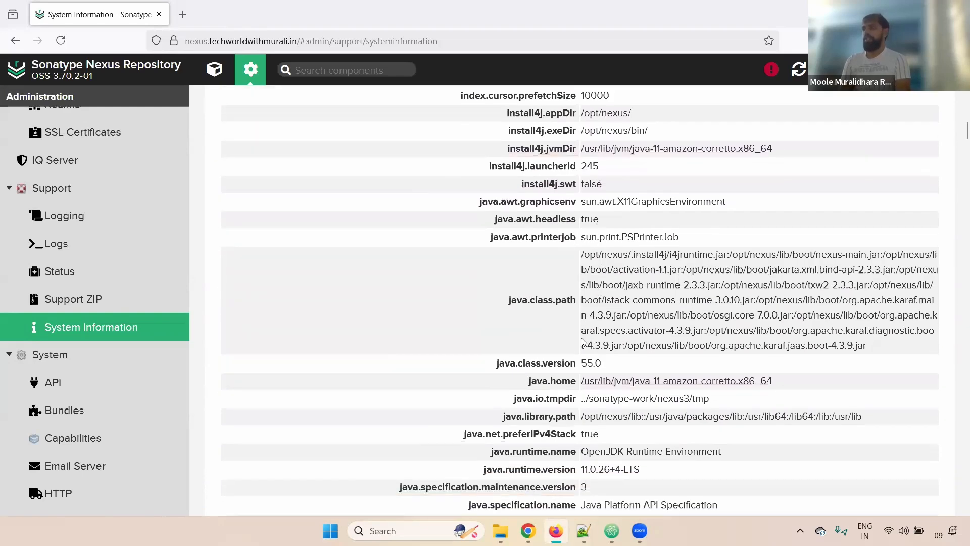
pyautogui.click(64, 357)
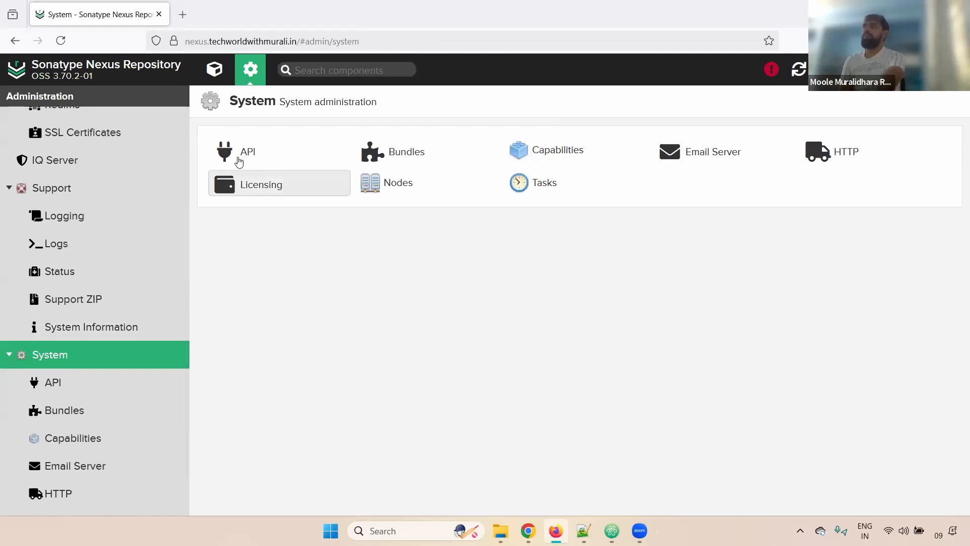
# Browse the REST API docs, expanding GET /v1/security/realms/available, then open Bundles.
pyautogui.click(41, 385)
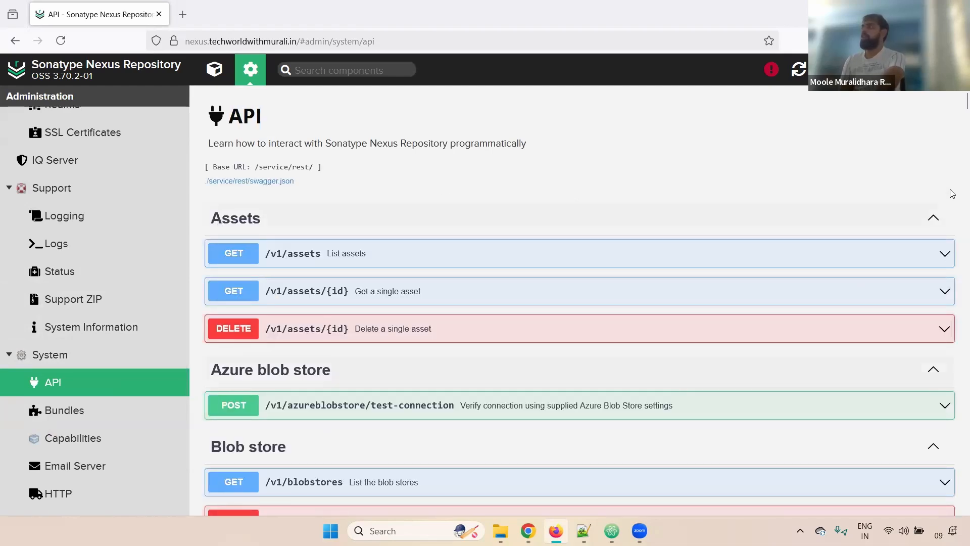
pyautogui.scroll(-20, 950, 248)
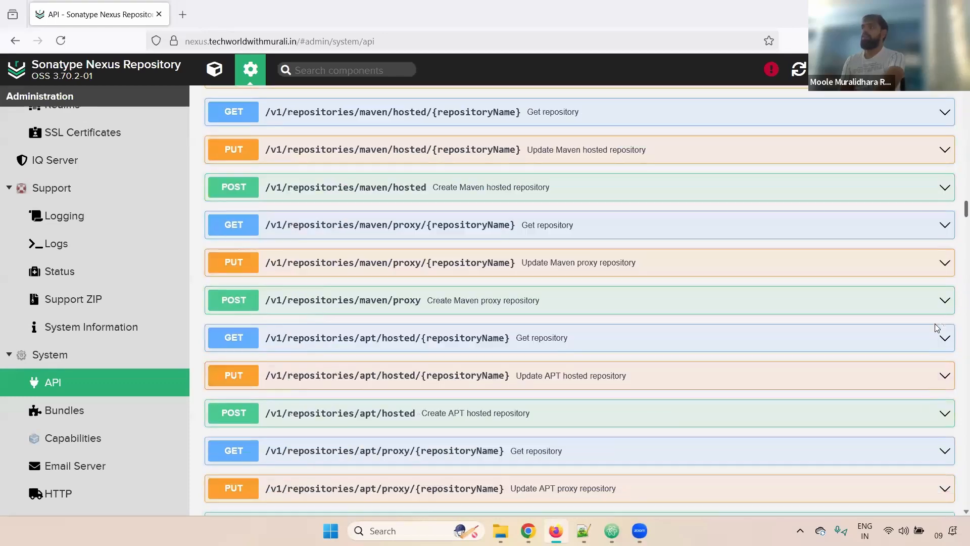
pyautogui.moveTo(911, 469)
pyautogui.mouseDown()
pyautogui.moveTo(924, 452)
pyautogui.moveTo(923, 461)
pyautogui.mouseUp()
pyautogui.scroll(-4, 922, 467)
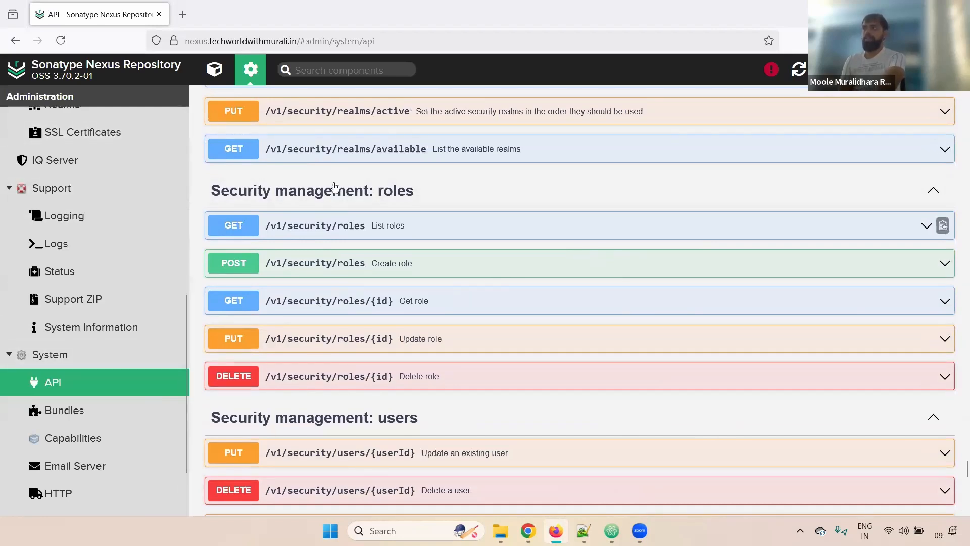
pyautogui.click(331, 151)
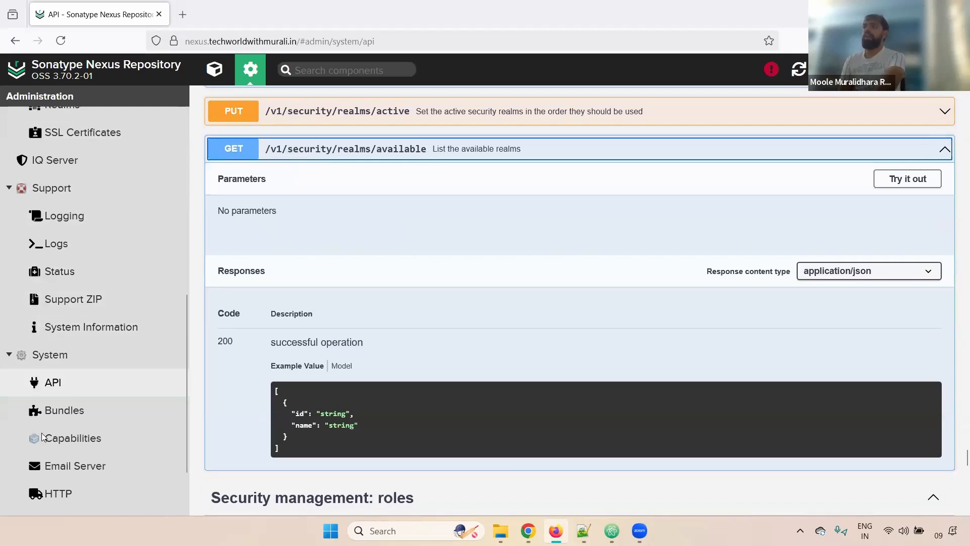
pyautogui.click(59, 416)
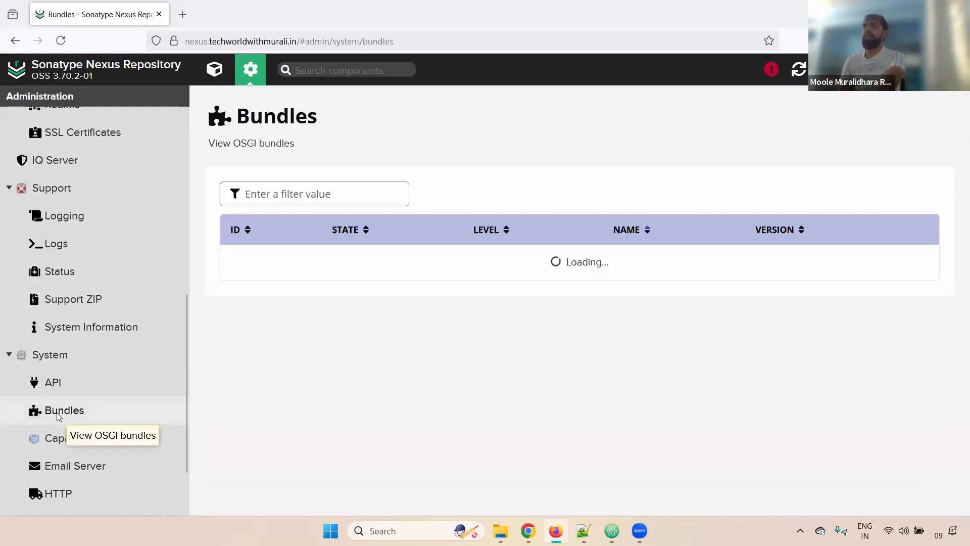
# Visit Capabilities, then tick Enabled in the Email Server settings.
pyautogui.click(55, 438)
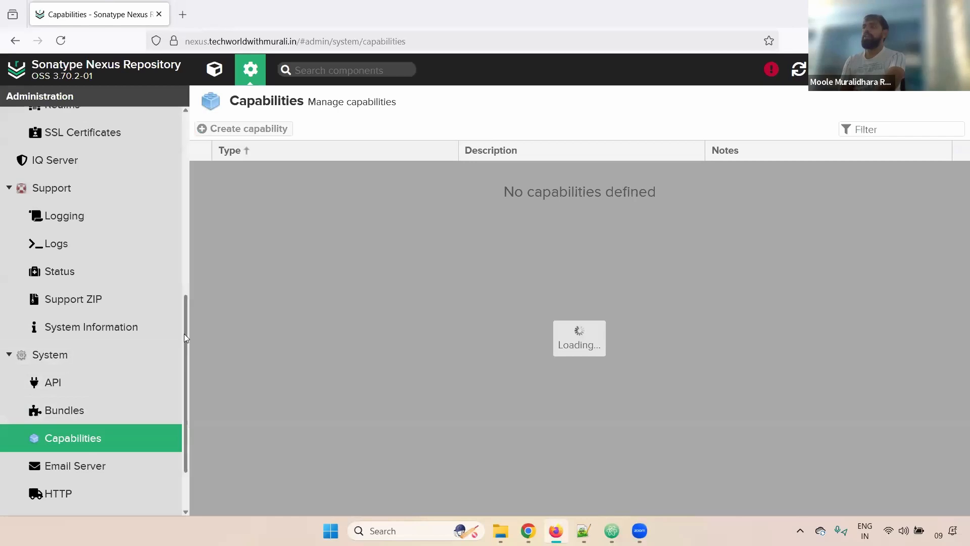
pyautogui.scroll(-3, 184, 333)
pyautogui.click(71, 395)
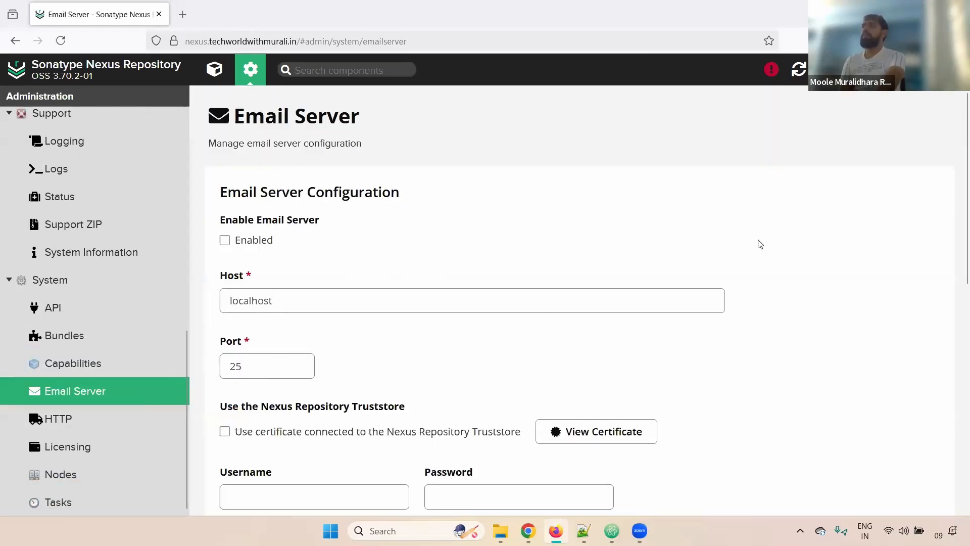
pyautogui.click(225, 240)
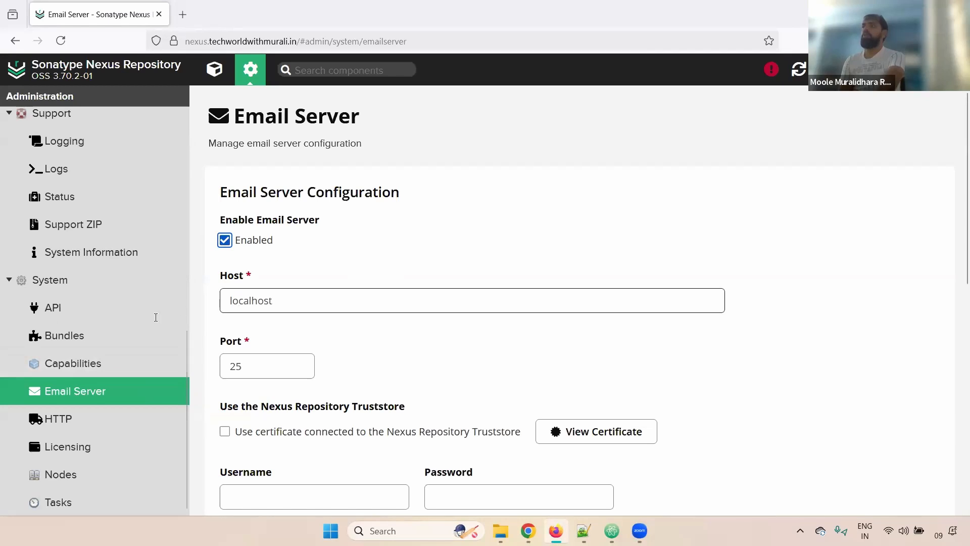
# Step through the Host, Username, Password and From Address fields, then discard changes for HTTP.
pyautogui.press('Tab')
pyautogui.scroll(-5, 955, 283)
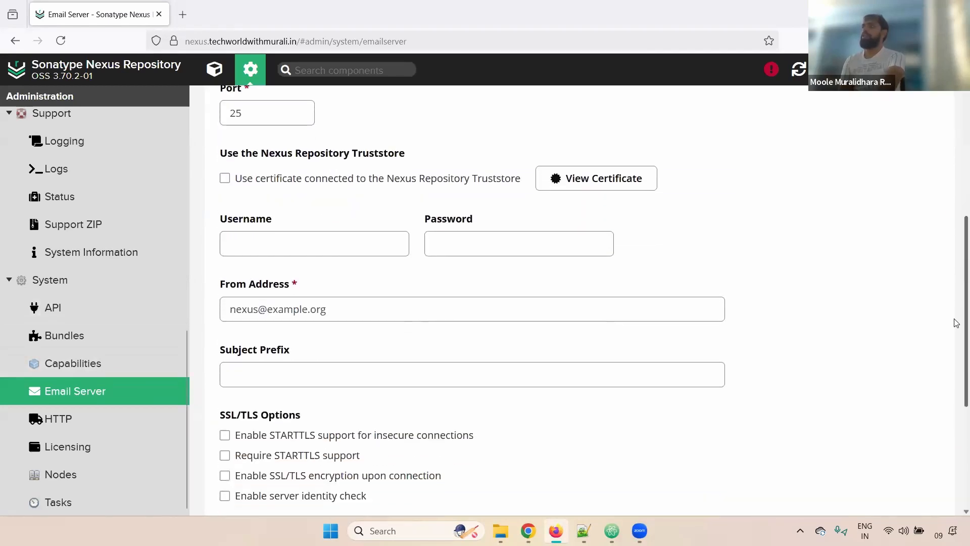
pyautogui.click(375, 223)
pyautogui.press('Tab')
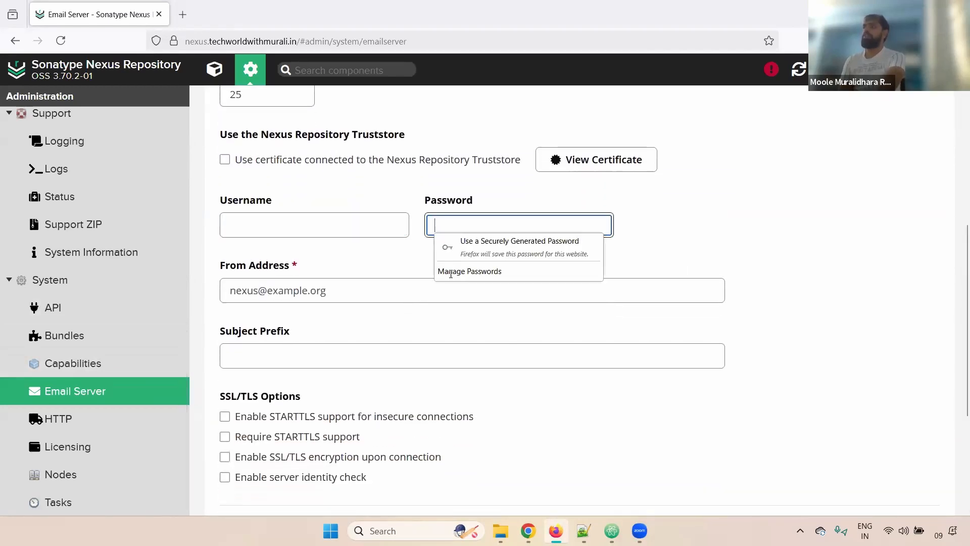
pyautogui.click(390, 298)
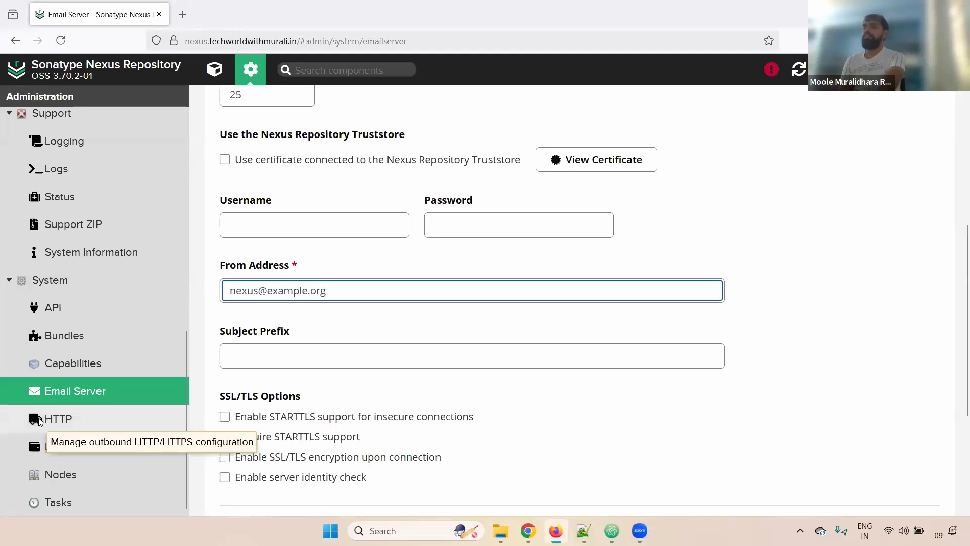
pyautogui.click(53, 419)
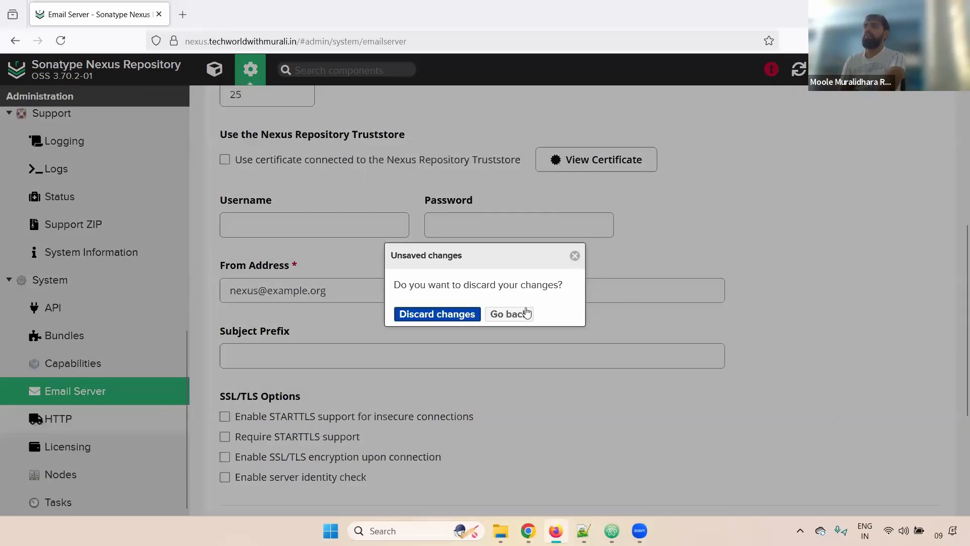
pyautogui.click(432, 317)
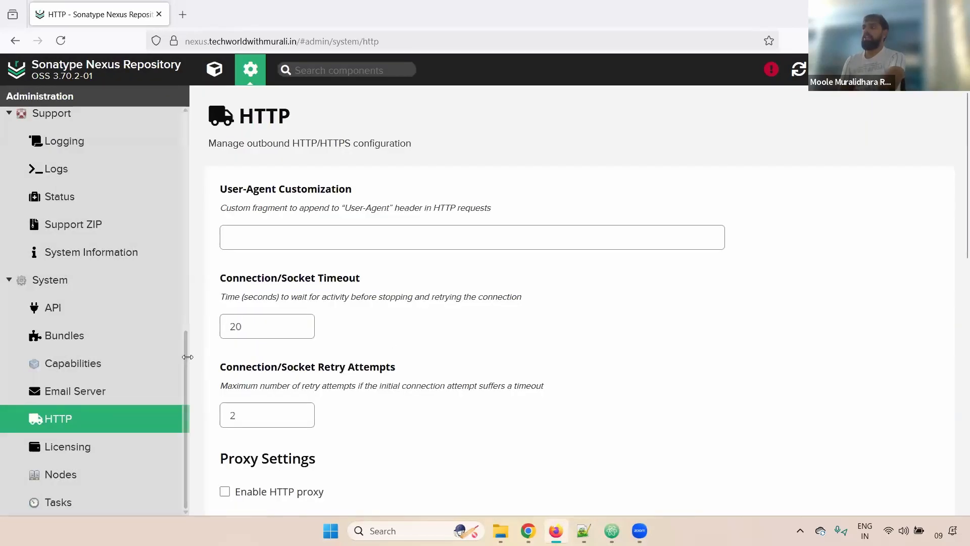
# Open the Licensing page, which offers license installation with no file chosen.
pyautogui.click(125, 444)
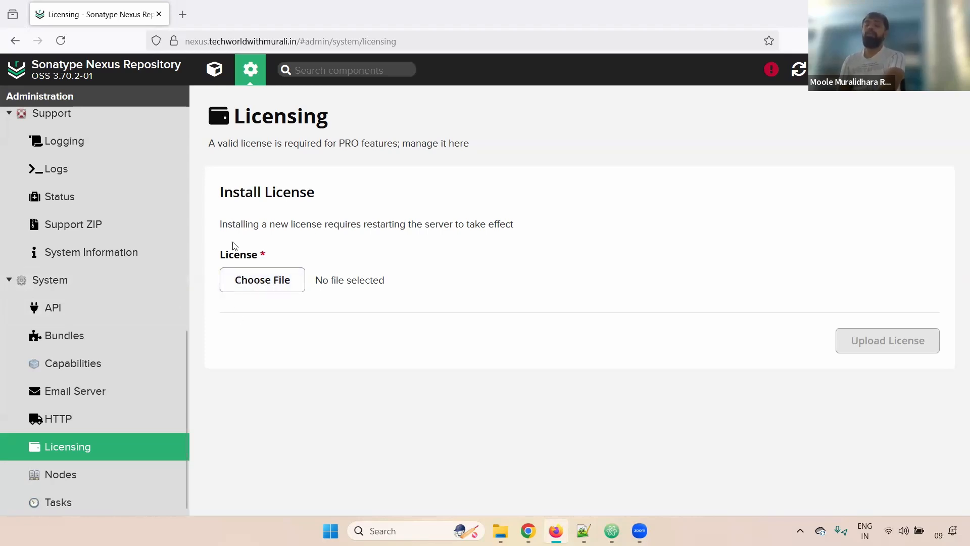
pyautogui.moveTo(363, 229); pyautogui.dragTo(563, 231)
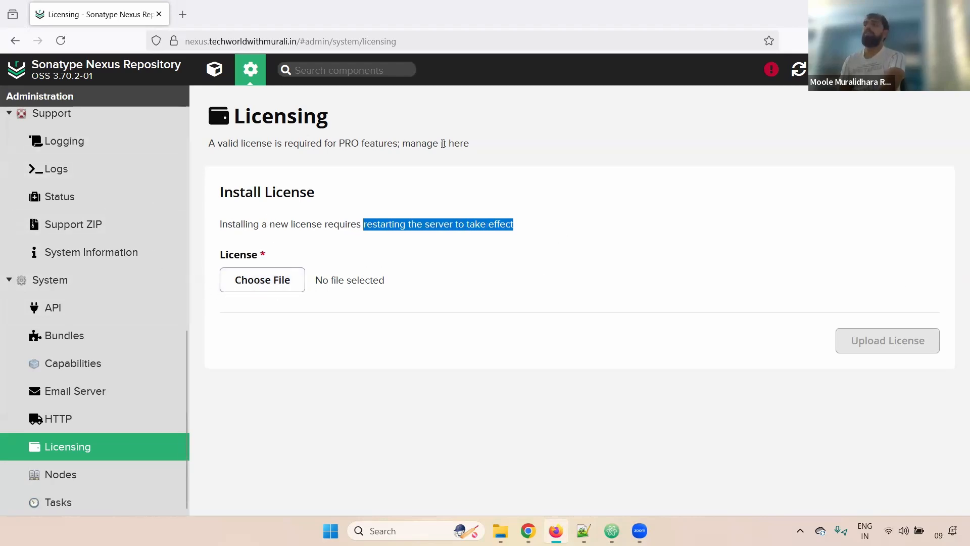
pyautogui.click(545, 222)
pyautogui.moveTo(225, 255); pyautogui.dragTo(246, 259)
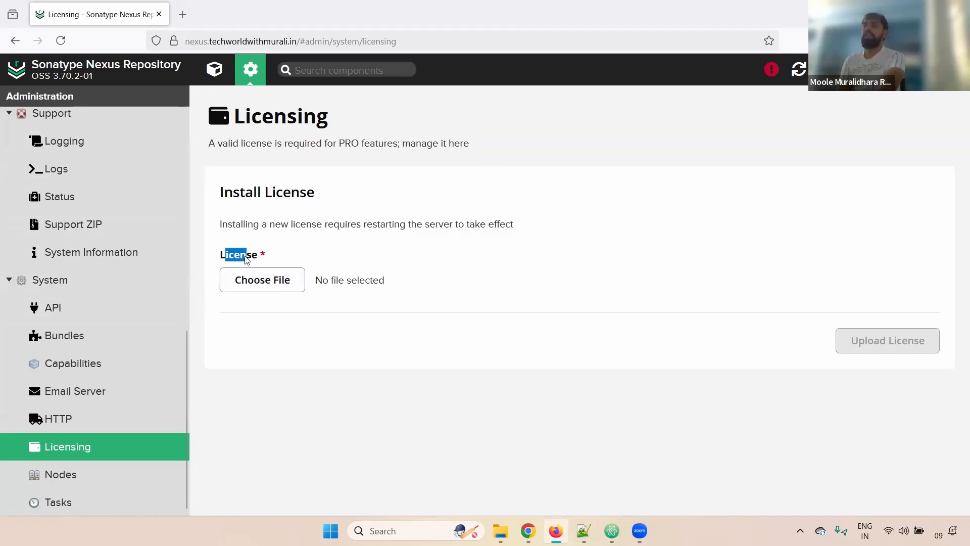
pyautogui.click(537, 269)
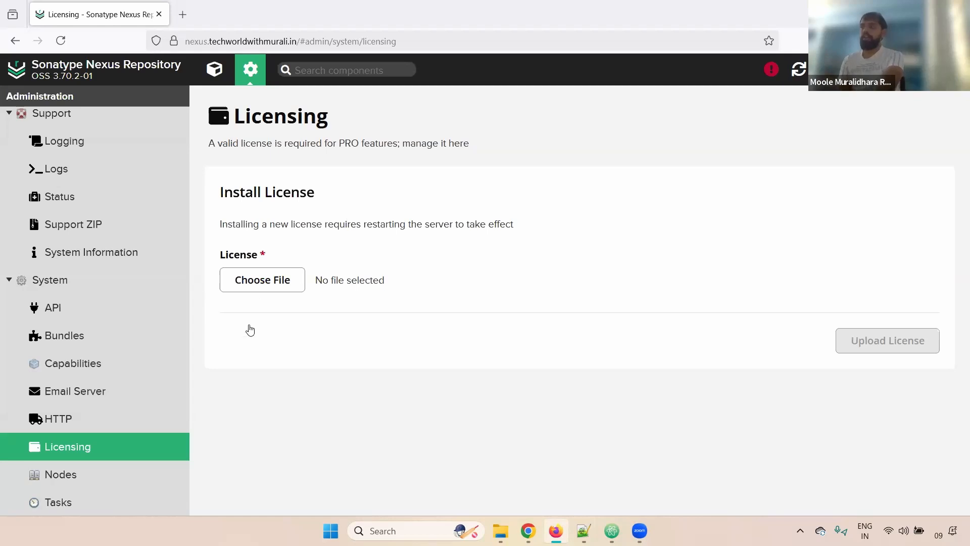
pyautogui.click(56, 481)
# View the scheduled Tasks list, then open the admin user's Account page.
pyautogui.click(52, 505)
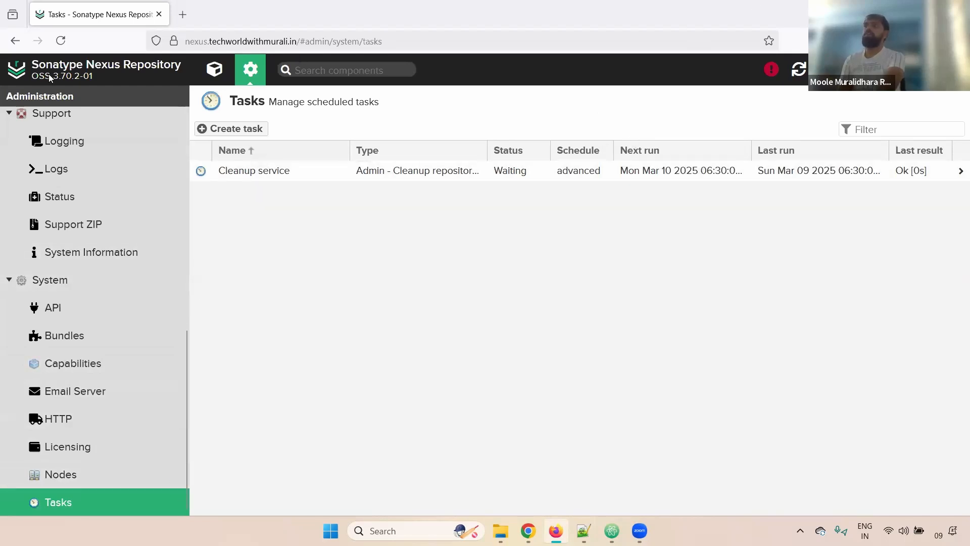
pyautogui.moveTo(50, 76); pyautogui.dragTo(113, 87)
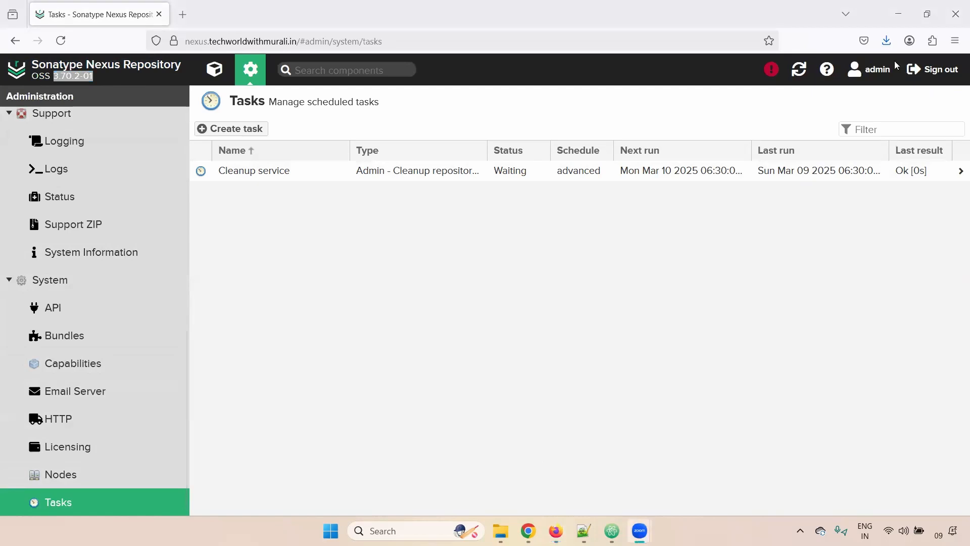
pyautogui.click(870, 69)
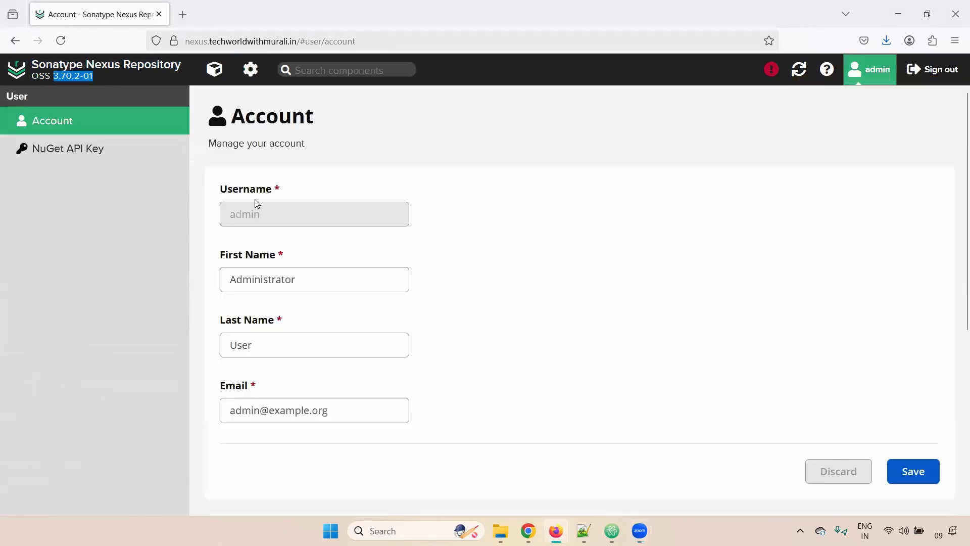
# Try revealing the NuGet API key, cancel the Authenticate prompt, and go to repository administration.
pyautogui.moveTo(227, 191); pyautogui.dragTo(282, 197)
pyautogui.click(113, 272)
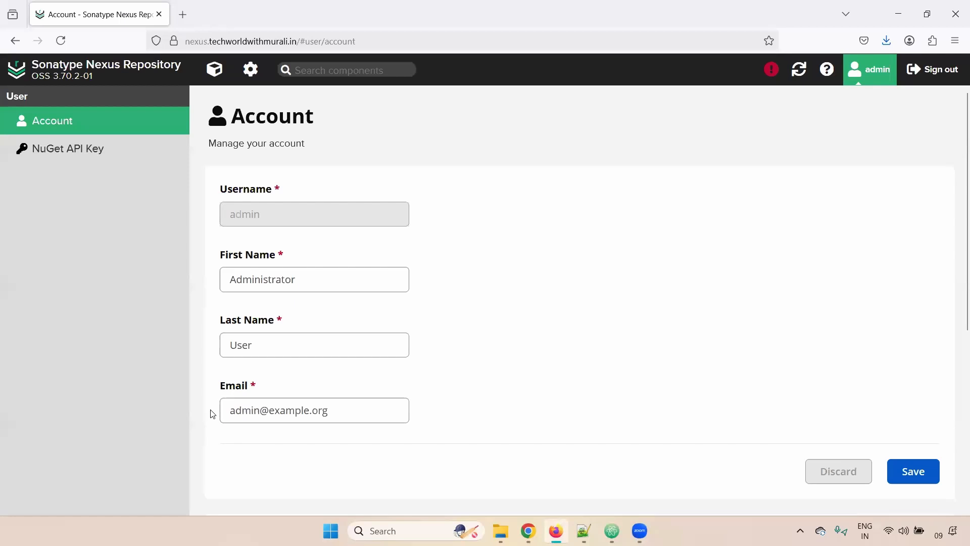
pyautogui.click(56, 152)
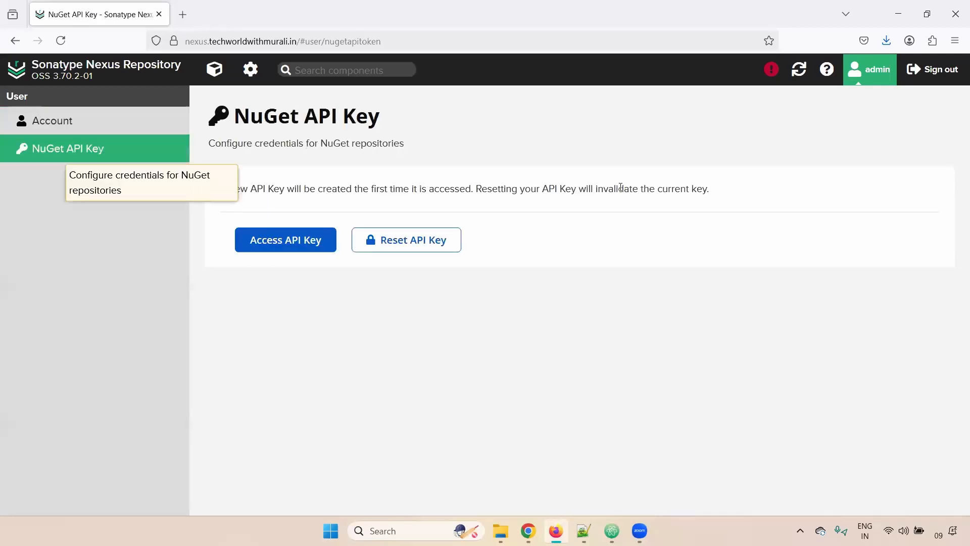
pyautogui.click(282, 247)
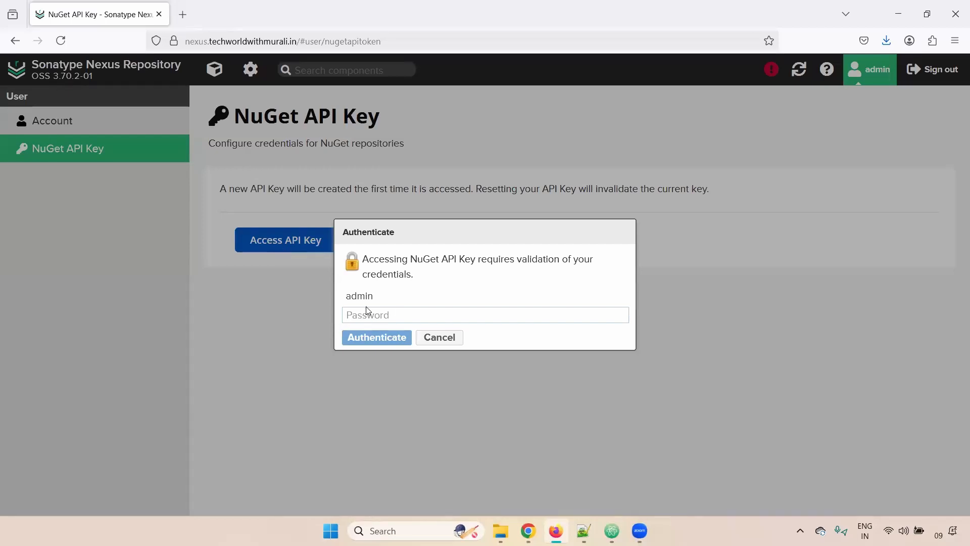
pyautogui.click(439, 338)
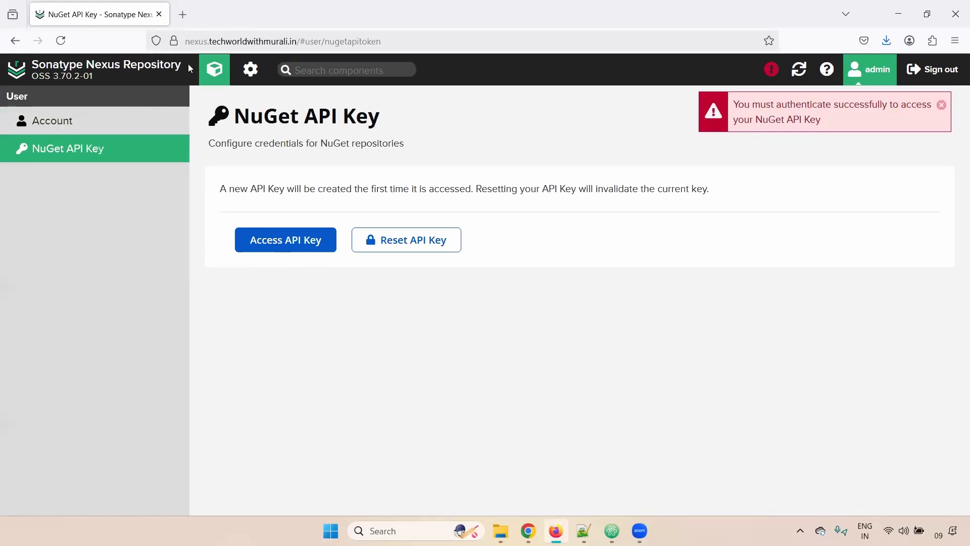
pyautogui.click(284, 70)
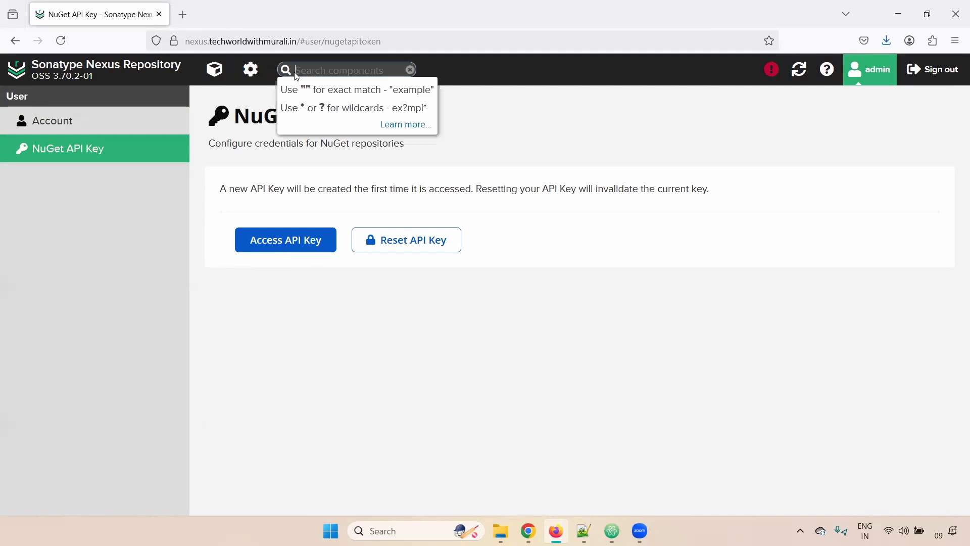
pyautogui.click(251, 70)
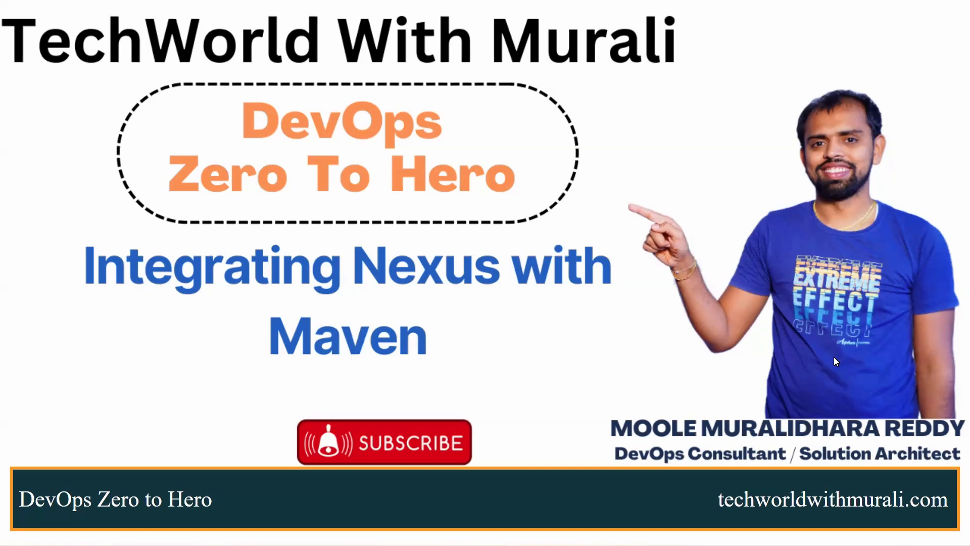
# Advance to the DEMO slide, exit the slideshow, and switch to the GitHub Day 11 guide.
pyautogui.click(570, 388)
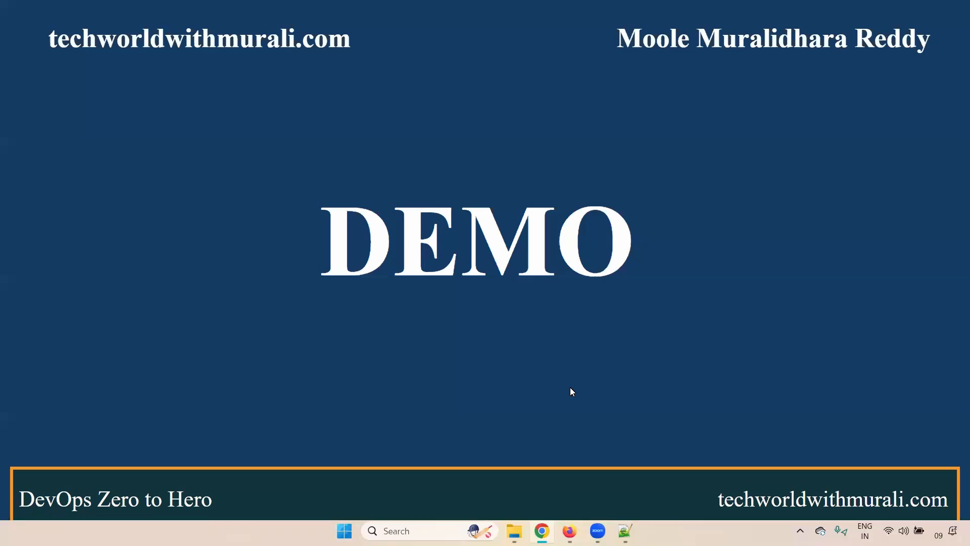
pyautogui.press('Escape')
pyautogui.click(433, 9)
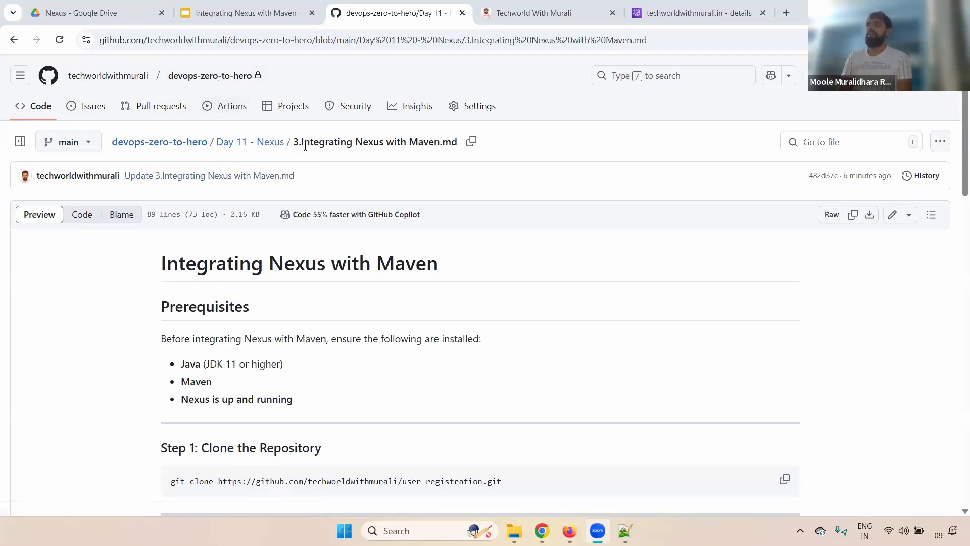
pyautogui.moveTo(298, 141); pyautogui.dragTo(458, 144)
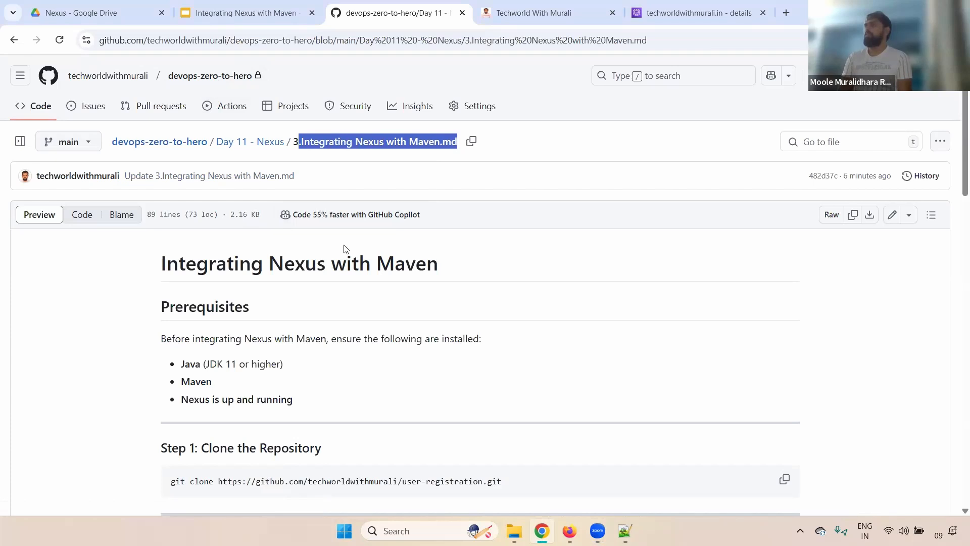
pyautogui.scroll(-1, 346, 248)
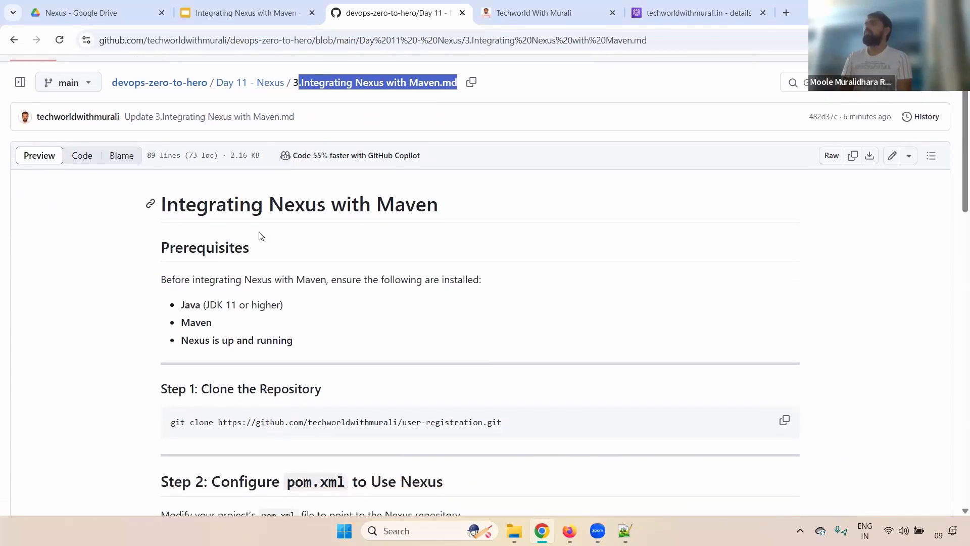
pyautogui.moveTo(264, 204); pyautogui.dragTo(359, 204)
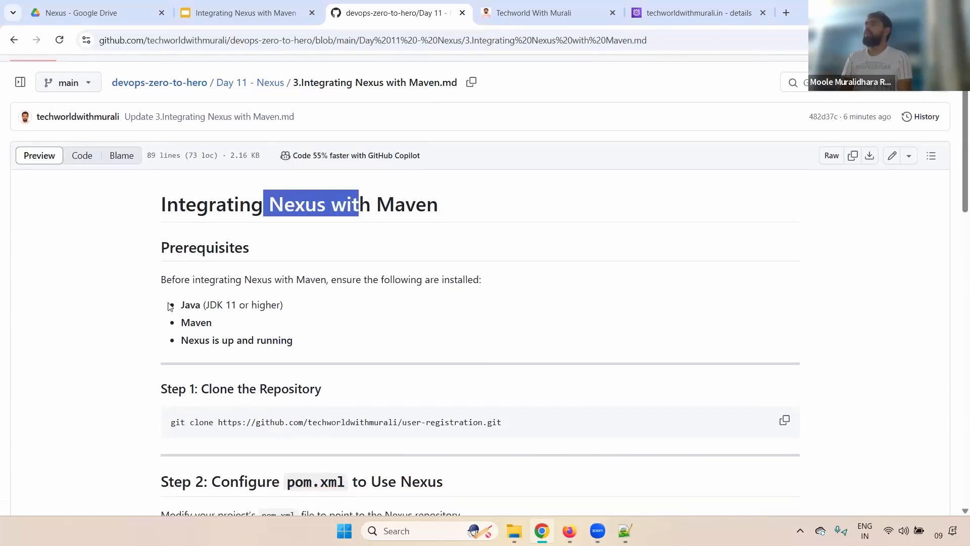
pyautogui.moveTo(308, 341); pyautogui.dragTo(181, 309)
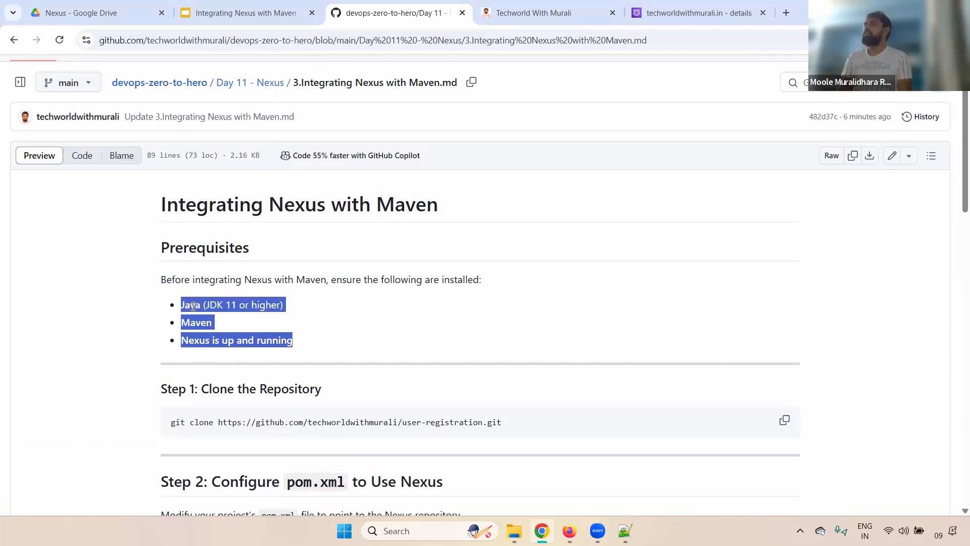
pyautogui.doubleClick(193, 307)
pyautogui.click(195, 306)
pyautogui.tripleClick(249, 305)
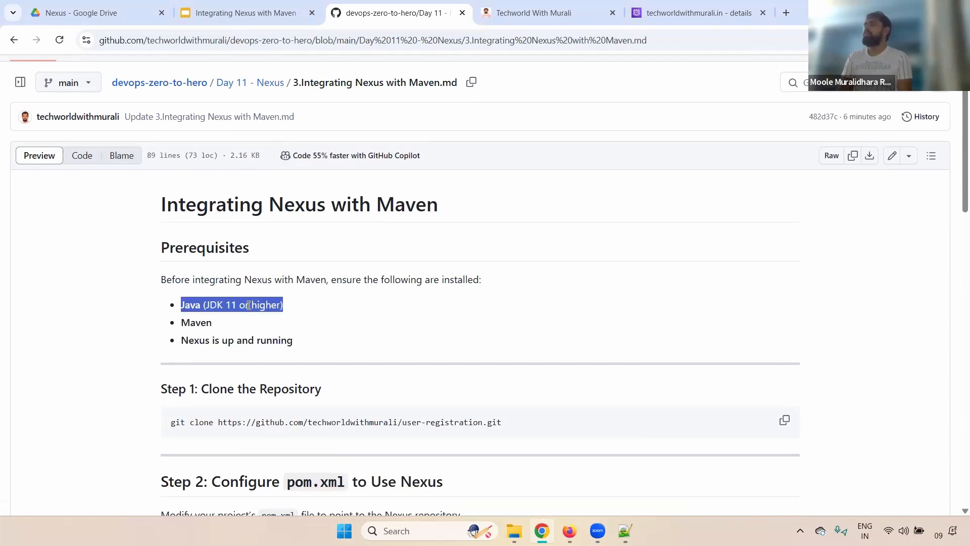
pyautogui.click(205, 322)
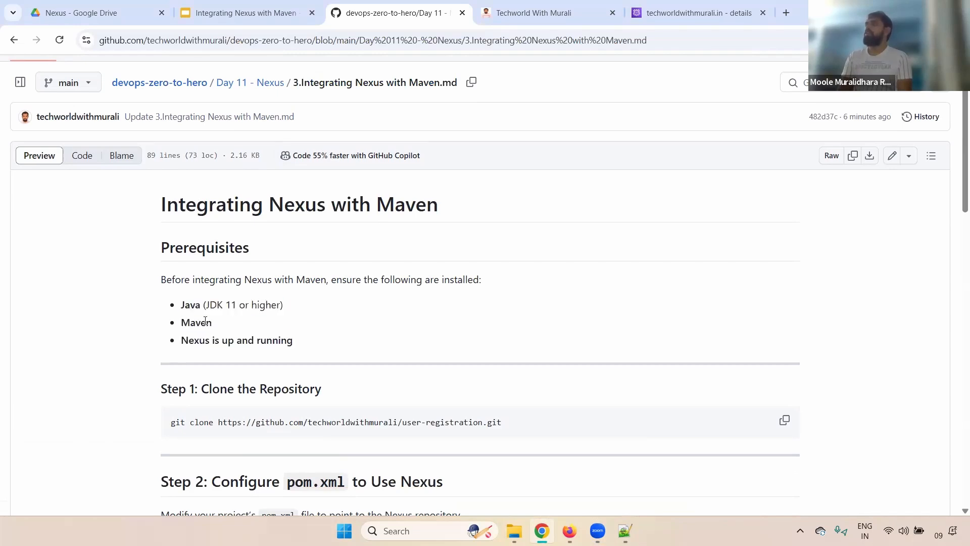
pyautogui.doubleClick(206, 322)
pyautogui.click(173, 348)
pyautogui.moveTo(515, 531)
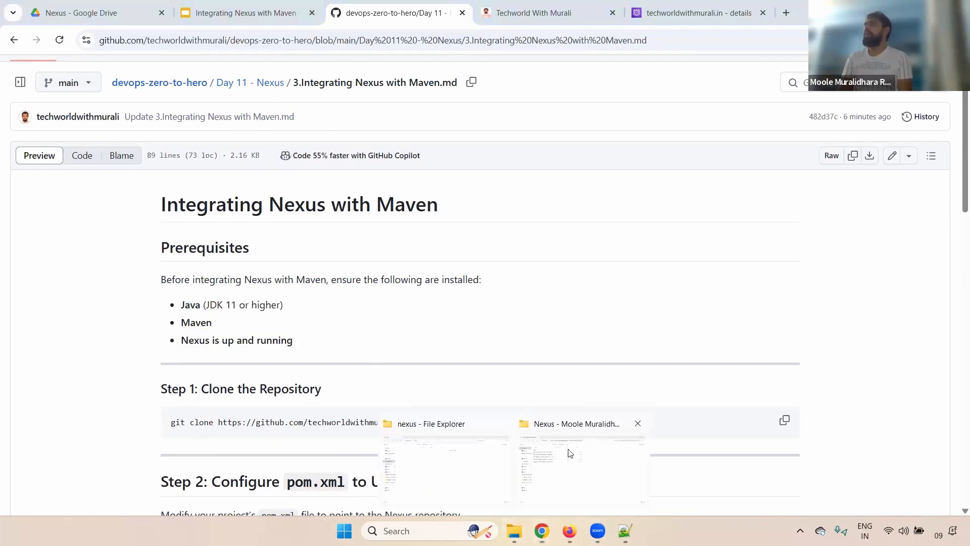
# Open a maximized Git Bash terminal in the nexus folder with enlarged text.
pyautogui.click(638, 424)
pyautogui.click(503, 451)
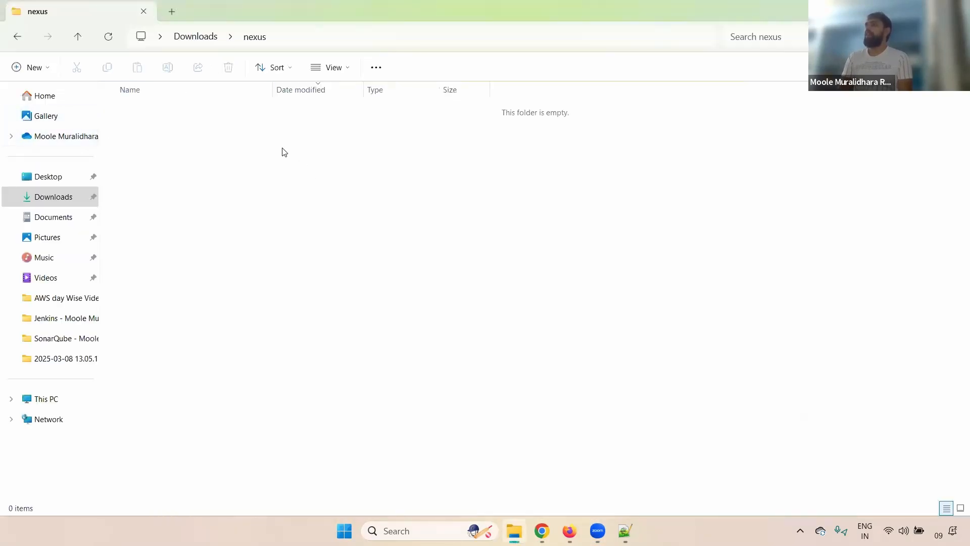
pyautogui.rightClick(305, 204)
pyautogui.click(327, 320)
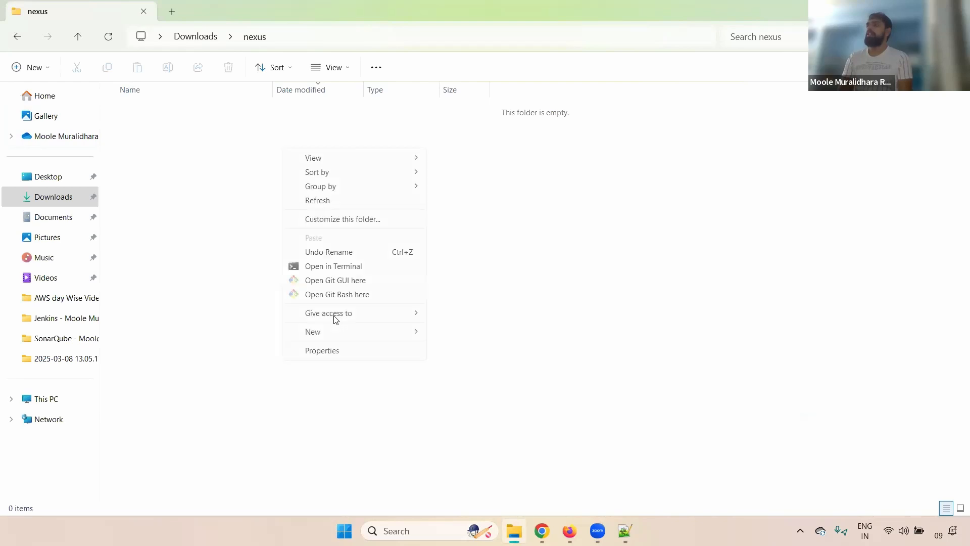
pyautogui.click(350, 294)
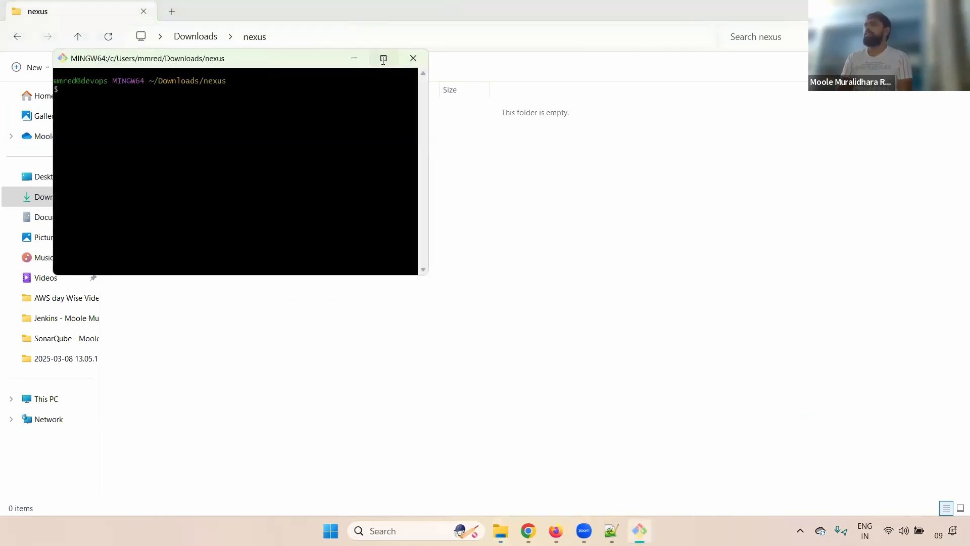
pyautogui.click(383, 58)
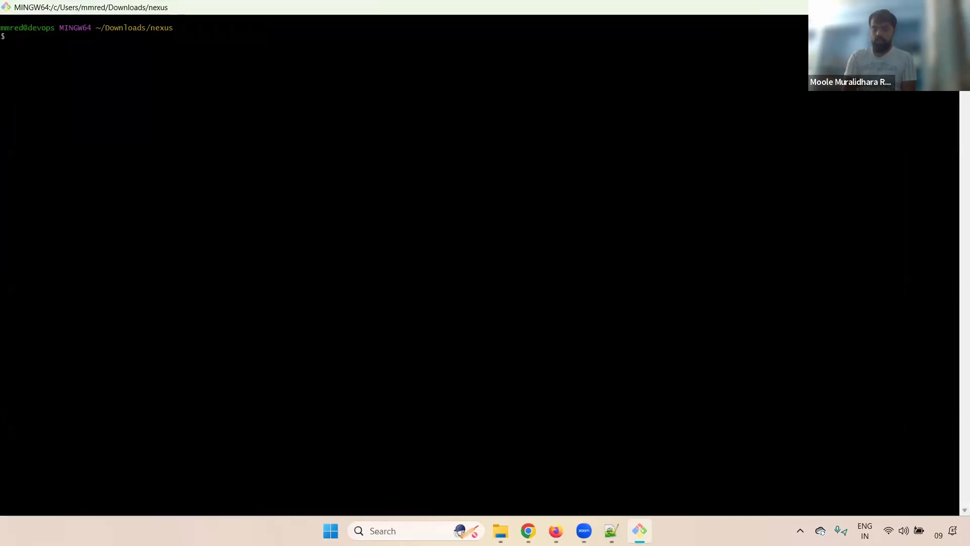
pyautogui.hotkey('ctrl', '=')
pyautogui.hotkey('ctrl', '=')
pyautogui.hotkey('ctrl', '=')
pyautogui.hotkey('ctrl', '=')
pyautogui.hotkey('ctrl', '=')
pyautogui.hotkey('ctrl', '=')
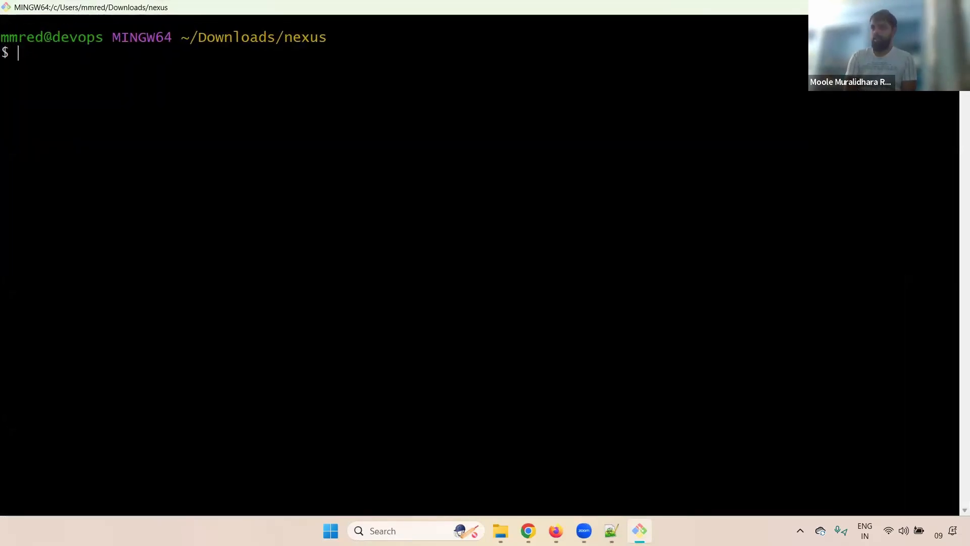
# Confirm Java 17.0.12 and Maven 3.9.9 via java --version and mvn --version.
pyautogui.write('mvn')
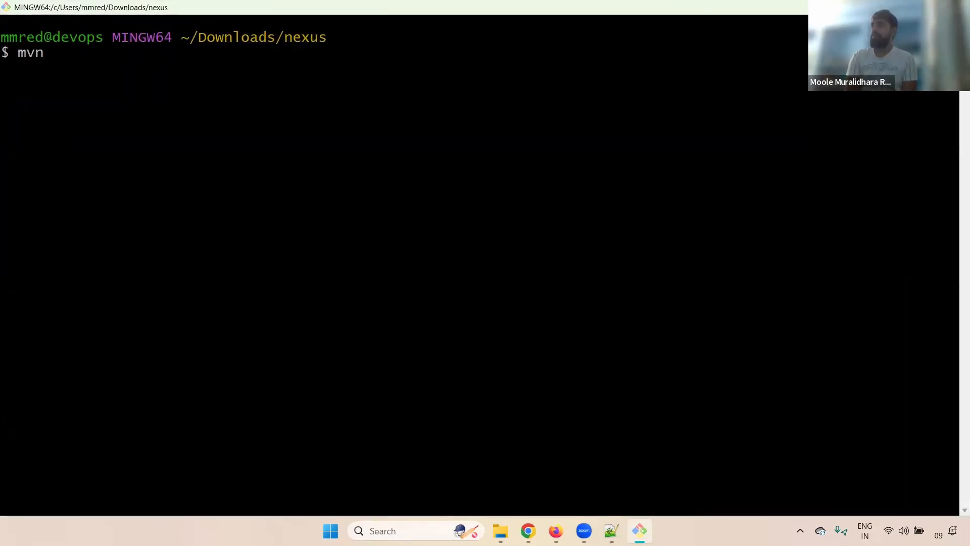
pyautogui.press('BackSpace')
pyautogui.press('BackSpace')
pyautogui.press('BackSpace')
pyautogui.press('BackSpace')
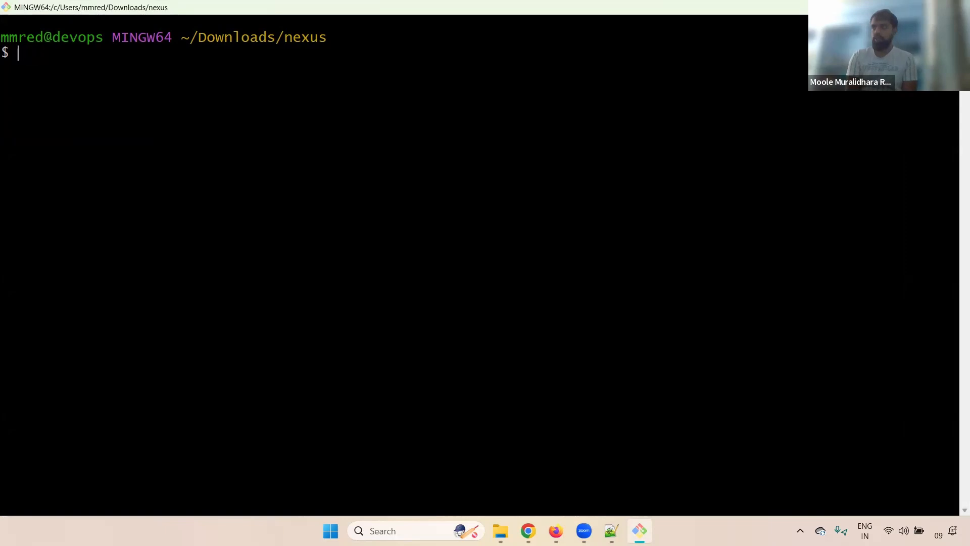
pyautogui.write('java --')
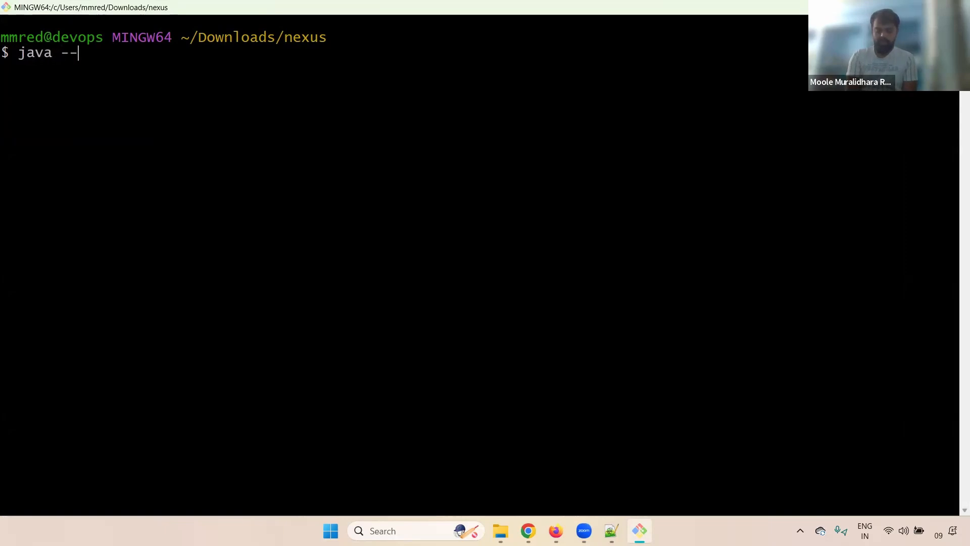
pyautogui.write('version')
pyautogui.press('Return')
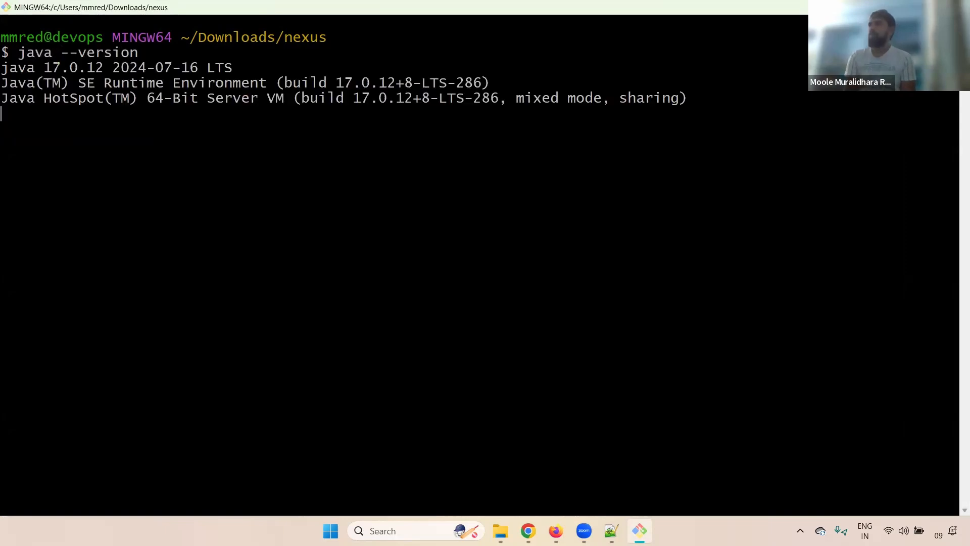
pyautogui.moveTo(6, 40); pyautogui.dragTo(448, 123)
pyautogui.click(298, 190)
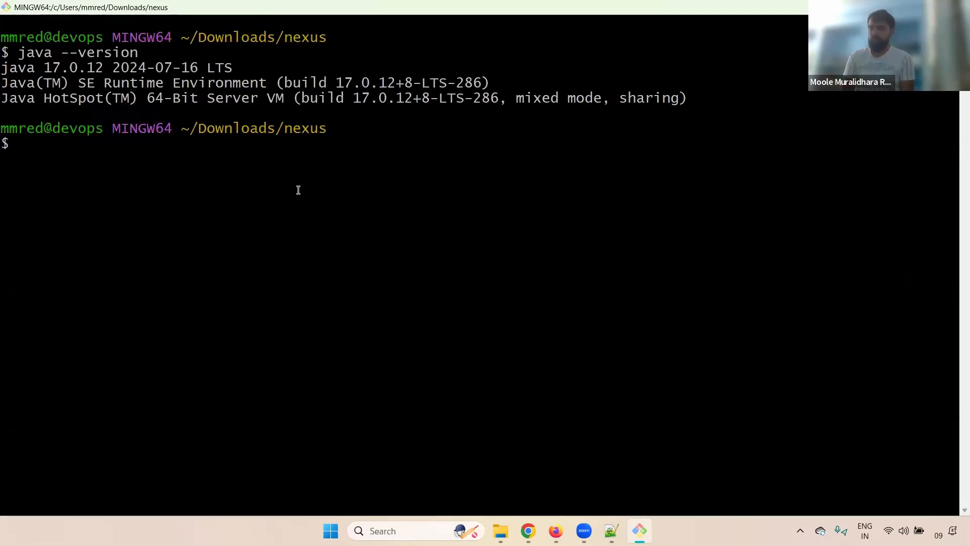
pyautogui.write('mvn --')
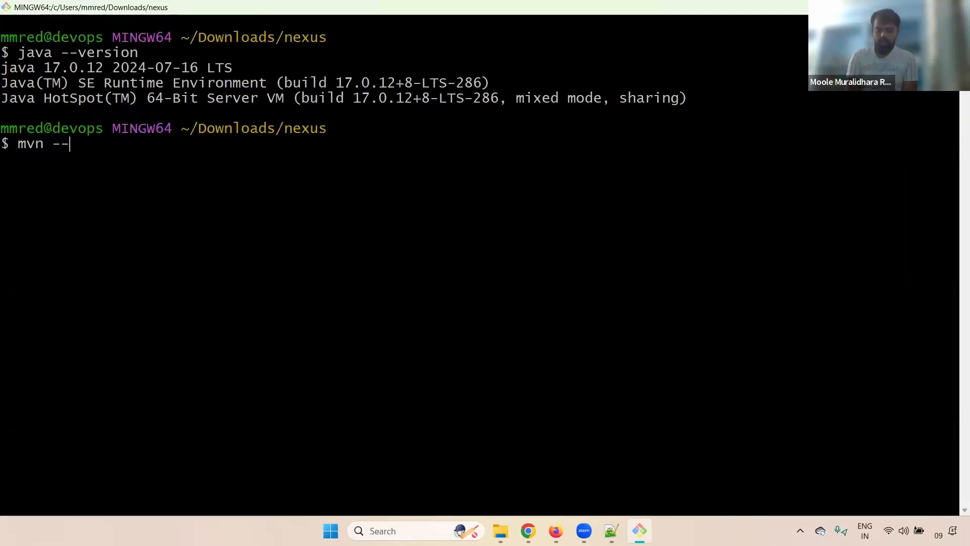
pyautogui.write('version')
pyautogui.press('Return')
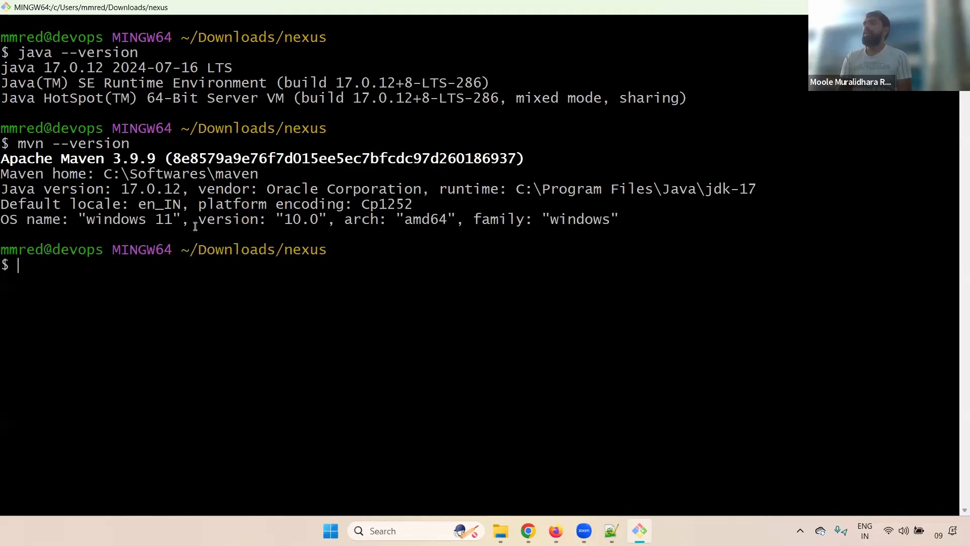
pyautogui.moveTo(104, 159); pyautogui.dragTo(198, 160)
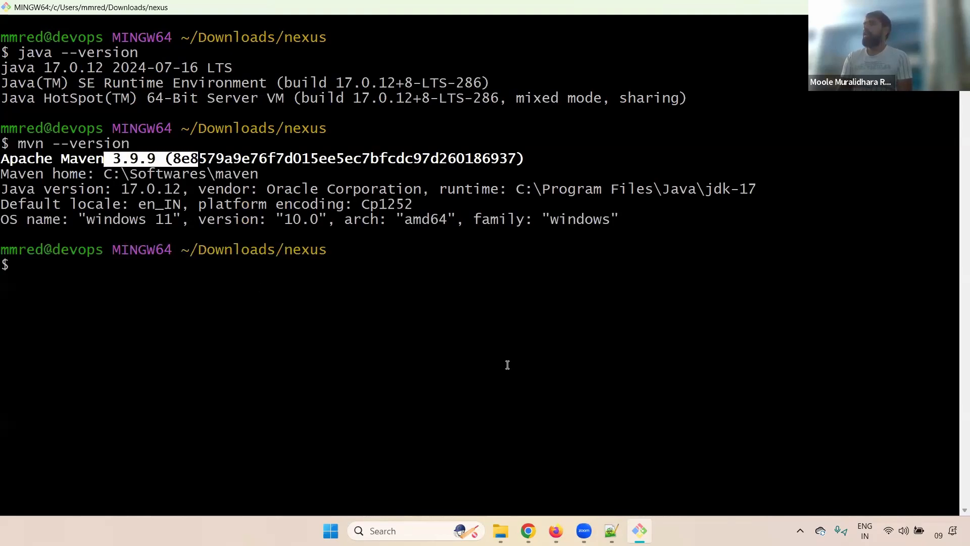
pyautogui.click(555, 460)
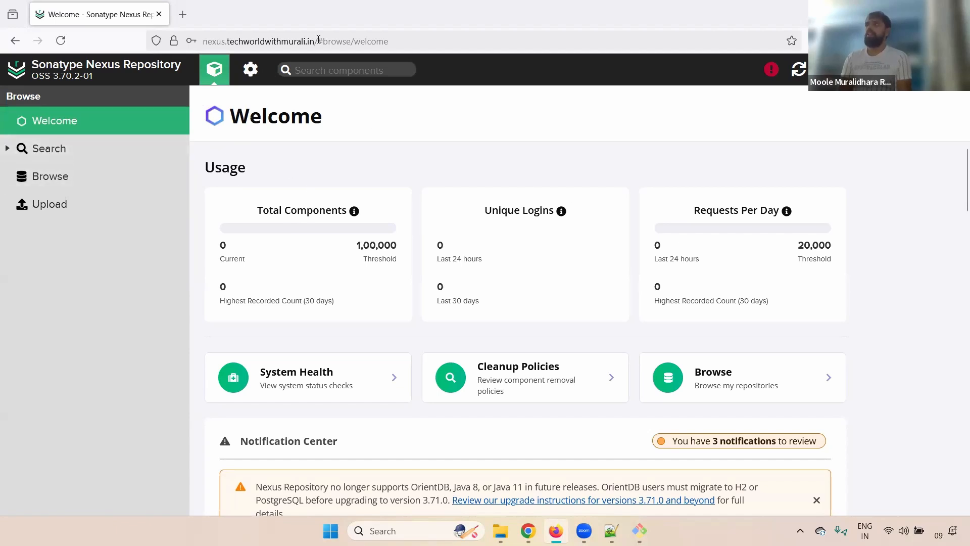
pyautogui.moveTo(319, 40); pyautogui.dragTo(204, 54)
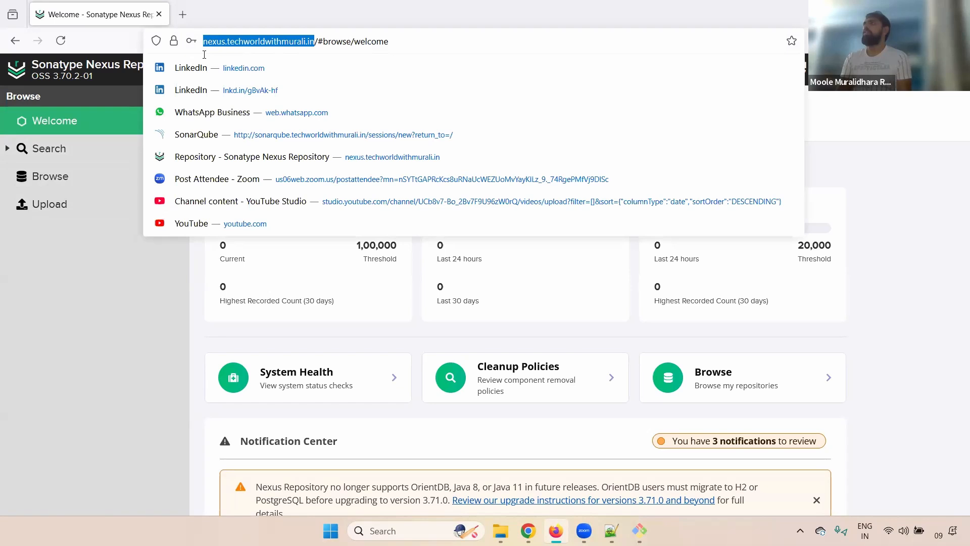
pyautogui.click(136, 283)
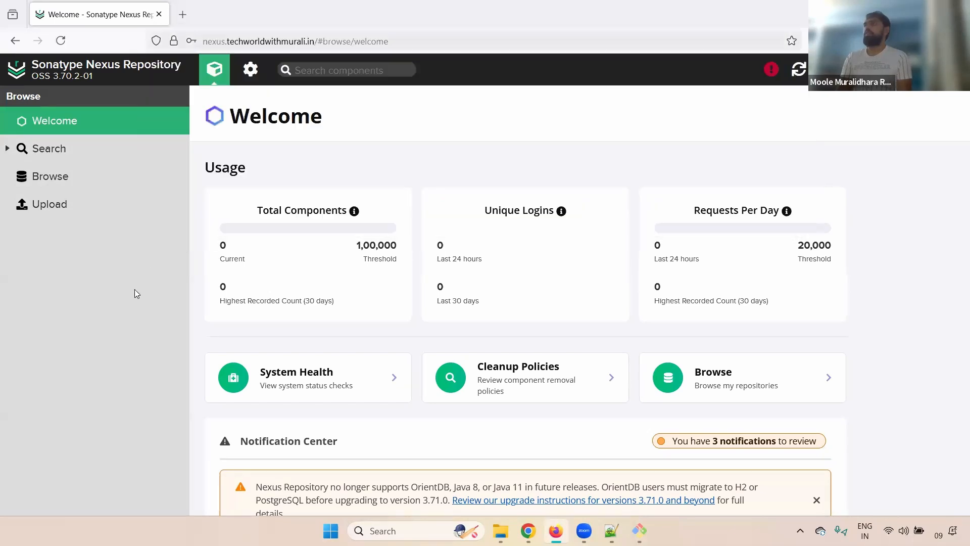
# Copy the user-registration git clone command from Step 1 of the guide into the clipboard.
pyautogui.hotkey('alt', 'Tab')
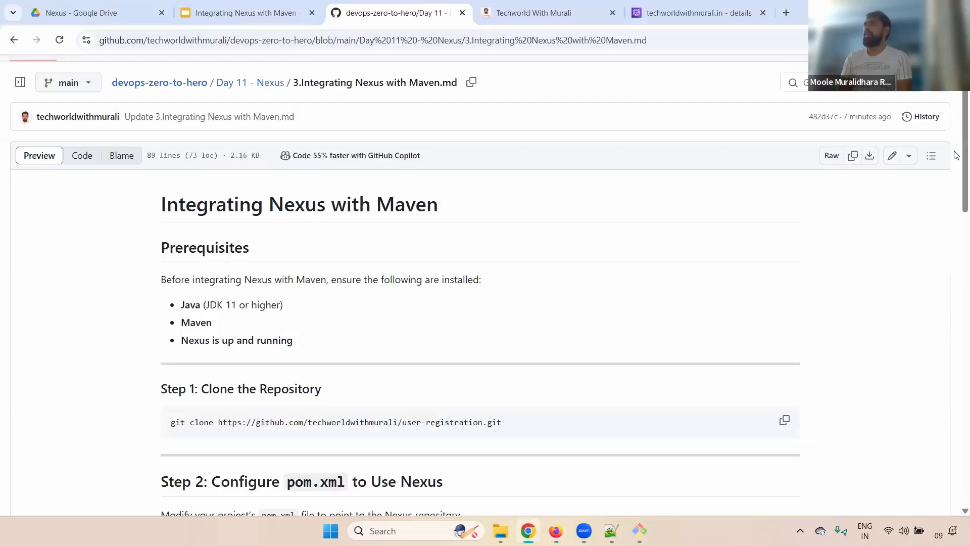
pyautogui.scroll(-3, 213, 273)
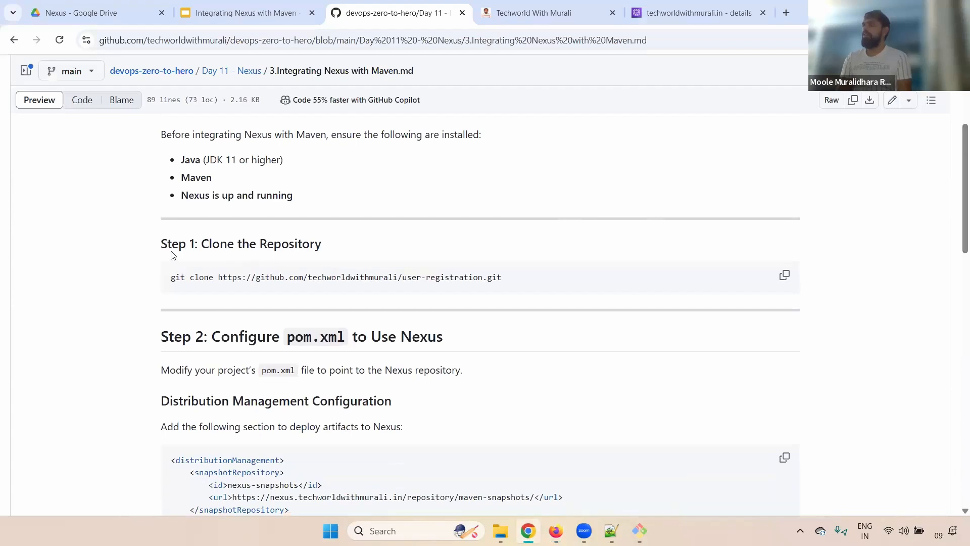
pyautogui.moveTo(168, 244); pyautogui.dragTo(322, 244)
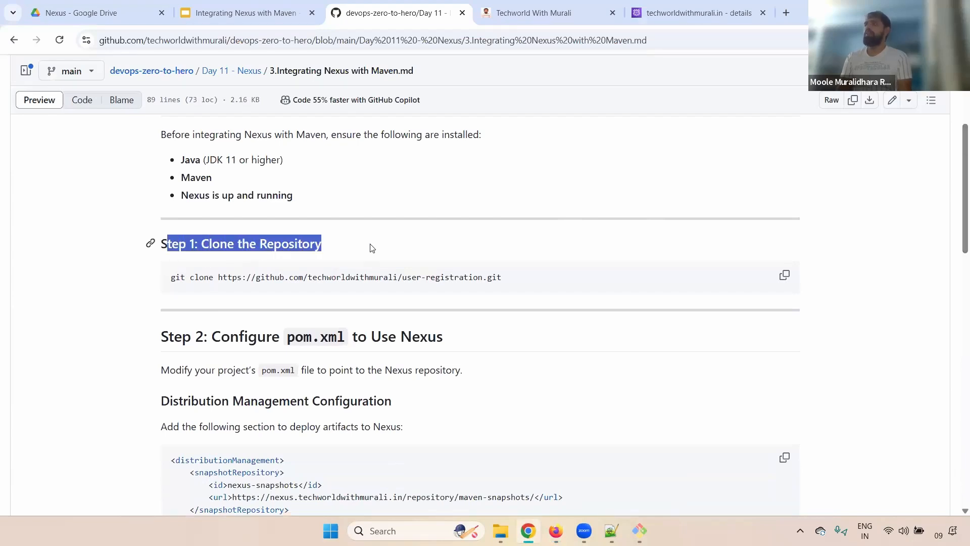
pyautogui.doubleClick(181, 281)
pyautogui.click(203, 277)
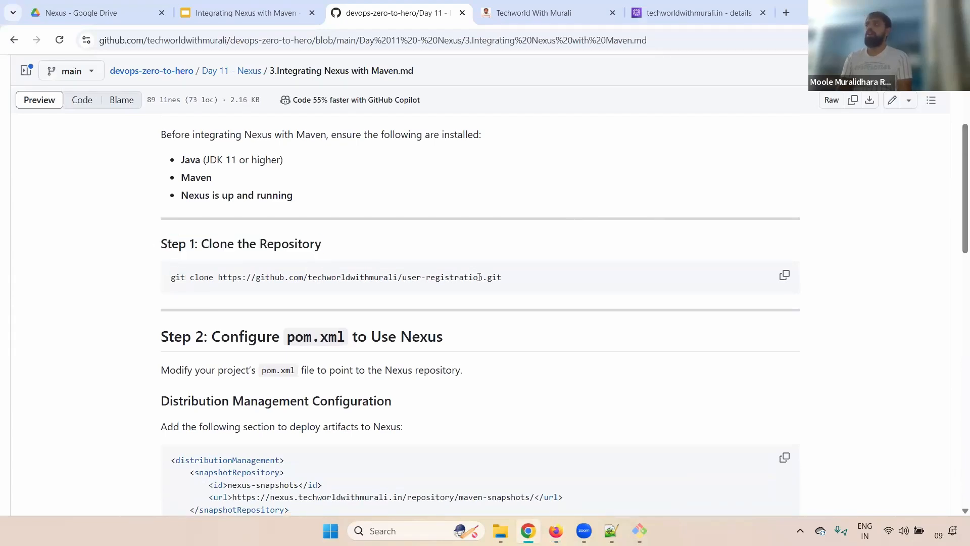
pyautogui.moveTo(479, 278); pyautogui.dragTo(385, 279)
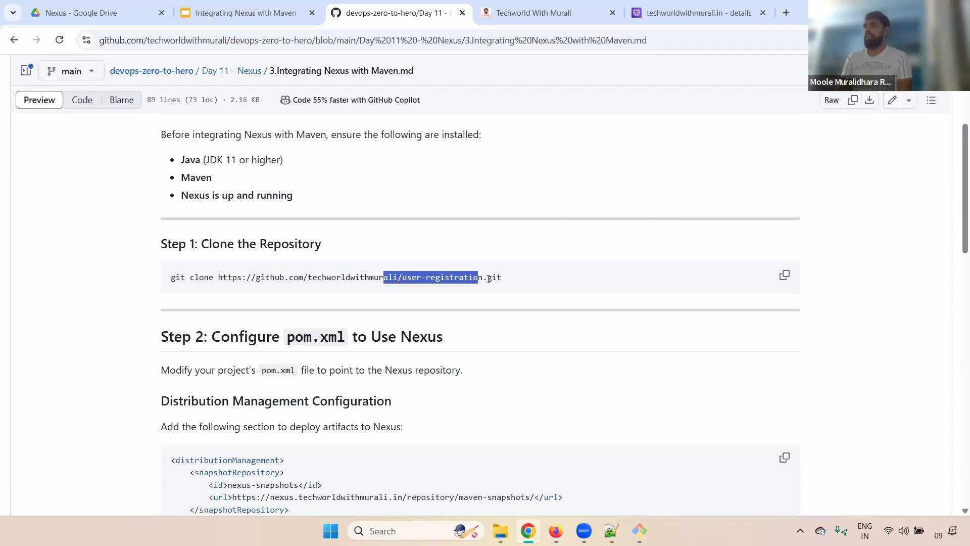
pyautogui.click(785, 276)
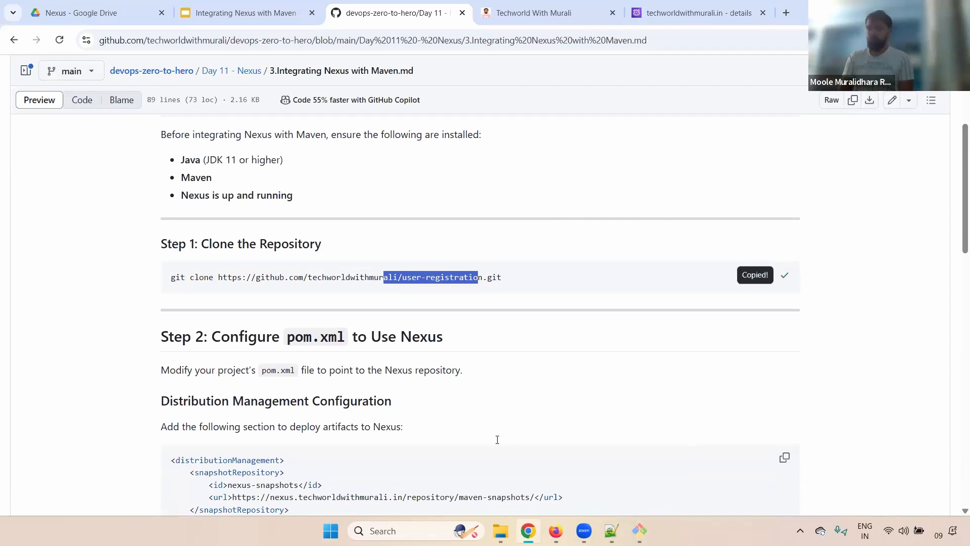
pyautogui.hotkey('alt', 'Tab')
pyautogui.hotkey('ctrl', 'l')
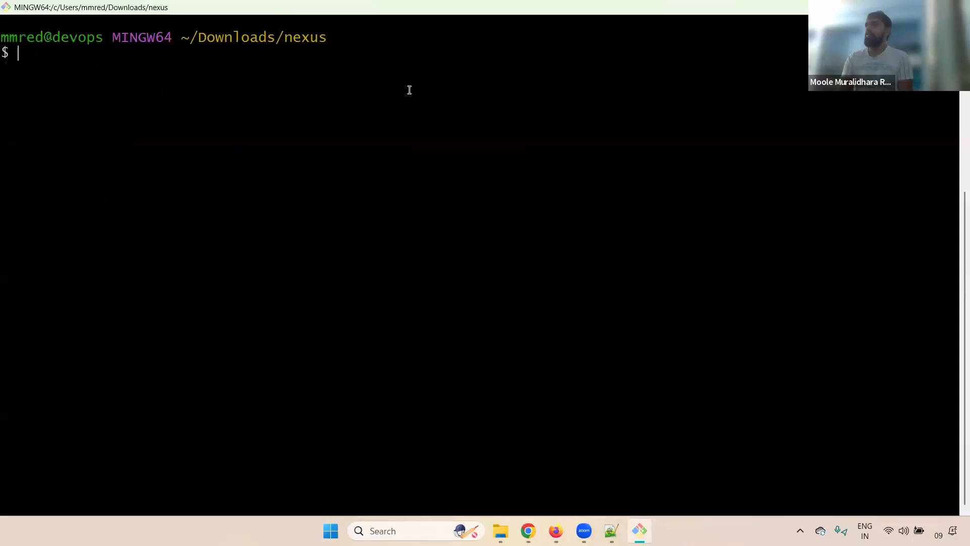
# Paste and run the git clone command to fetch user-registration into the nexus folder.
pyautogui.rightClick(408, 90)
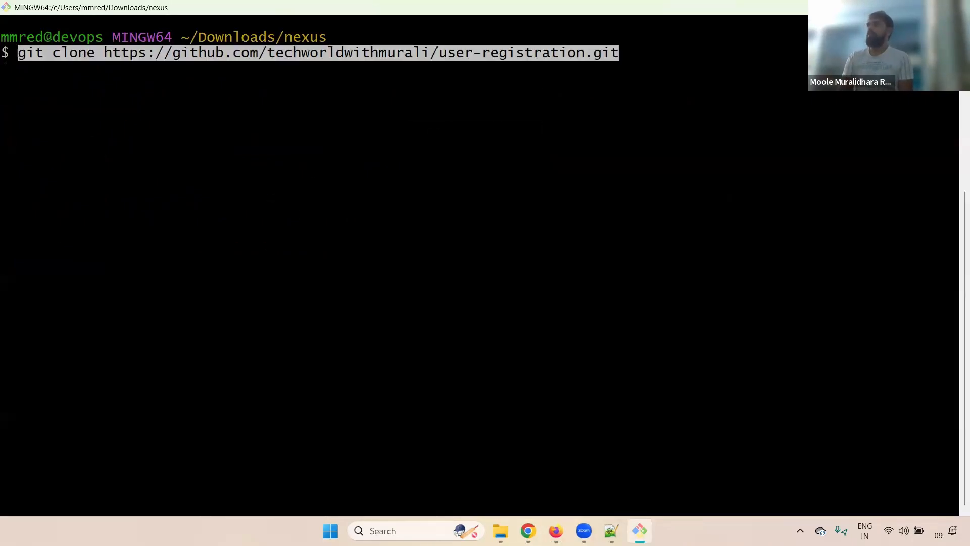
pyautogui.press('Return')
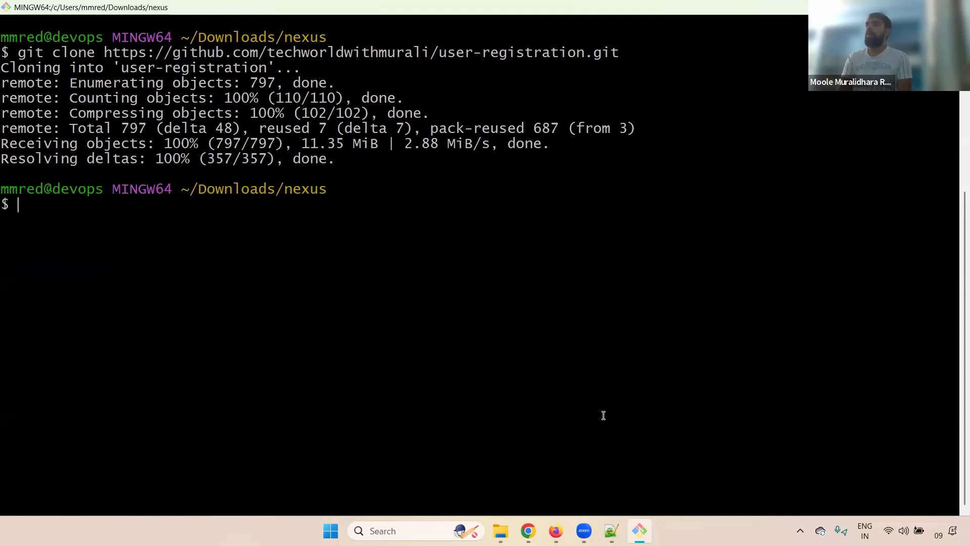
pyautogui.click(399, 530)
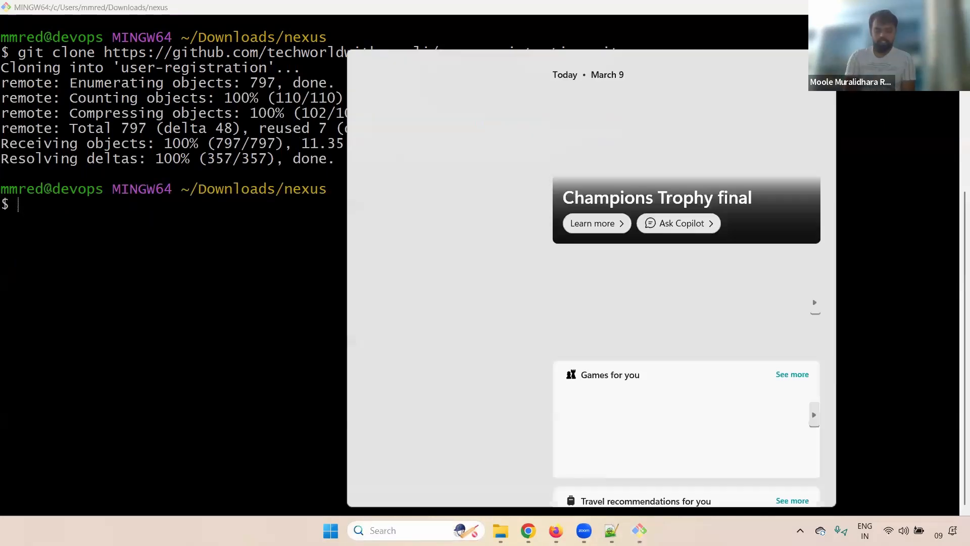
pyautogui.write('cre')
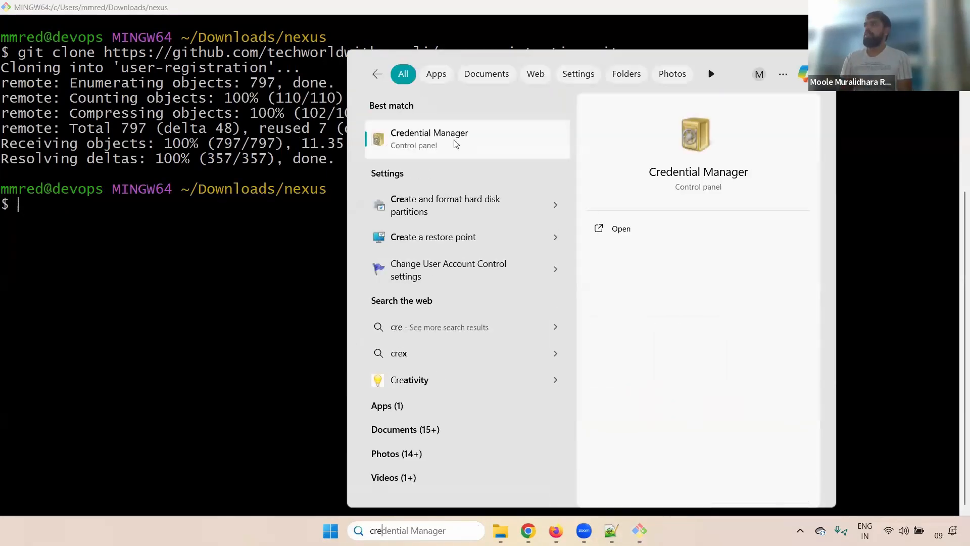
pyautogui.click(454, 143)
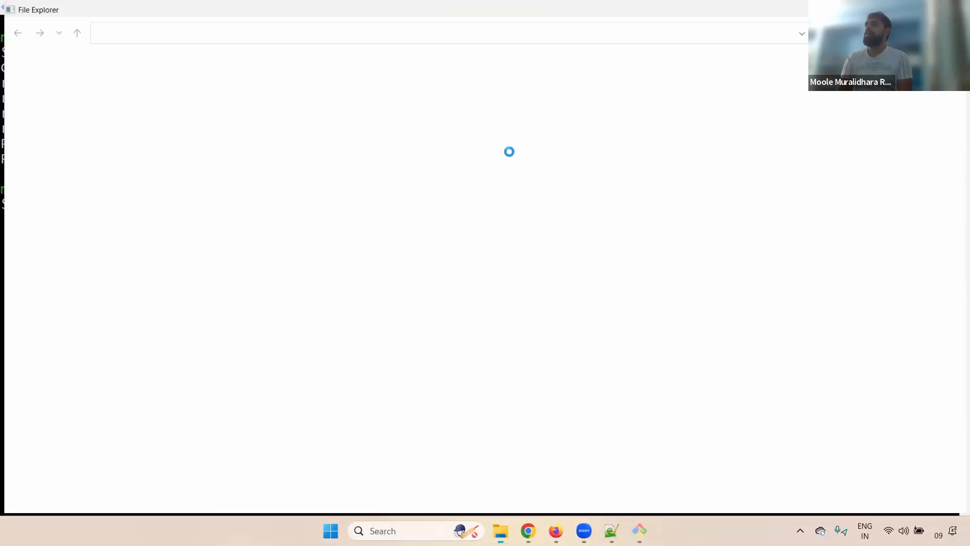
pyautogui.click(382, 123)
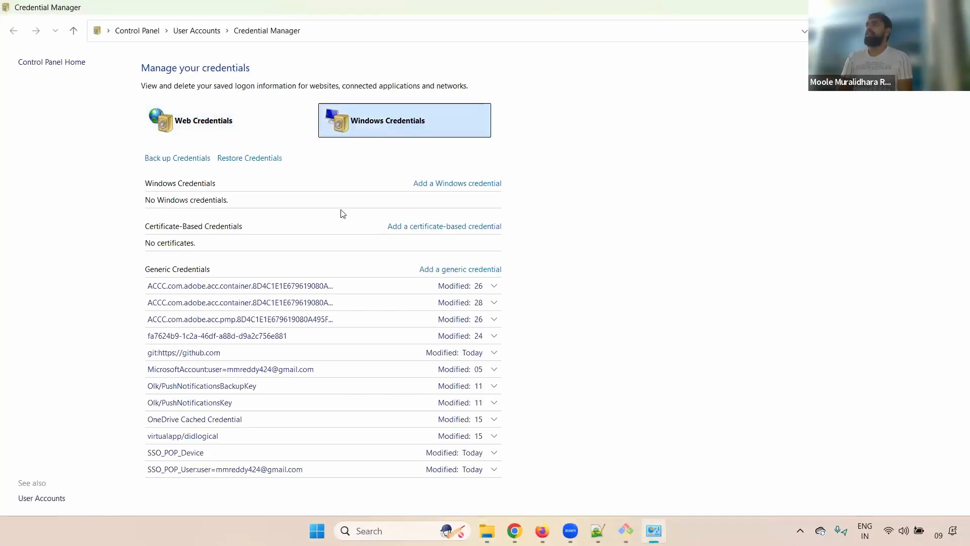
pyautogui.click(174, 356)
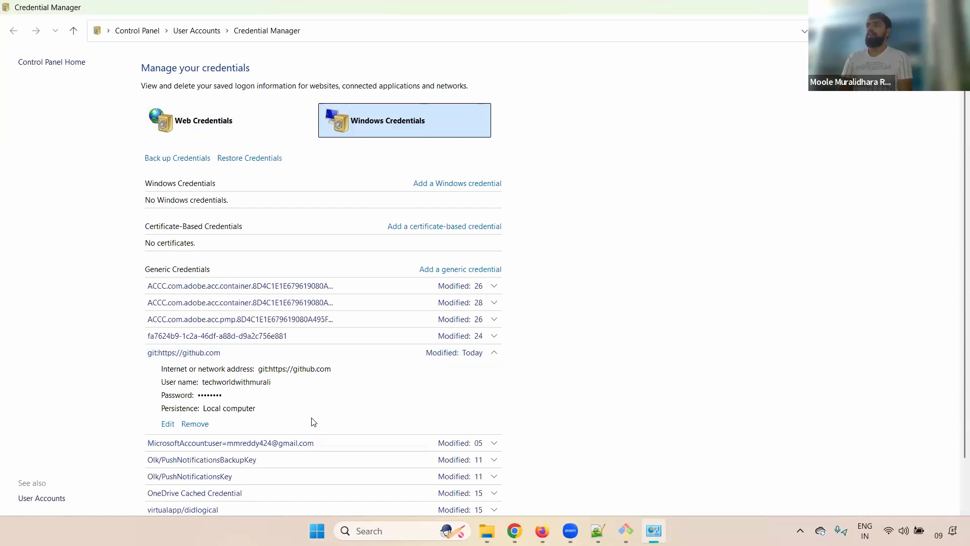
pyautogui.click(495, 352)
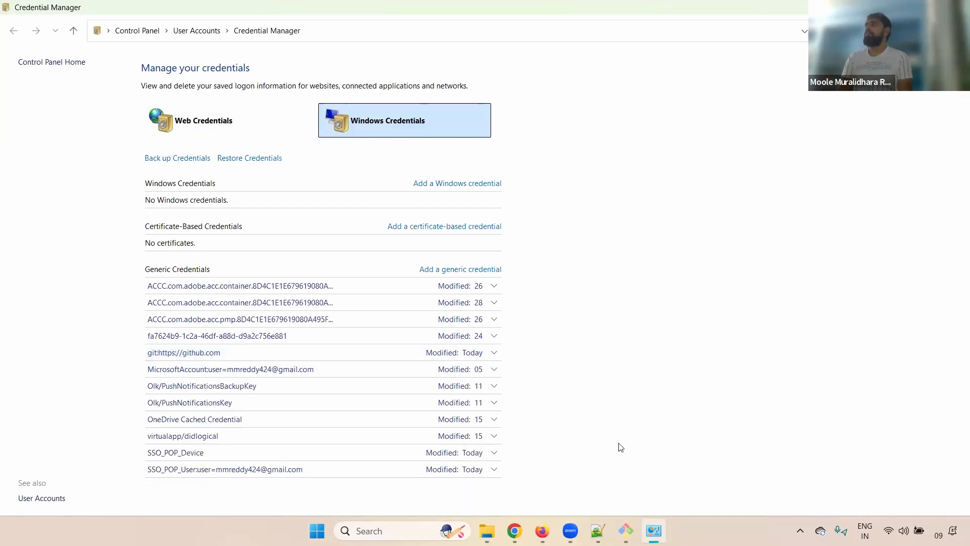
pyautogui.hotkey('alt', 'Tab')
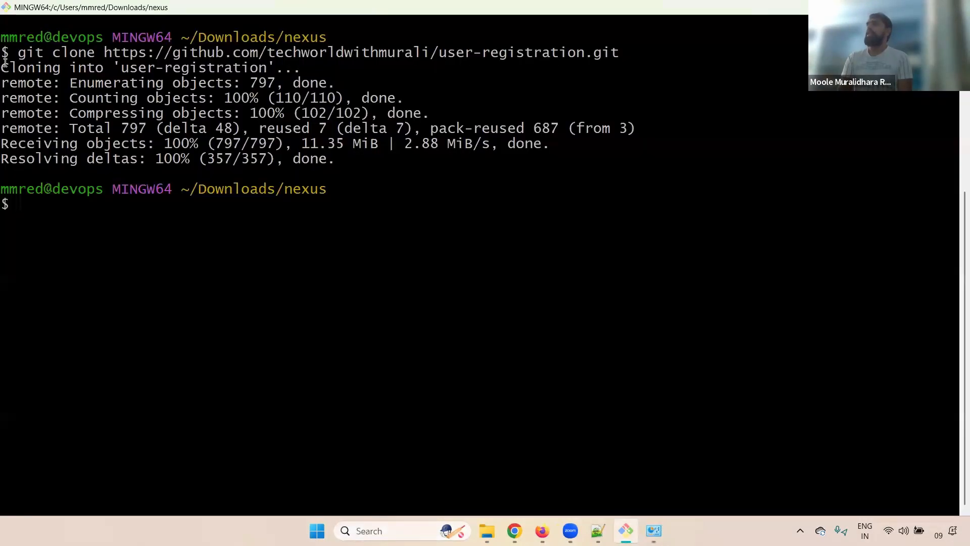
pyautogui.moveTo(5, 65)
pyautogui.mouseDown()
pyautogui.moveTo(396, 158)
pyautogui.moveTo(412, 176)
pyautogui.mouseUp()
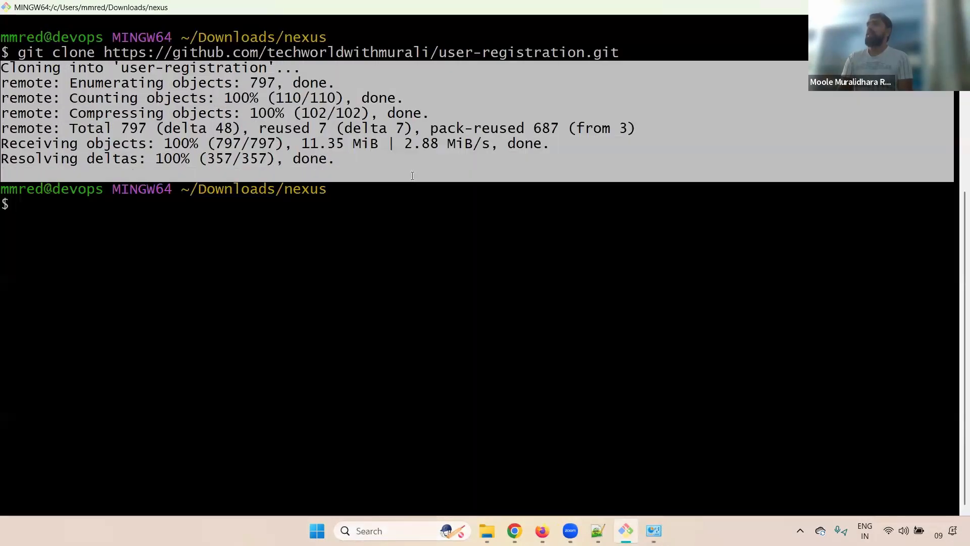
# Bring up the user-registration repository page on GitHub after glancing at the slides.
pyautogui.click(877, 391)
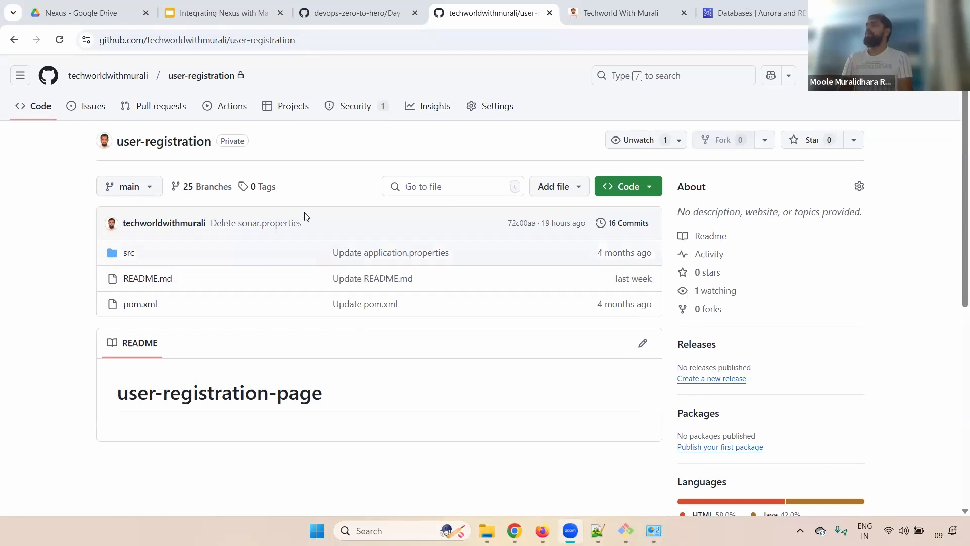
pyautogui.click(251, 80)
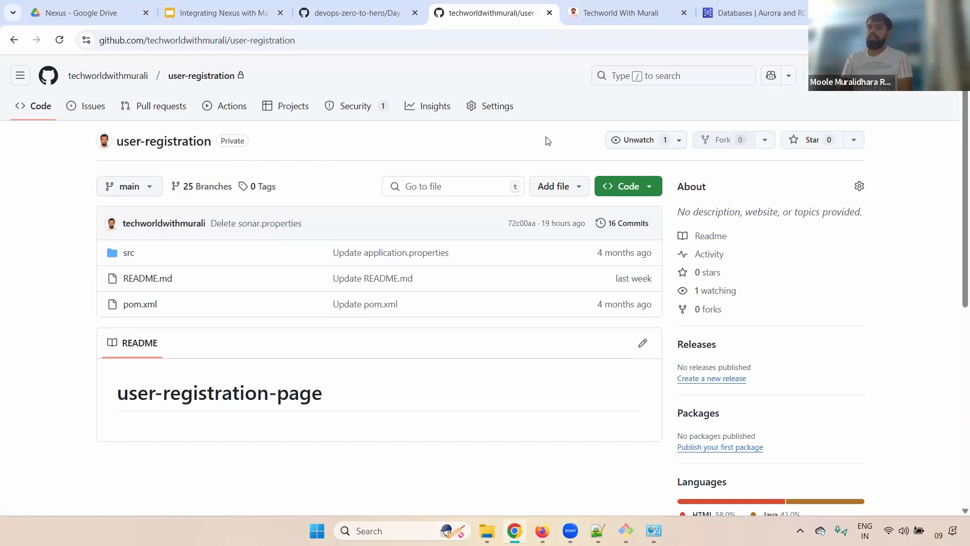
pyautogui.click(173, 9)
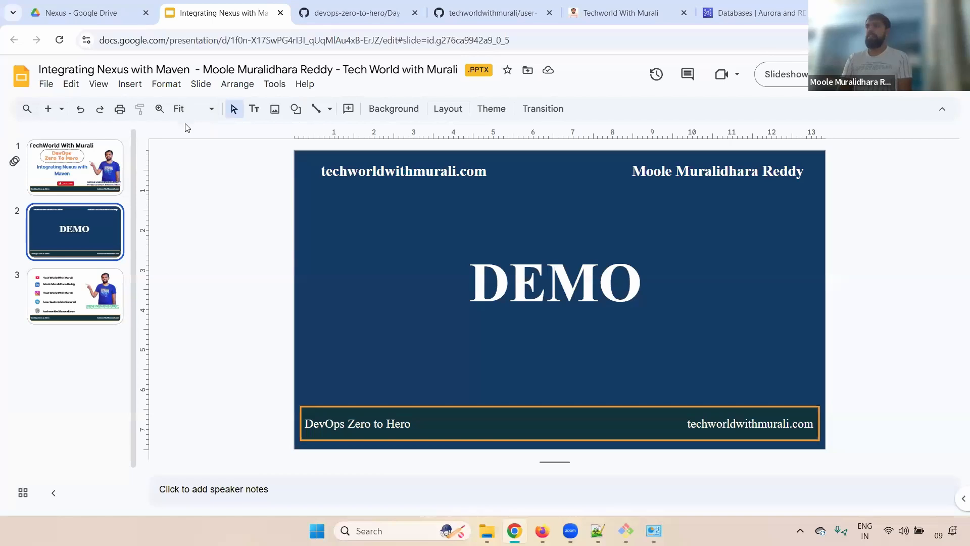
pyautogui.click(487, 12)
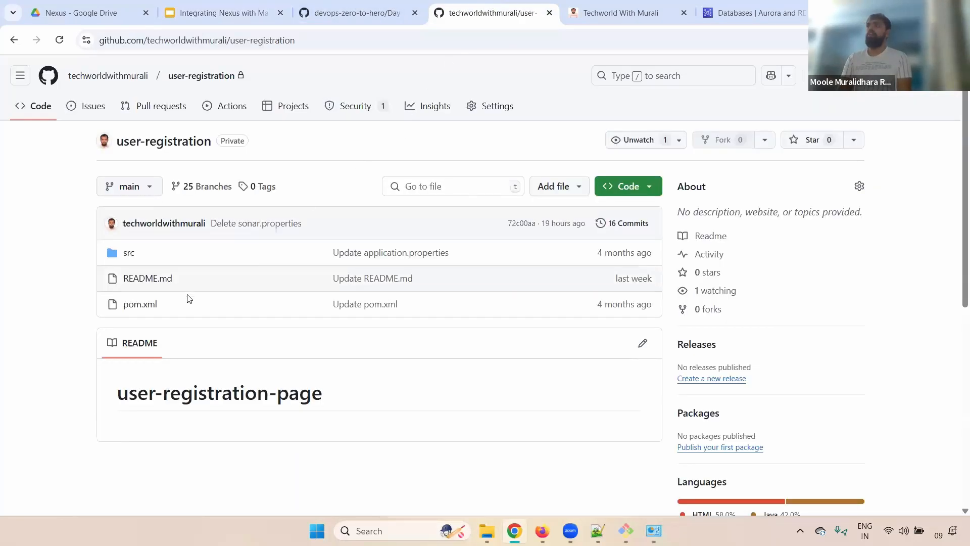
# Open pom.xml and highlight line 14's <packaging>jar</packaging> setting.
pyautogui.click(136, 309)
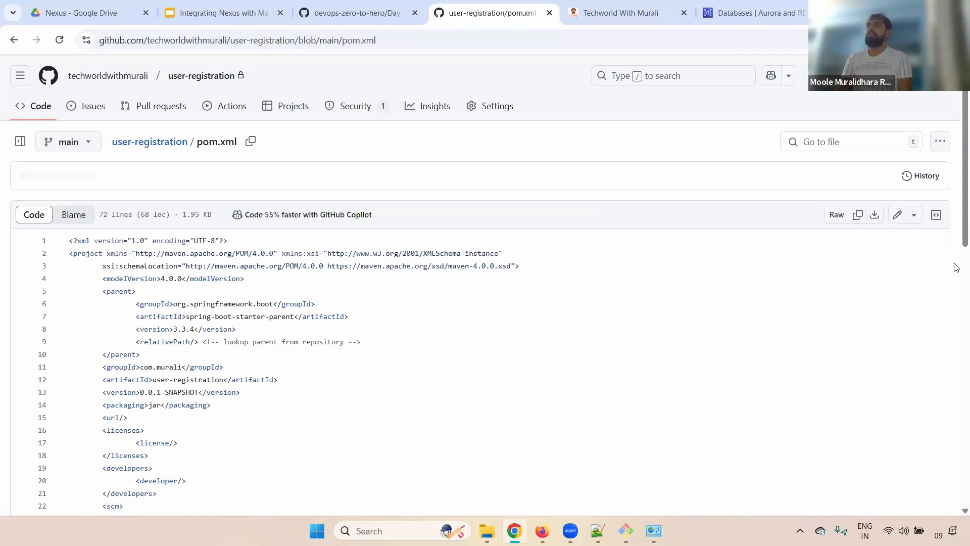
pyautogui.scroll(-2, 957, 267)
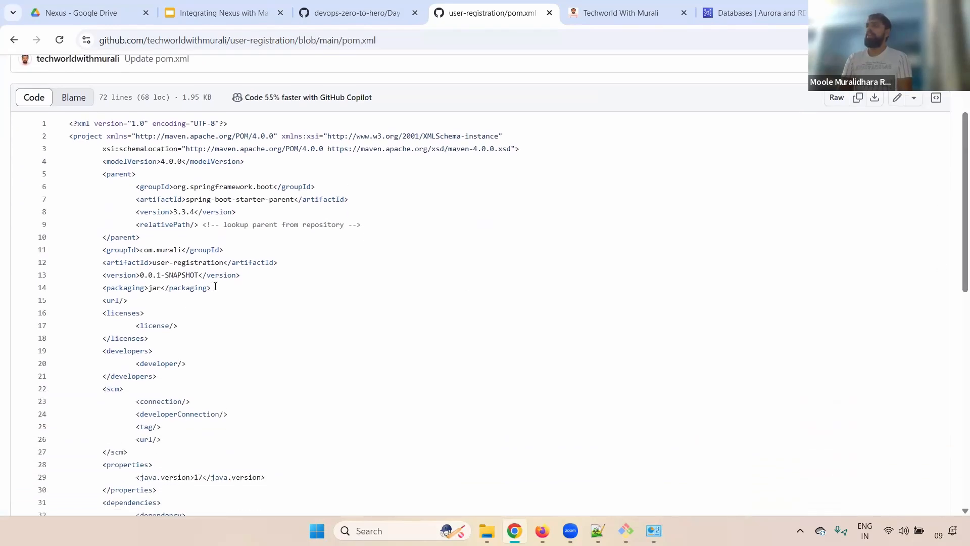
pyautogui.moveTo(216, 286); pyautogui.dragTo(79, 289)
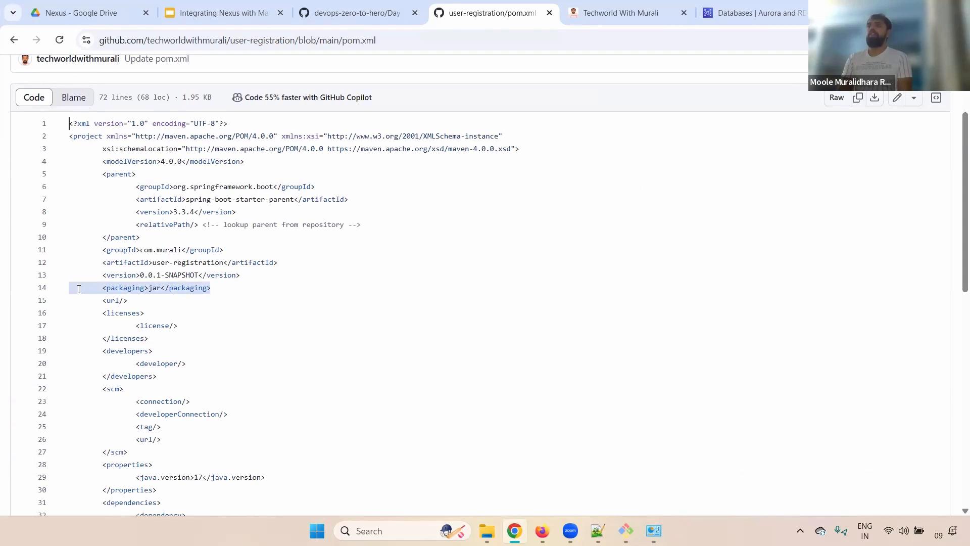
pyautogui.moveTo(260, 294); pyautogui.dragTo(80, 288)
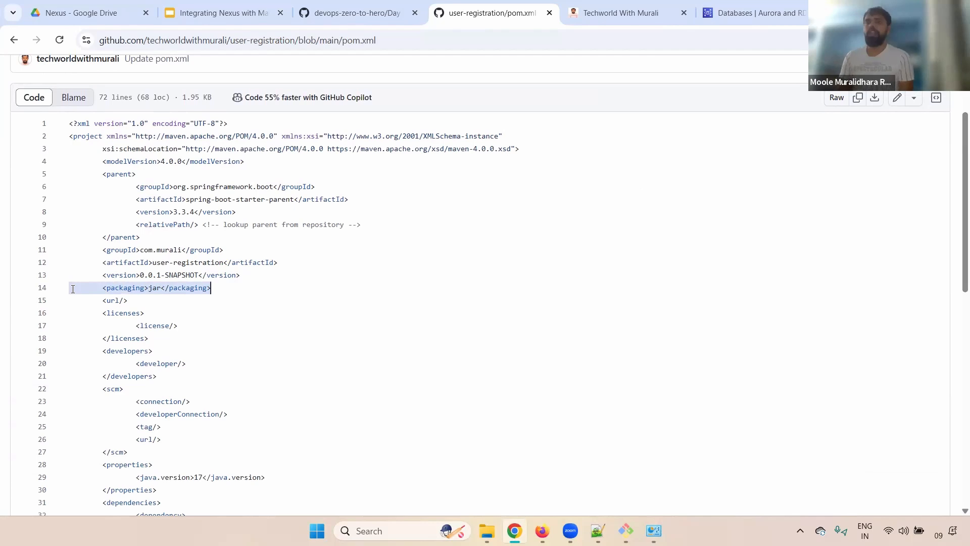
pyautogui.moveTo(256, 288); pyautogui.dragTo(36, 287)
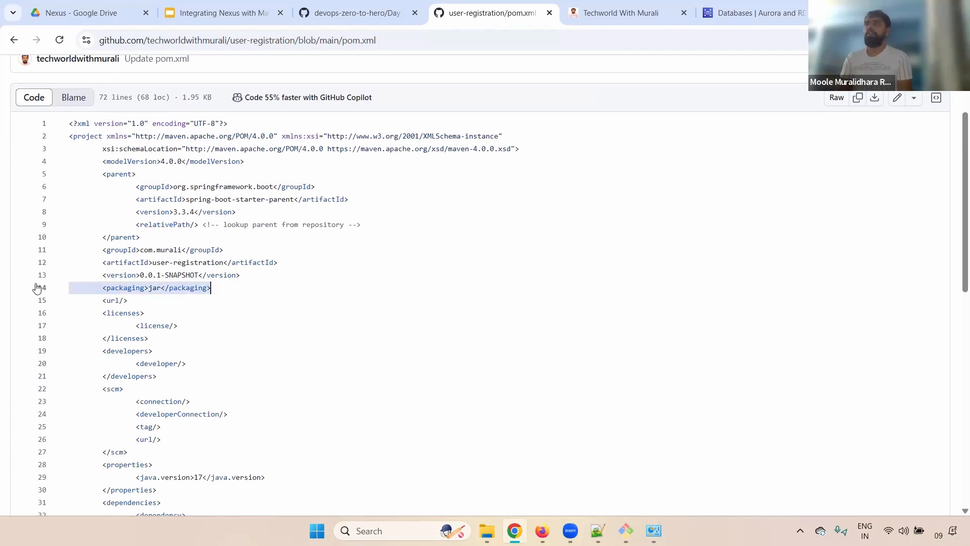
pyautogui.click(329, 273)
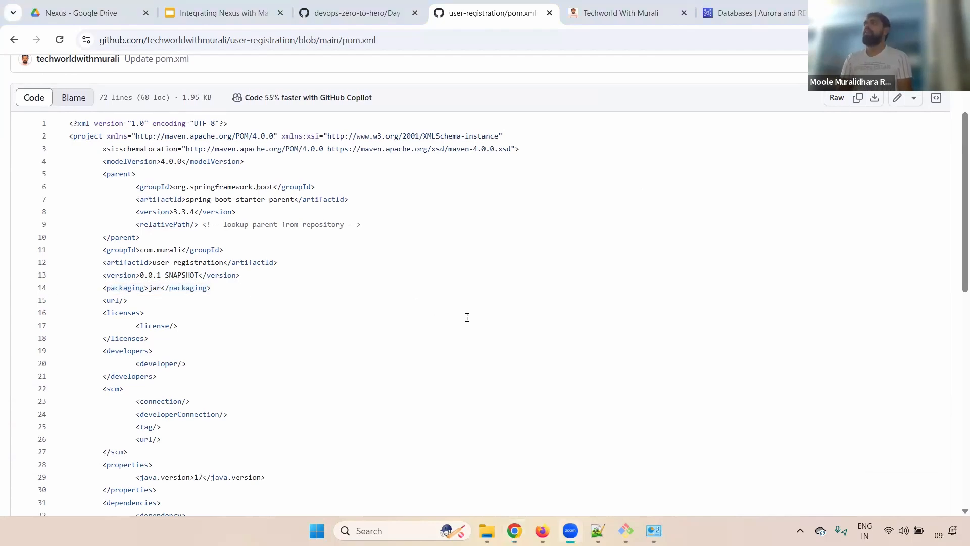
# Clear the terminal, list the folder with ll, and cd into user-registration.
pyautogui.click(626, 530)
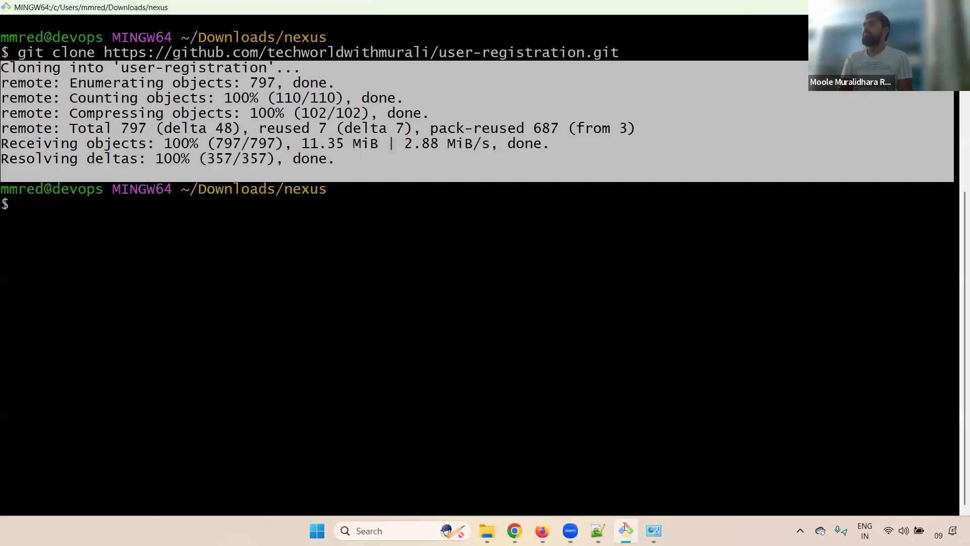
pyautogui.click(24, 292)
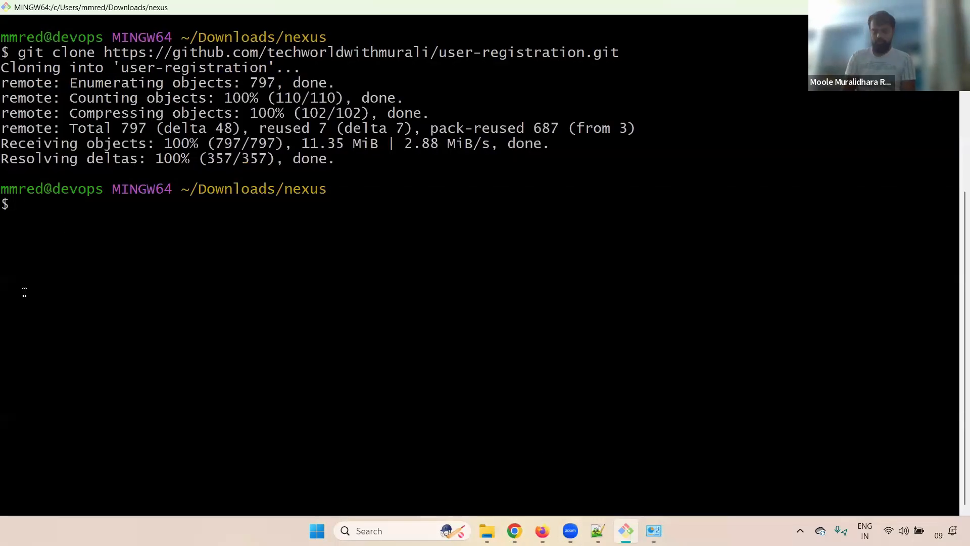
pyautogui.hotkey('ctrl', 'l')
pyautogui.write('ll')
pyautogui.press('Return')
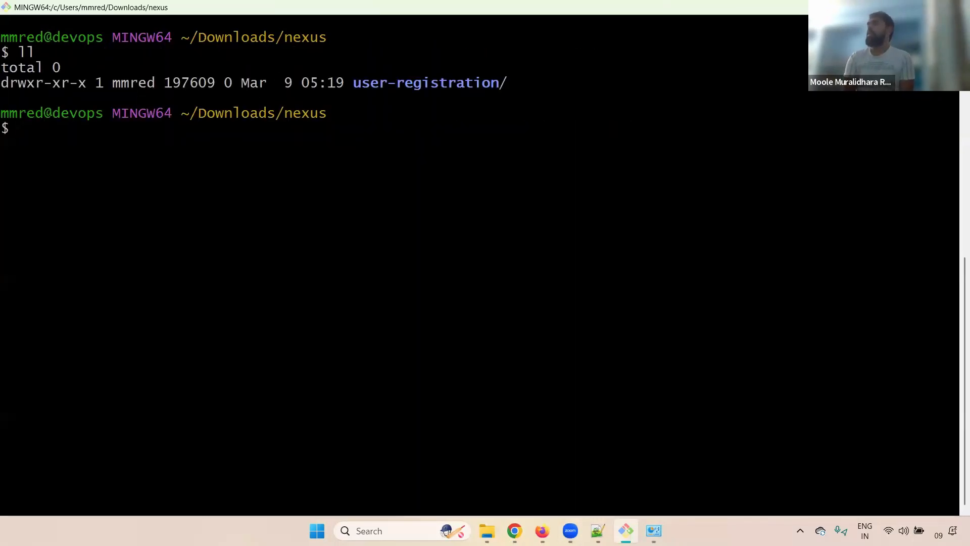
pyautogui.write('cd us')
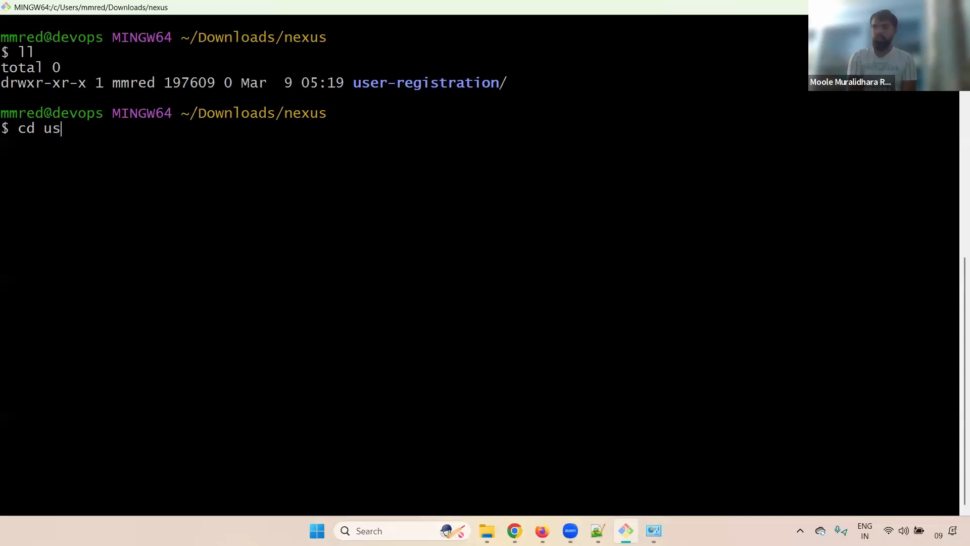
pyautogui.press('Tab')
pyautogui.press('Return')
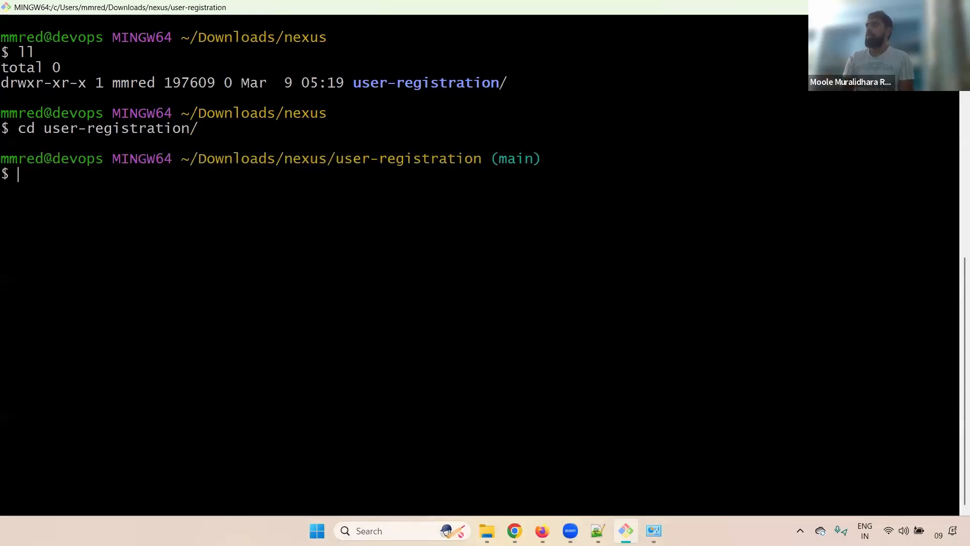
# Launch the Atom editor from Windows search.
pyautogui.click(414, 528)
pyautogui.write('at')
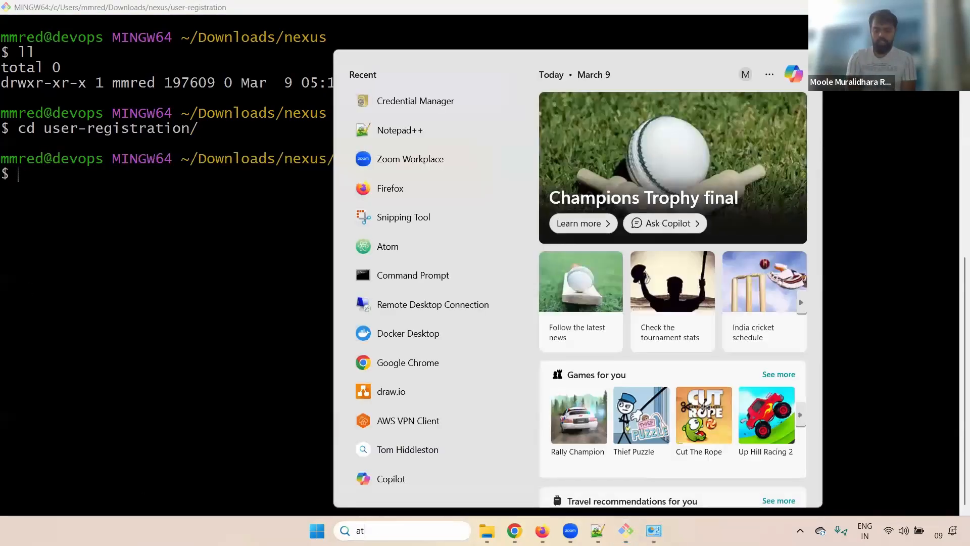
pyautogui.write('om')
pyautogui.press('Return')
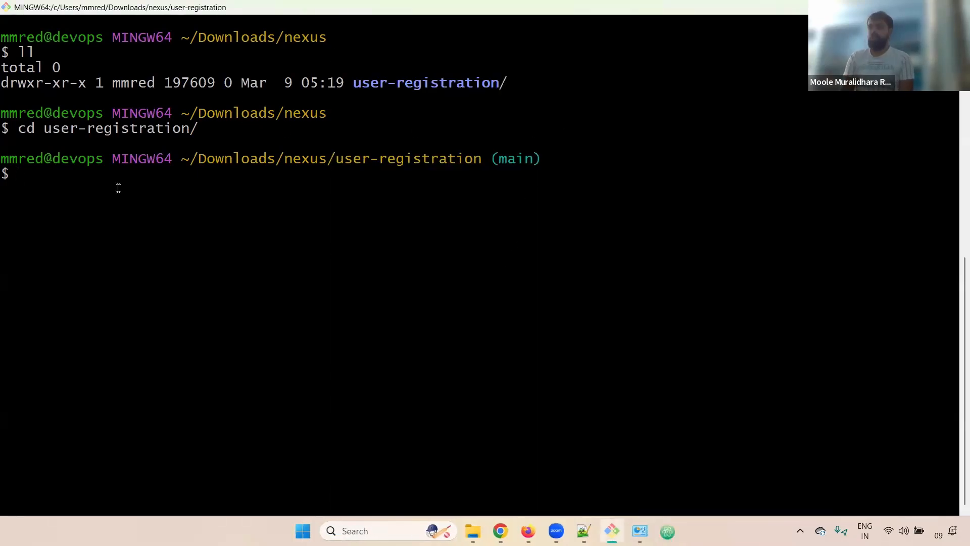
# Run mvn package and follow the build through resource copying and surefire tests.
pyautogui.write('mvn ')
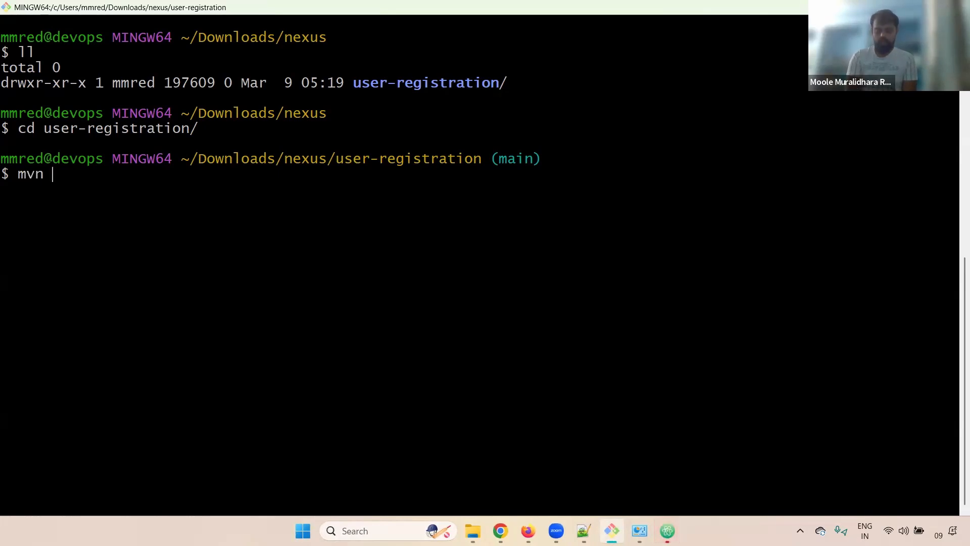
pyautogui.write('package')
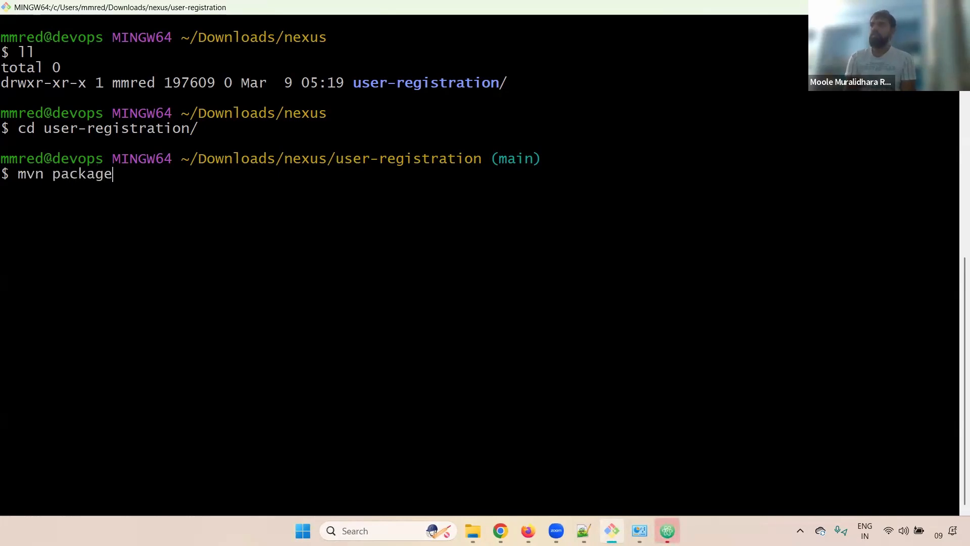
pyautogui.press('Return')
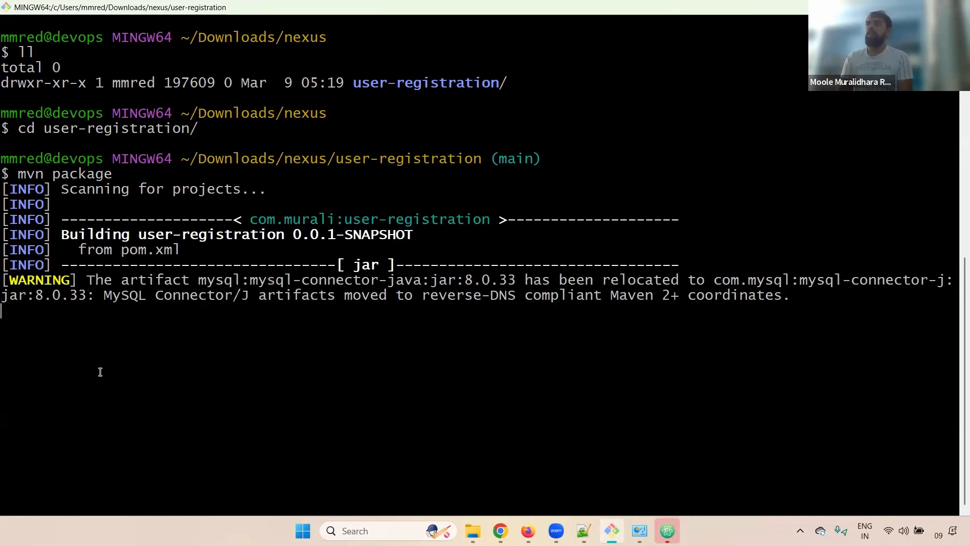
pyautogui.moveTo(120, 328); pyautogui.dragTo(301, 340)
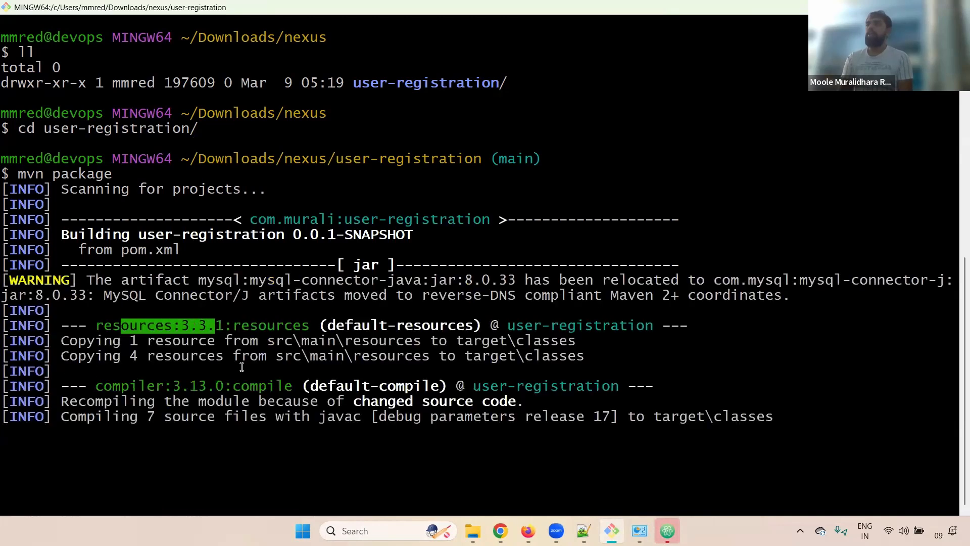
pyautogui.doubleClick(272, 386)
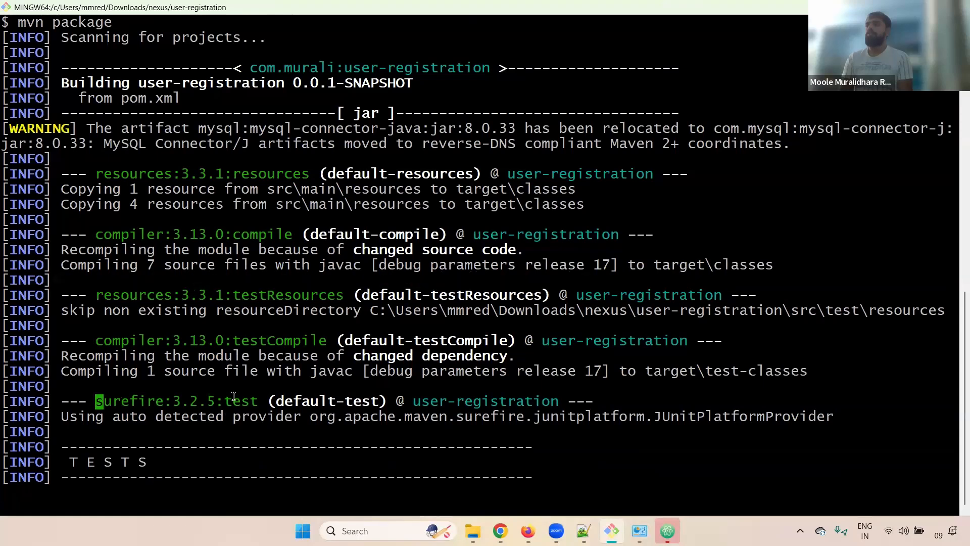
pyautogui.moveTo(233, 396); pyautogui.dragTo(267, 397)
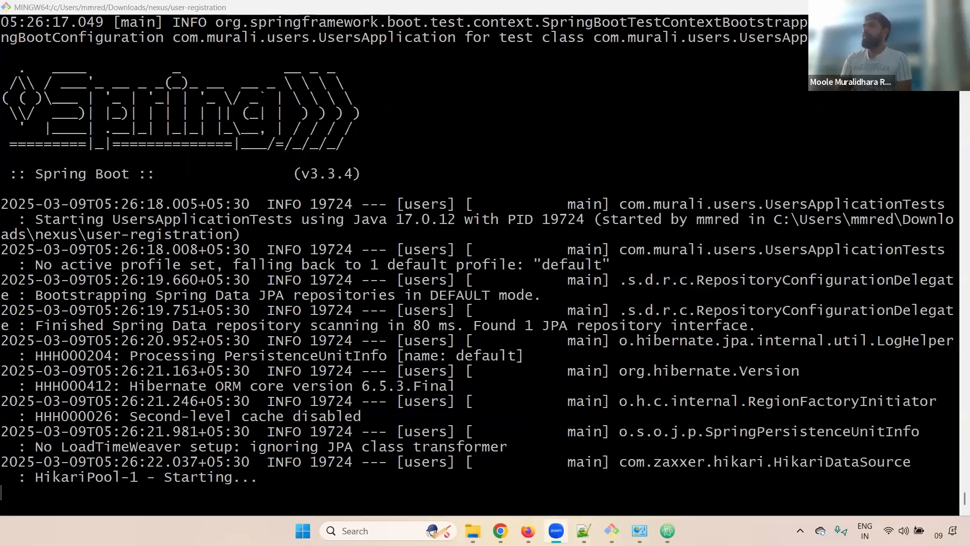
pyautogui.hotkey('alt', 'Tab')
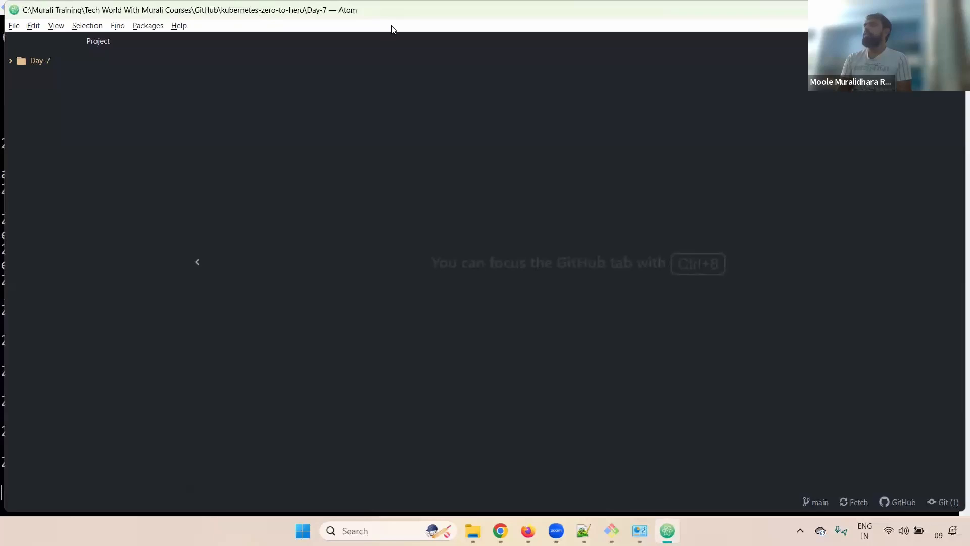
# Add Downloads/nexus/user-registration as an Atom project and open target/user-registration.jar.
pyautogui.doubleClick(409, 17)
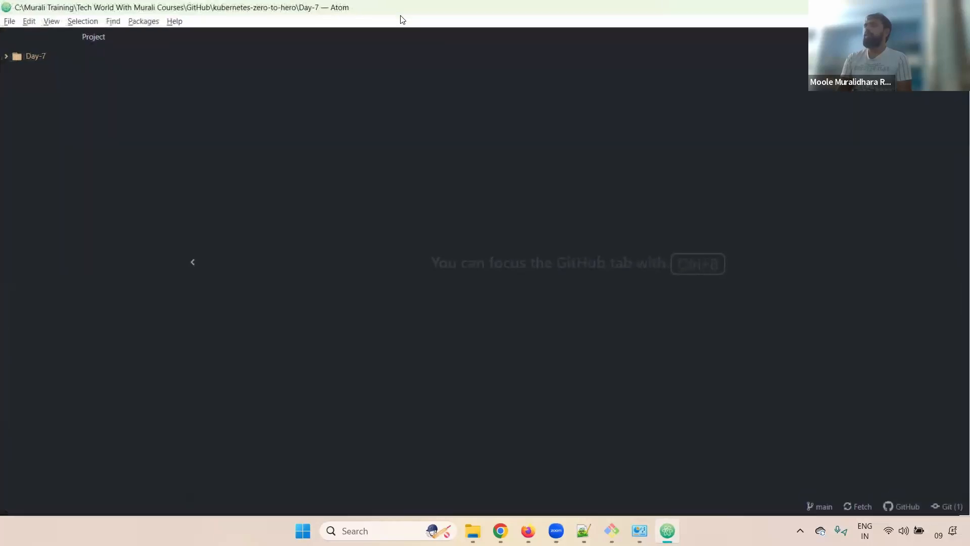
pyautogui.click(9, 21)
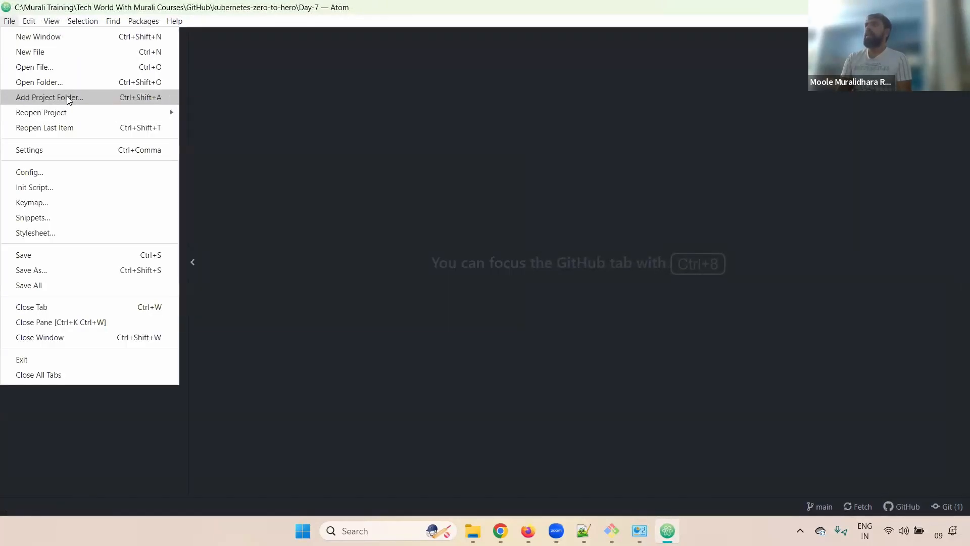
pyautogui.click(67, 97)
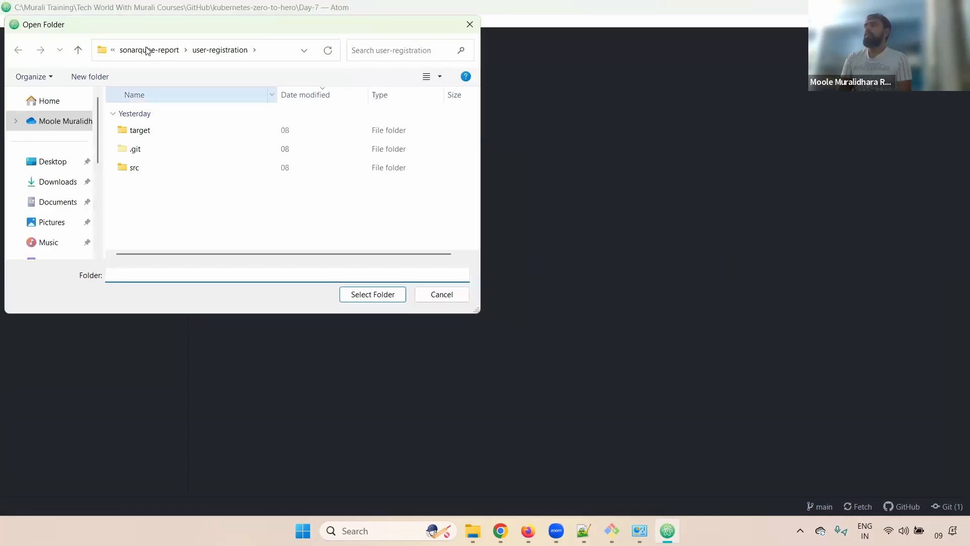
pyautogui.click(147, 49)
pyautogui.click(139, 50)
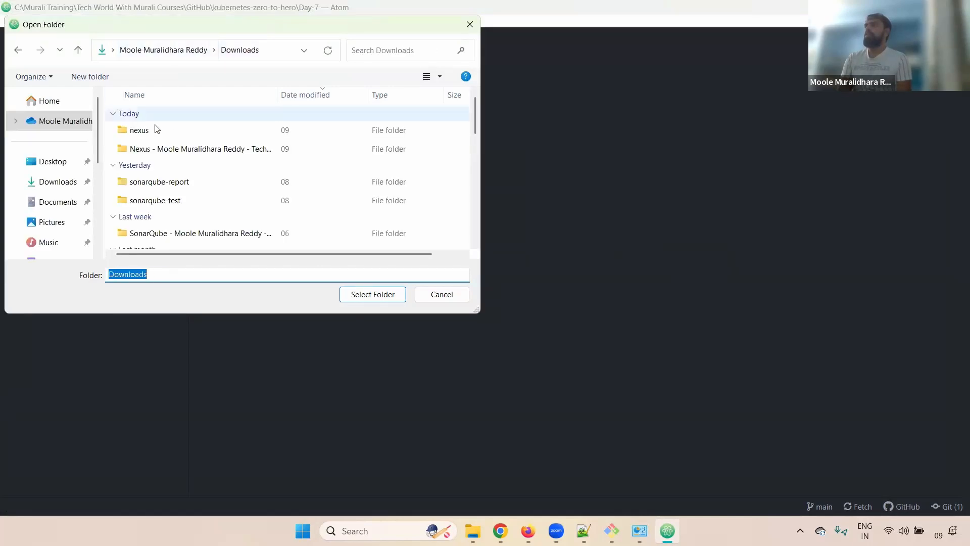
pyautogui.doubleClick(157, 129)
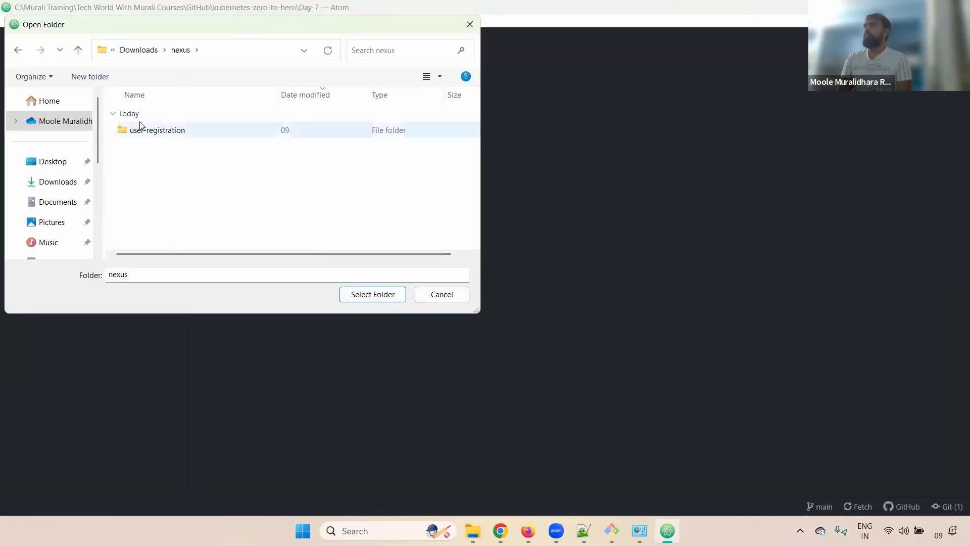
pyautogui.doubleClick(141, 130)
pyautogui.click(365, 295)
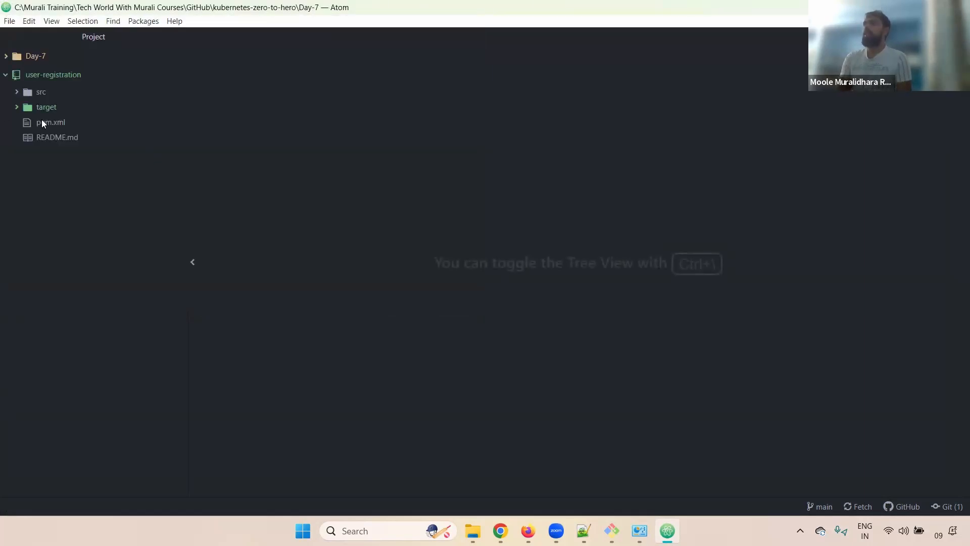
pyautogui.click(42, 110)
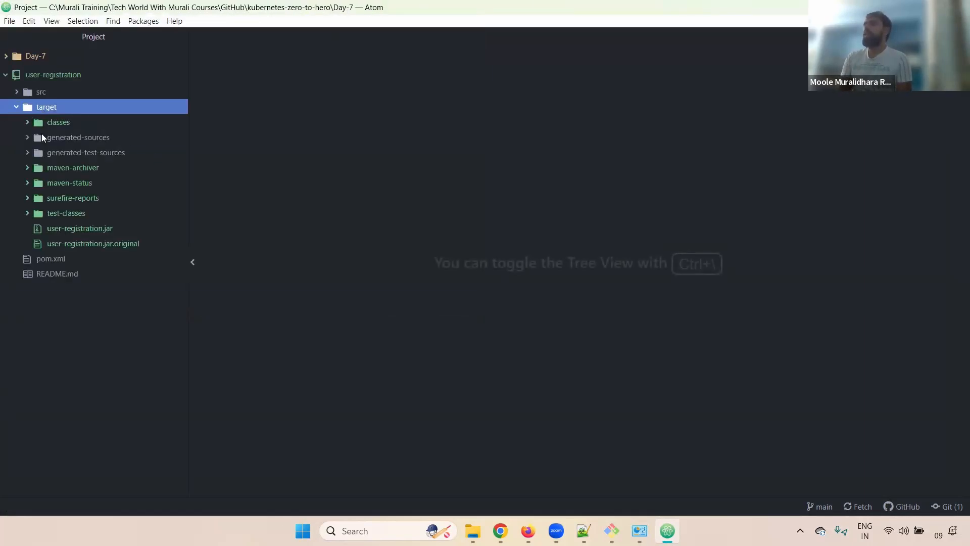
pyautogui.click(103, 228)
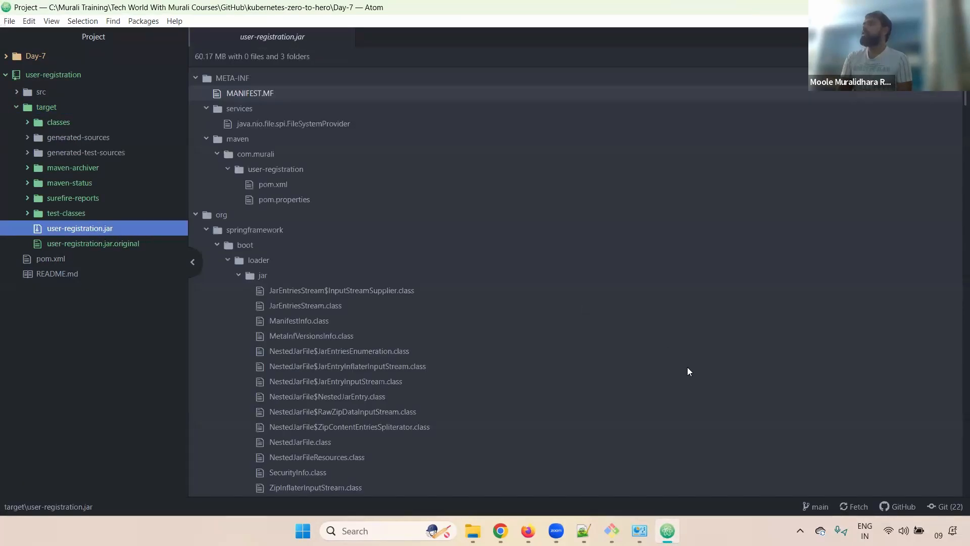
# Confirm BUILD SUCCESS in Git Bash, clear the screen, and run mvn deploy for user-registration.
pyautogui.moveTo(616, 520)
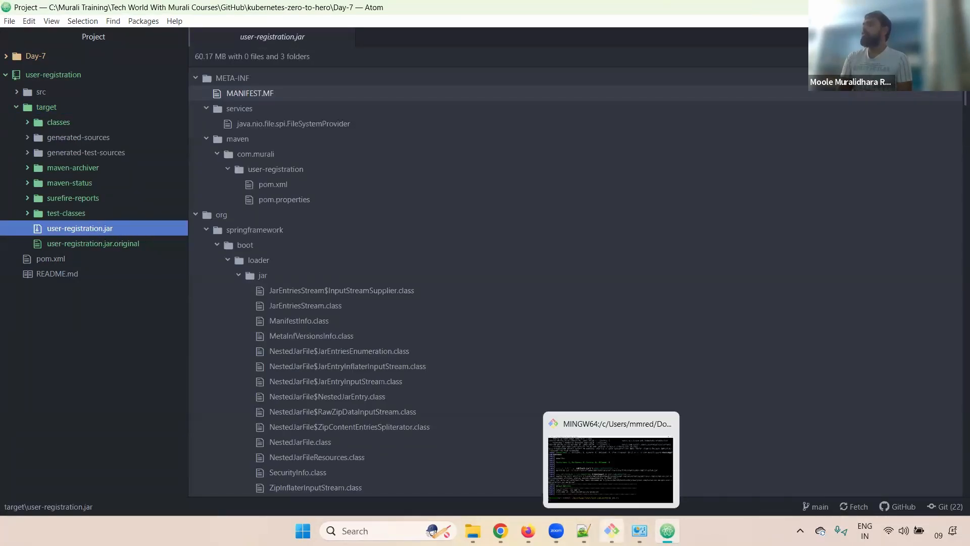
pyautogui.click(610, 470)
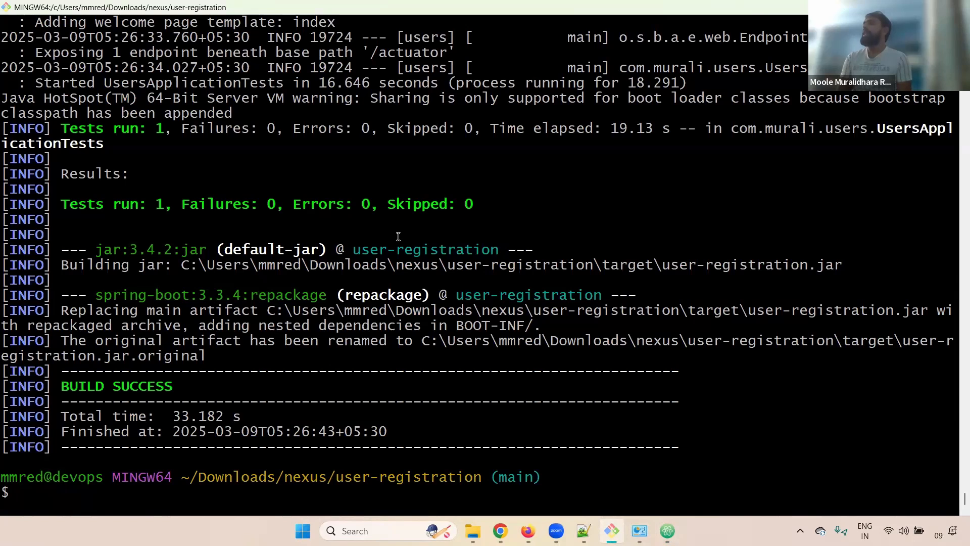
pyautogui.doubleClick(598, 230)
pyautogui.hotkey('ctrl', 'l')
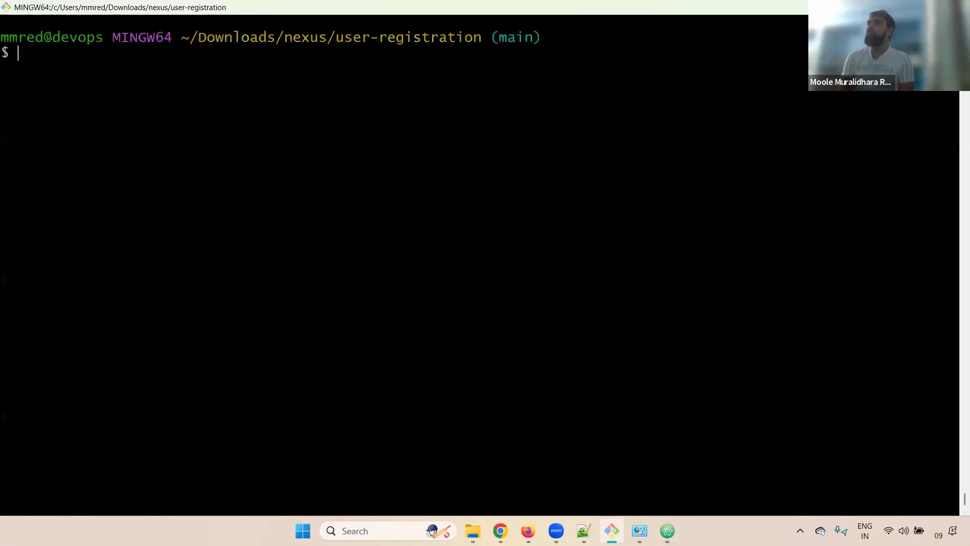
pyautogui.hotkey('alt', 'Tab')
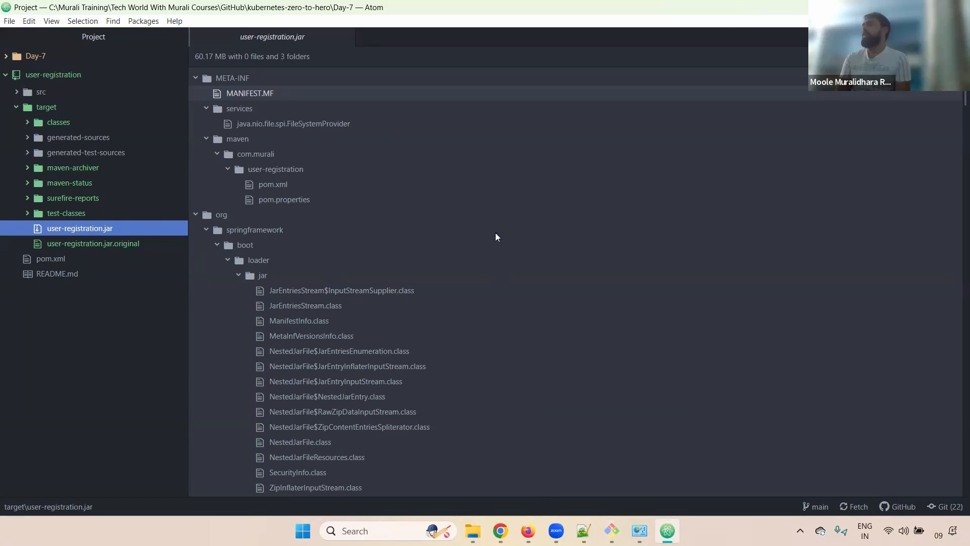
pyautogui.hotkey('alt', 'Tab')
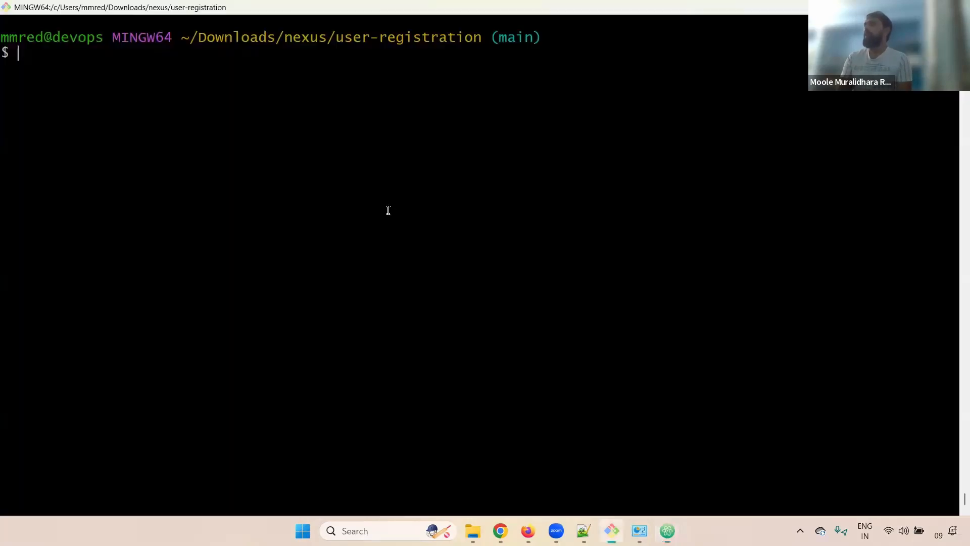
pyautogui.write('mvn')
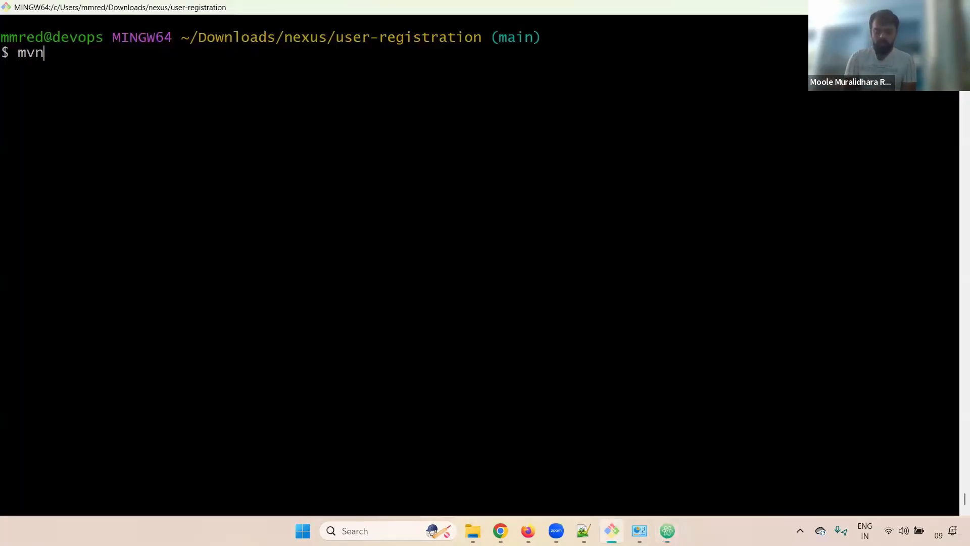
pyautogui.write(' deploy')
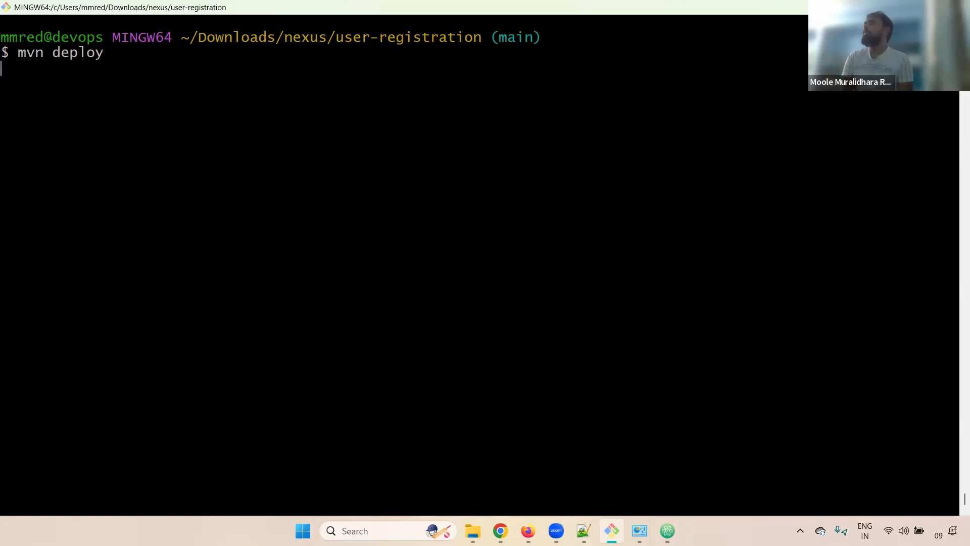
pyautogui.press('Return')
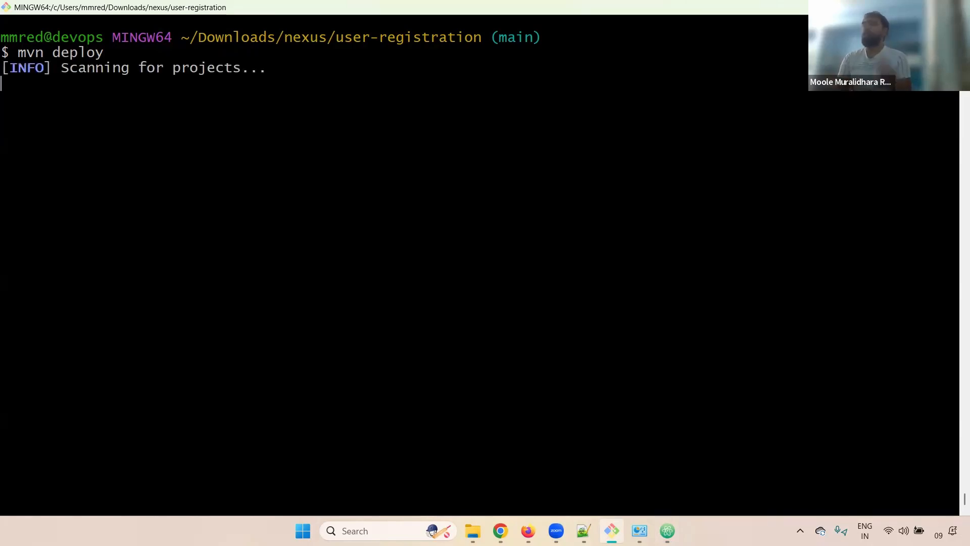
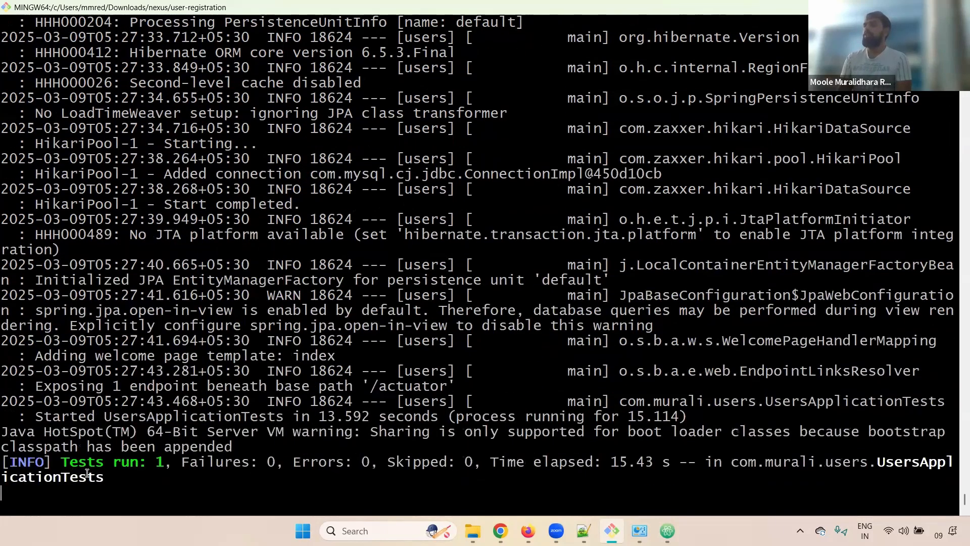
# Review the deploy log's tests-run count, install step and Maven Central downloads.
pyautogui.moveTo(156, 457); pyautogui.dragTo(230, 459)
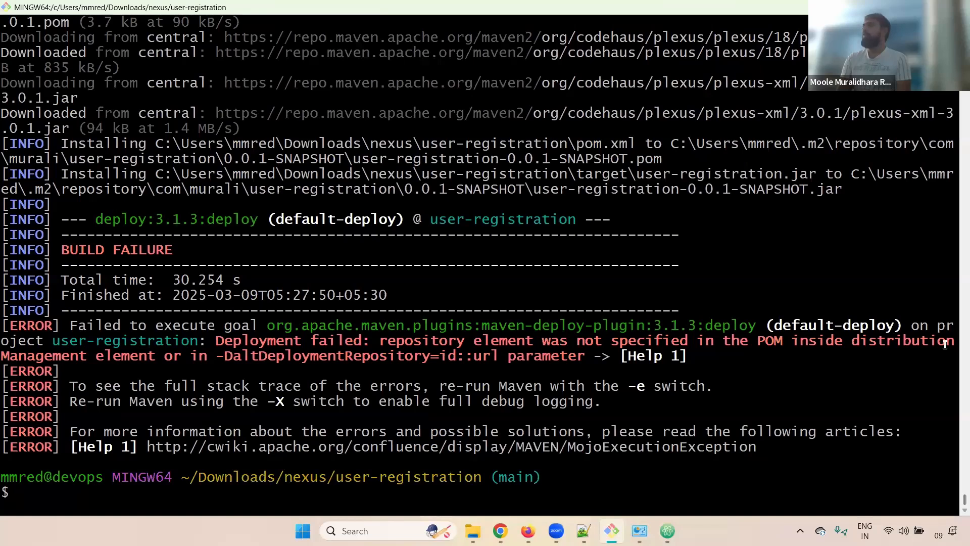
pyautogui.scroll(2, 955, 480)
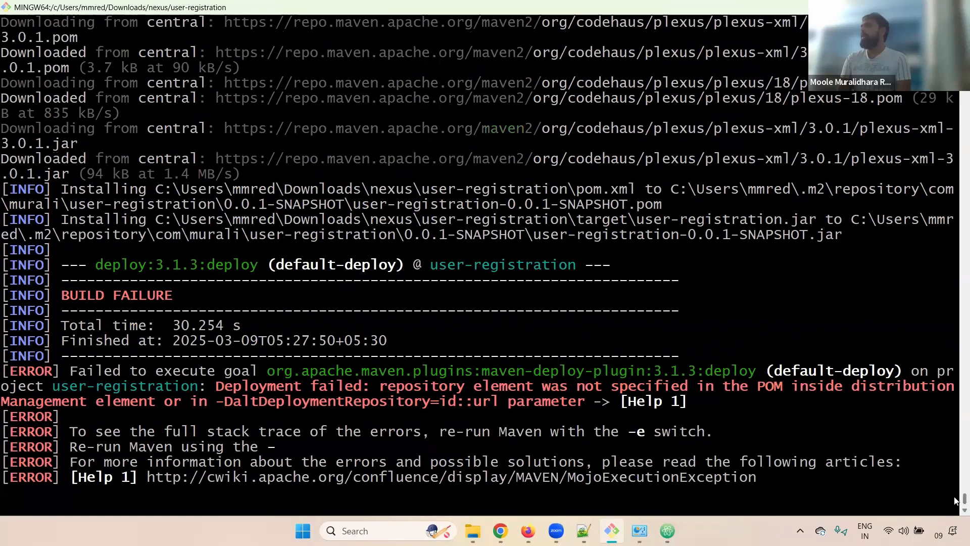
pyautogui.scroll(8, 955, 492)
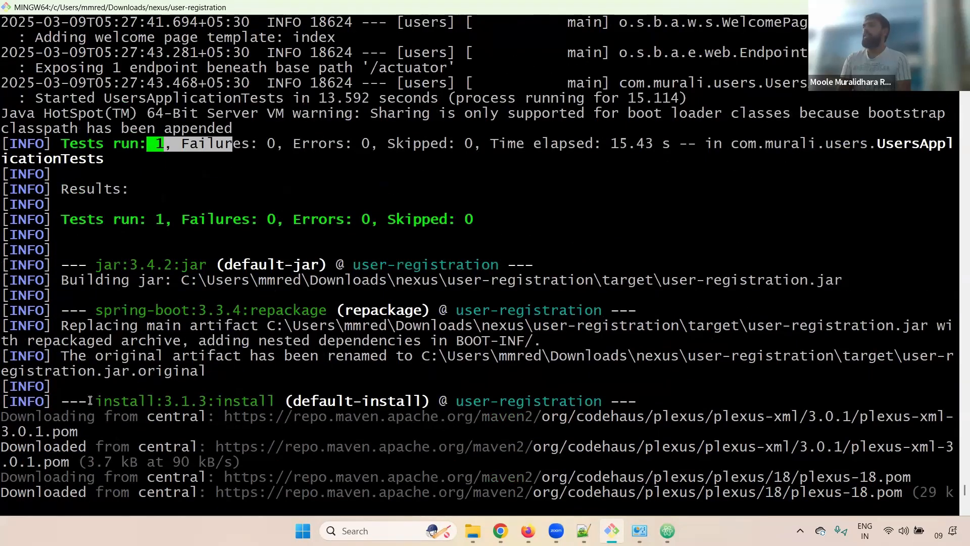
pyautogui.moveTo(227, 401); pyautogui.dragTo(281, 400)
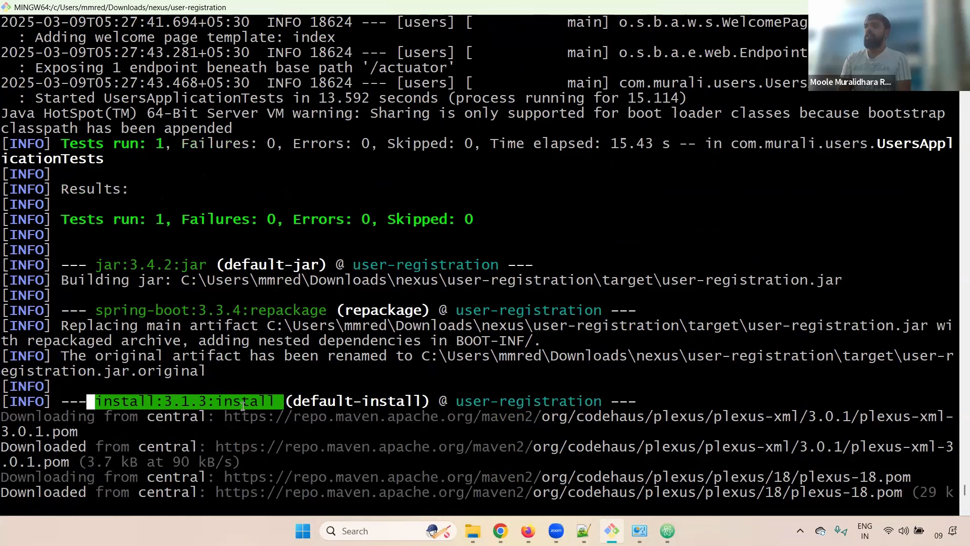
pyautogui.moveTo(20, 418); pyautogui.dragTo(237, 420)
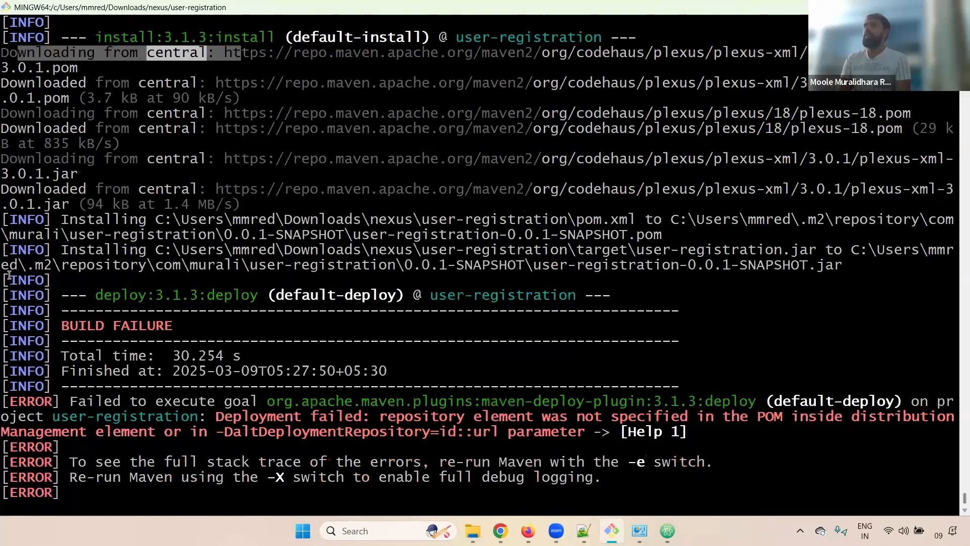
# Highlight the deploy step and the failure saying distributionManagement lacks a repository.
pyautogui.moveTo(100, 294); pyautogui.dragTo(265, 291)
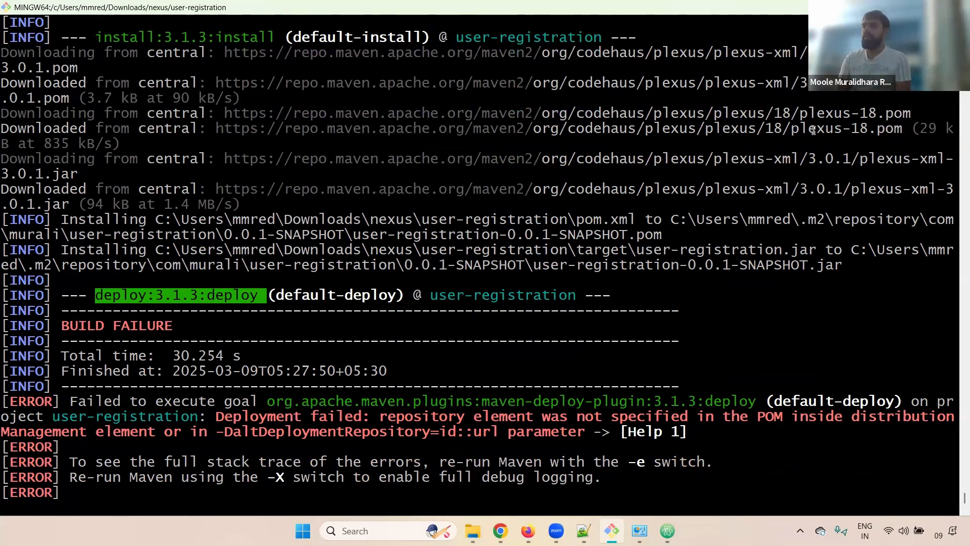
pyautogui.click(132, 297)
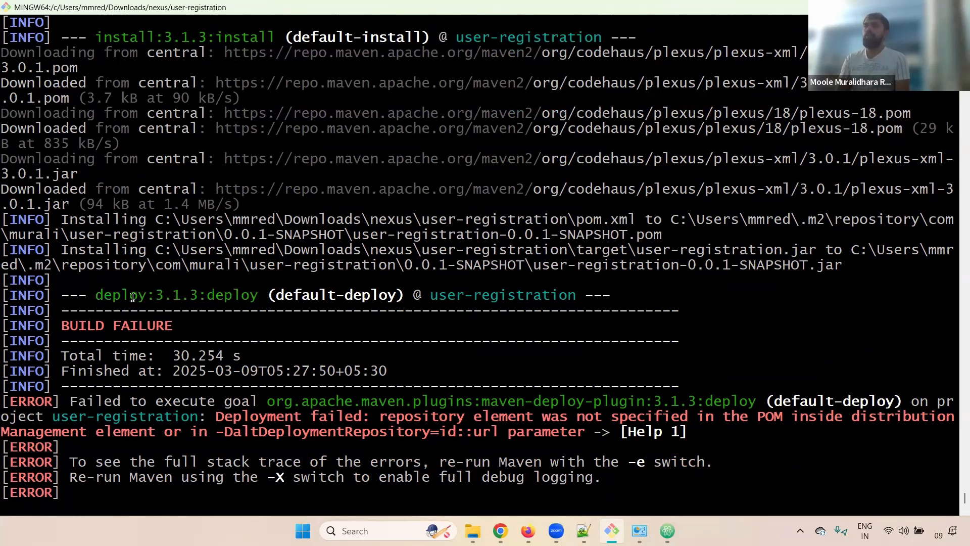
pyautogui.moveTo(87, 297); pyautogui.dragTo(247, 296)
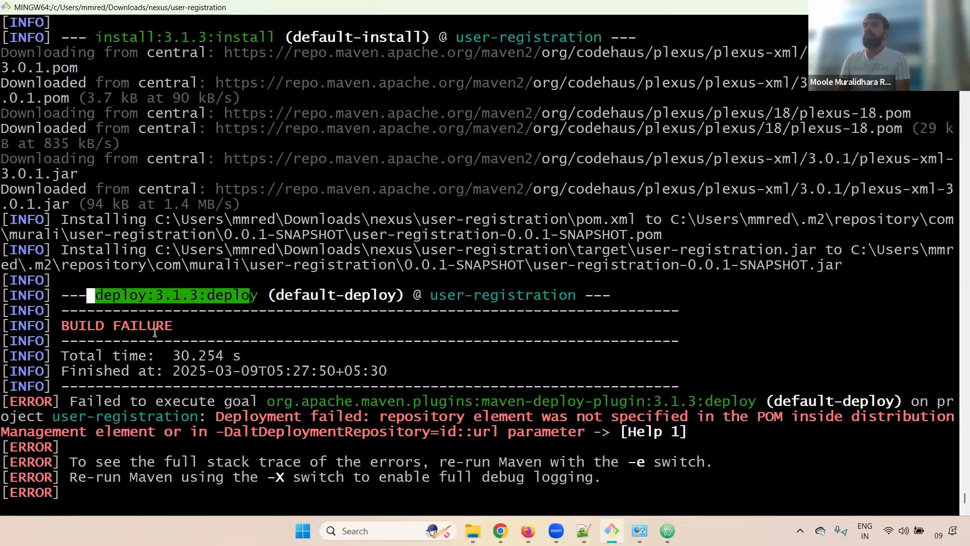
pyautogui.moveTo(71, 403); pyautogui.dragTo(163, 432)
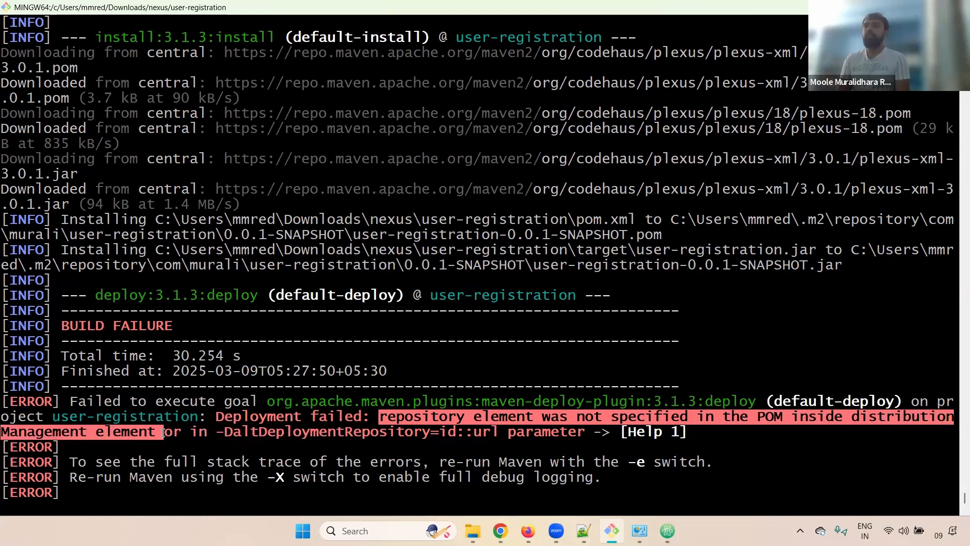
pyautogui.doubleClick(42, 433)
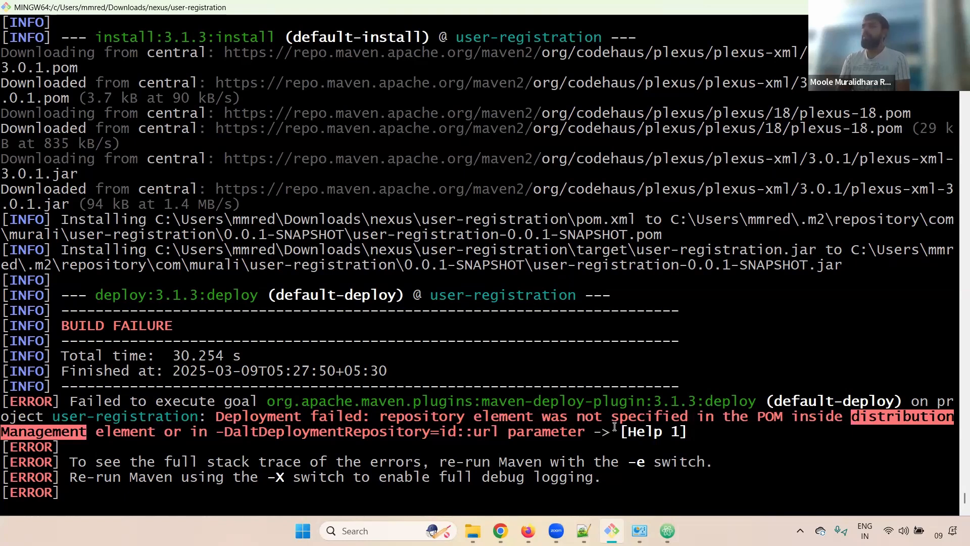
pyautogui.moveTo(179, 425); pyautogui.dragTo(5, 424)
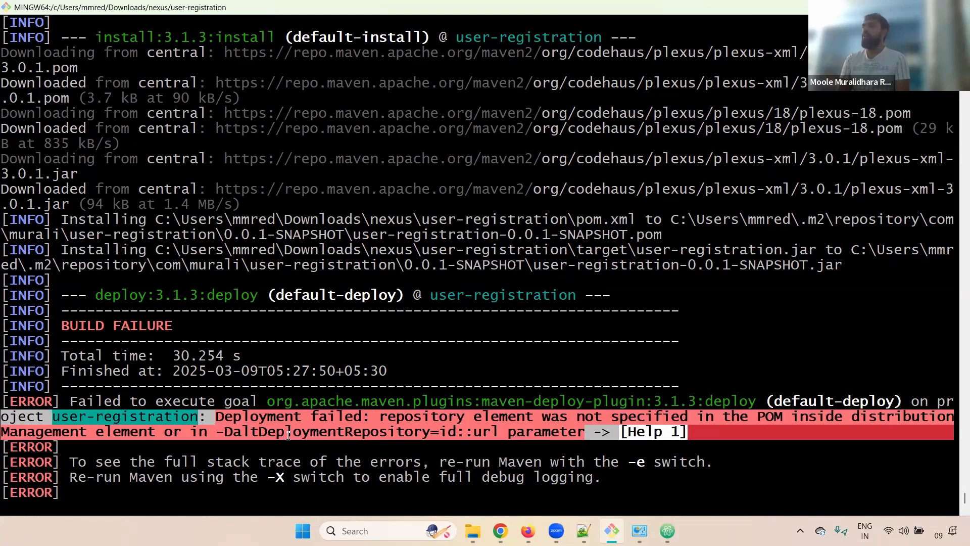
pyautogui.click(502, 528)
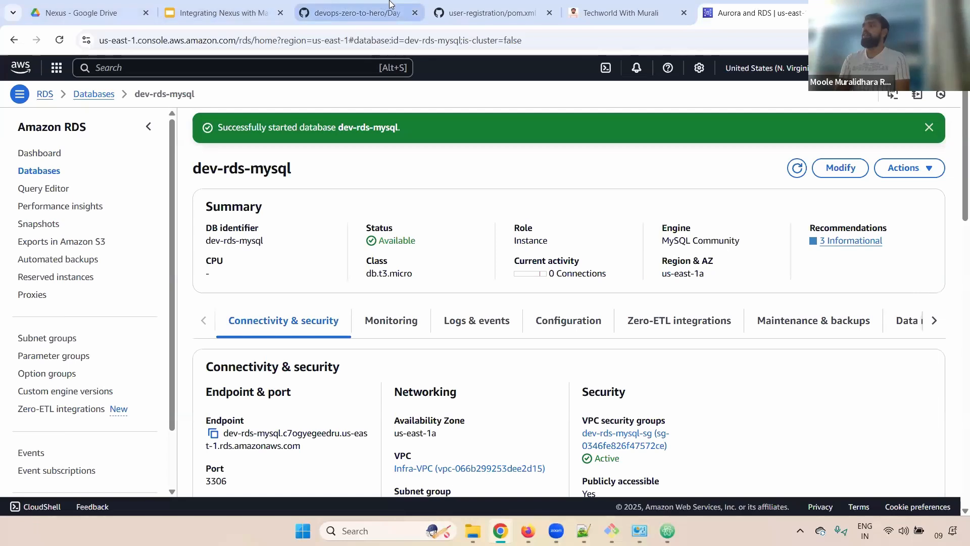
# Review the guide's Step 2 distributionManagement snippet with its snapshotRepository and releases blocks.
pyautogui.click(354, 13)
pyautogui.moveTo(959, 238); pyautogui.dragTo(954, 279)
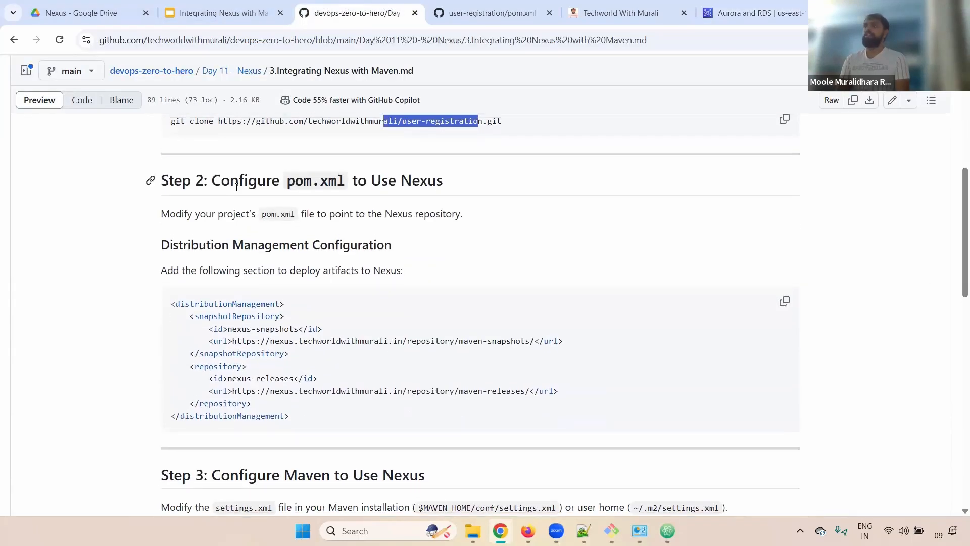
pyautogui.moveTo(221, 181); pyautogui.dragTo(447, 187)
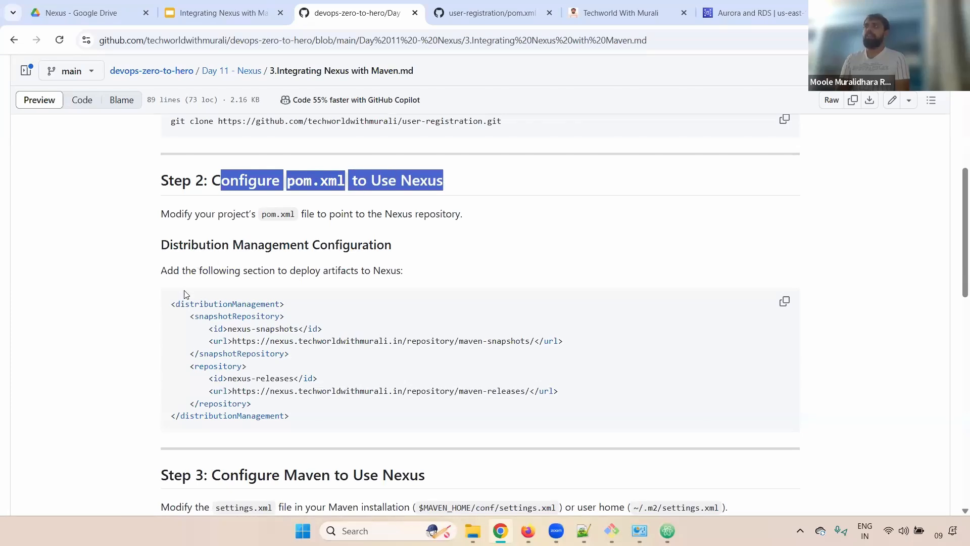
pyautogui.moveTo(172, 308); pyautogui.dragTo(310, 308)
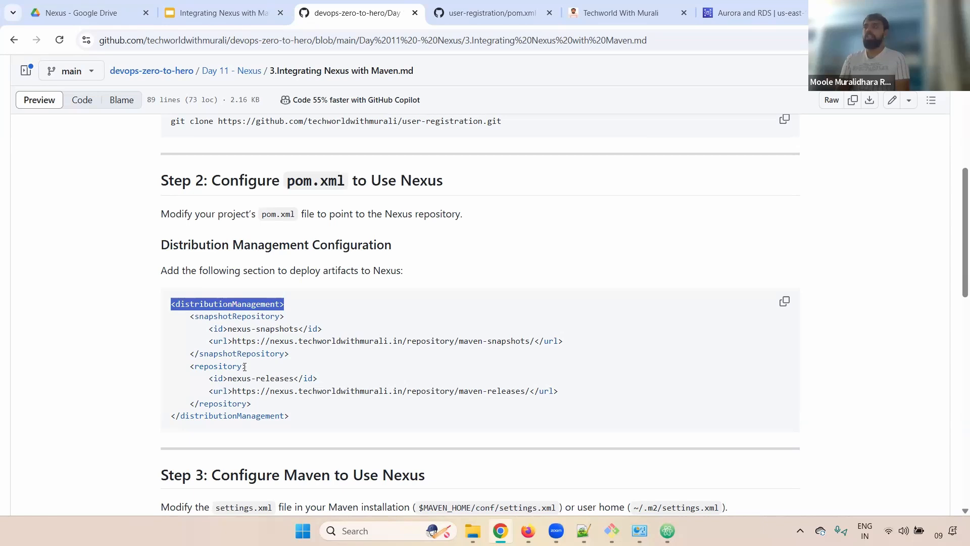
pyautogui.moveTo(172, 415); pyautogui.dragTo(313, 427)
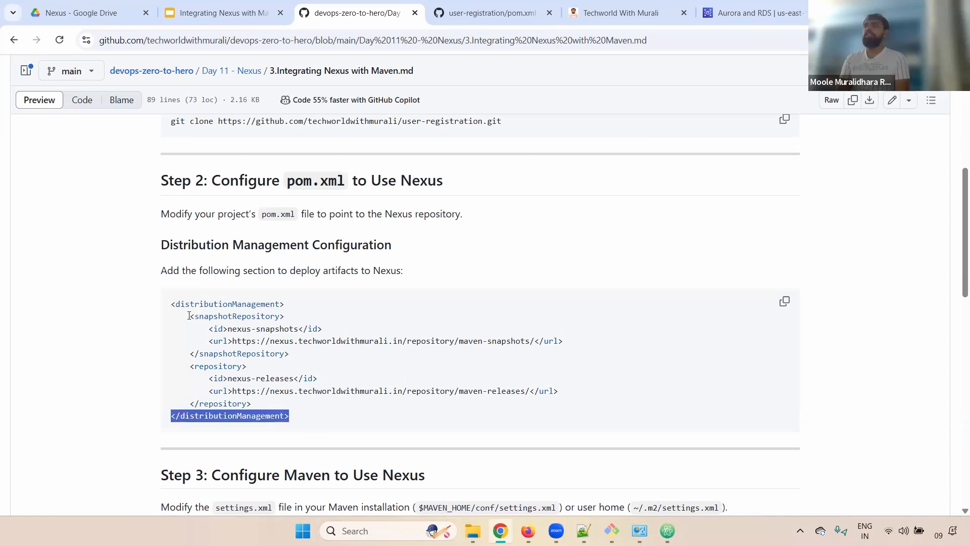
pyautogui.moveTo(188, 316); pyautogui.dragTo(313, 358)
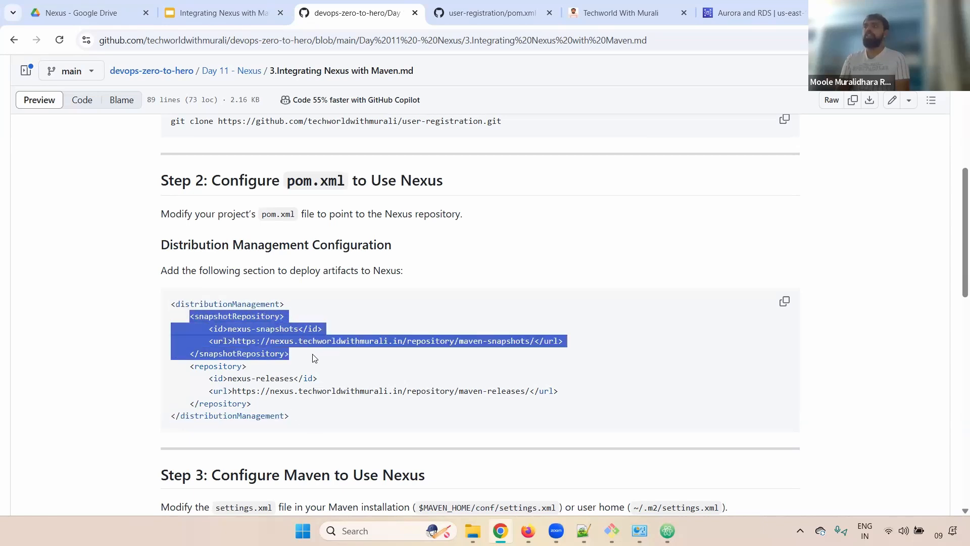
pyautogui.moveTo(191, 367); pyautogui.dragTo(273, 405)
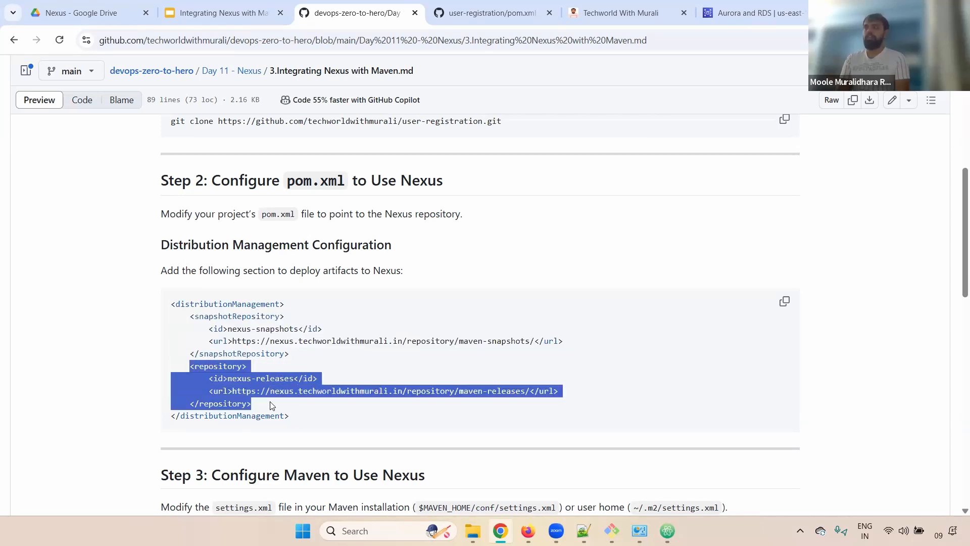
pyautogui.moveTo(190, 317); pyautogui.dragTo(298, 331)
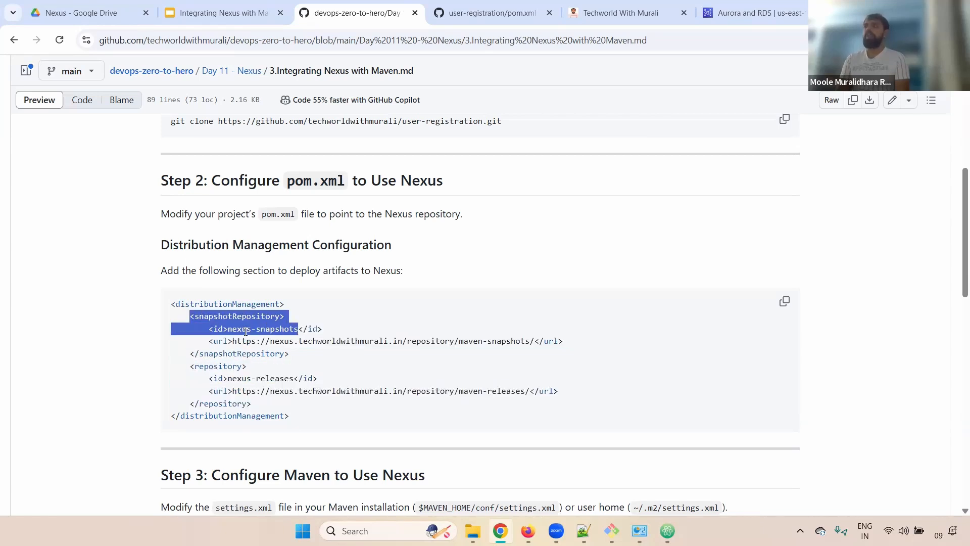
# Examine the nexus-snapshots id and the maven-snapshots repository URL in the snippet.
pyautogui.click(242, 332)
pyautogui.moveTo(213, 329); pyautogui.dragTo(334, 334)
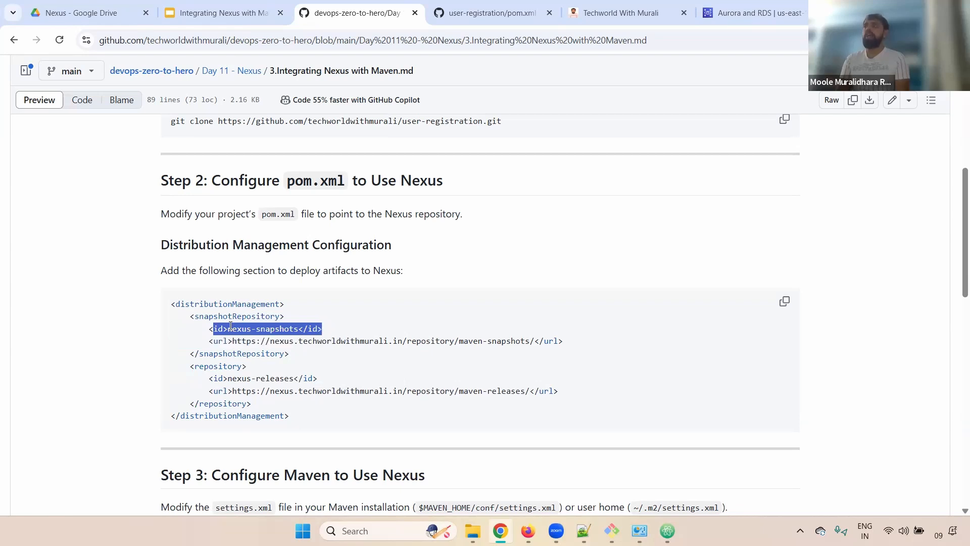
pyautogui.moveTo(209, 340); pyautogui.dragTo(235, 340)
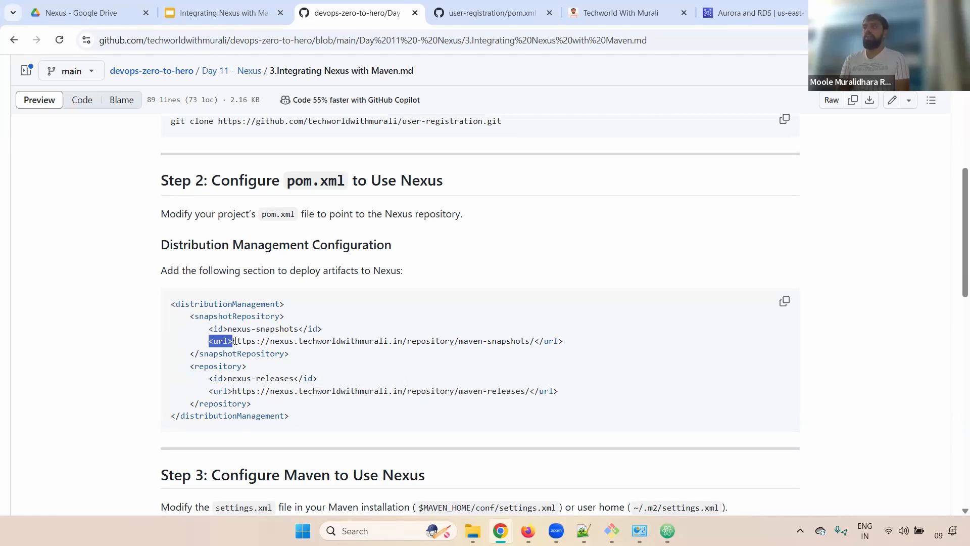
pyautogui.doubleClick(286, 342)
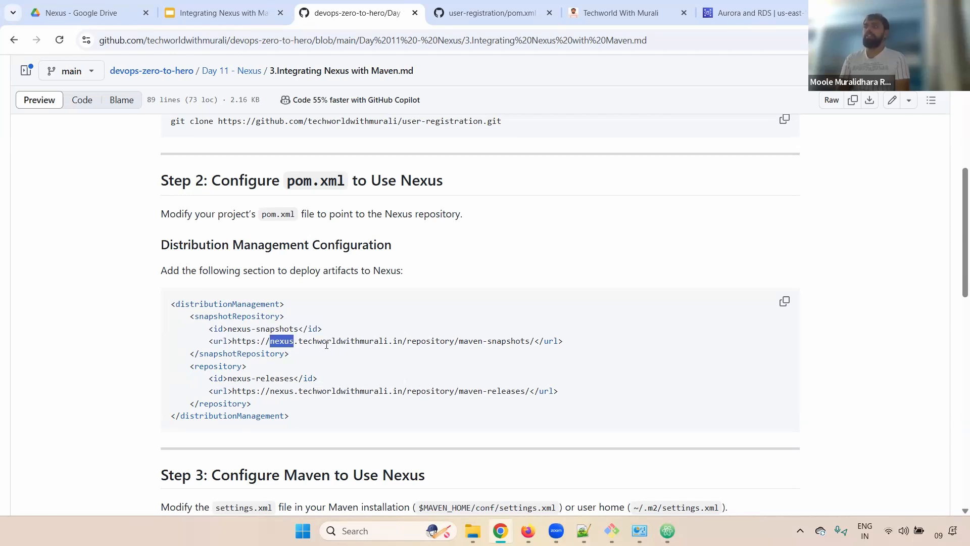
pyautogui.click(328, 351)
pyautogui.moveTo(456, 343); pyautogui.dragTo(408, 349)
pyautogui.tripleClick(491, 342)
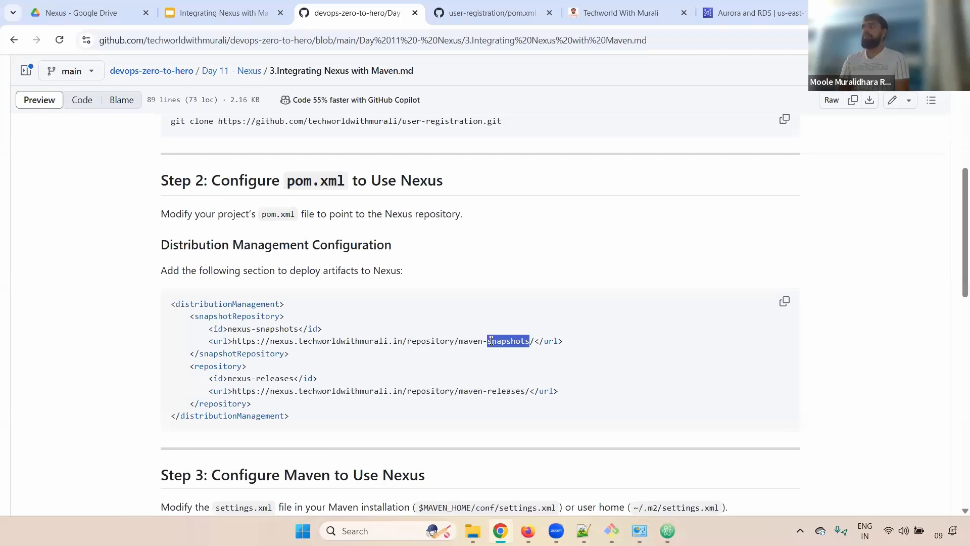
pyautogui.moveTo(581, 343); pyautogui.dragTo(249, 346)
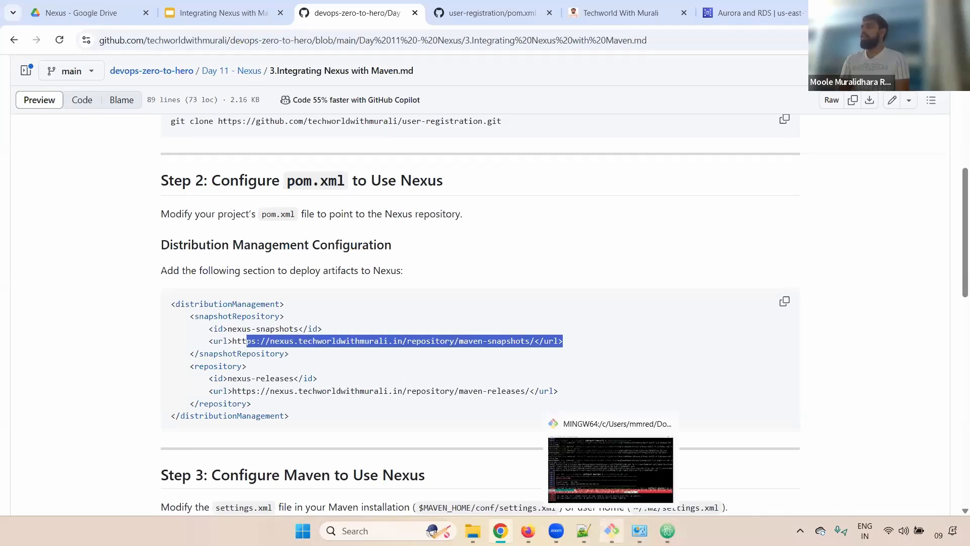
pyautogui.click(528, 530)
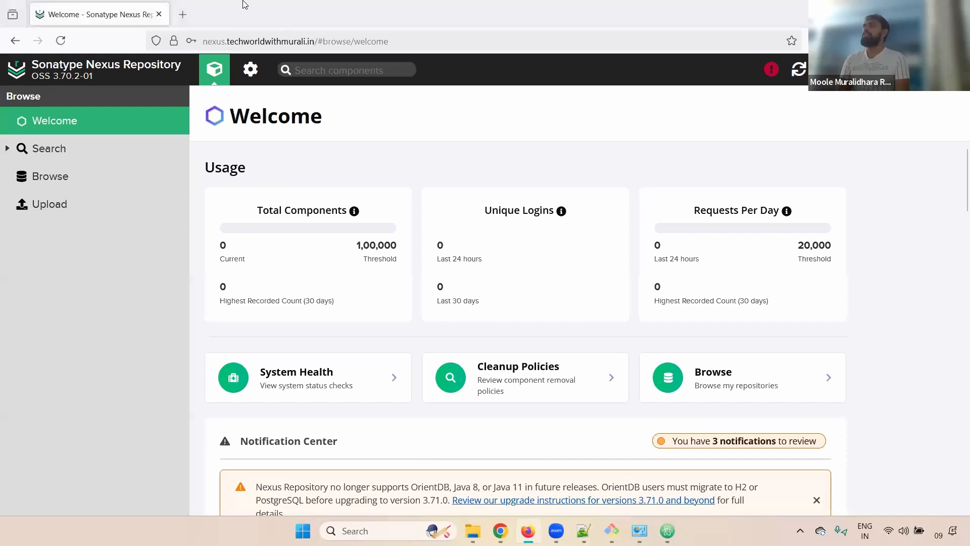
# Open Administration > Repositories > maven-snapshots and check its repository URL.
pyautogui.click(251, 70)
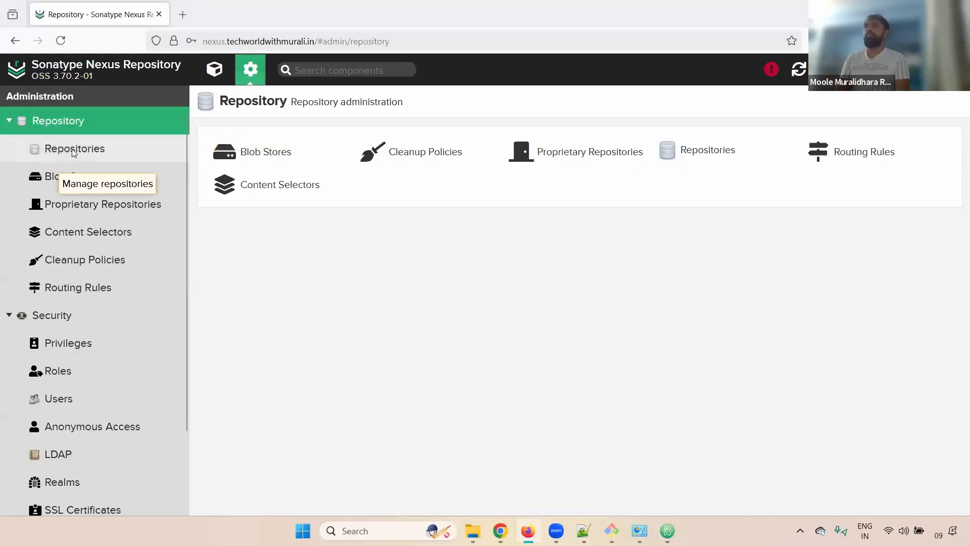
pyautogui.click(47, 155)
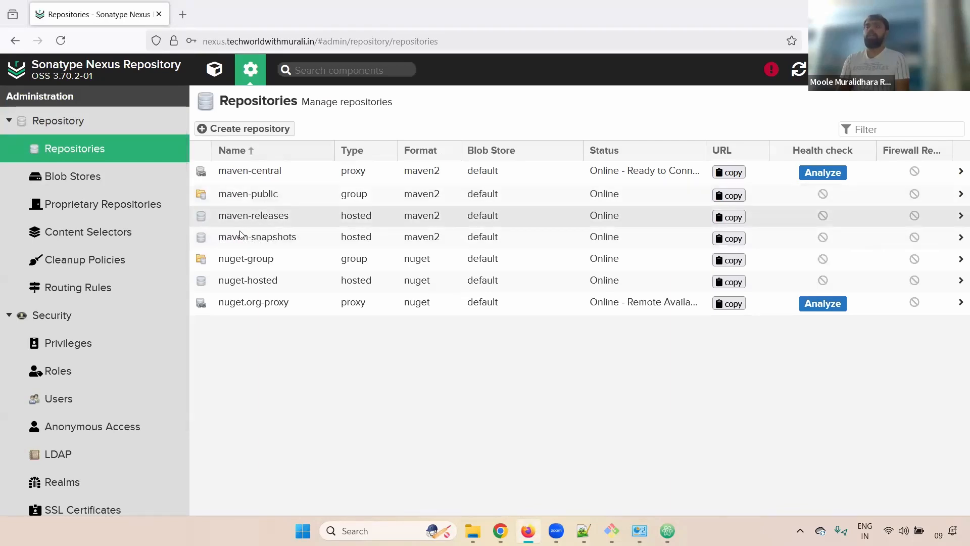
pyautogui.click(243, 236)
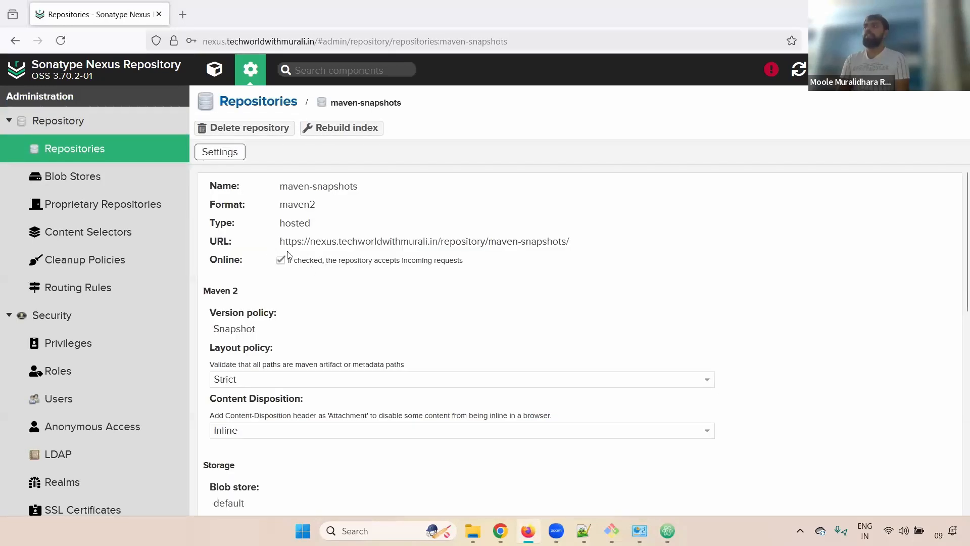
pyautogui.moveTo(279, 241); pyautogui.dragTo(566, 242)
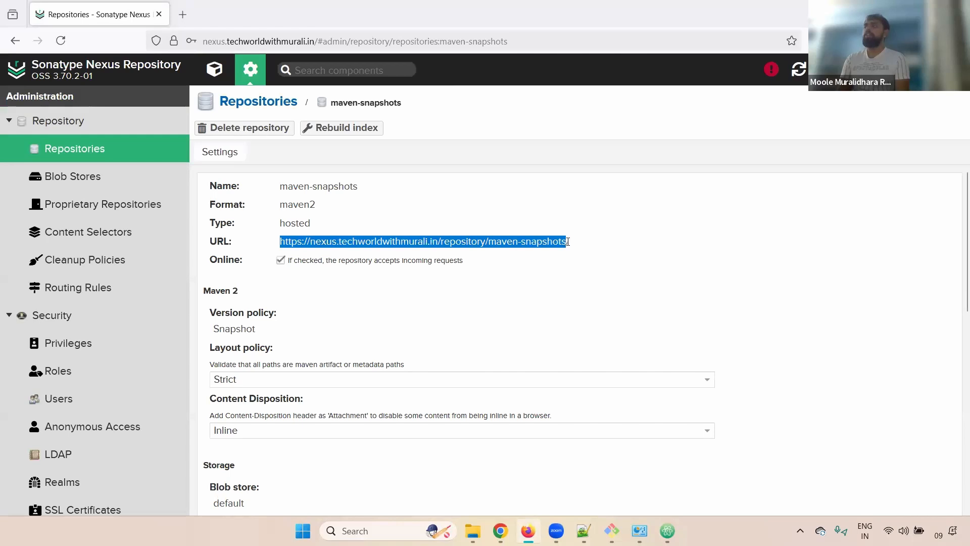
pyautogui.hotkey('alt', 'Tab')
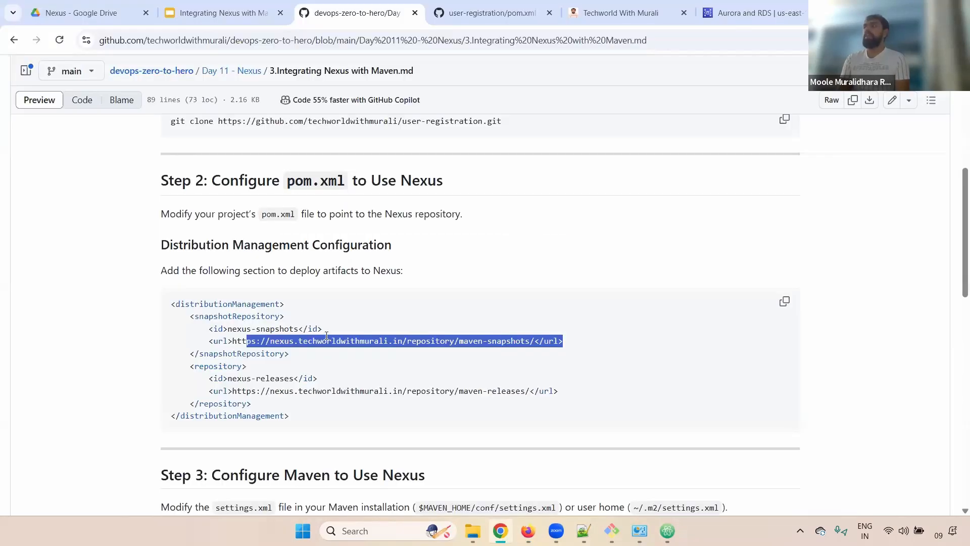
# Compare the guide's Nexus host name, snapshot and maven-releases blocks against the Nexus repositories list.
pyautogui.doubleClick(312, 341)
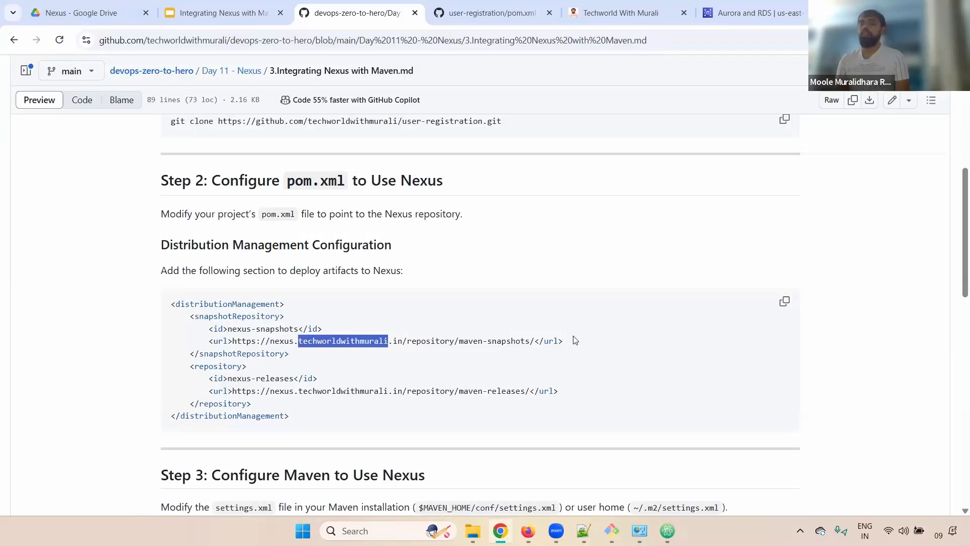
pyautogui.doubleClick(356, 340)
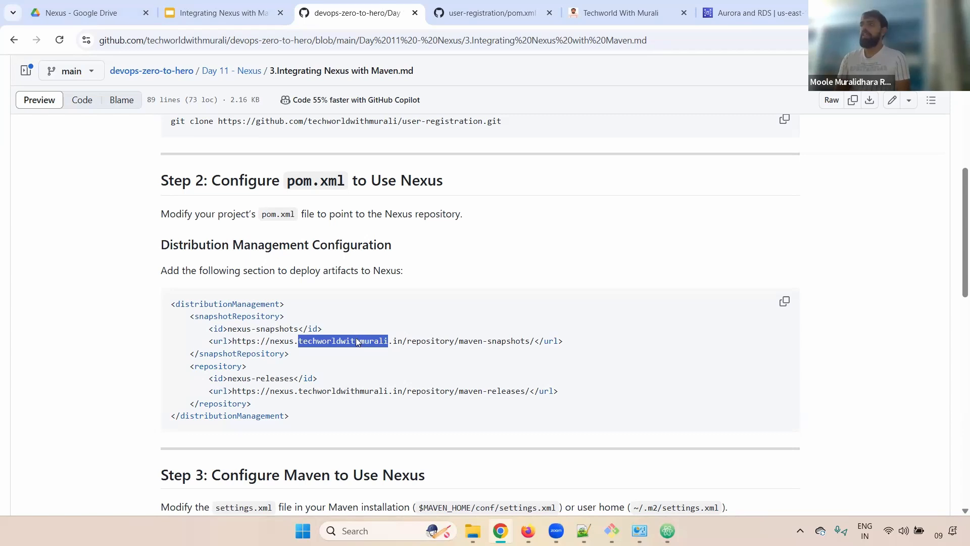
pyautogui.moveTo(270, 342); pyautogui.dragTo(405, 343)
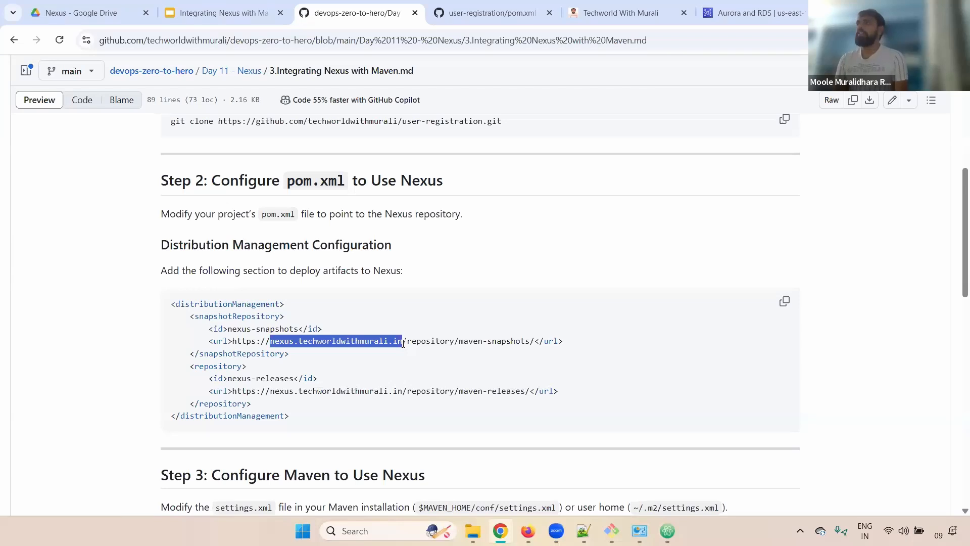
pyautogui.moveTo(192, 365); pyautogui.dragTo(282, 373)
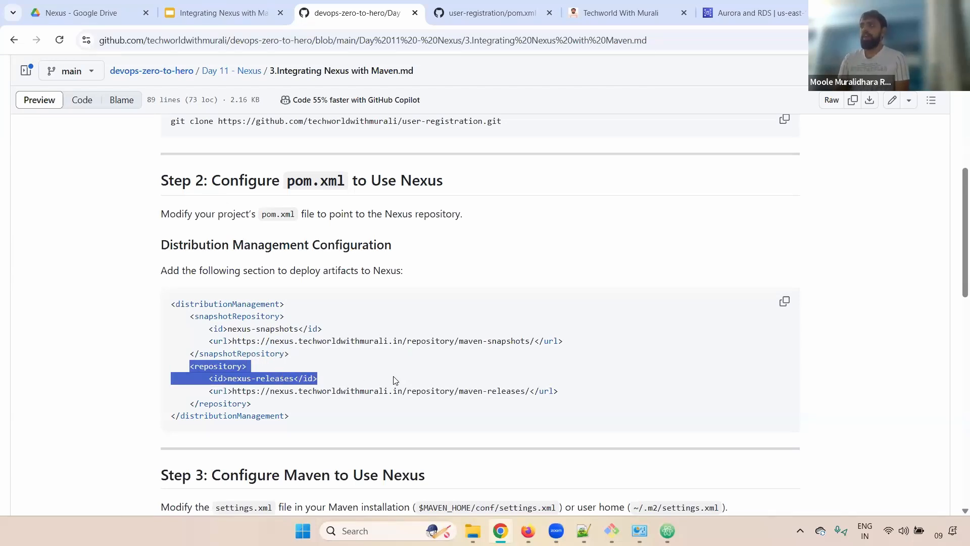
pyautogui.click(253, 368)
pyautogui.moveTo(190, 315); pyautogui.dragTo(310, 355)
pyautogui.moveTo(192, 367); pyautogui.dragTo(291, 400)
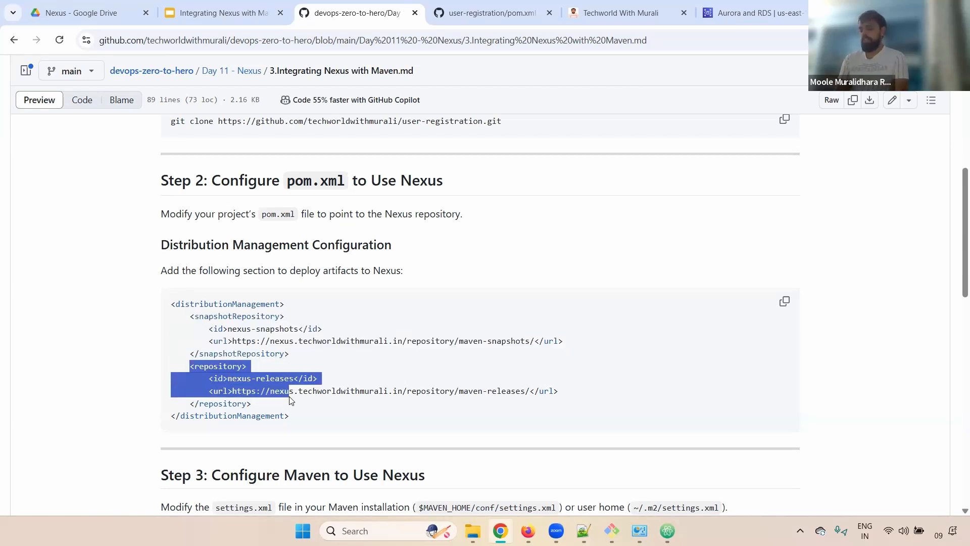
pyautogui.moveTo(302, 403); pyautogui.dragTo(315, 403)
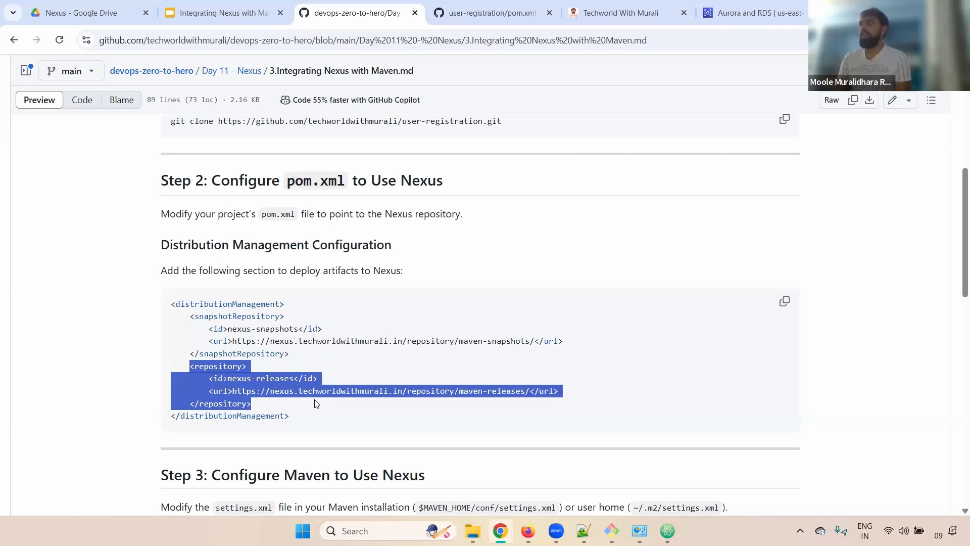
pyautogui.click(505, 393)
pyautogui.moveTo(463, 392); pyautogui.dragTo(521, 392)
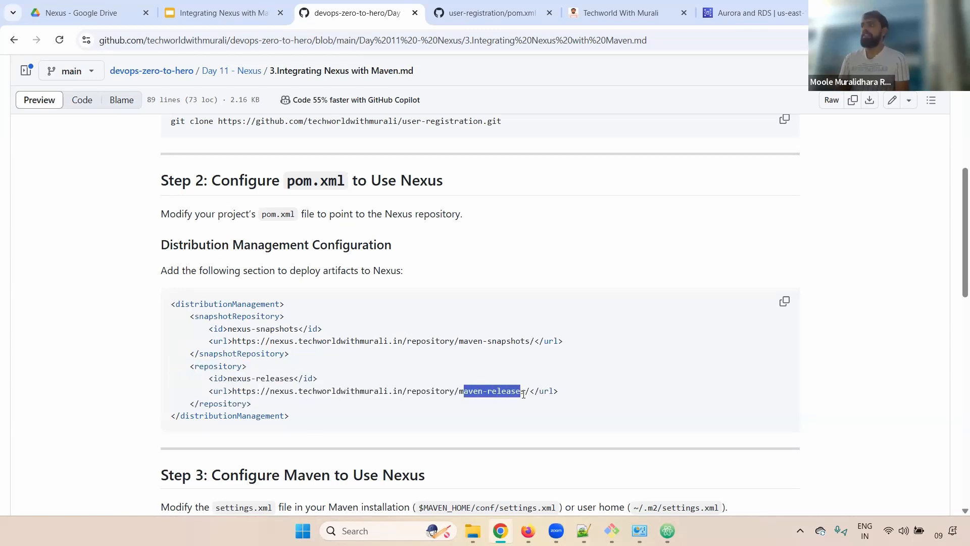
pyautogui.hotkey('alt', 'Tab')
pyautogui.click(287, 105)
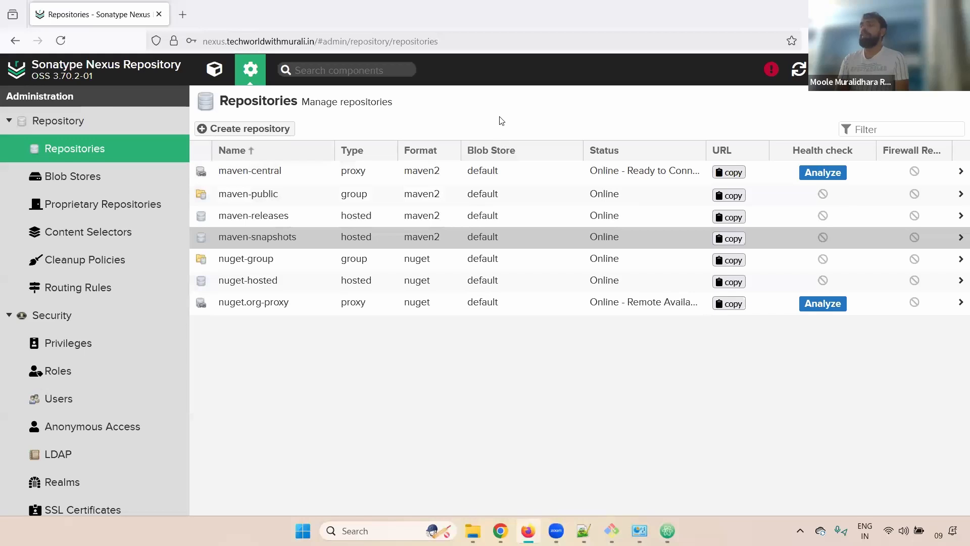
# Preview the Create repository recipes, then return to the repositories list and the GitHub guide.
pyautogui.click(258, 131)
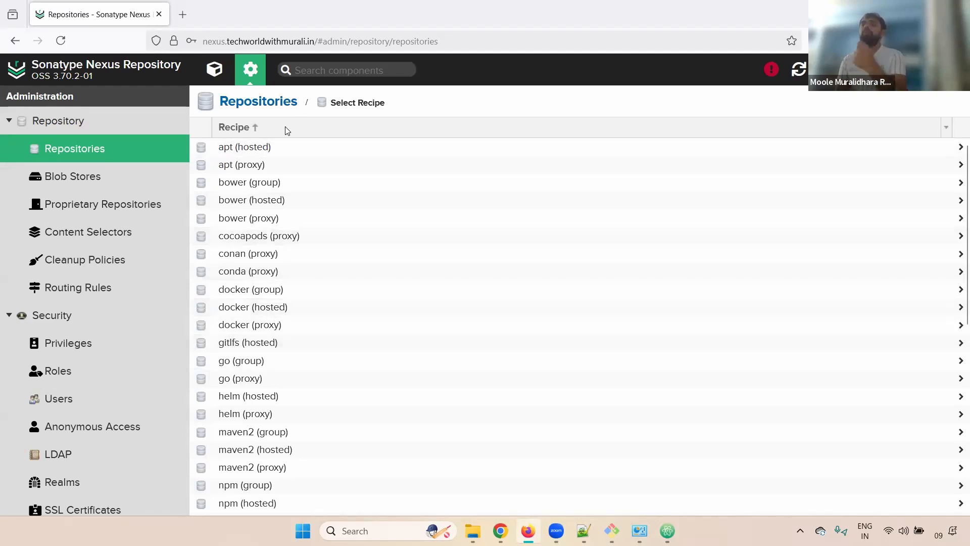
pyautogui.click(263, 102)
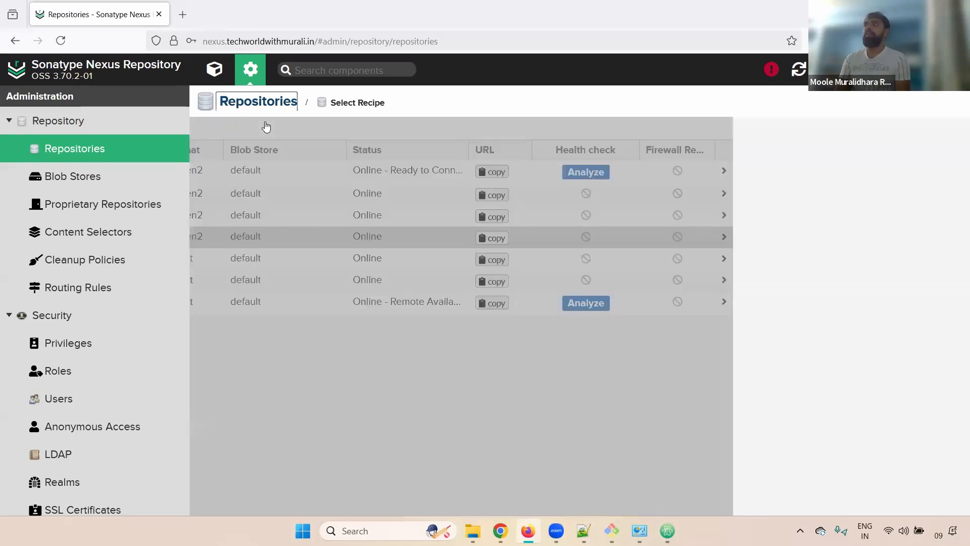
pyautogui.hotkey('alt', 'Tab')
pyautogui.hotkey('alt', 'Tab')
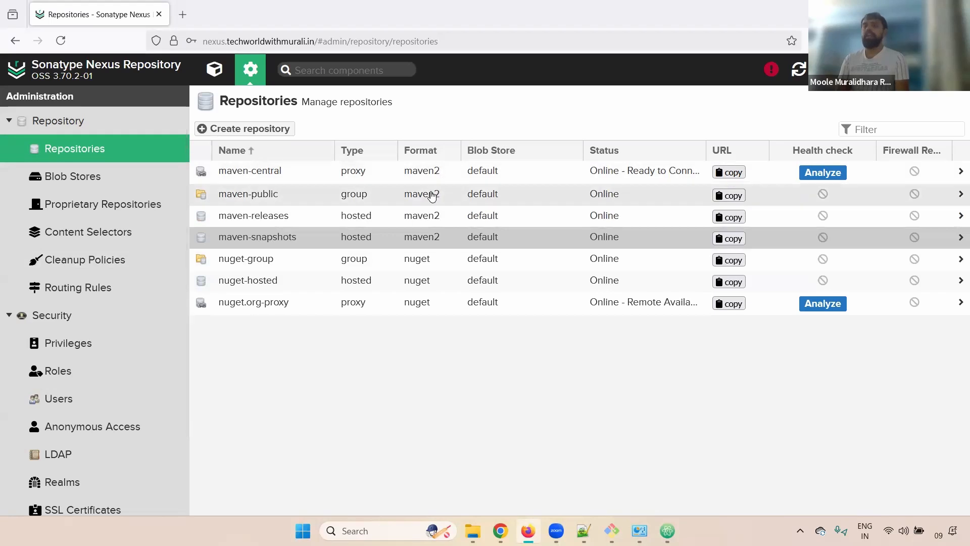
pyautogui.hotkey('alt', 'Tab')
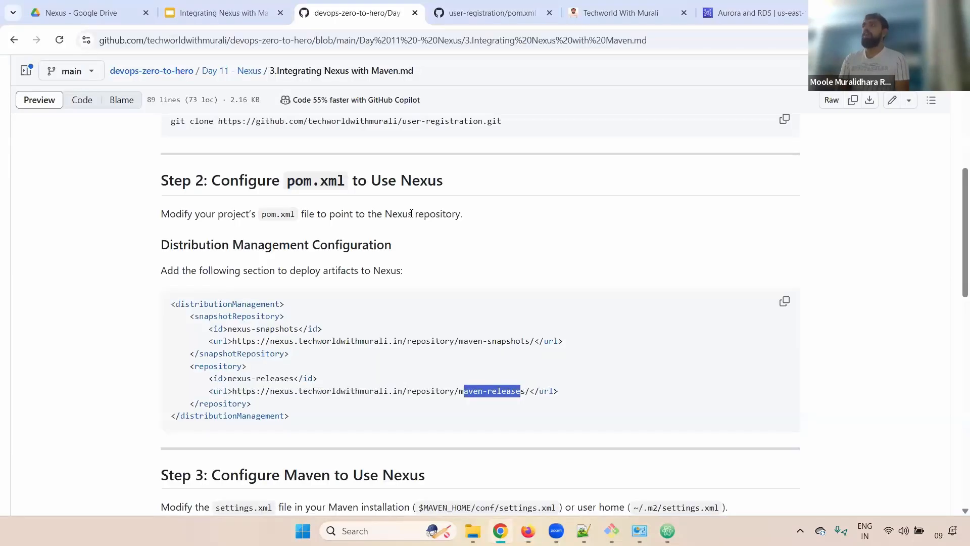
# Copy the guide's distributionManagement code block and open pom.xml in Atom.
pyautogui.click(281, 319)
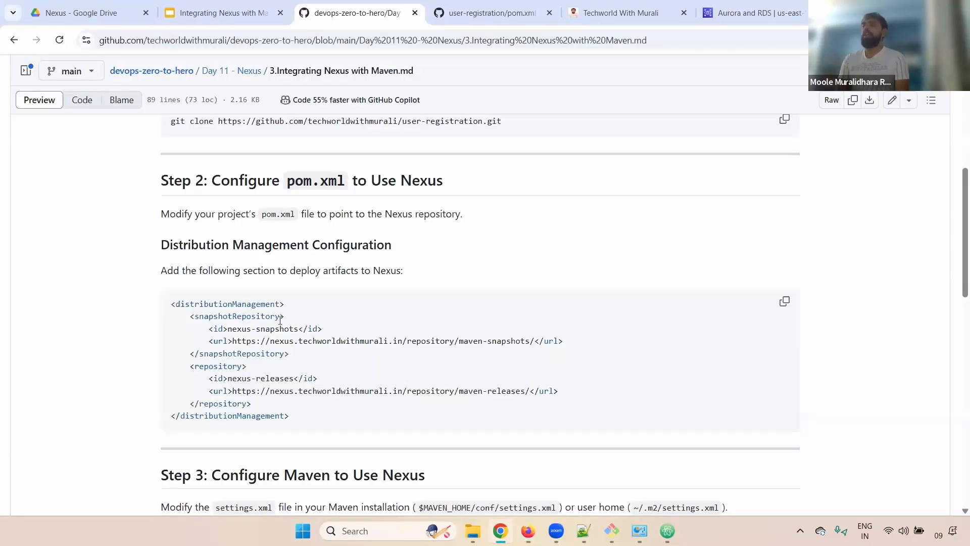
pyautogui.click(786, 302)
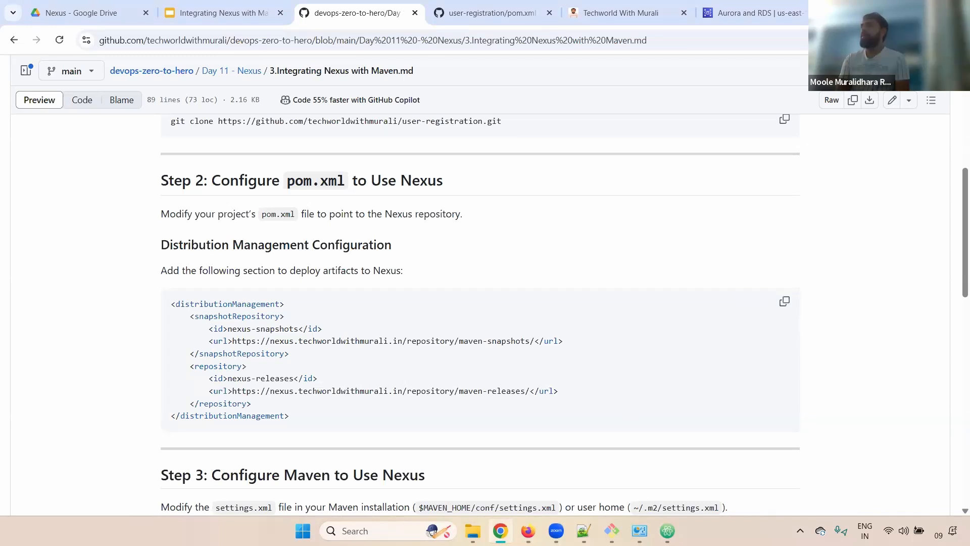
pyautogui.hotkey('alt', 'Tab')
pyautogui.click(50, 259)
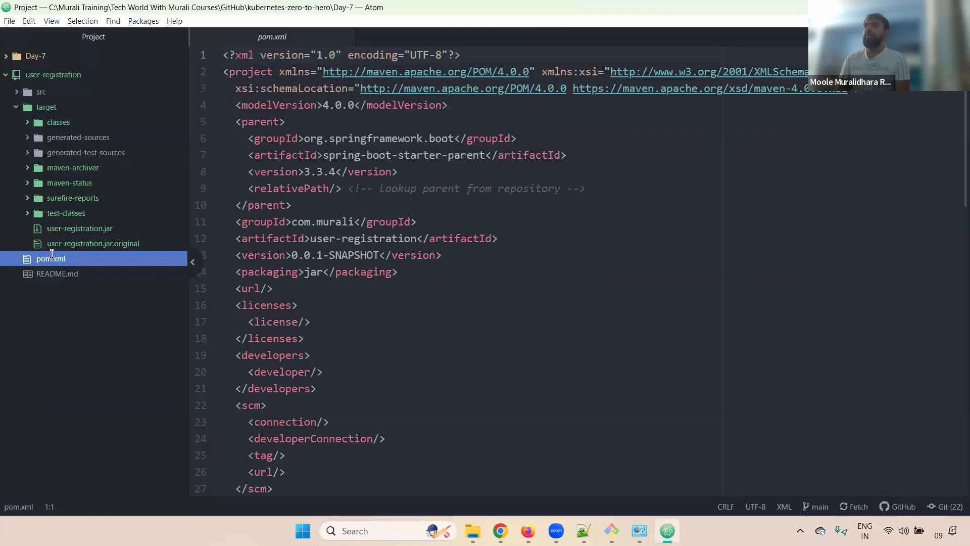
# Paste the distributionManagement block after </build> in pom.xml and save the file.
pyautogui.moveTo(464, 273); pyautogui.dragTo(324, 470)
pyautogui.click(257, 446)
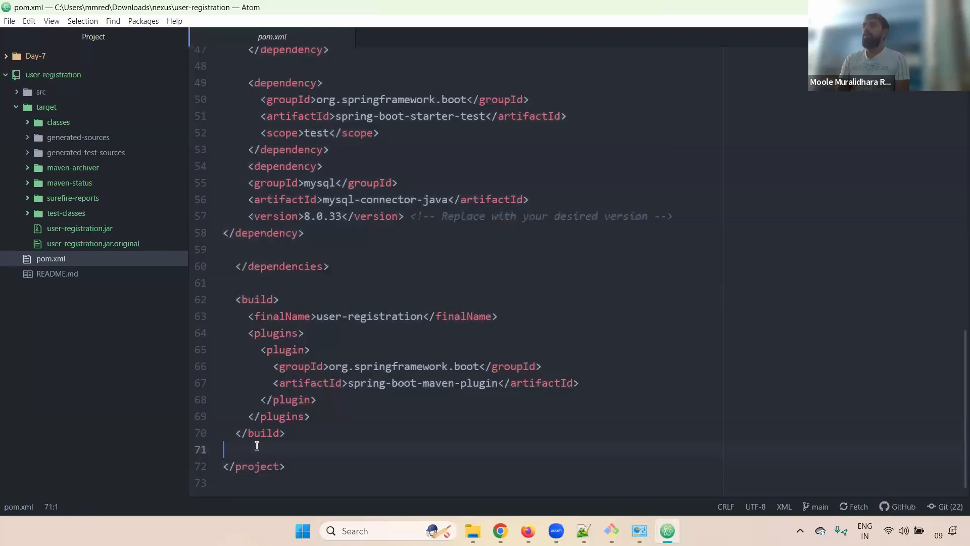
pyautogui.press('Return')
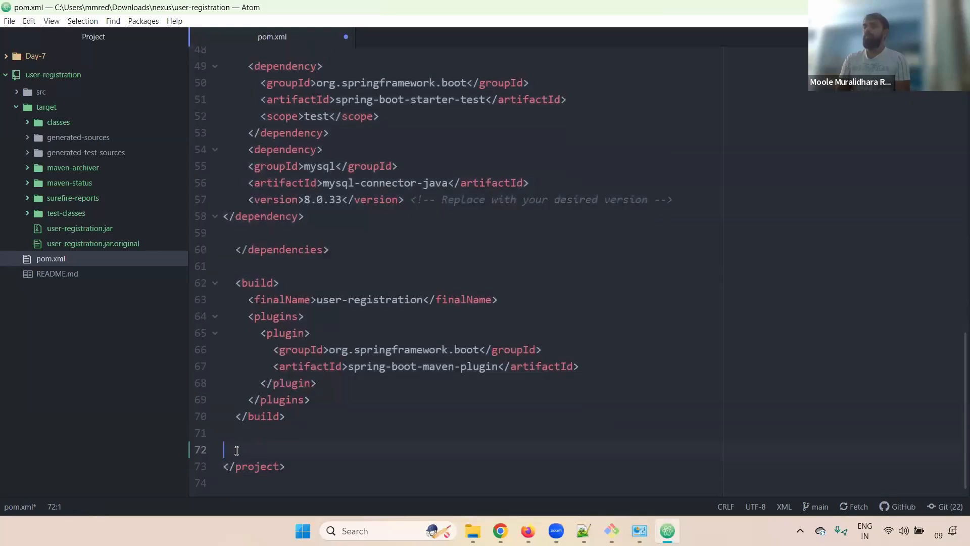
pyautogui.hotkey('ctrl', 'v')
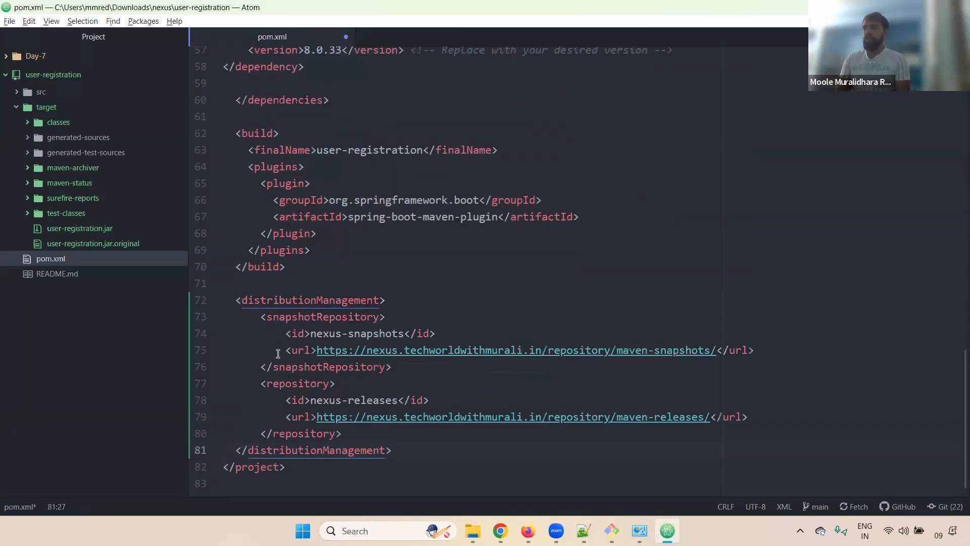
pyautogui.moveTo(245, 299); pyautogui.dragTo(457, 396)
pyautogui.click(487, 303)
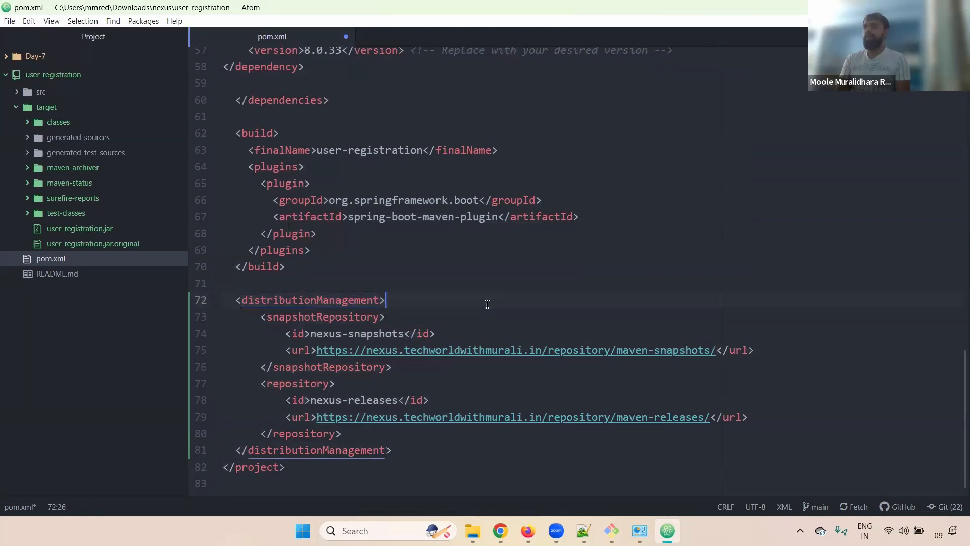
pyautogui.hotkey('ctrl', 's')
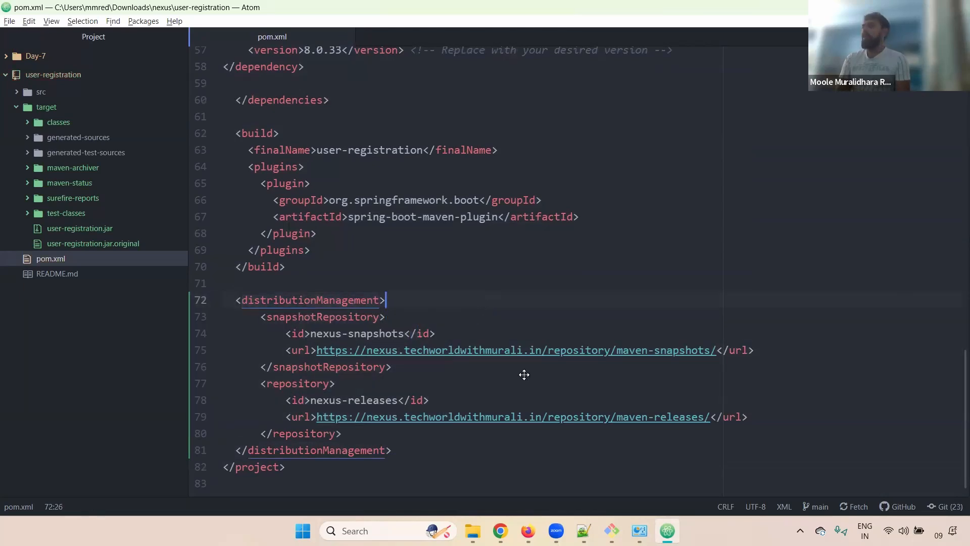
pyautogui.click(600, 521)
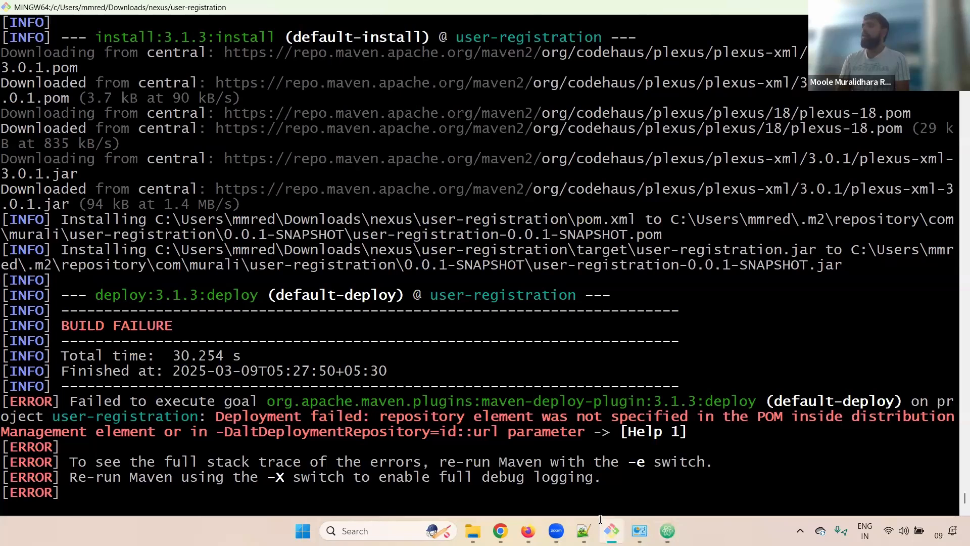
# Clear the old BUILD FAILURE output with Ctrl+L and type mvn deploy at a fresh prompt.
pyautogui.moveTo(731, 419); pyautogui.dragTo(158, 433)
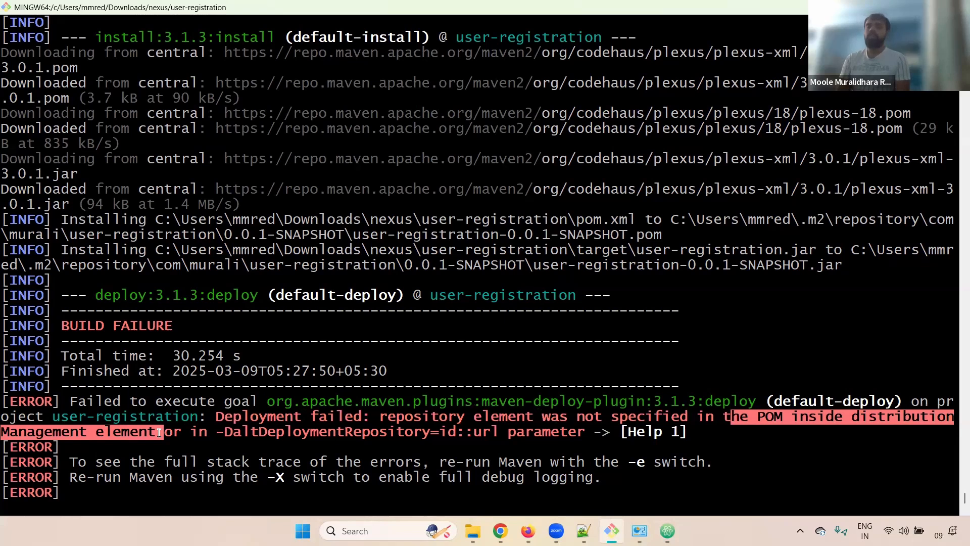
pyautogui.click(726, 314)
pyautogui.hotkey('ctrl', 'l')
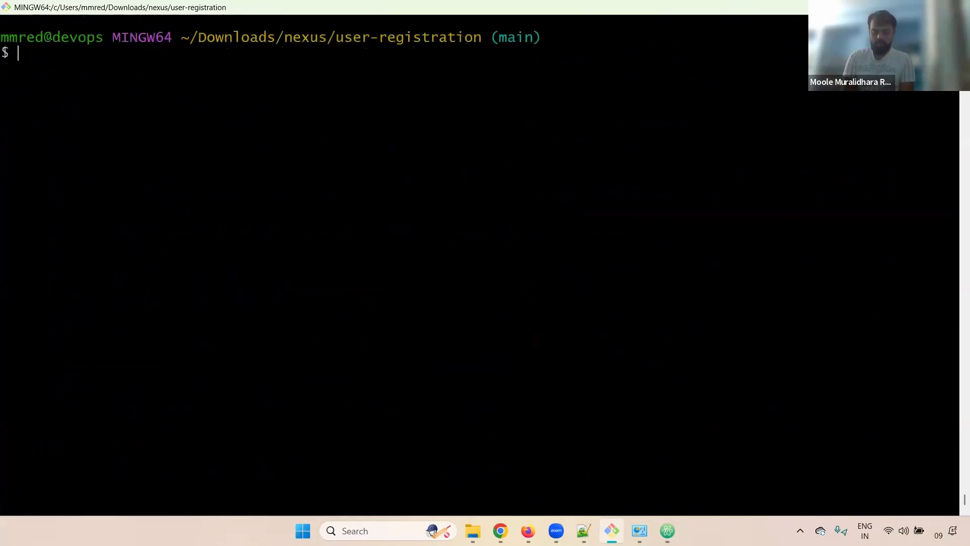
pyautogui.write('mvn')
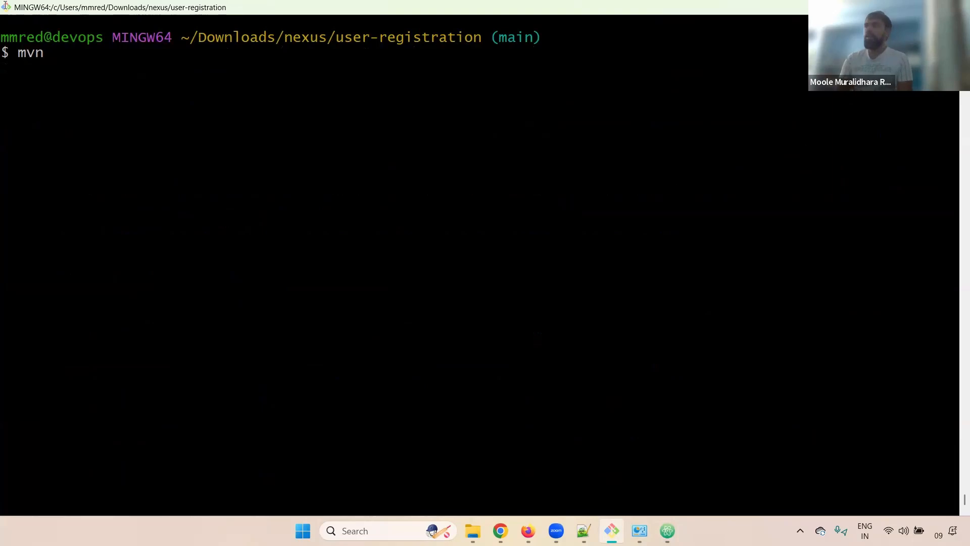
pyautogui.write(' depl')
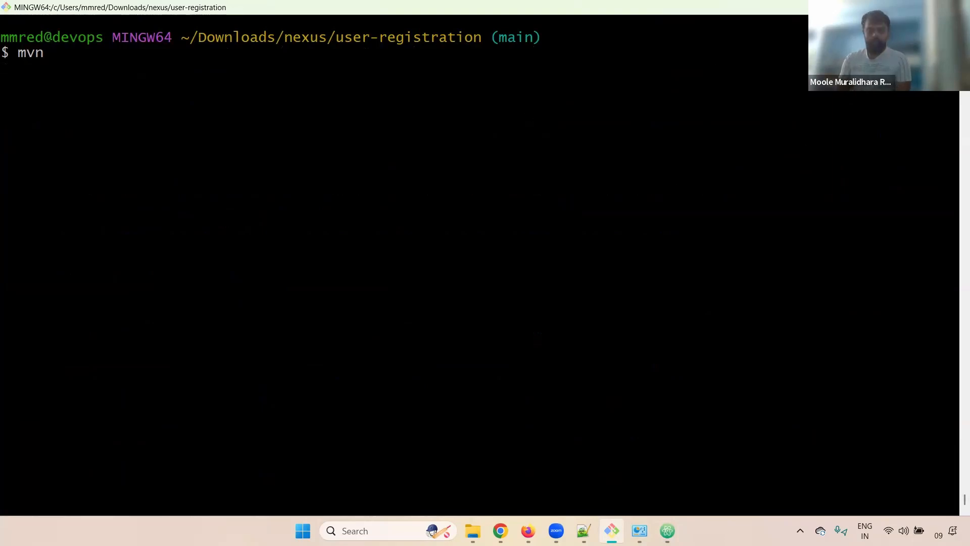
pyautogui.write('oy')
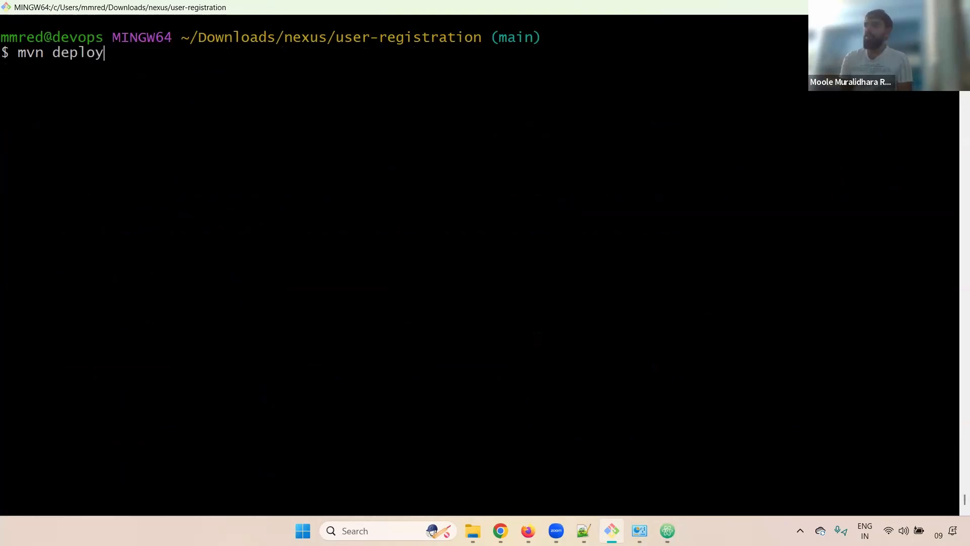
pyautogui.click(853, 458)
# Run mvn deploy and inspect the 401 Unauthorized error for the maven-snapshots URL.
pyautogui.press('Return')
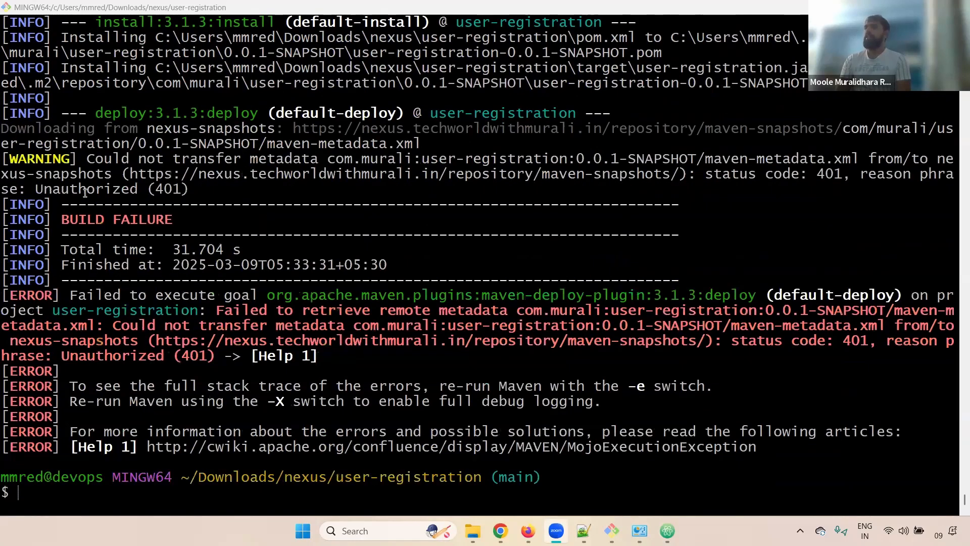
pyautogui.moveTo(108, 112); pyautogui.dragTo(241, 113)
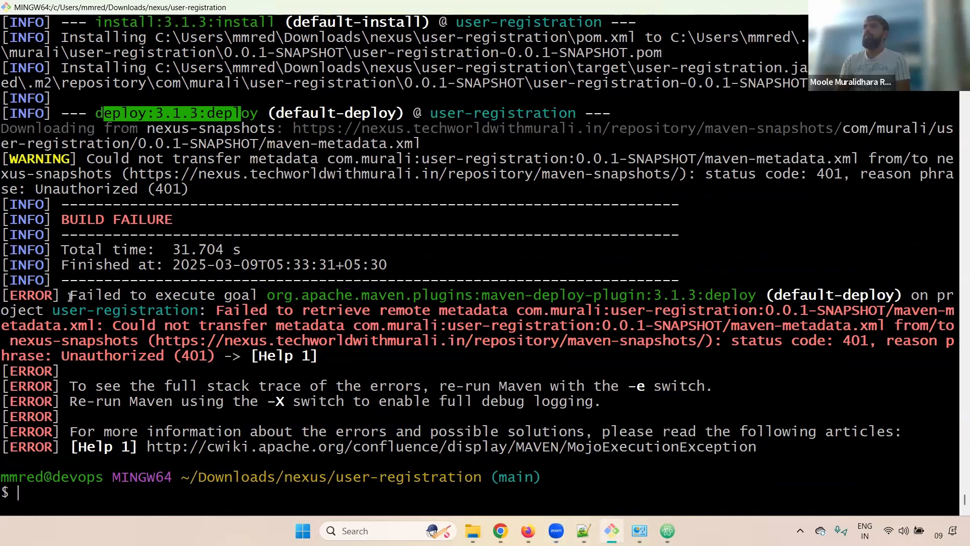
pyautogui.moveTo(70, 296); pyautogui.dragTo(865, 312)
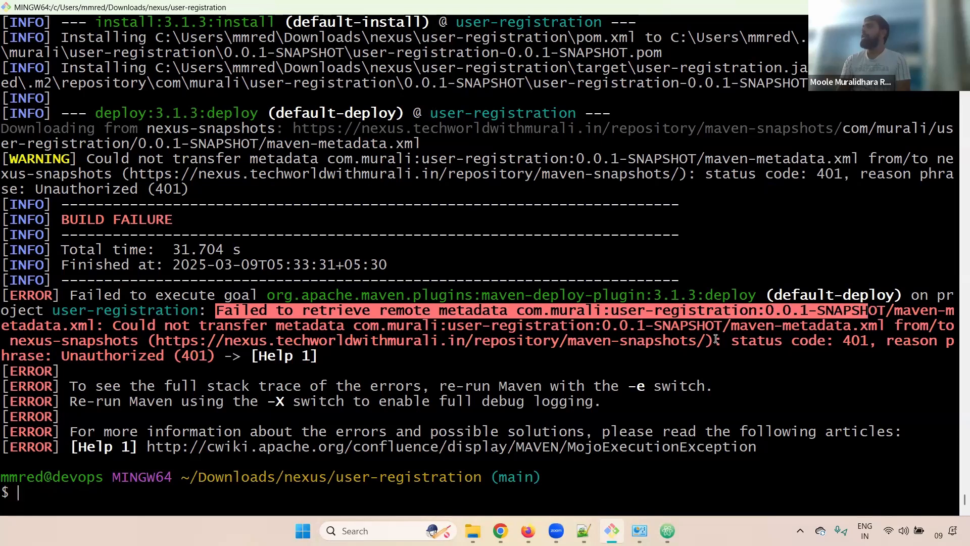
pyautogui.moveTo(726, 338); pyautogui.dragTo(865, 339)
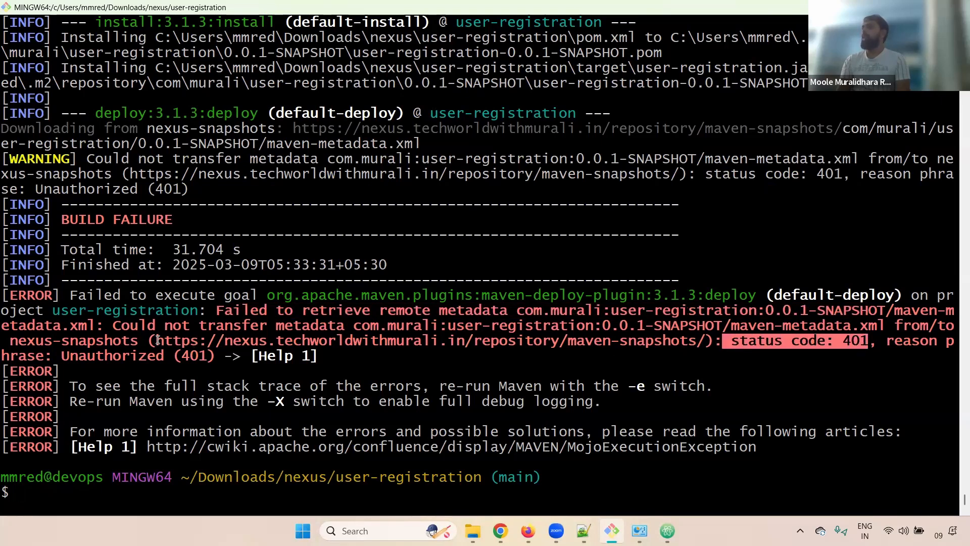
pyautogui.moveTo(156, 342); pyautogui.dragTo(693, 341)
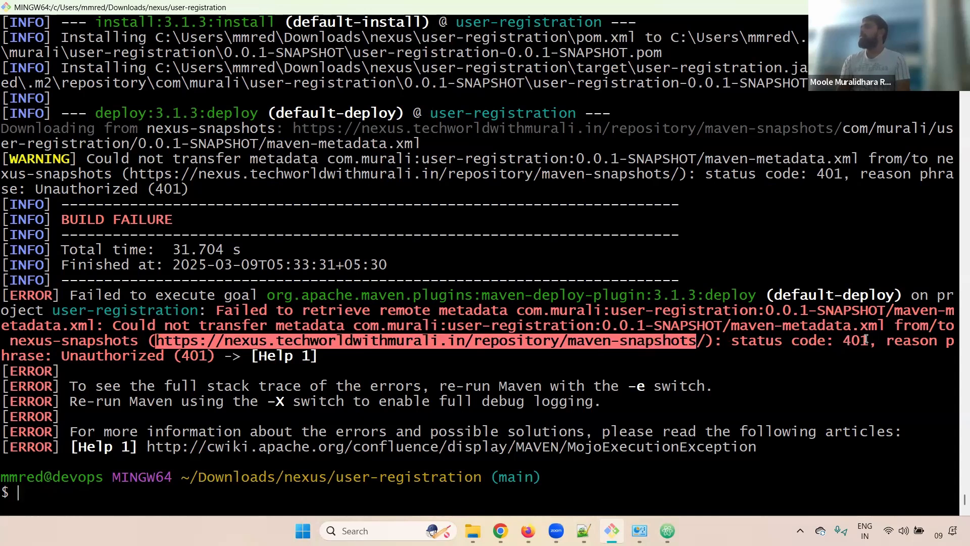
pyautogui.moveTo(867, 339); pyautogui.dragTo(567, 356)
pyautogui.click(144, 359)
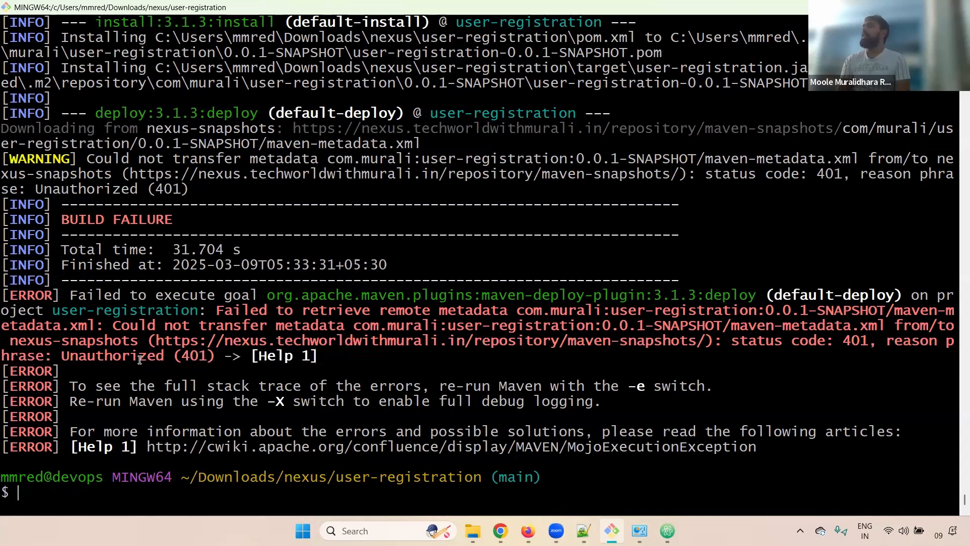
pyautogui.moveTo(63, 356); pyautogui.dragTo(160, 356)
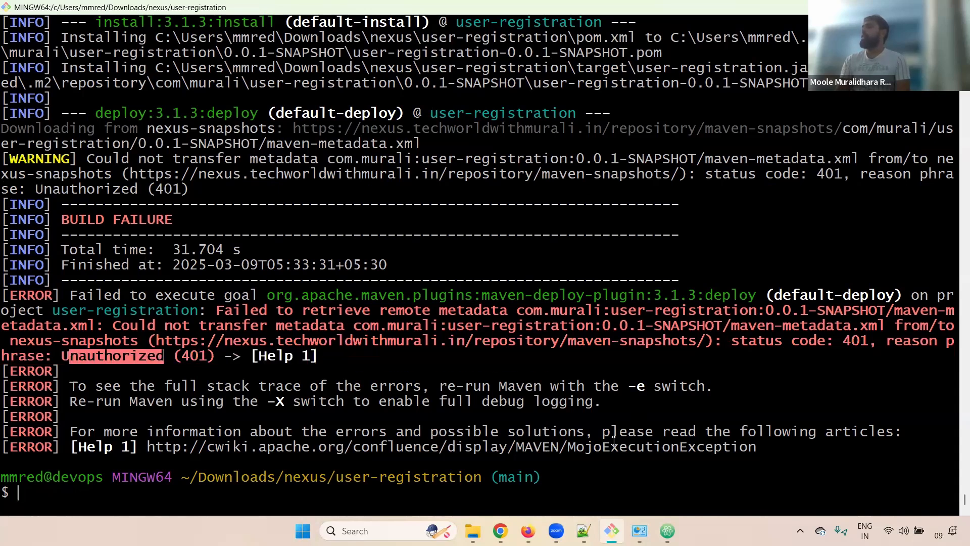
pyautogui.hotkey('alt', 'Tab')
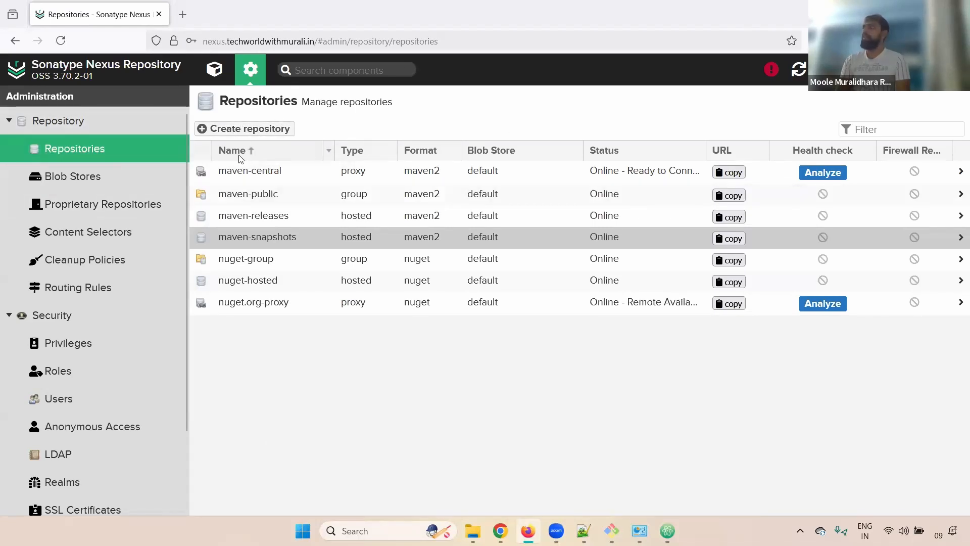
# Compare the maven-snapshots repository URL in Nexus with the metadata retrieval error in Git Bash.
pyautogui.click(247, 235)
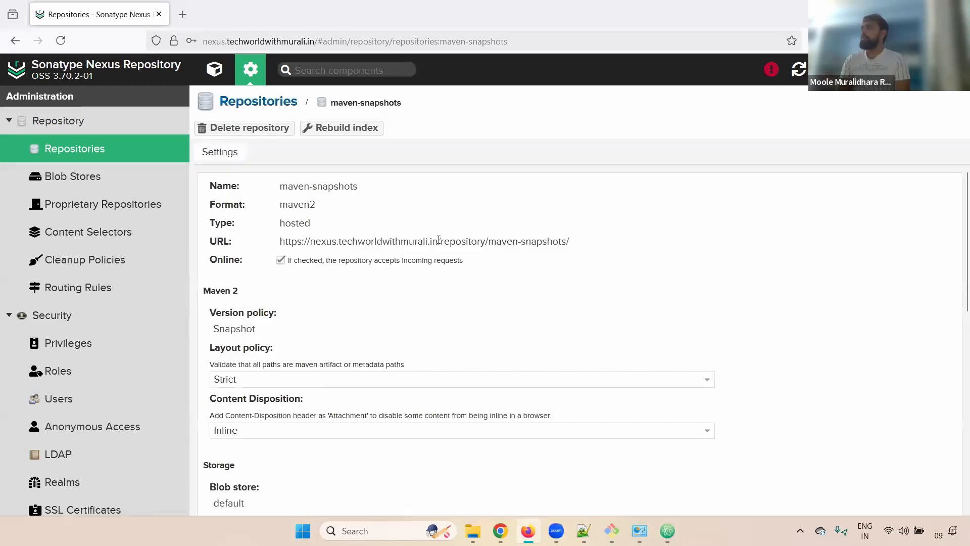
pyautogui.moveTo(570, 241); pyautogui.dragTo(222, 240)
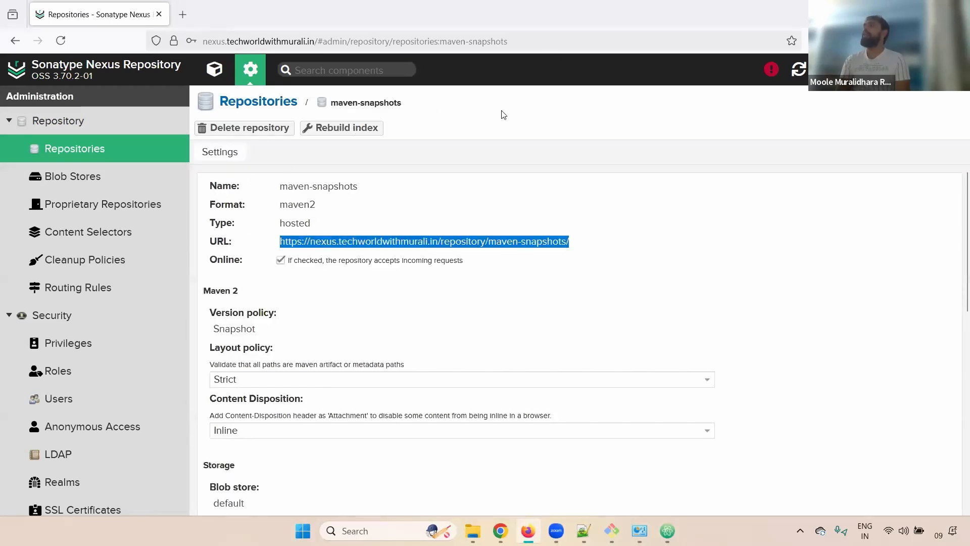
pyautogui.hotkey('alt', 'Tab')
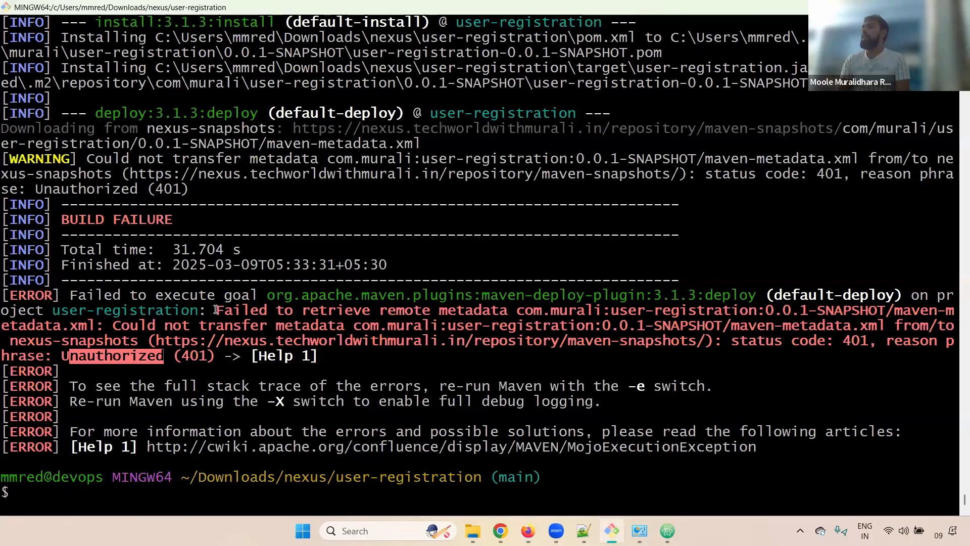
pyautogui.moveTo(220, 309); pyautogui.dragTo(241, 355)
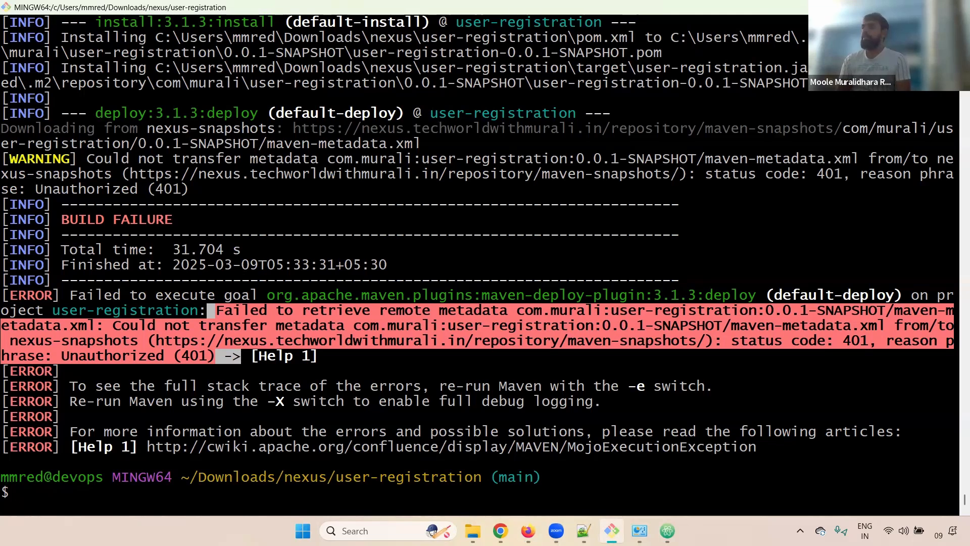
pyautogui.click(500, 531)
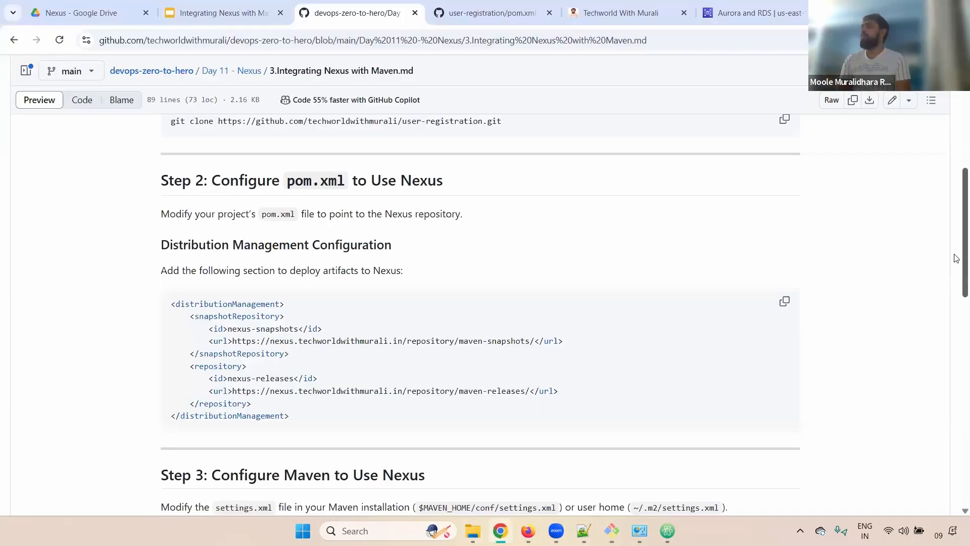
# Read the guide's Step 3 heading, the settings.xml file name and its Maven install path.
pyautogui.scroll(-5, 956, 258)
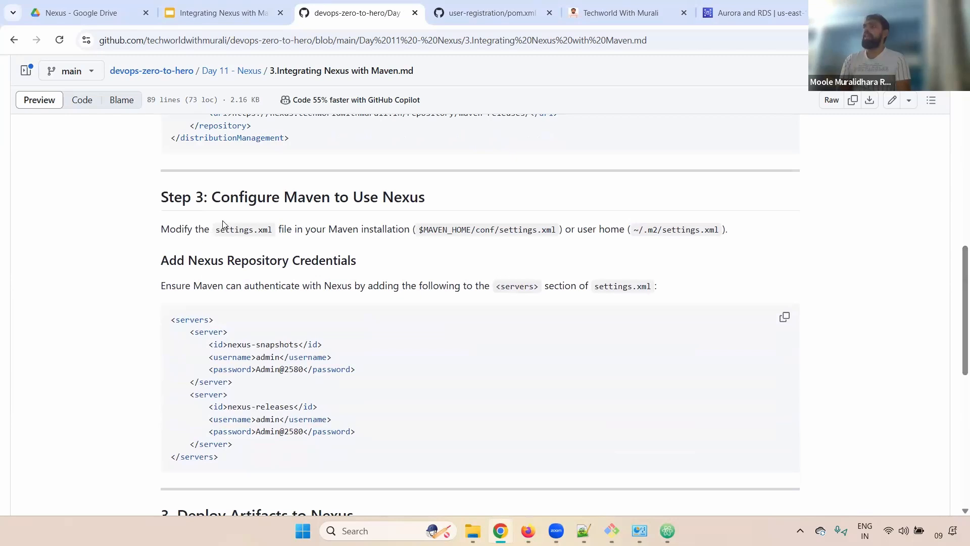
pyautogui.moveTo(212, 198); pyautogui.dragTo(436, 204)
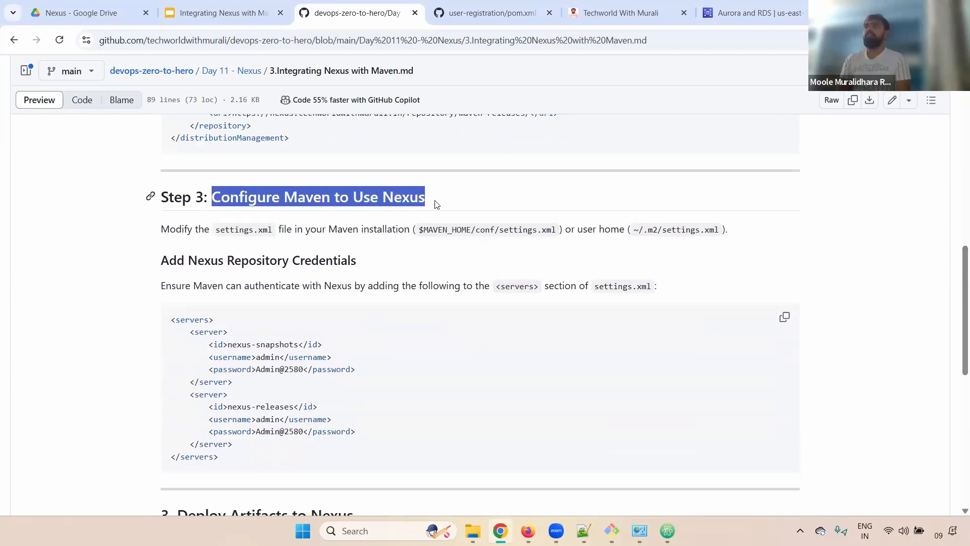
pyautogui.doubleClick(235, 230)
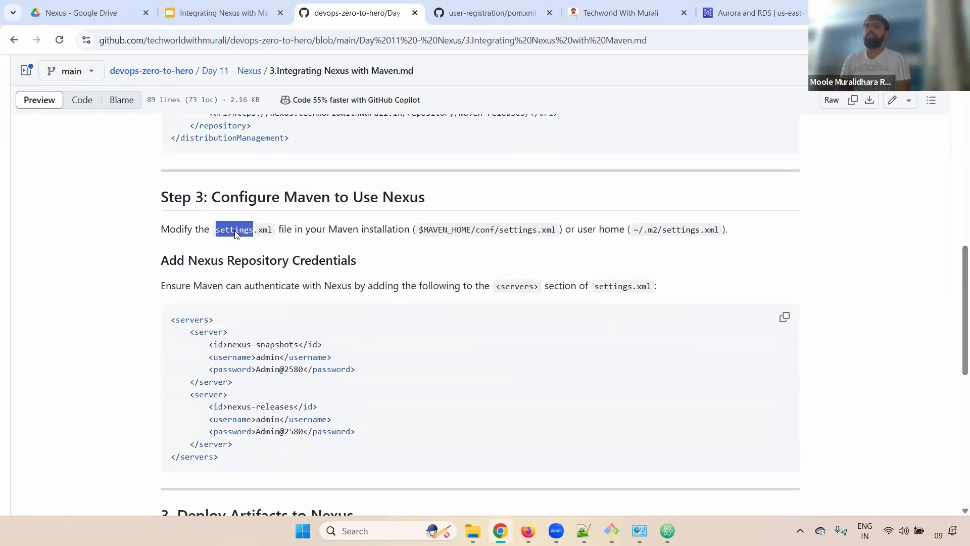
pyautogui.moveTo(316, 229); pyautogui.dragTo(151, 260)
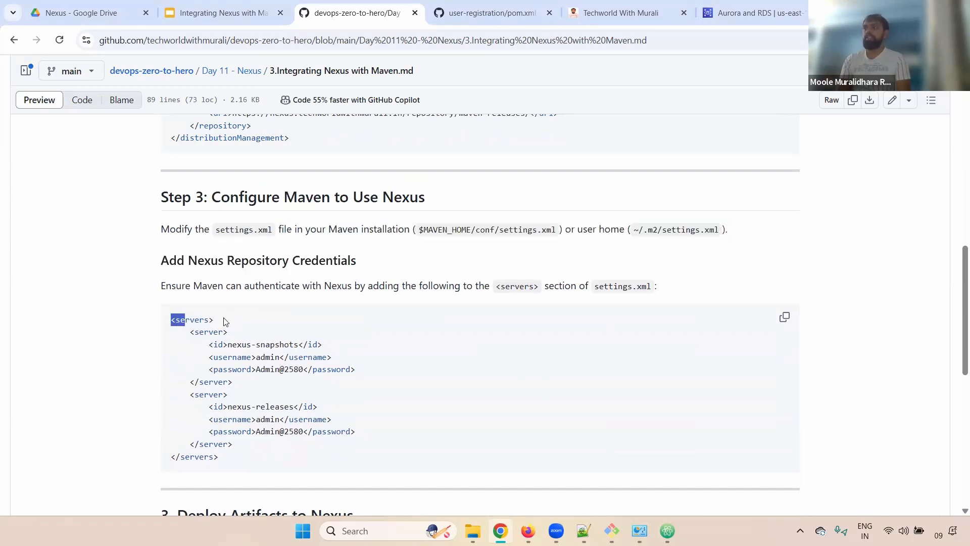
pyautogui.tripleClick(231, 321)
# Review the nexus-snapshots and nexus-releases server credential entries, then go back to Git Bash.
pyautogui.moveTo(187, 331); pyautogui.dragTo(277, 338)
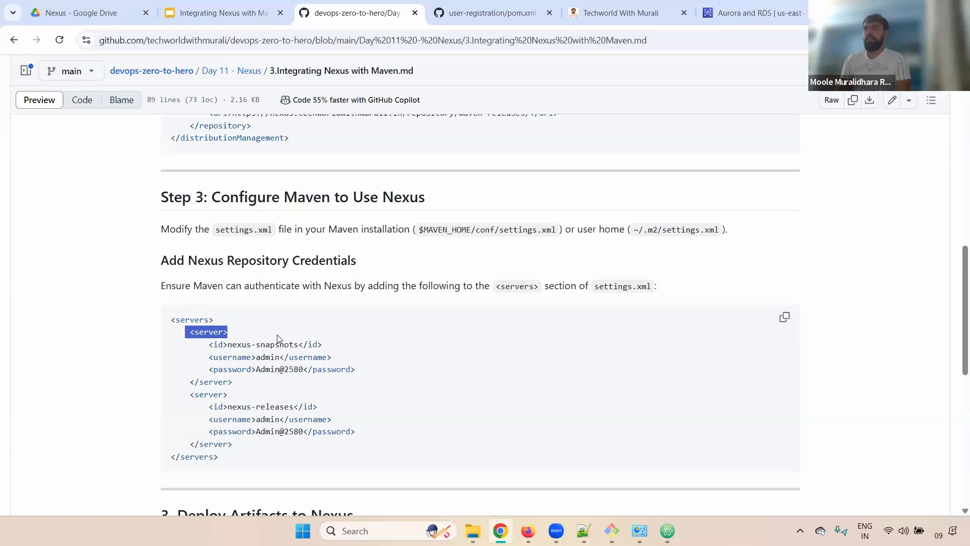
pyautogui.doubleClick(229, 346)
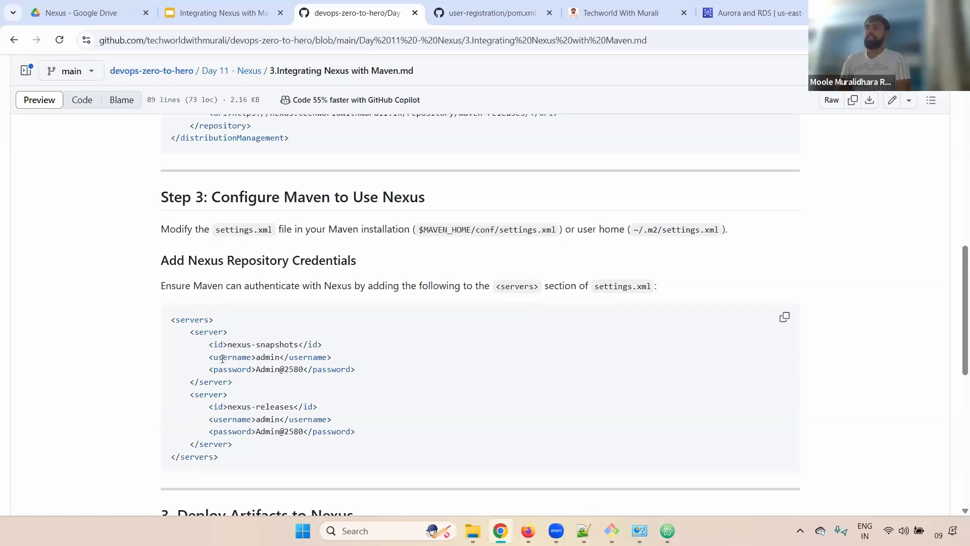
pyautogui.doubleClick(227, 356)
pyautogui.click(248, 367)
pyautogui.tripleClick(233, 369)
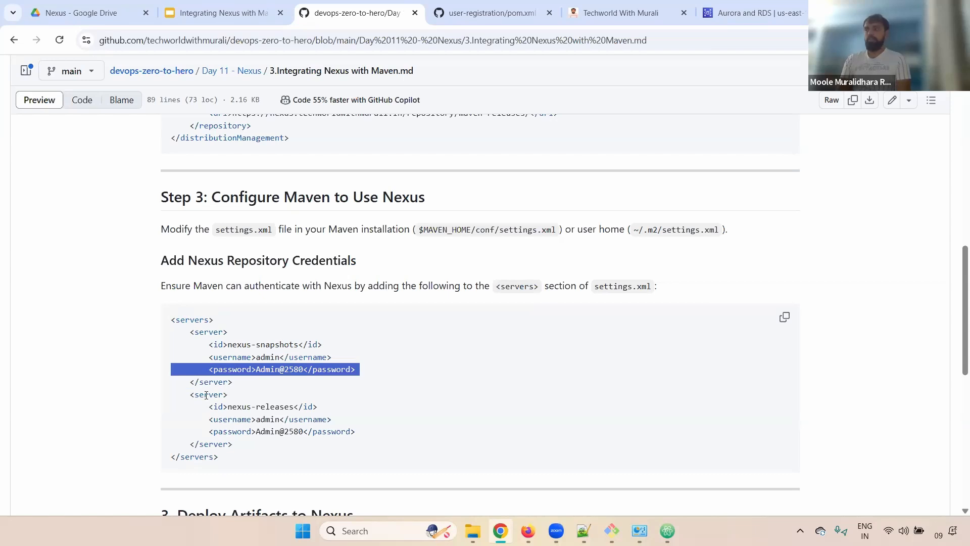
pyautogui.moveTo(190, 395); pyautogui.dragTo(365, 434)
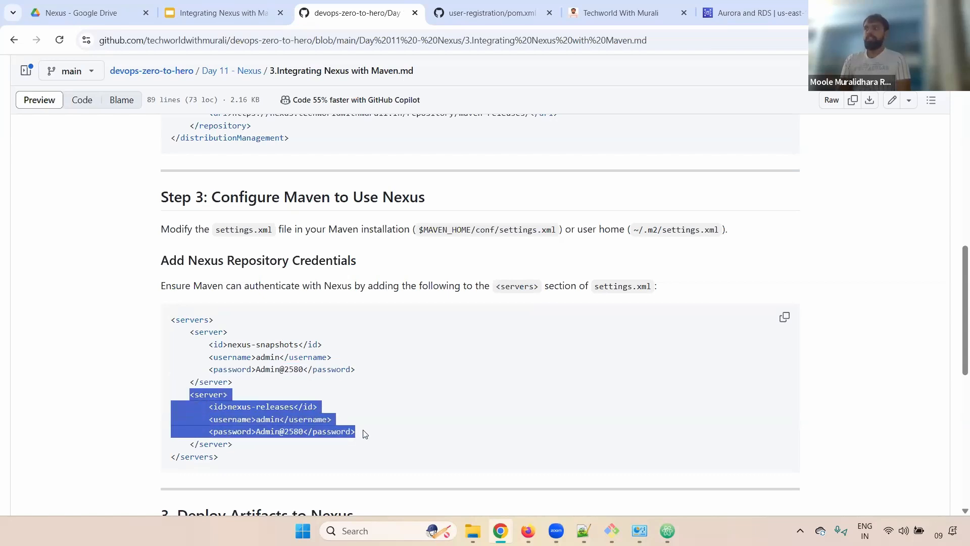
pyautogui.click(232, 423)
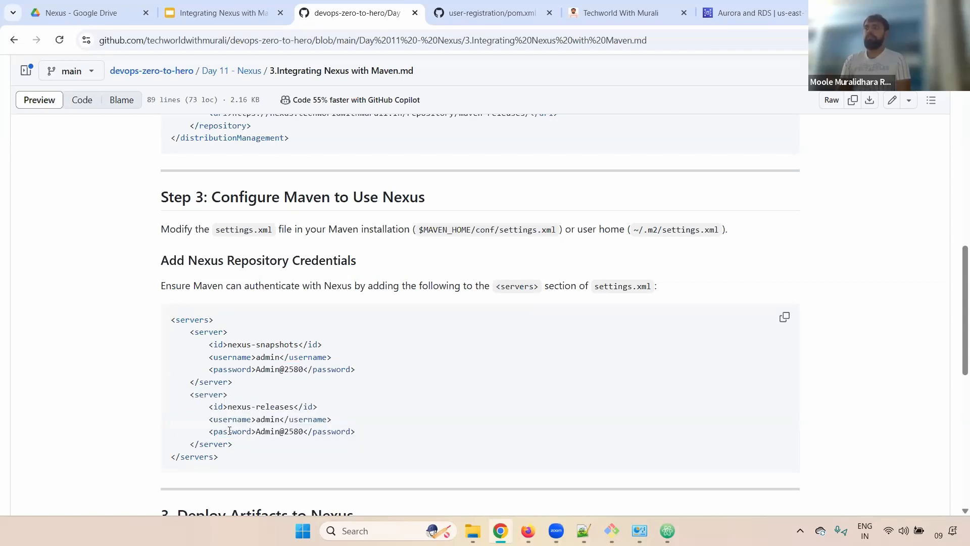
pyautogui.doubleClick(230, 431)
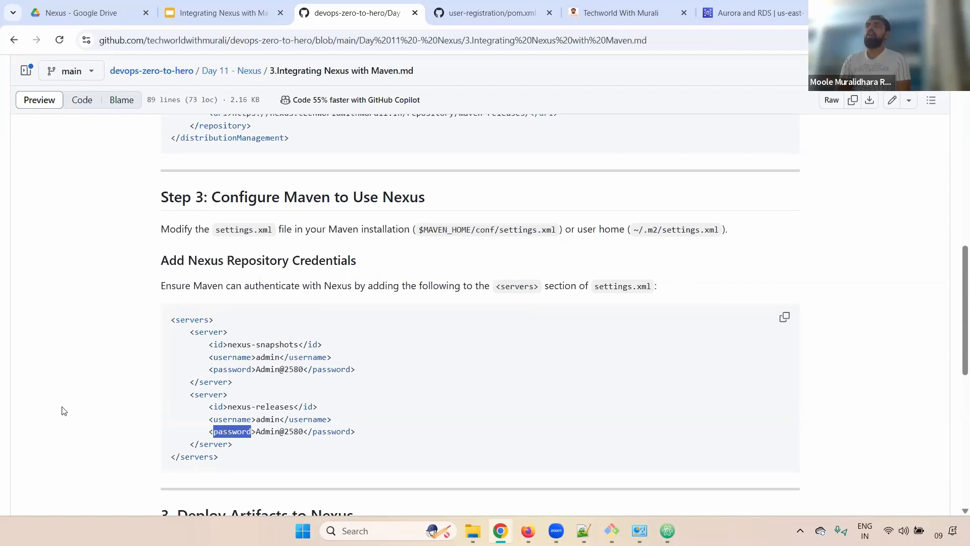
pyautogui.moveTo(209, 407); pyautogui.dragTo(340, 415)
pyautogui.hotkey('alt', 'Tab')
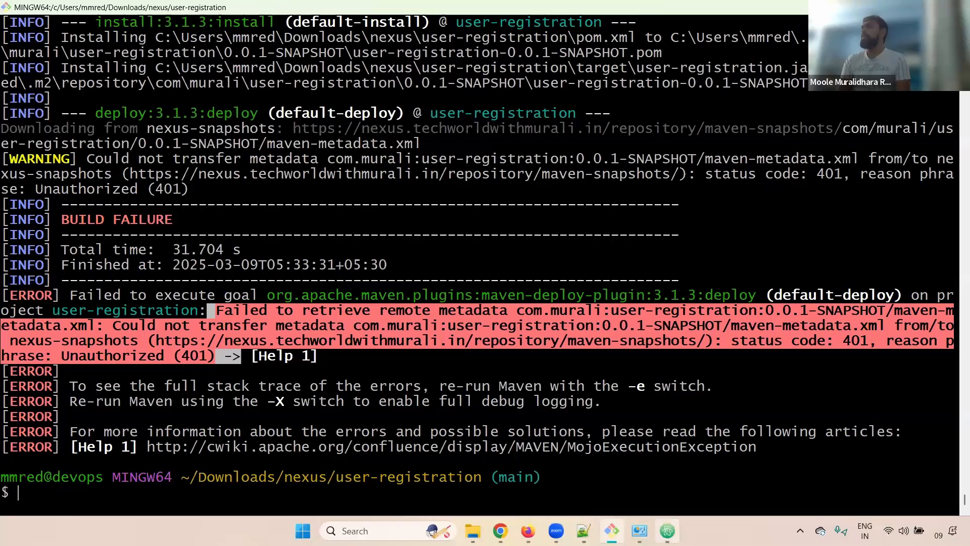
# Compare pom.xml's line 74 nexus-snapshots id with the guide's nexus-snapshots server id.
pyautogui.click(667, 530)
pyautogui.moveTo(435, 333); pyautogui.dragTo(284, 335)
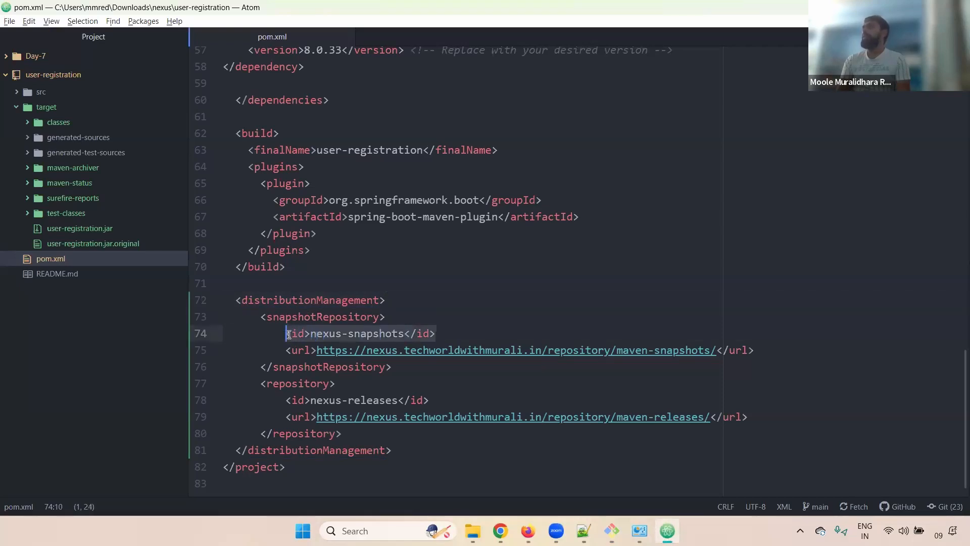
pyautogui.click(396, 337)
pyautogui.hotkey('alt', 'Tab')
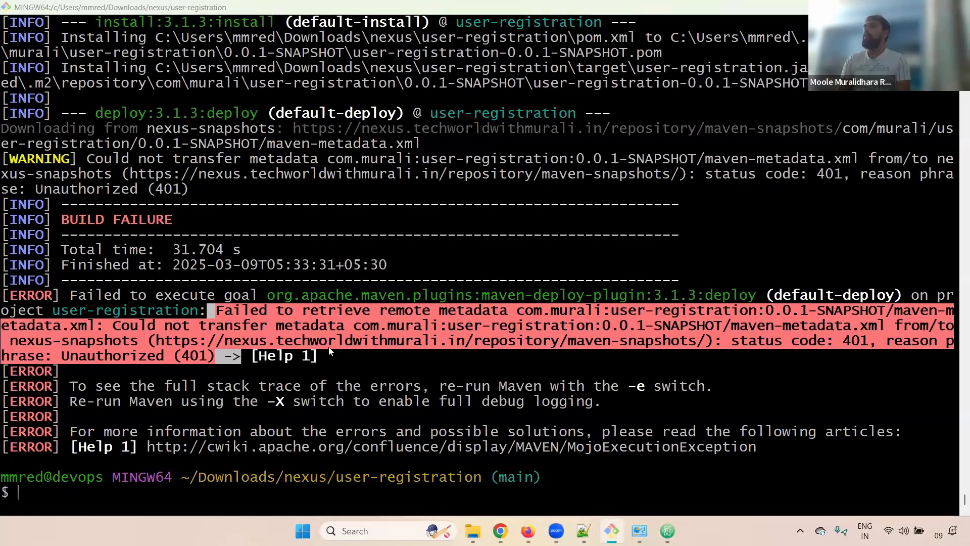
pyautogui.hotkey('alt', 'Tab')
pyautogui.click(289, 361)
pyautogui.moveTo(196, 340); pyautogui.dragTo(334, 346)
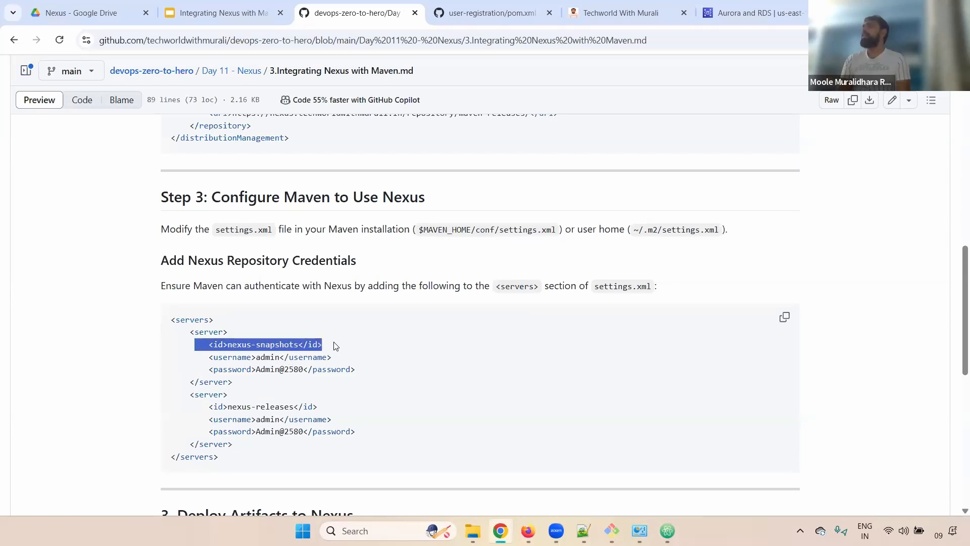
# Examine the nexus-snapshots server's admin username and password lines and the second server's username.
pyautogui.hotkey('alt', 'Tab')
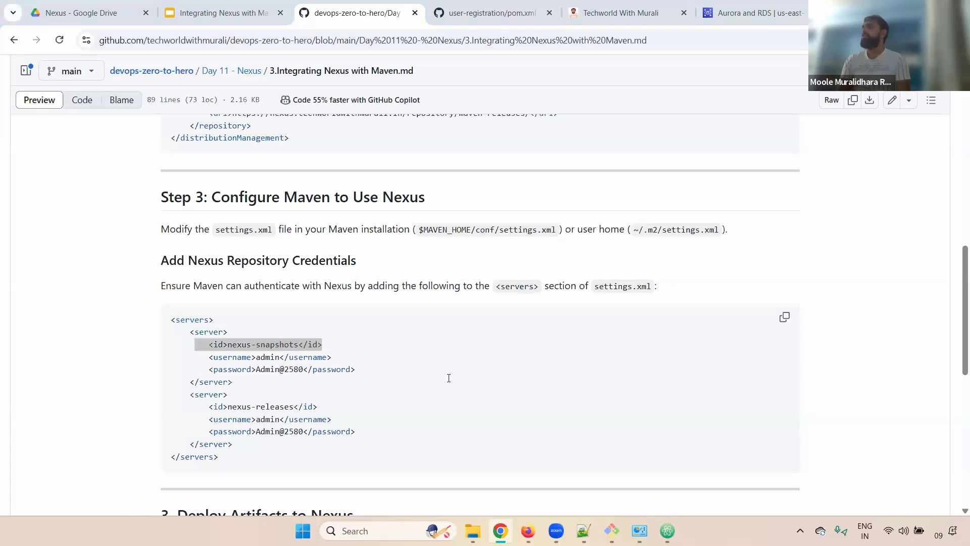
pyautogui.hotkey('alt', 'Tab')
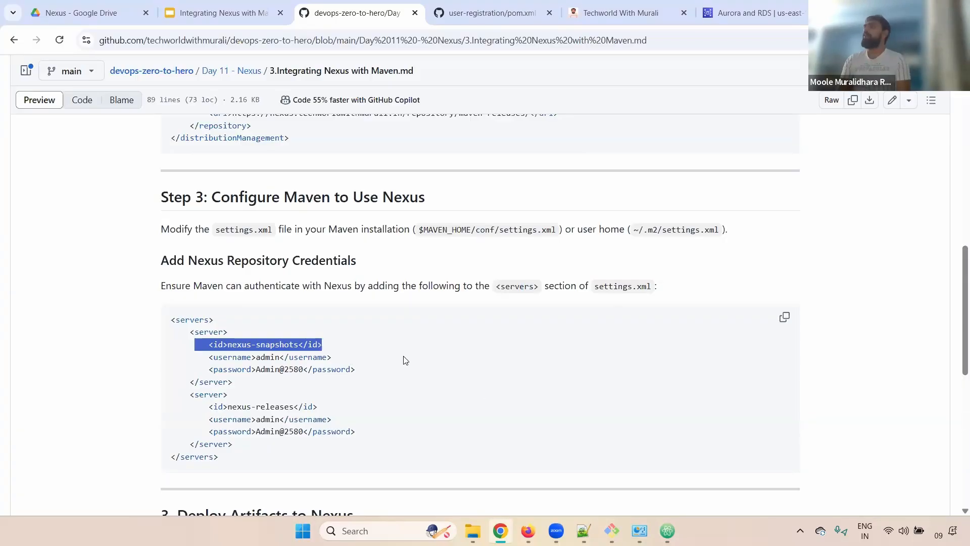
pyautogui.click(392, 361)
pyautogui.moveTo(355, 369); pyautogui.dragTo(155, 363)
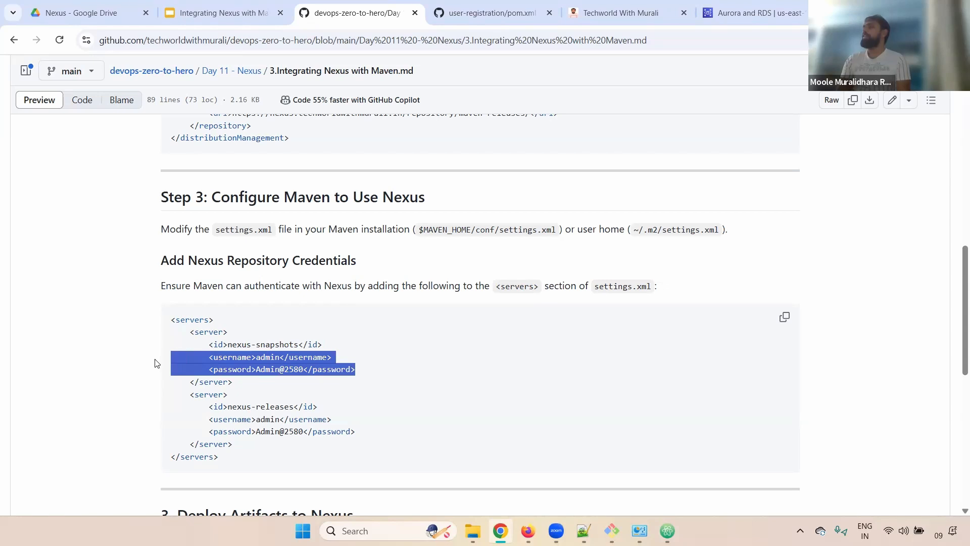
pyautogui.click(275, 365)
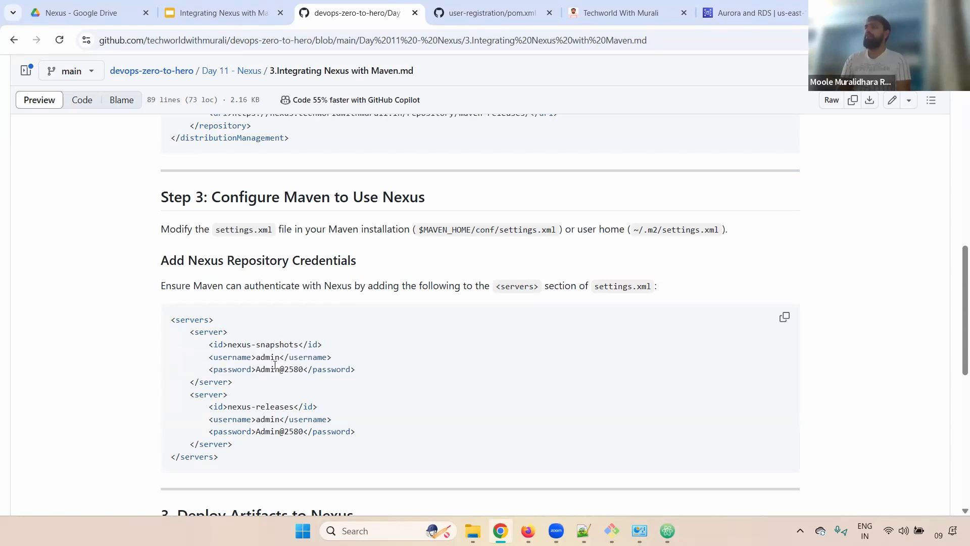
pyautogui.tripleClick(275, 365)
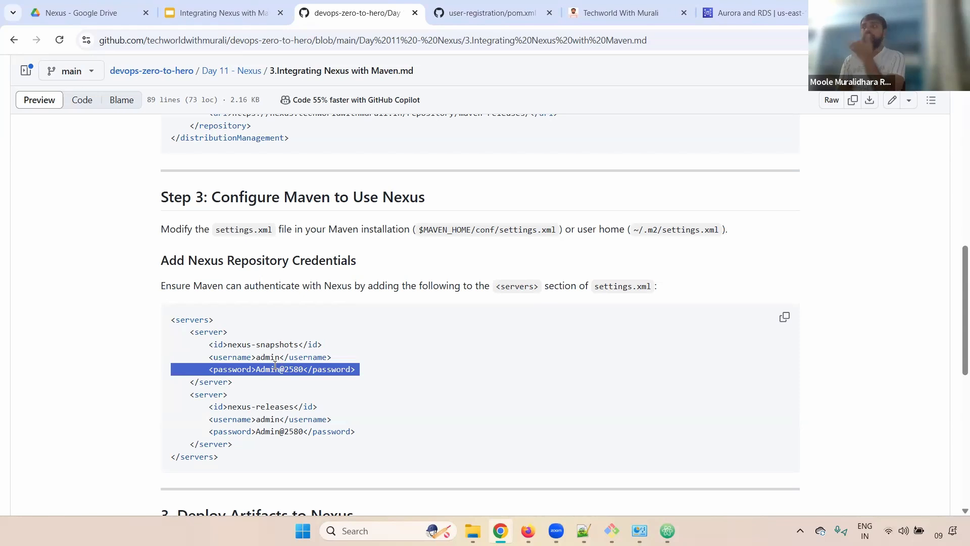
pyautogui.doubleClick(292, 361)
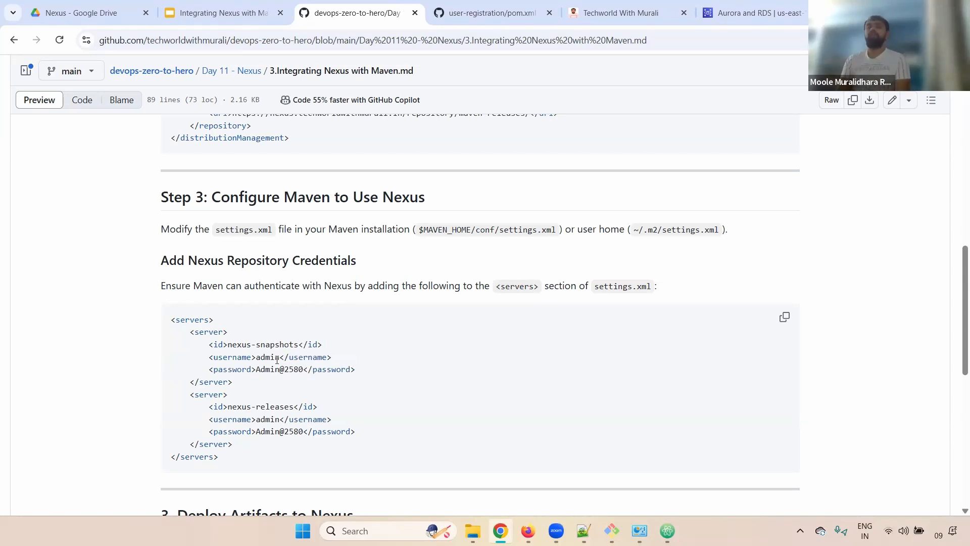
pyautogui.doubleClick(277, 360)
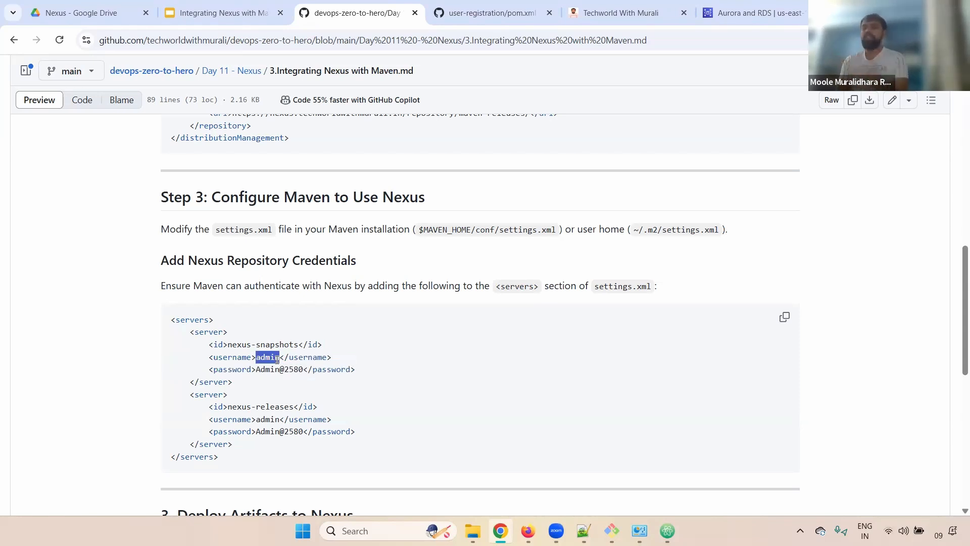
pyautogui.moveTo(372, 370); pyautogui.dragTo(346, 369)
pyautogui.moveTo(233, 363); pyautogui.dragTo(157, 361)
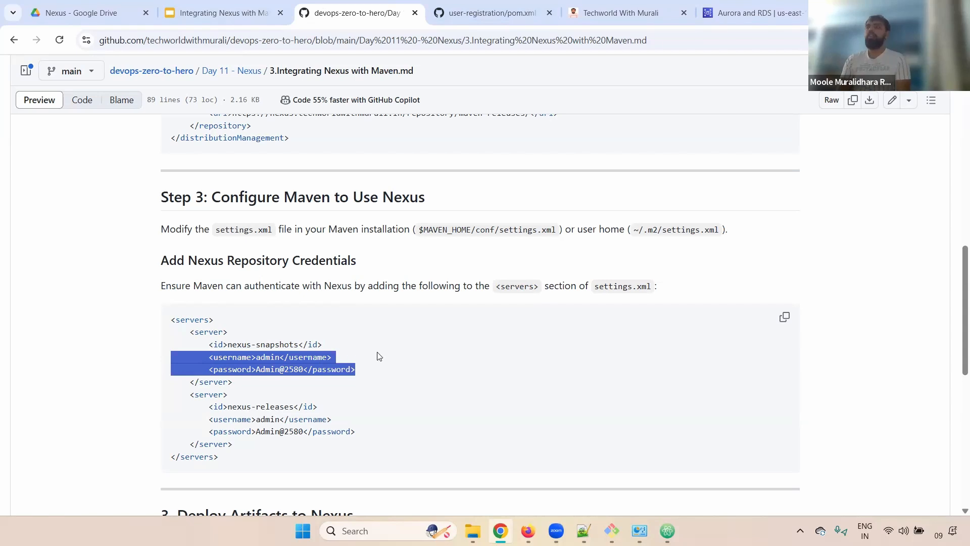
pyautogui.click(370, 391)
pyautogui.moveTo(355, 369); pyautogui.dragTo(152, 364)
pyautogui.moveTo(332, 419); pyautogui.dragTo(182, 418)
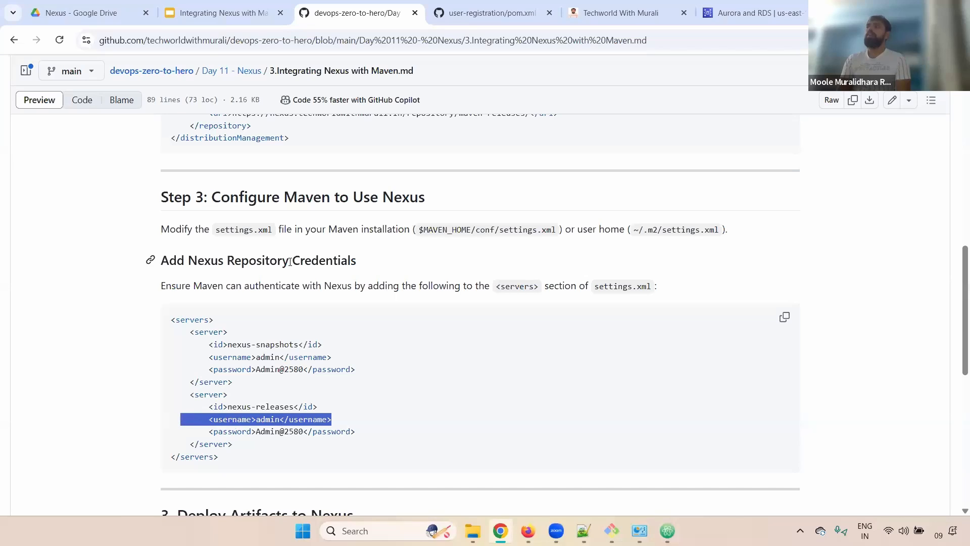
# Note where settings.xml lives: Maven's conf folder and the user-home ~/.m2/settings.xml.
pyautogui.doubleClick(239, 230)
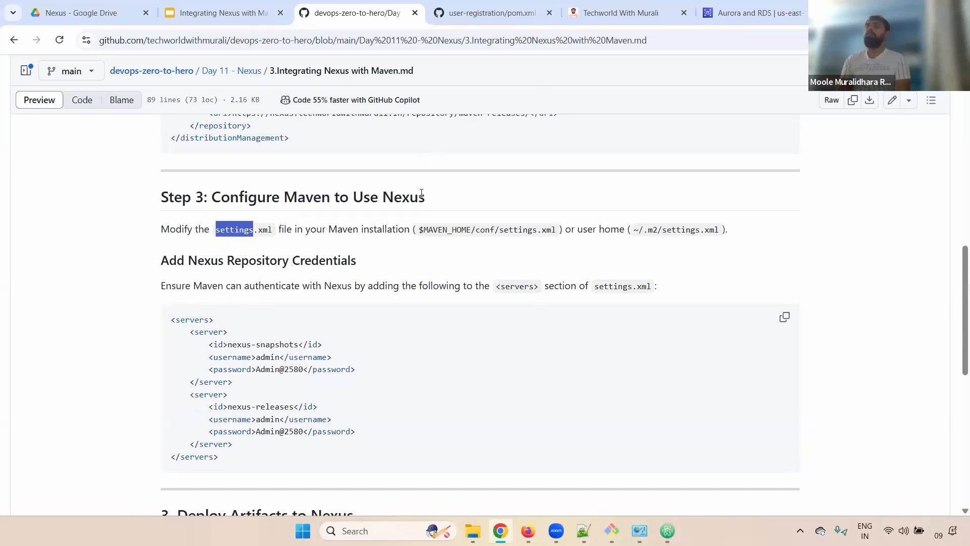
pyautogui.doubleClick(484, 230)
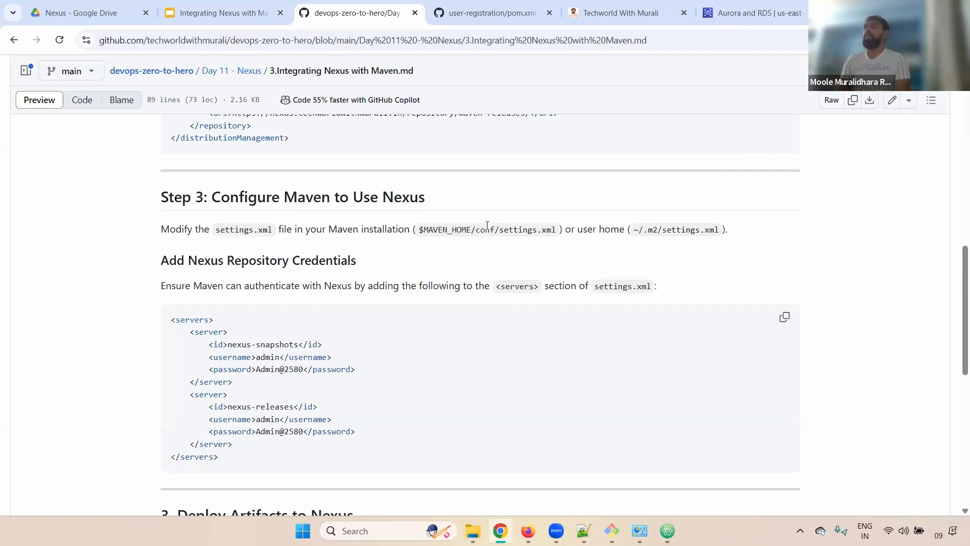
pyautogui.doubleClick(488, 226)
pyautogui.moveTo(556, 230); pyautogui.dragTo(500, 229)
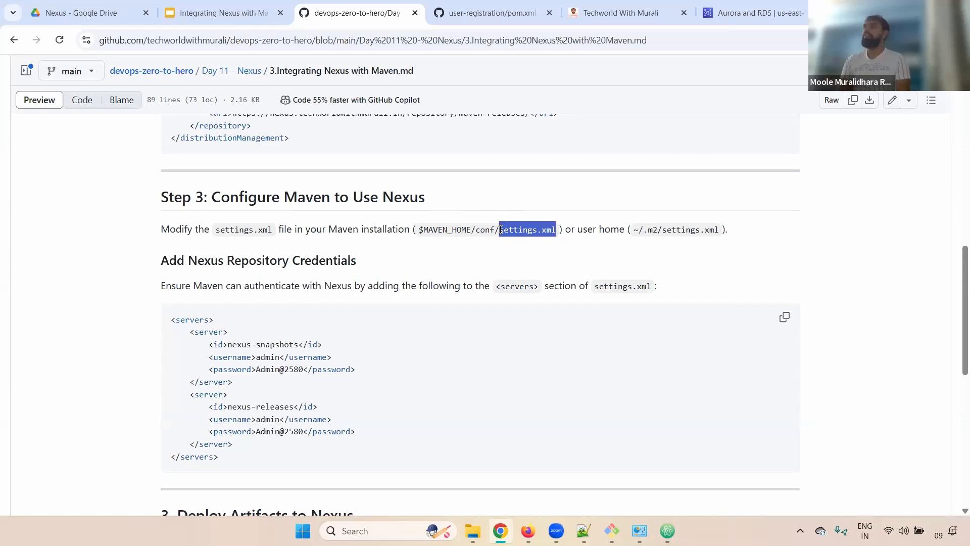
pyautogui.moveTo(197, 333); pyautogui.dragTo(315, 417)
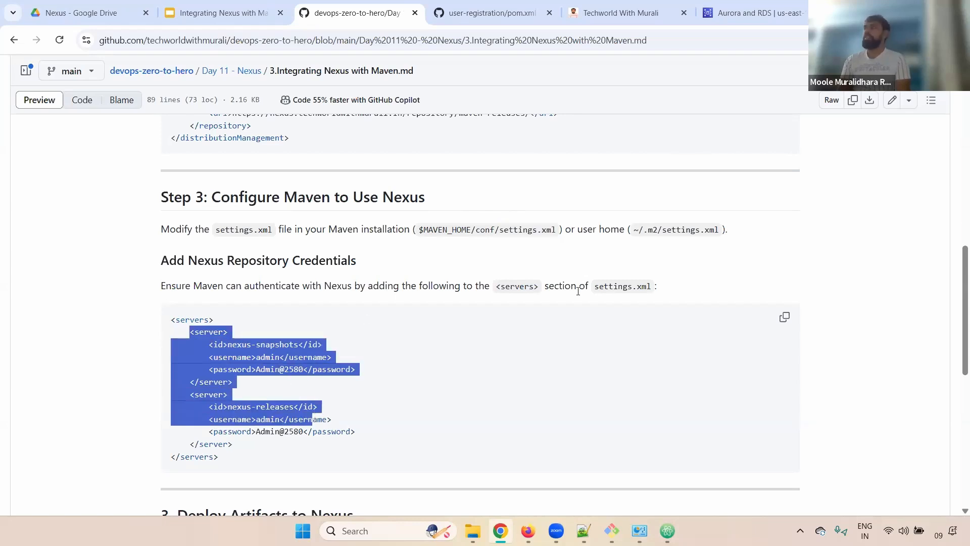
pyautogui.moveTo(644, 230); pyautogui.dragTo(658, 231)
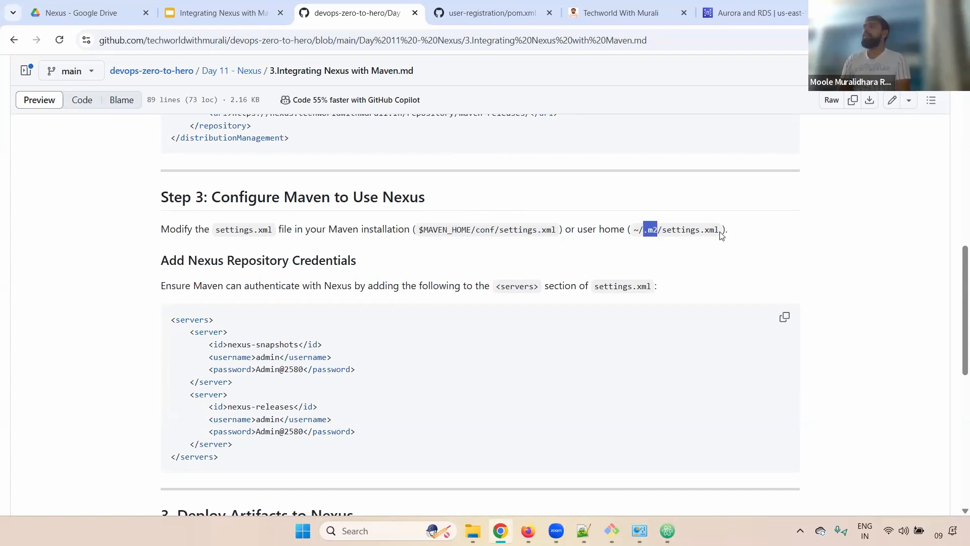
pyautogui.moveTo(720, 231); pyautogui.dragTo(661, 231)
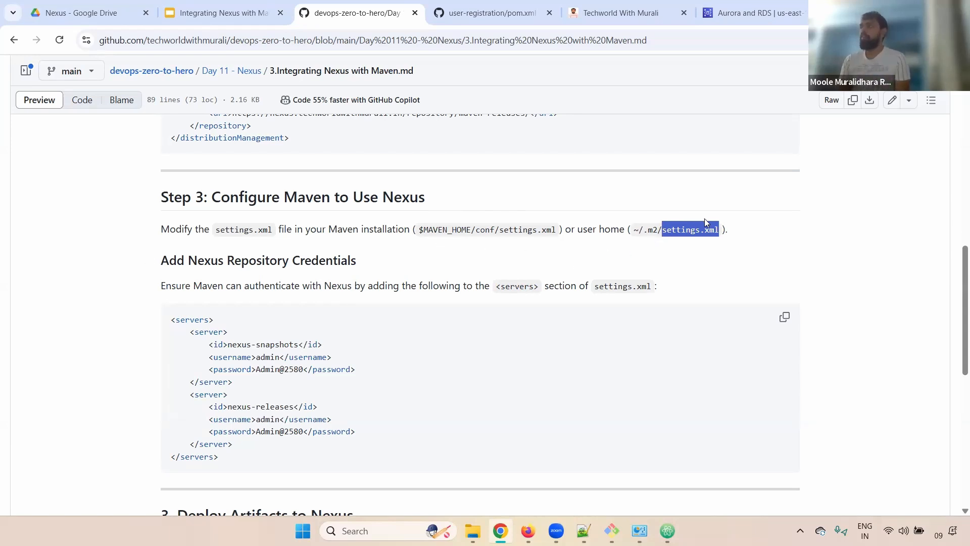
pyautogui.moveTo(718, 231); pyautogui.dragTo(626, 229)
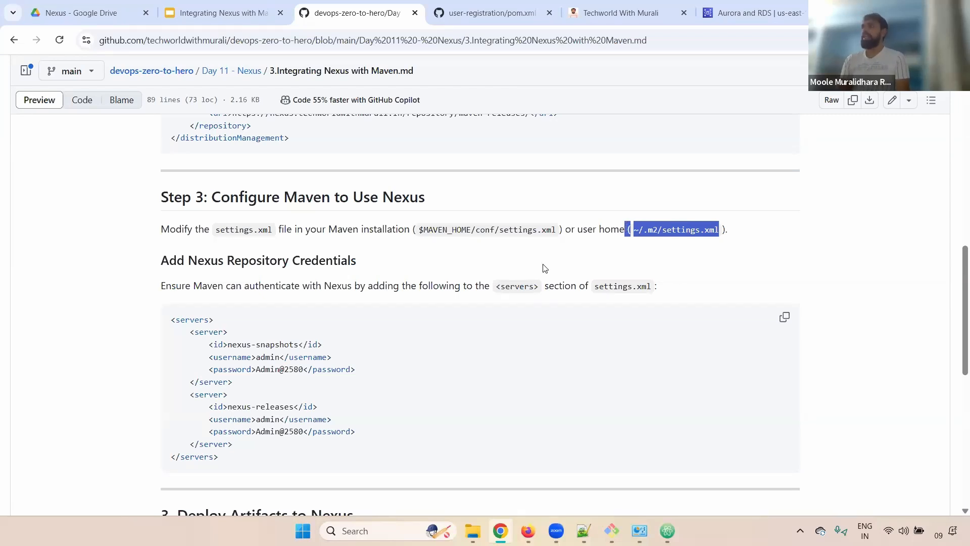
pyautogui.click(494, 274)
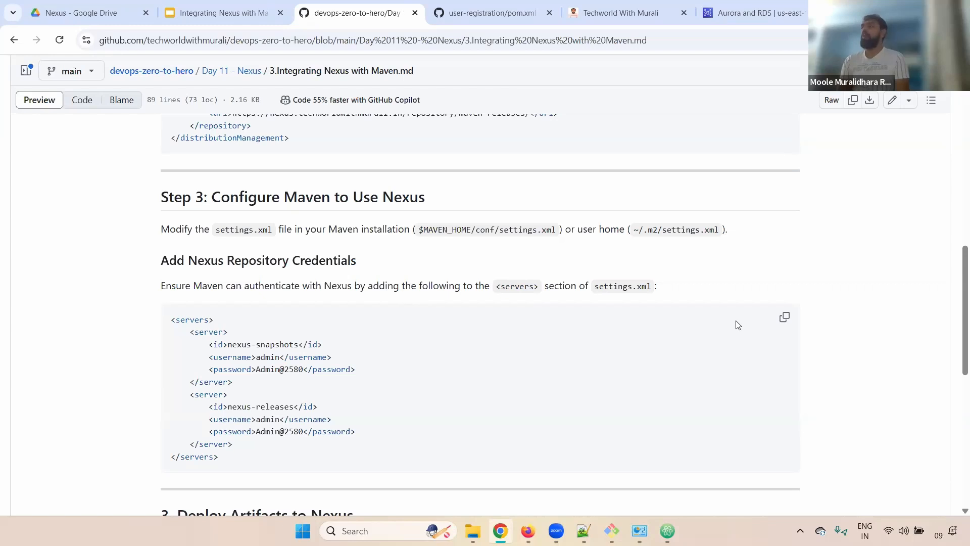
# Go over the full servers block with both server entries, then return to Git Bash.
pyautogui.moveTo(190, 332); pyautogui.dragTo(239, 385)
pyautogui.click(204, 314)
pyautogui.tripleClick(204, 314)
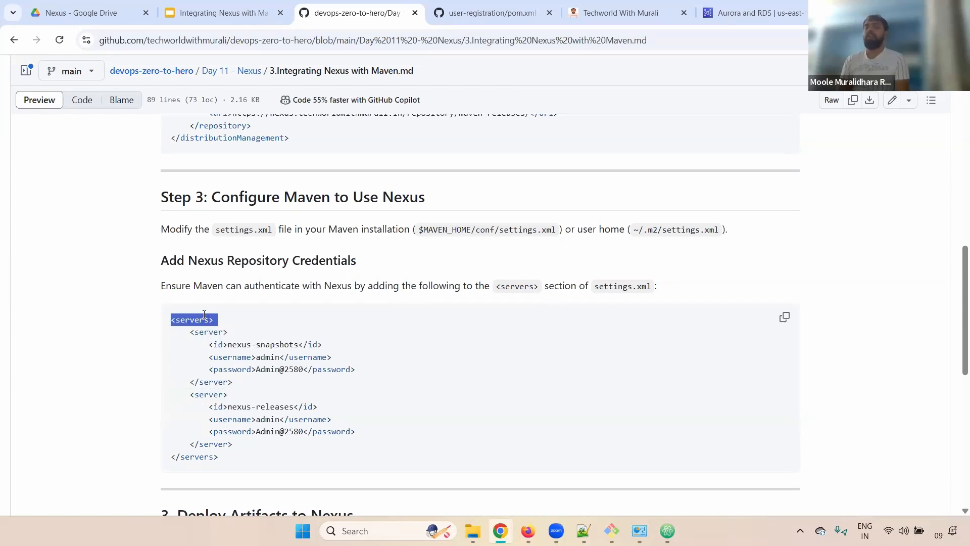
pyautogui.moveTo(186, 332); pyautogui.dragTo(300, 446)
pyautogui.hotkey('ctrl', 'c')
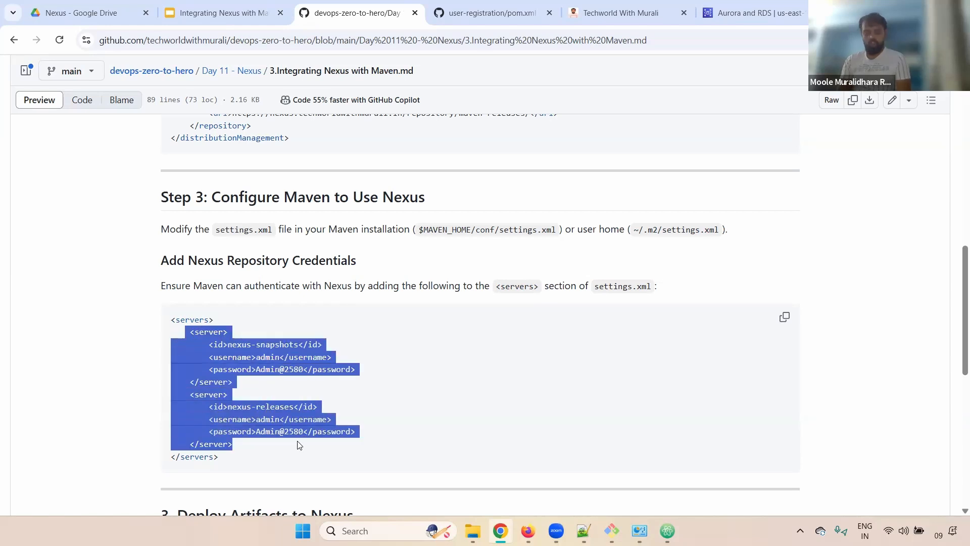
pyautogui.hotkey('alt', 'Tab')
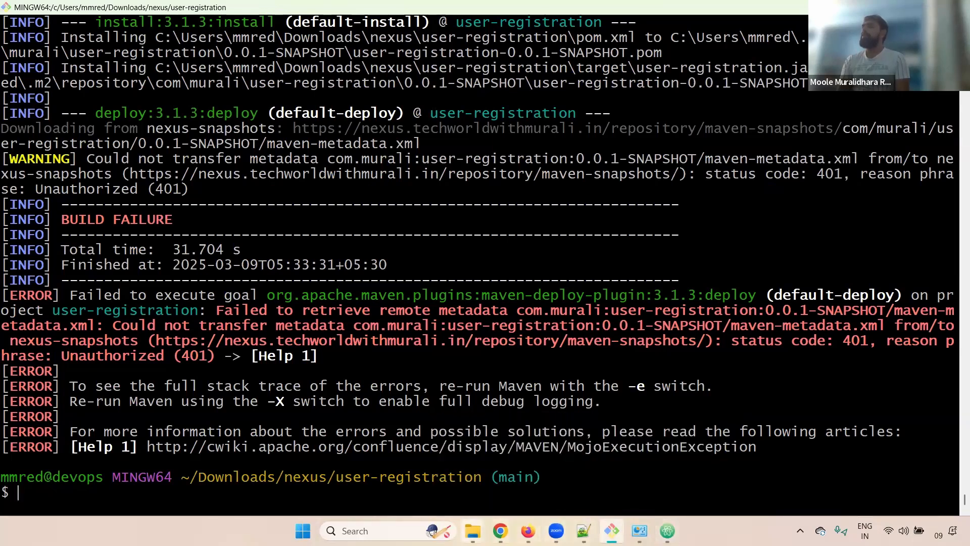
# Open C:\Softwares\maven\conf\settings.xml in Notepad++ from File Explorer.
pyautogui.moveTo(473, 531)
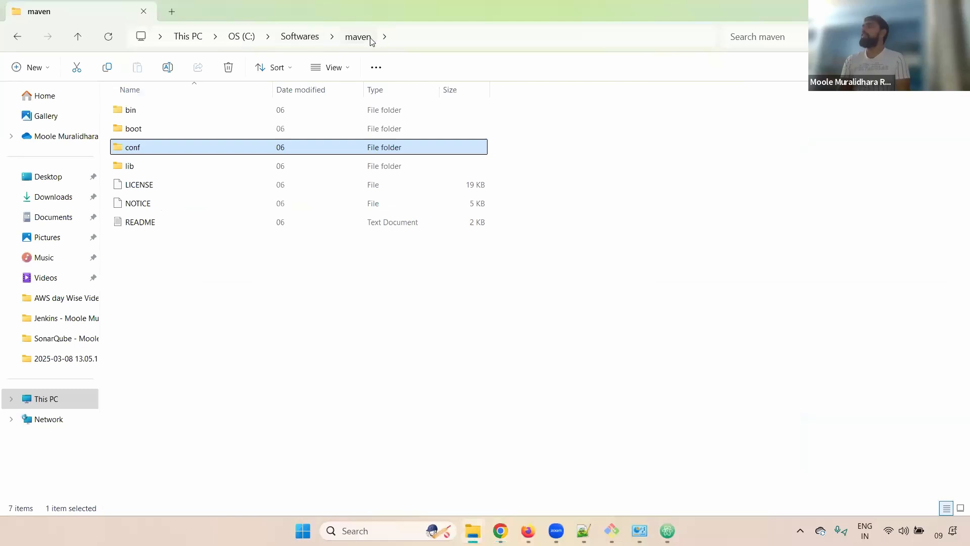
pyautogui.doubleClick(137, 152)
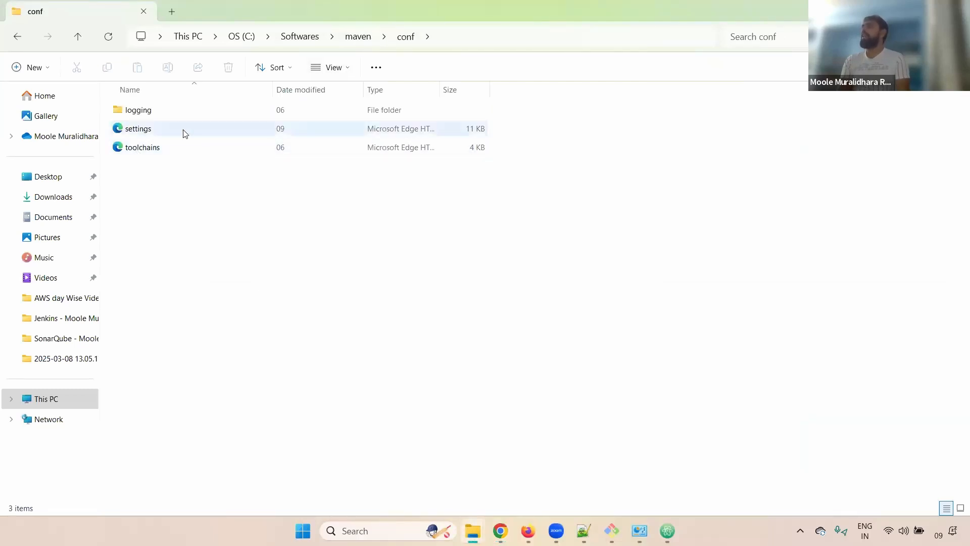
pyautogui.click(169, 130)
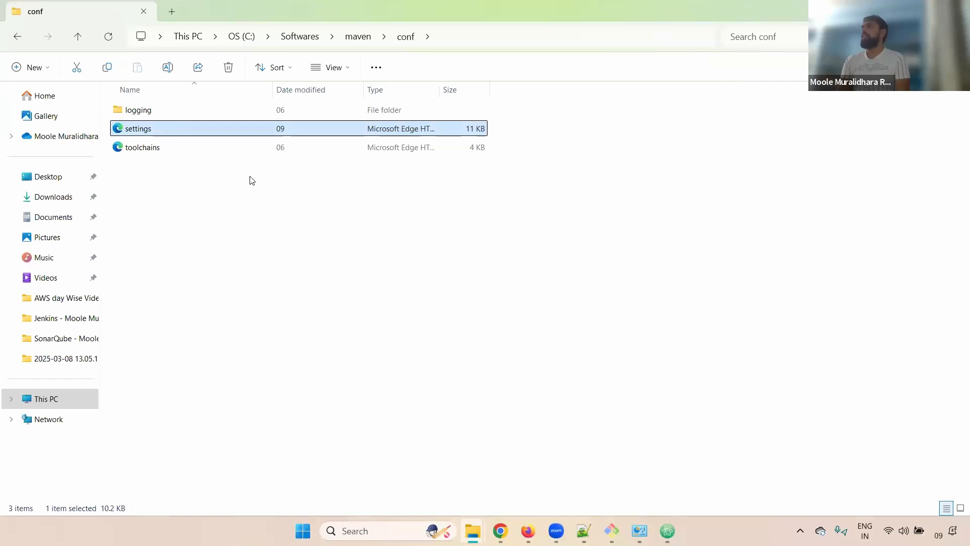
pyautogui.rightClick(171, 130)
pyautogui.click(224, 344)
pyautogui.hotkey('alt', 'Tab')
pyautogui.hotkey('alt', 'Tab')
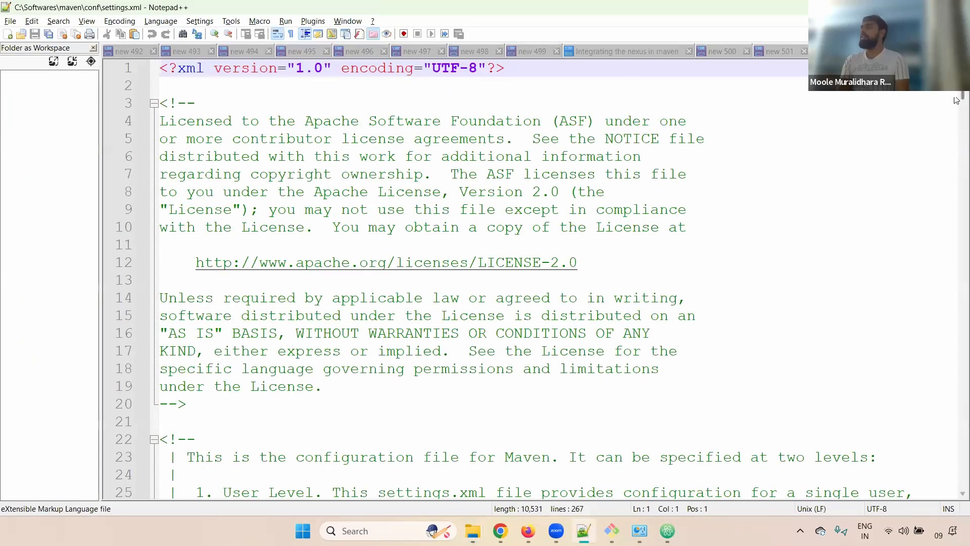
# Locate the <servers> section in settings.xml and add blank lines after its opening tag.
pyautogui.moveTo(957, 101); pyautogui.dragTo(957, 221)
pyautogui.moveTo(278, 329); pyautogui.dragTo(159, 333)
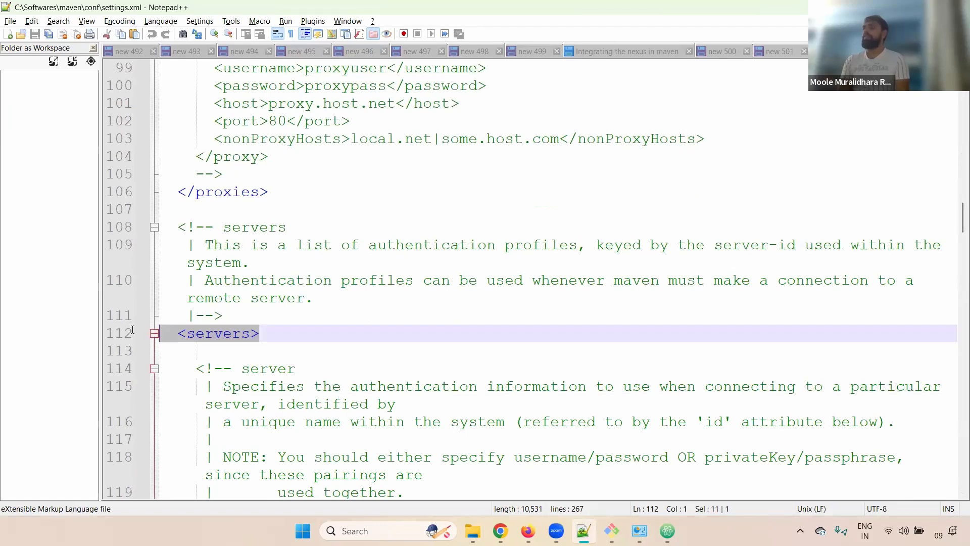
pyautogui.moveTo(959, 215)
pyautogui.mouseDown()
pyautogui.moveTo(959, 236)
pyautogui.moveTo(959, 226)
pyautogui.mouseUp()
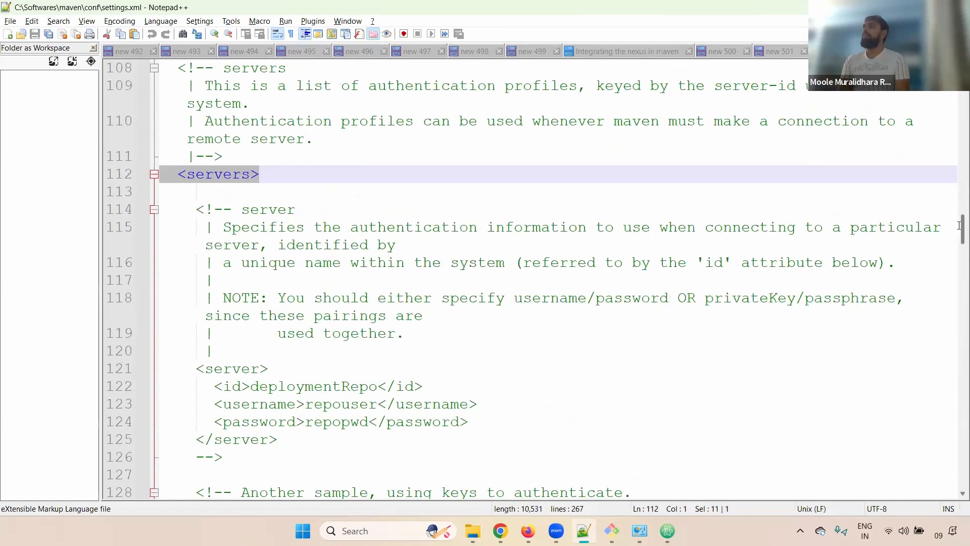
pyautogui.click(283, 173)
pyautogui.press('Return')
pyautogui.press('Return')
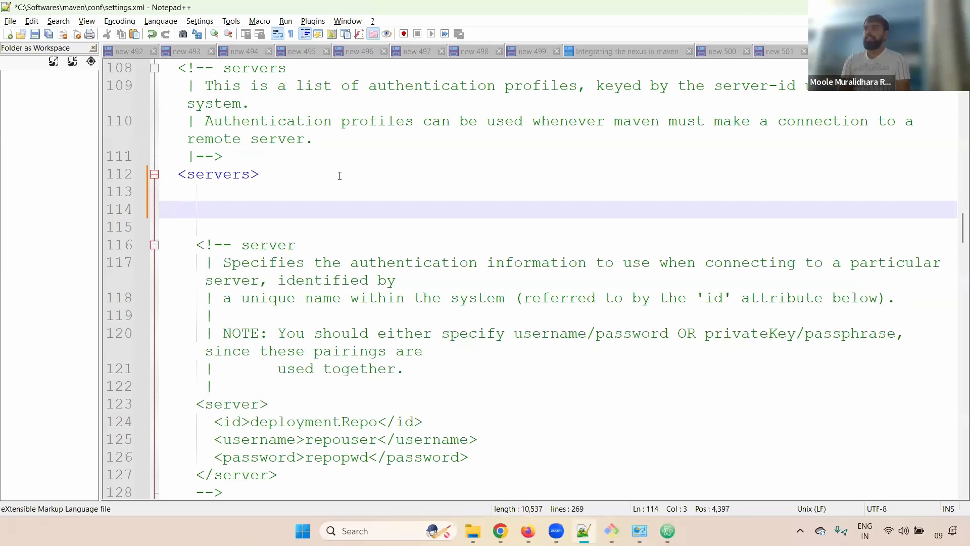
pyautogui.moveTo(262, 175); pyautogui.dragTo(156, 182)
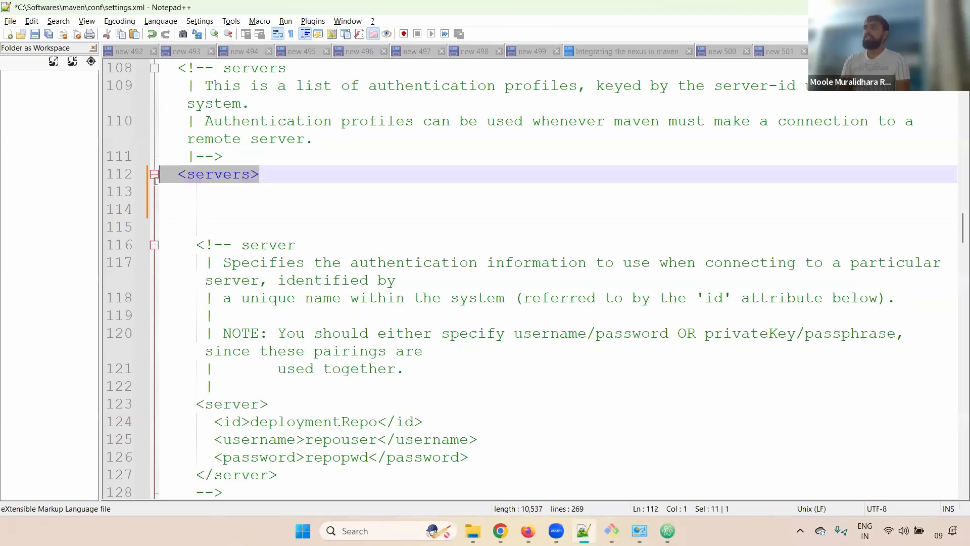
# Paste the guide's nexus-snapshots and nexus-releases server entries into settings.xml and save it.
pyautogui.hotkey('alt', 'Tab')
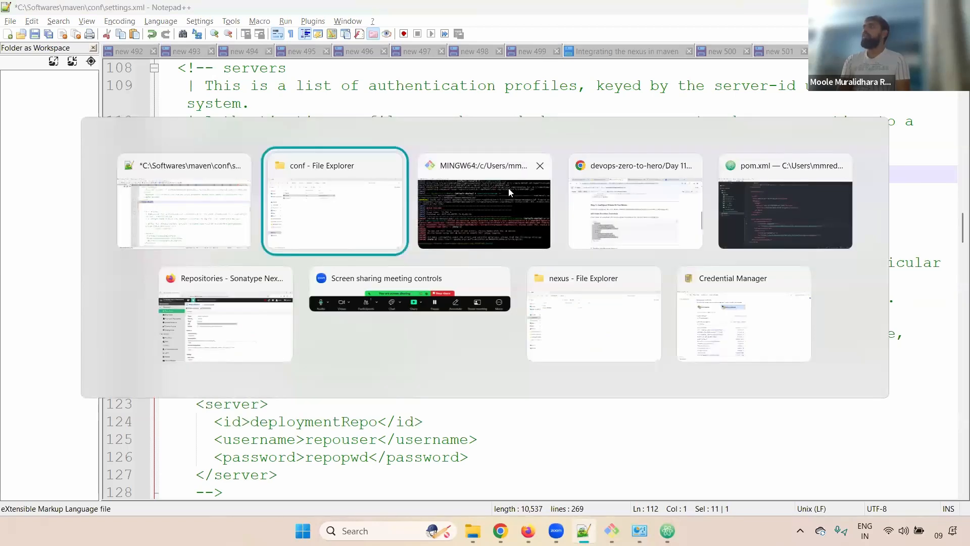
pyautogui.hotkey('alt', 'Tab')
pyautogui.hotkey('alt', 'Tab')
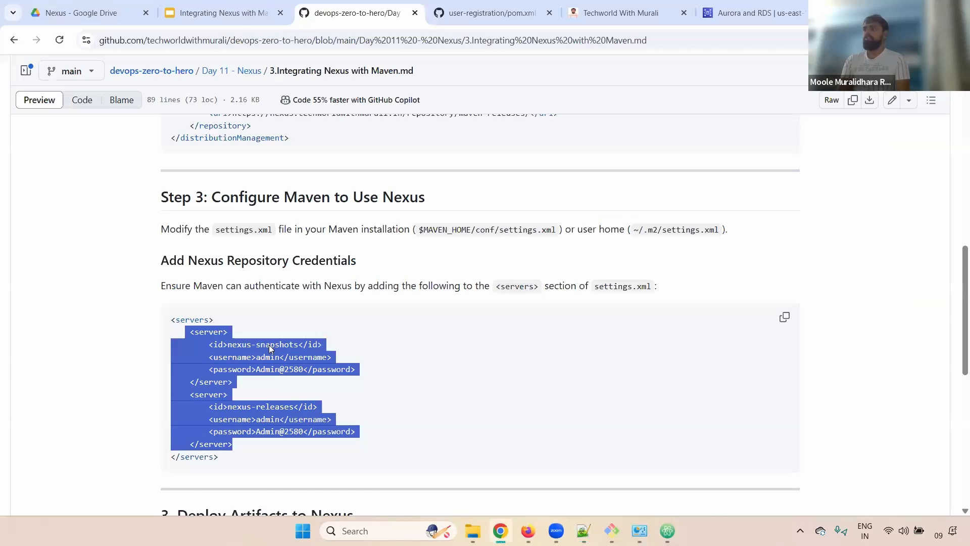
pyautogui.rightClick(271, 348)
pyautogui.click(273, 366)
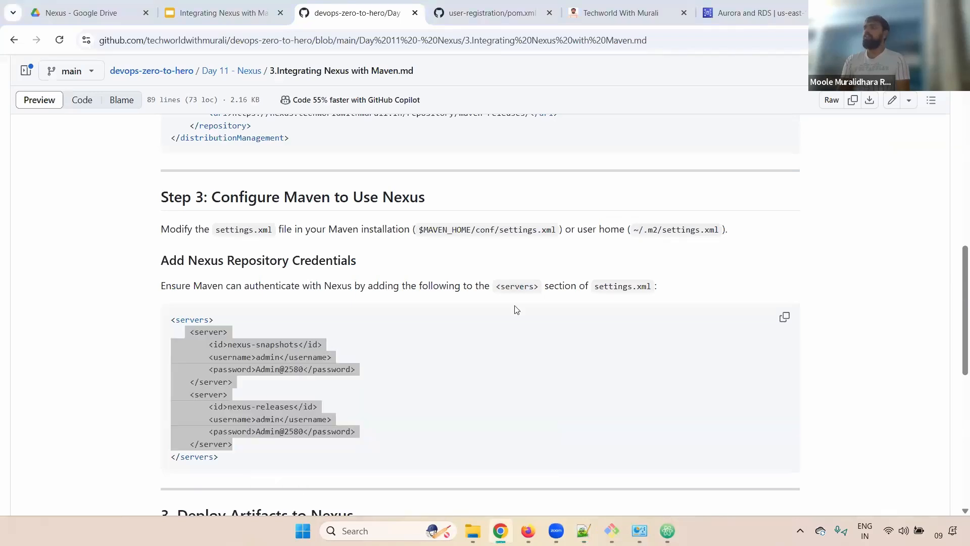
pyautogui.hotkey('alt', 'Tab')
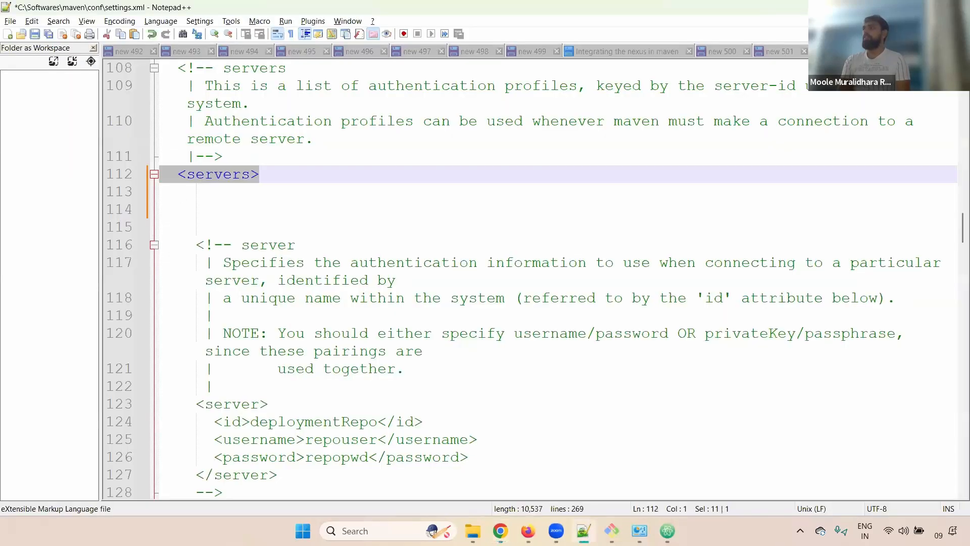
pyautogui.hotkey('ctrl', 'v')
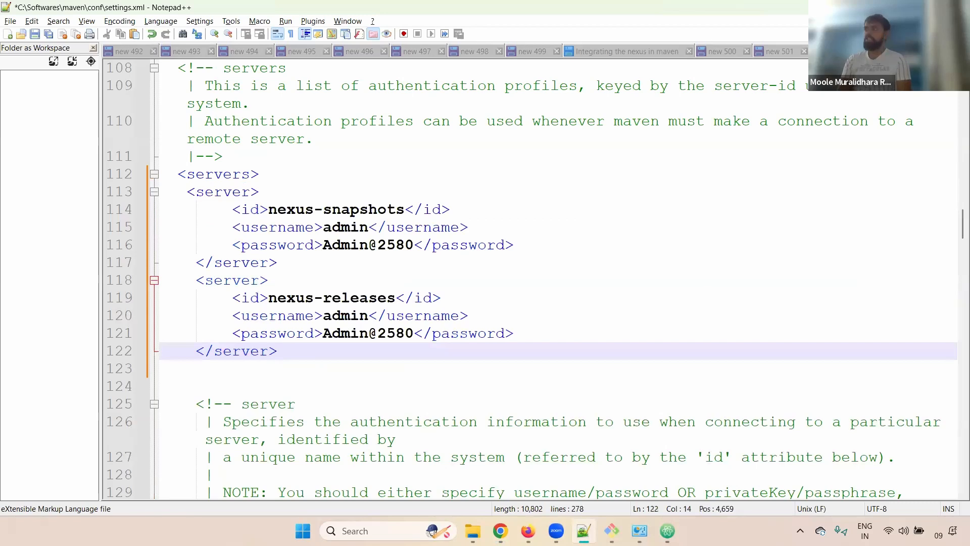
pyautogui.hotkey('ctrl', 's')
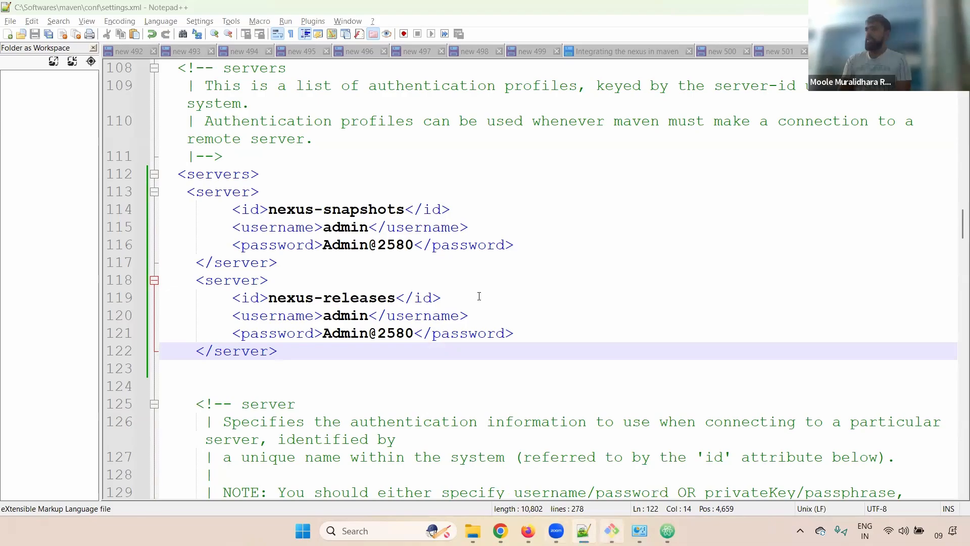
pyautogui.hotkey('alt', 'Tab')
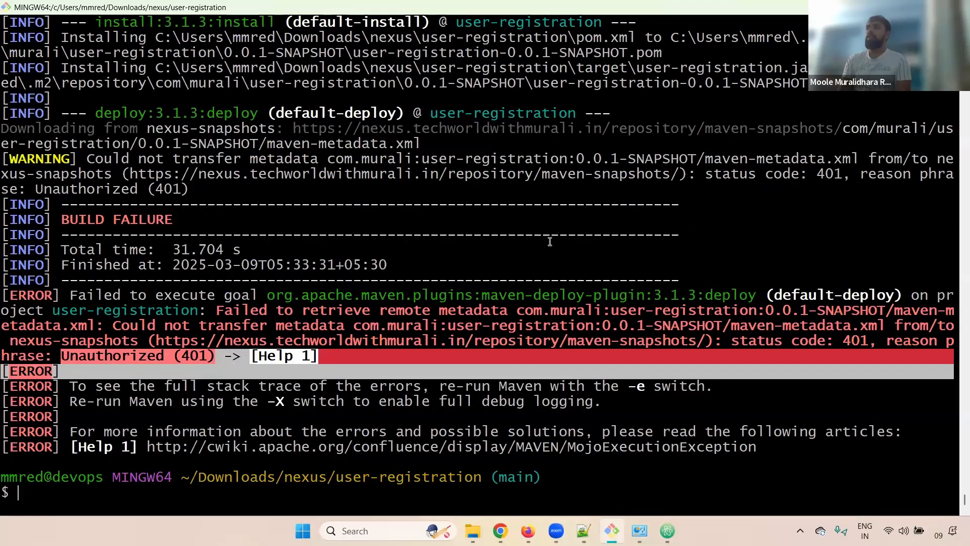
# Clear the terminal and run mvn clean deploy.
pyautogui.hotkey('ctrl', 'l')
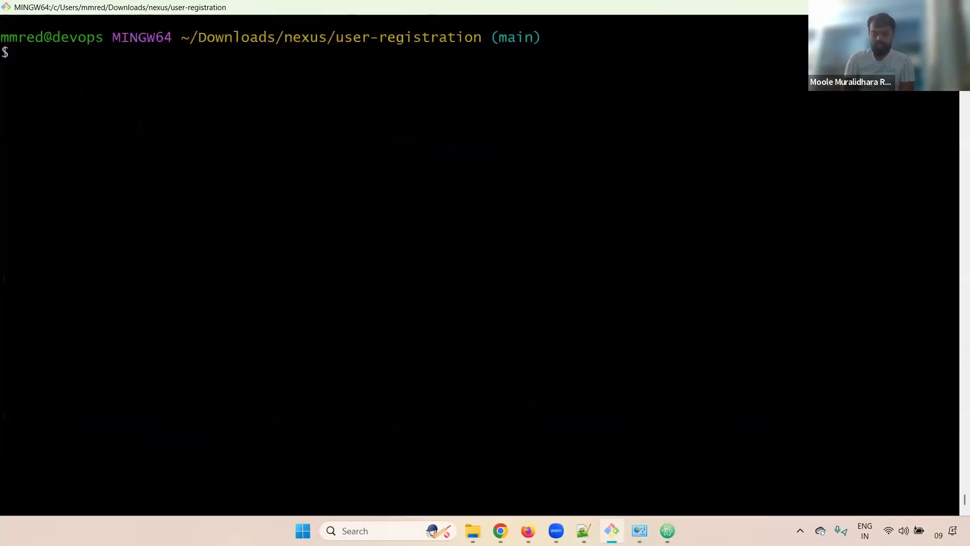
pyautogui.write('mvn de')
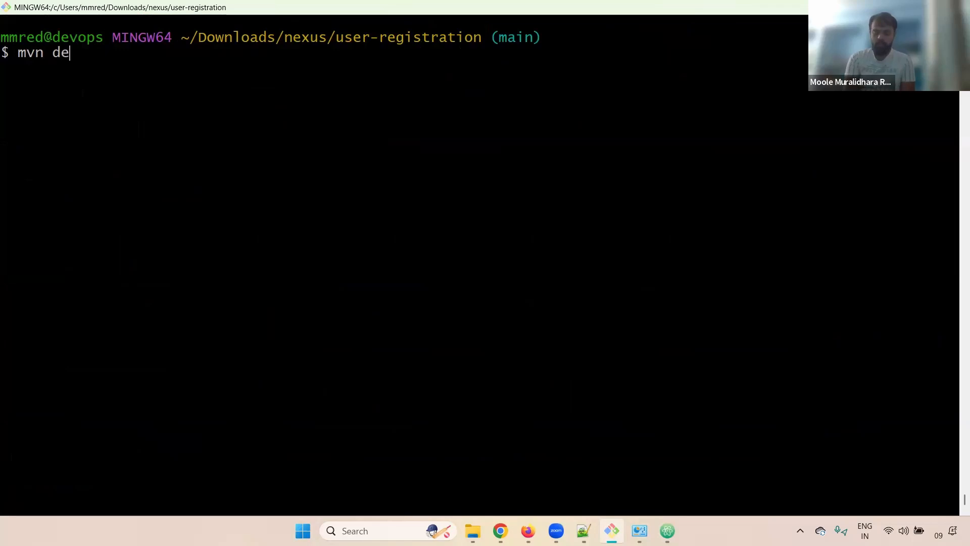
pyautogui.write('ploy')
pyautogui.press('BackSpace')
pyautogui.press('BackSpace')
pyautogui.press('BackSpace')
pyautogui.press('BackSpace')
pyautogui.press('BackSpace')
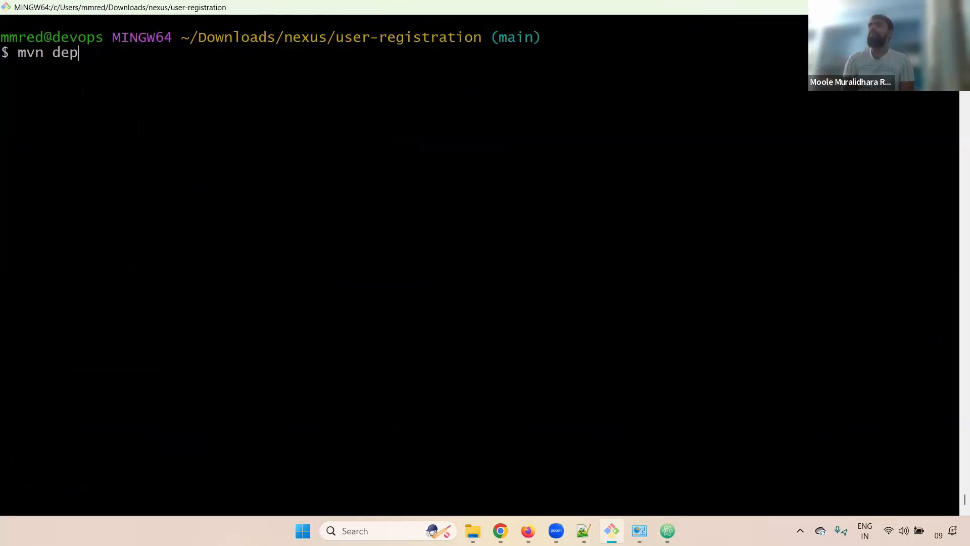
pyautogui.press('BackSpace')
pyautogui.write('cl')
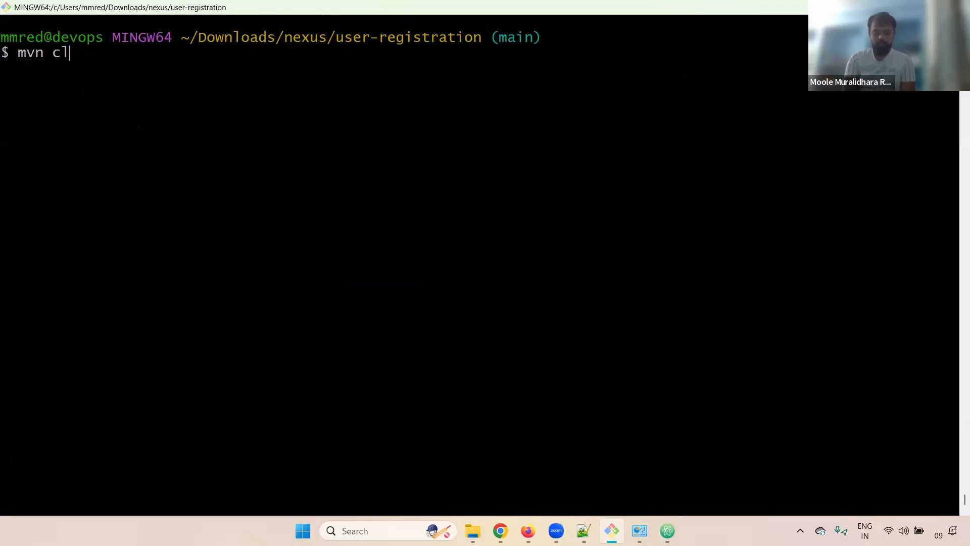
pyautogui.write('ean deploy')
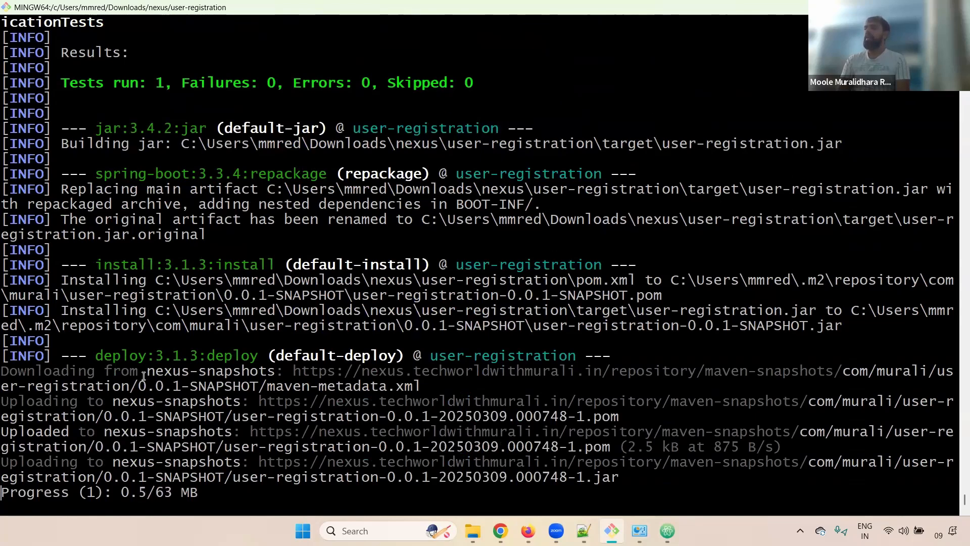
# Check the build output for the nexus-snapshots upload of the timestamped jar and its progress.
pyautogui.moveTo(5, 371); pyautogui.dragTo(146, 372)
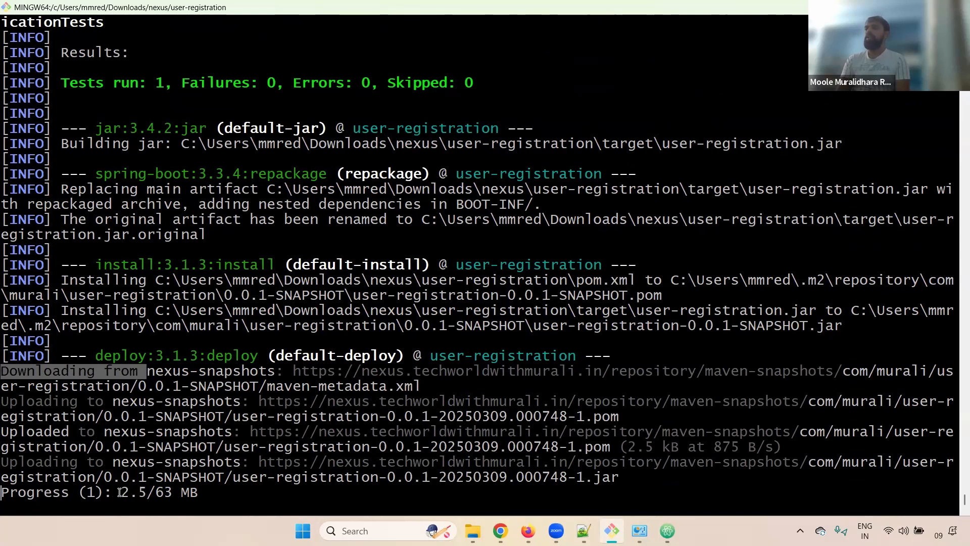
pyautogui.moveTo(105, 493); pyautogui.dragTo(141, 492)
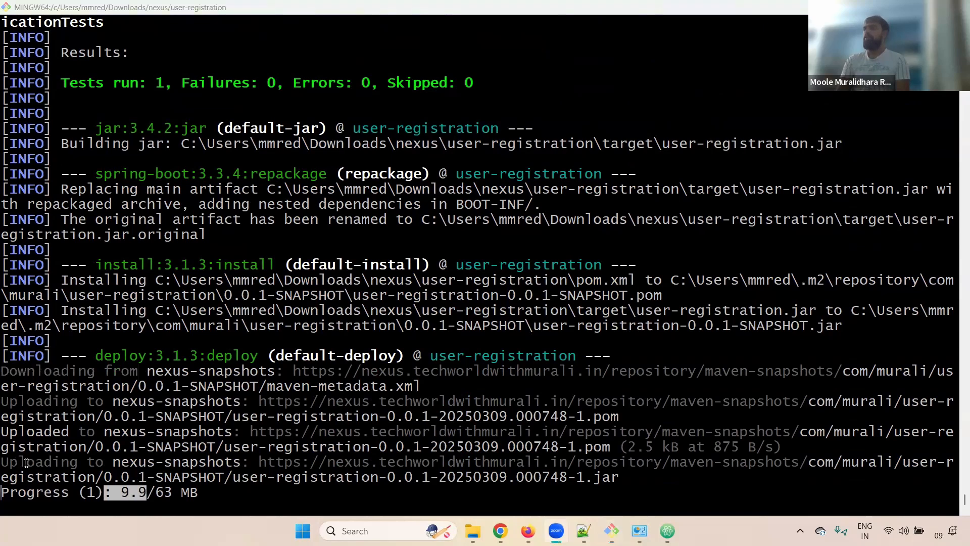
pyautogui.moveTo(9, 461); pyautogui.dragTo(240, 458)
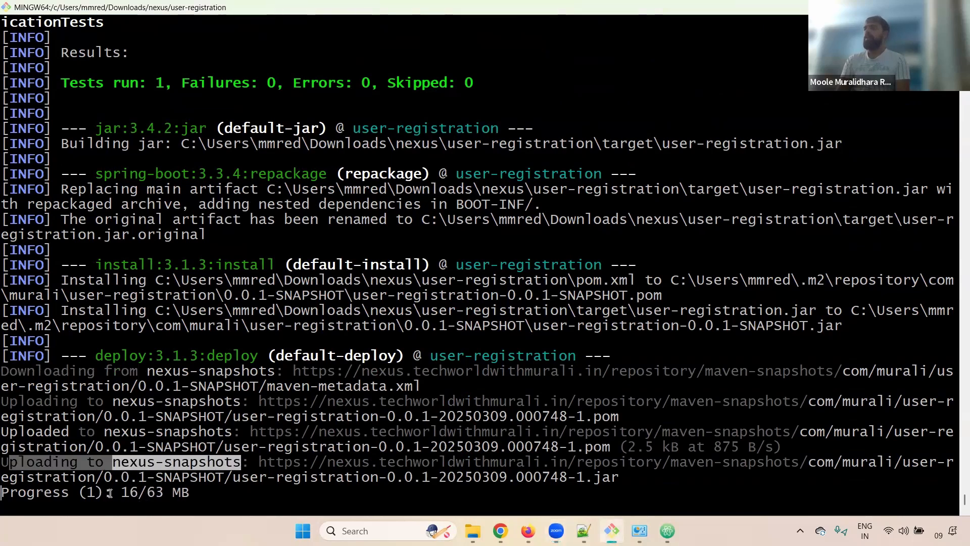
pyautogui.moveTo(122, 492); pyautogui.dragTo(190, 492)
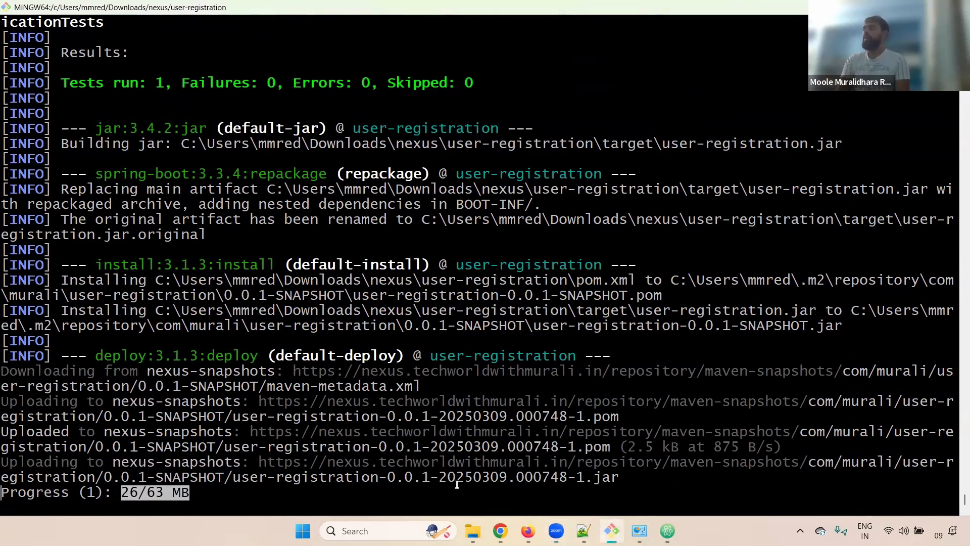
pyautogui.moveTo(631, 476); pyautogui.dragTo(189, 499)
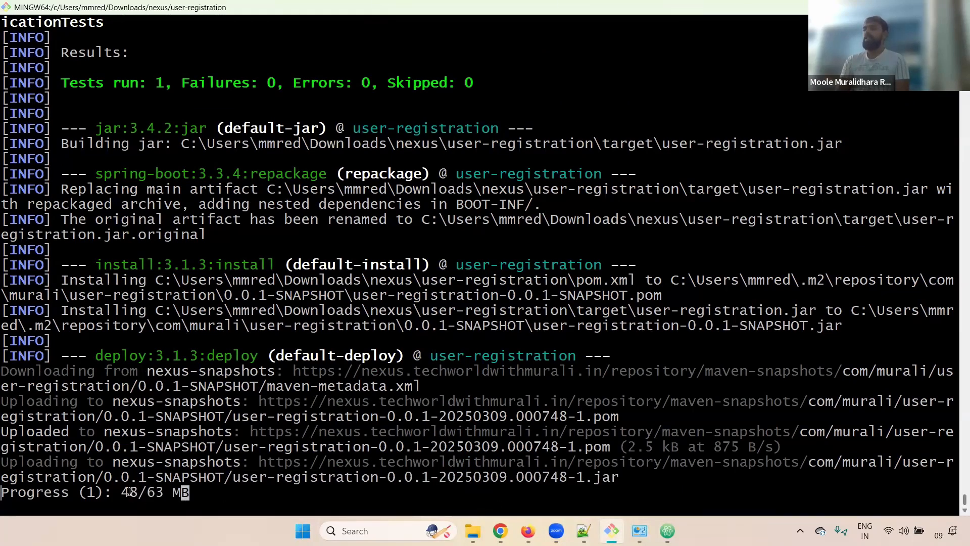
pyautogui.moveTo(122, 492); pyautogui.dragTo(178, 487)
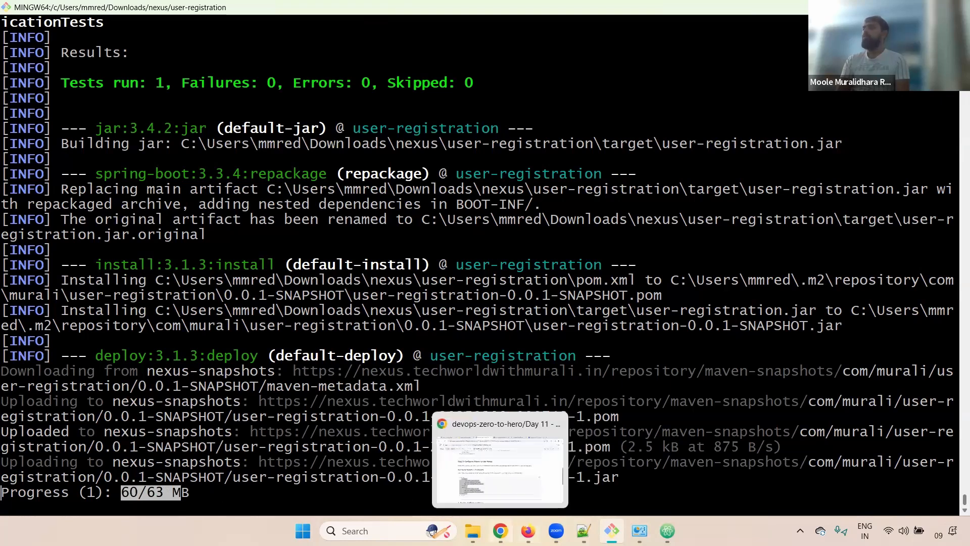
pyautogui.click(528, 531)
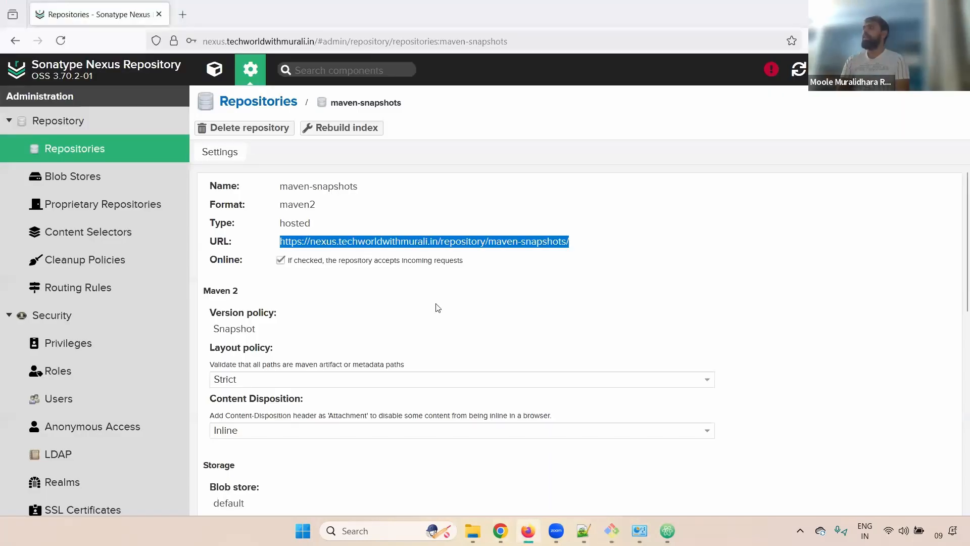
# Load the maven-snapshots repository URL in a new tab and open its browse view.
pyautogui.tripleClick(486, 237)
pyautogui.hotkey('ctrl', 'c')
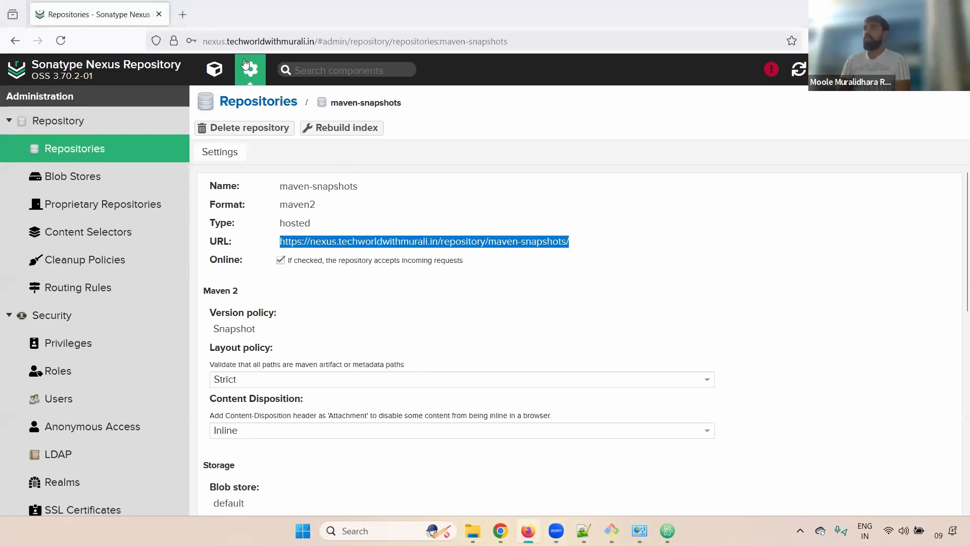
pyautogui.click(182, 14)
pyautogui.hotkey('ctrl', 'v')
pyautogui.press('Return')
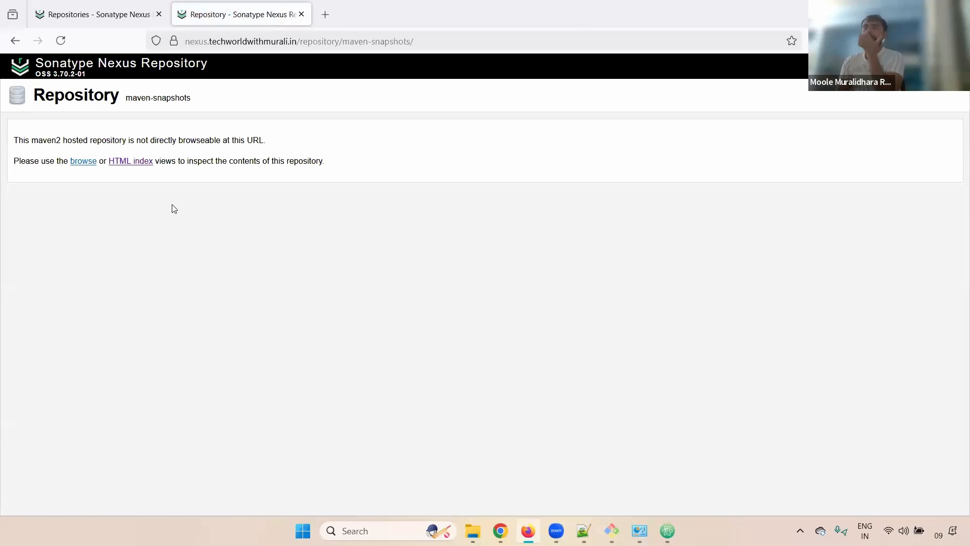
pyautogui.click(84, 161)
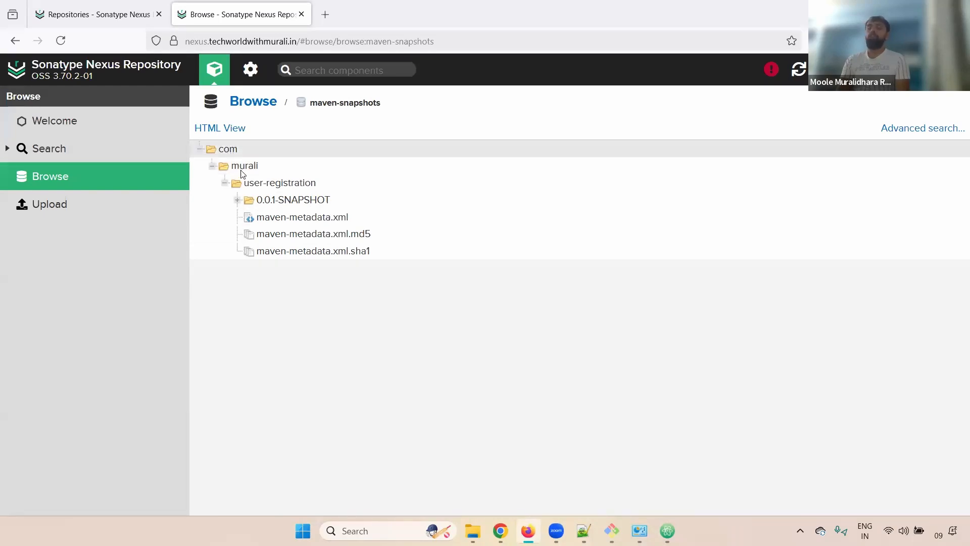
# Expand 0.0.1-SNAPSHOT and the 0.0.1-20250309.000748-1 build to view the uploaded jar.
pyautogui.click(247, 198)
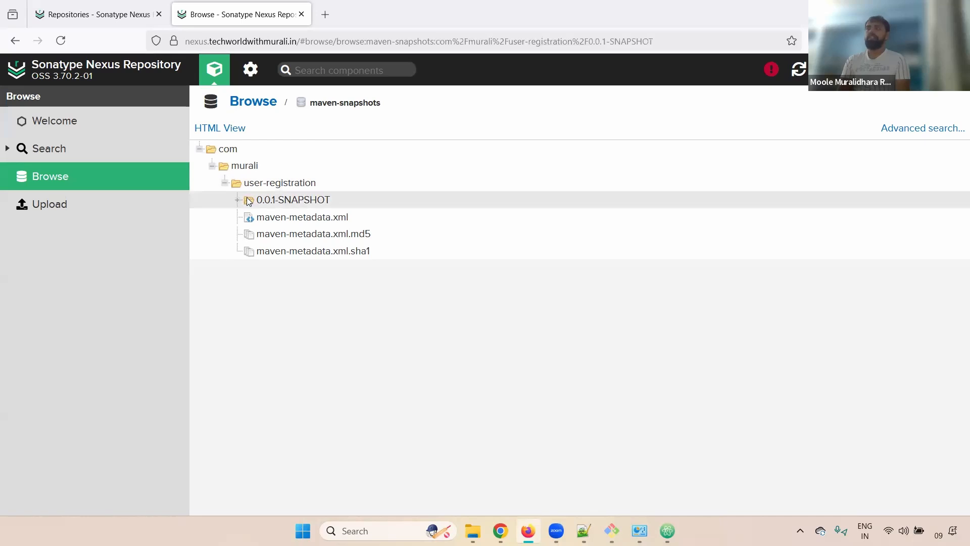
pyautogui.click(237, 200)
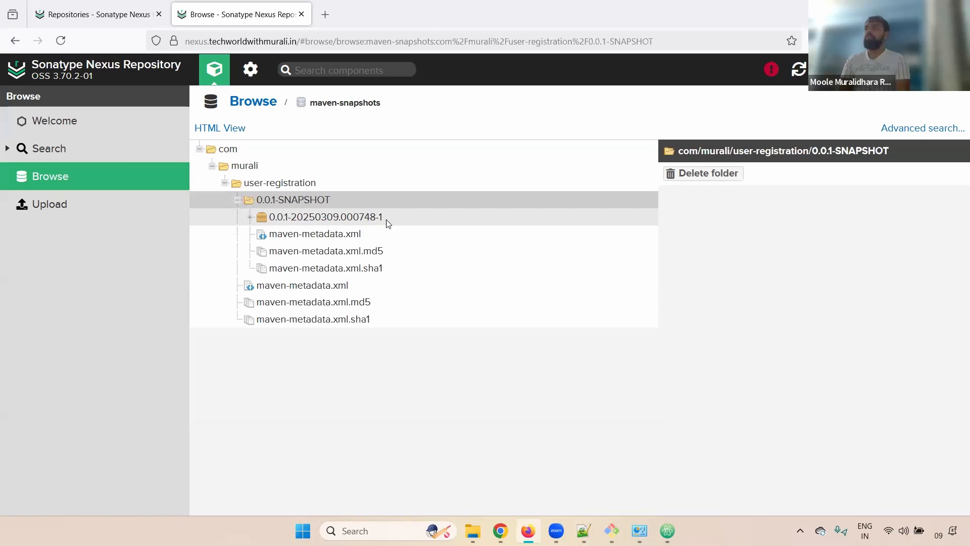
pyautogui.click(283, 218)
pyautogui.click(252, 217)
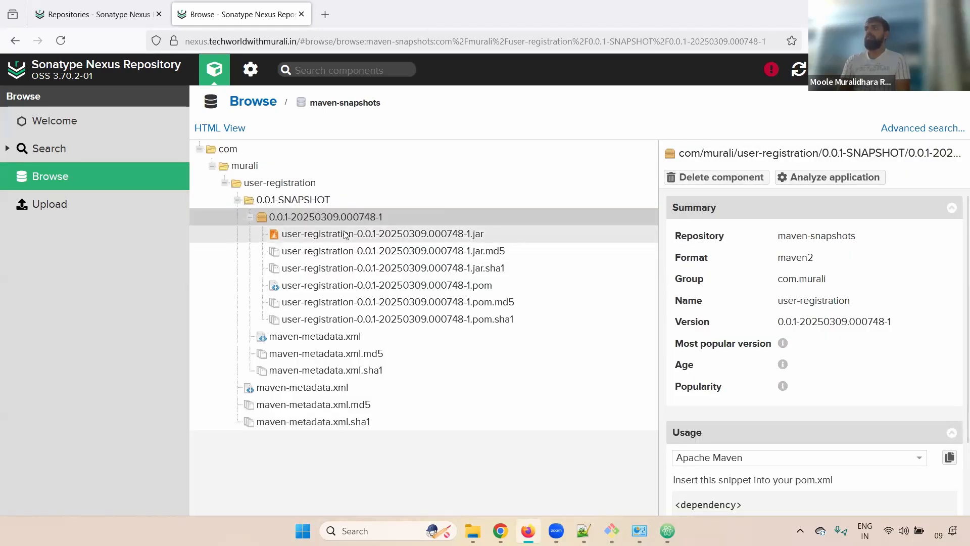
pyautogui.click(346, 234)
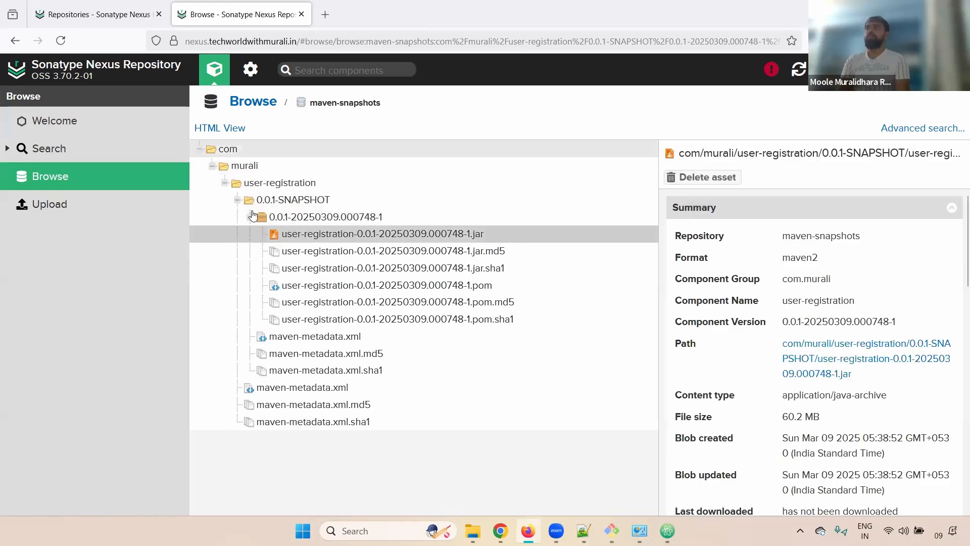
pyautogui.click(224, 128)
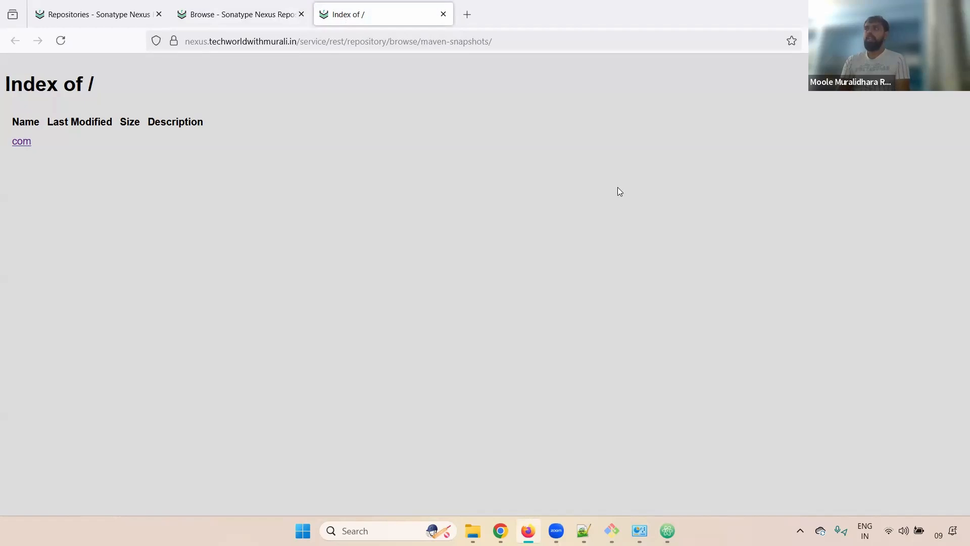
pyautogui.click(611, 531)
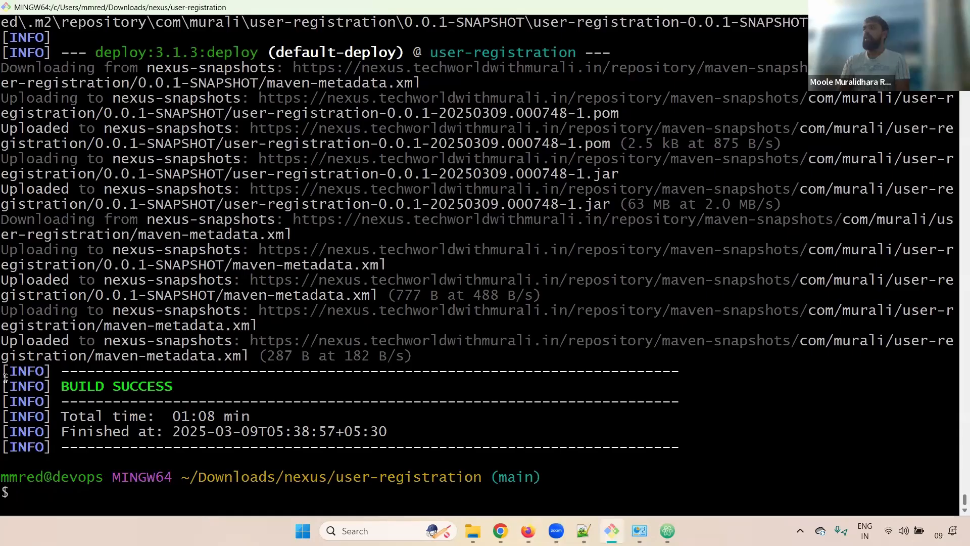
pyautogui.tripleClick(131, 390)
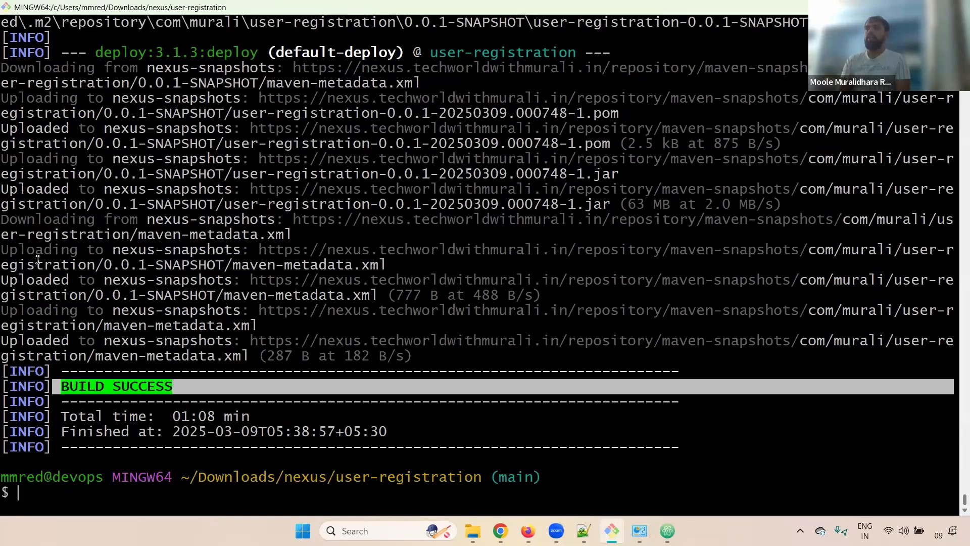
pyautogui.moveTo(6, 273); pyautogui.dragTo(448, 345)
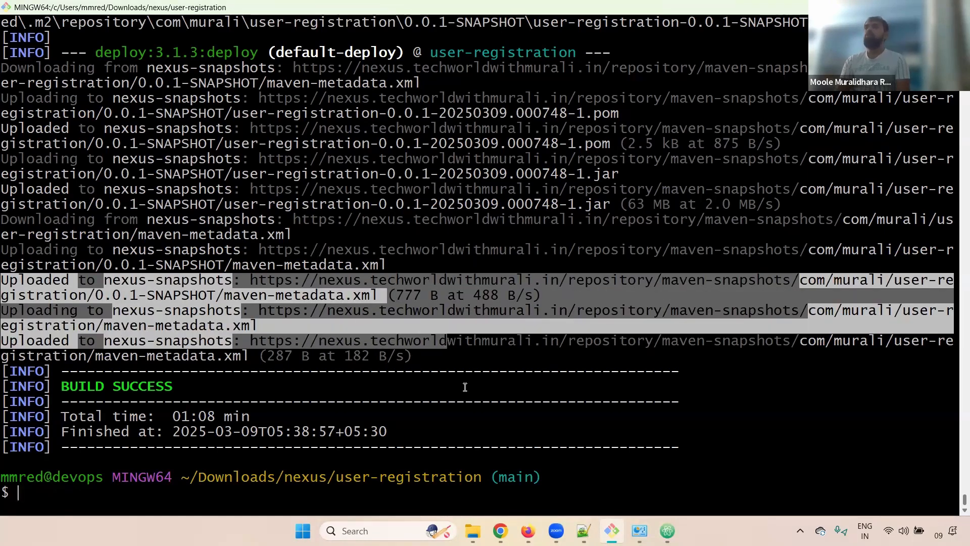
pyautogui.hotkey('alt', 'Tab')
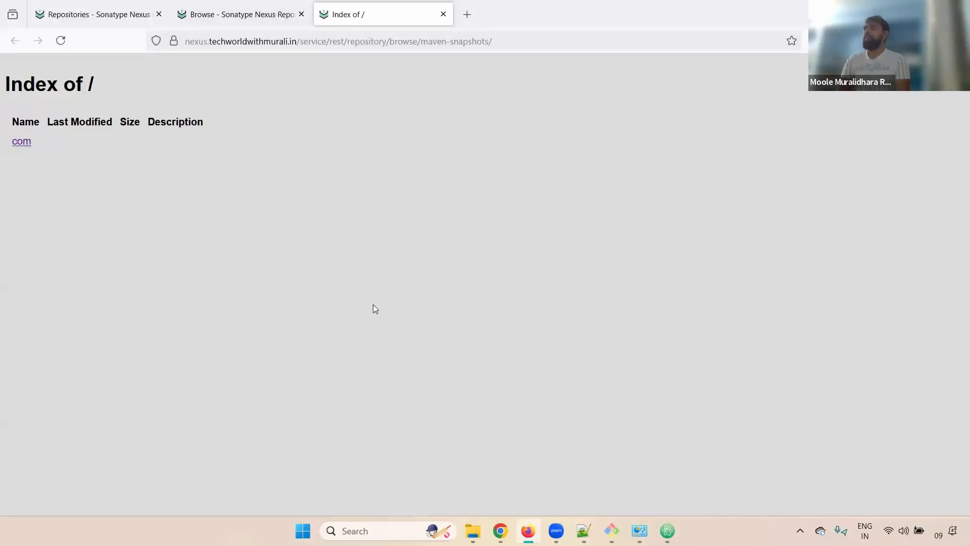
pyautogui.moveTo(486, 39); pyautogui.dragTo(240, 40)
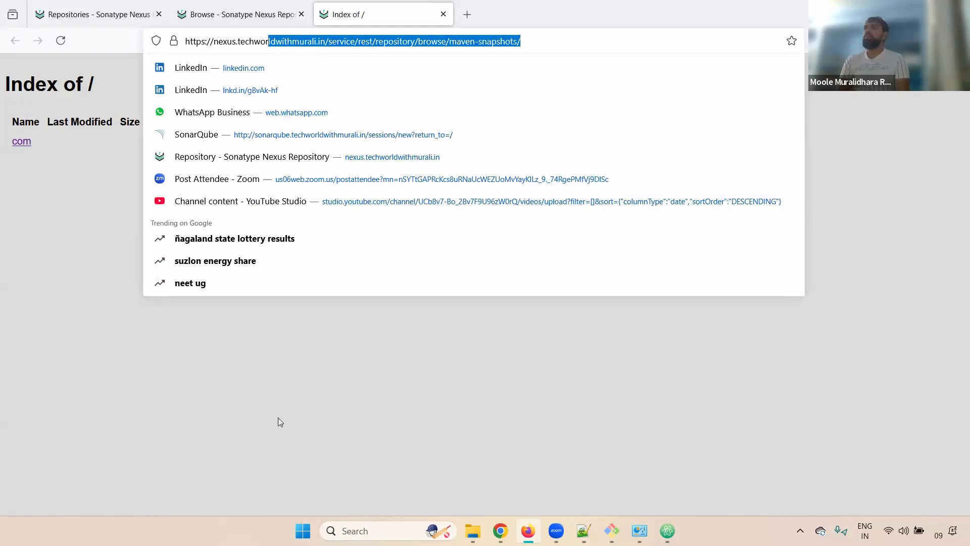
pyautogui.click(364, 409)
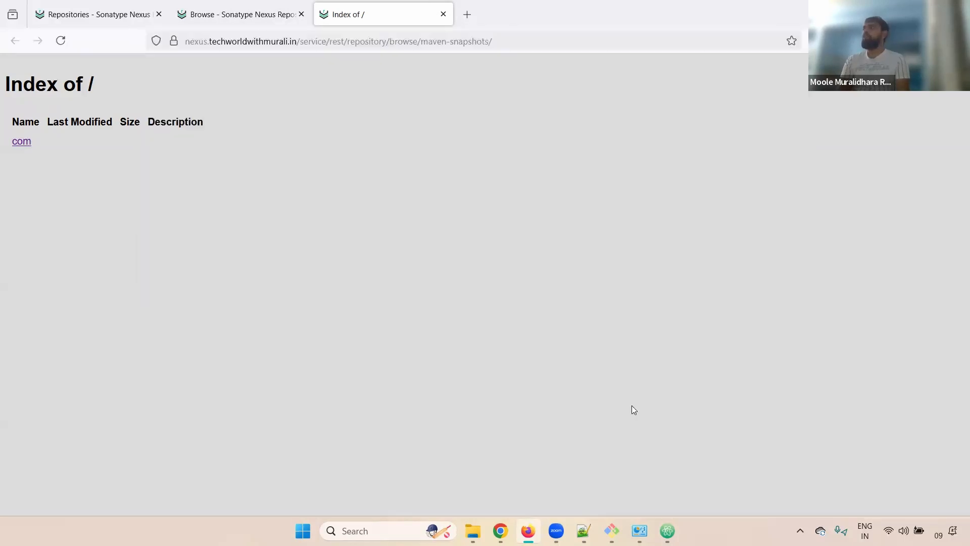
pyautogui.click(500, 530)
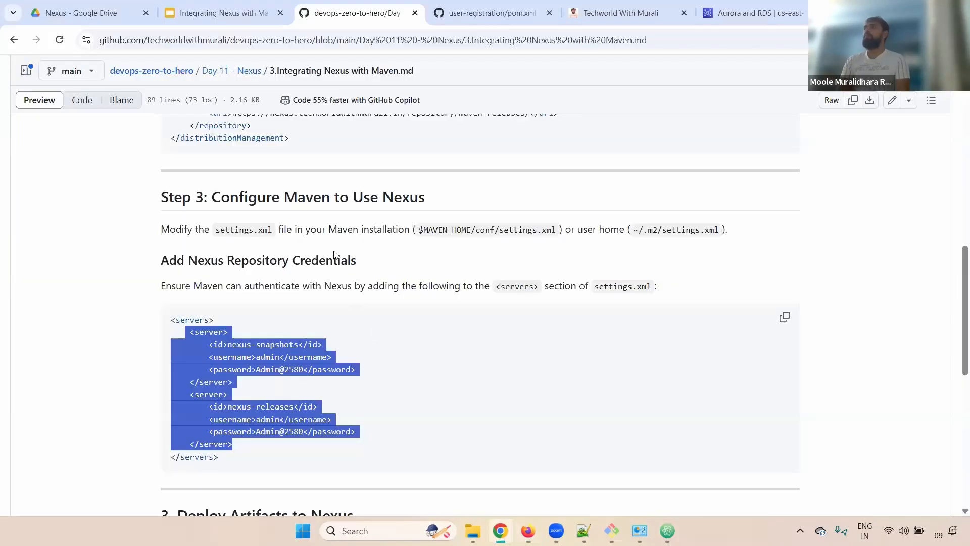
# Match pom.xml's groupId against the Nexus index, opening com and the group subfolder.
pyautogui.click(495, 10)
pyautogui.scroll(3, 957, 246)
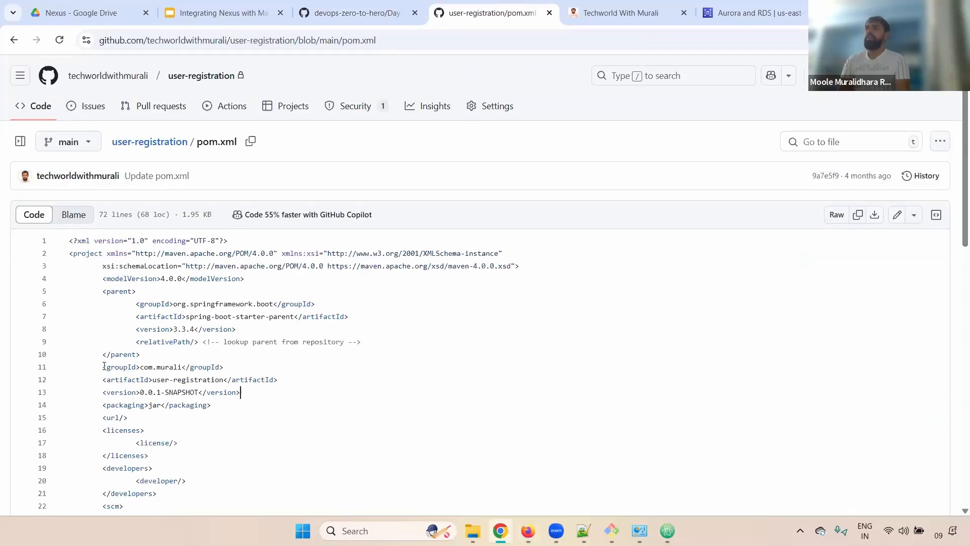
pyautogui.moveTo(104, 367); pyautogui.dragTo(140, 366)
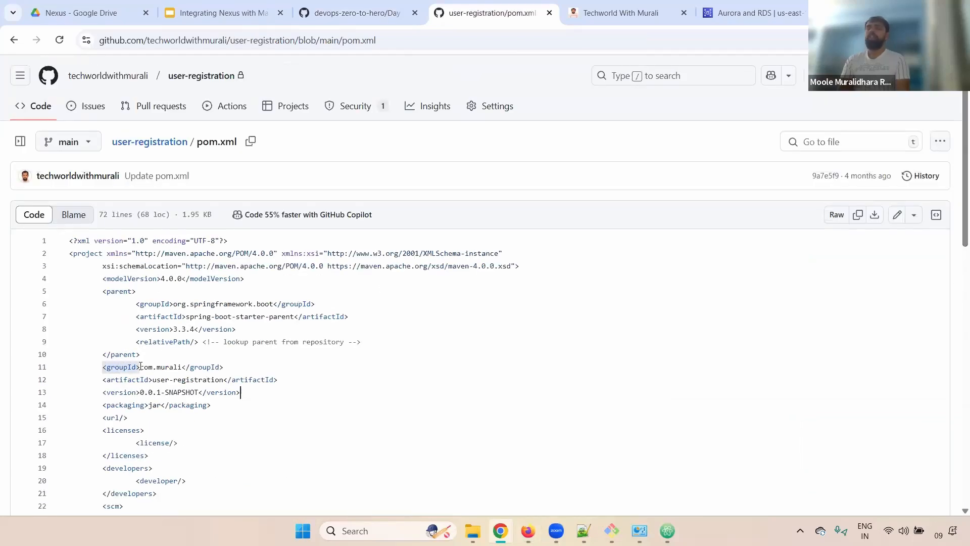
pyautogui.doubleClick(175, 367)
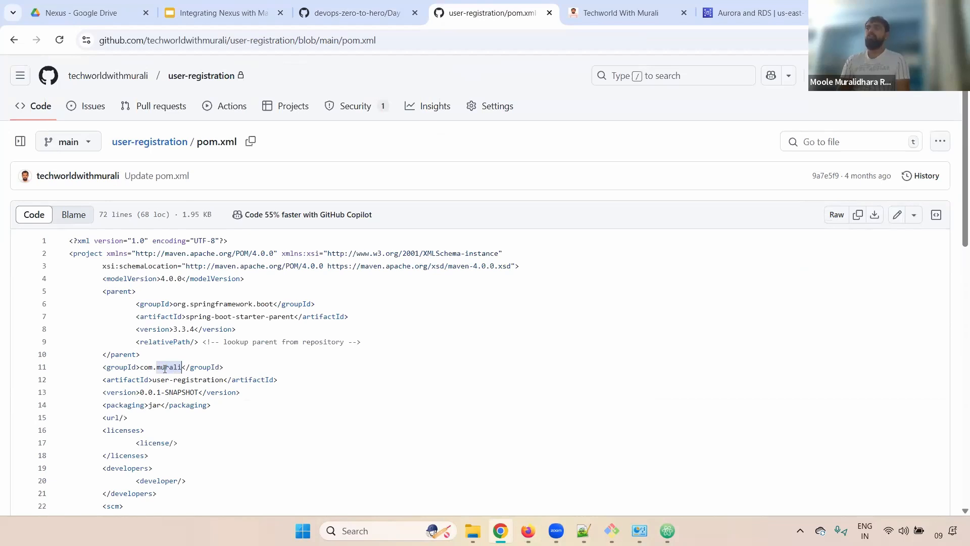
pyautogui.hotkey('alt', 'Tab')
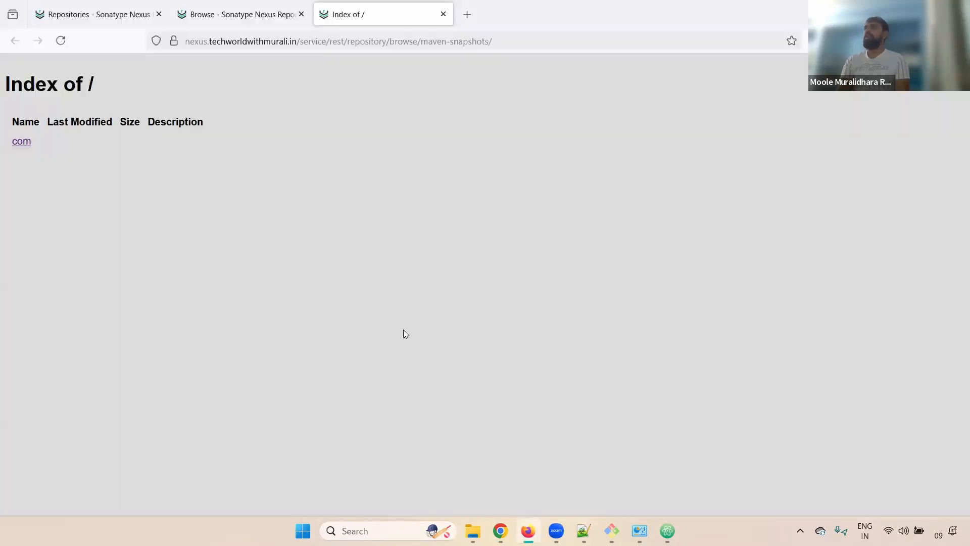
pyautogui.click(25, 144)
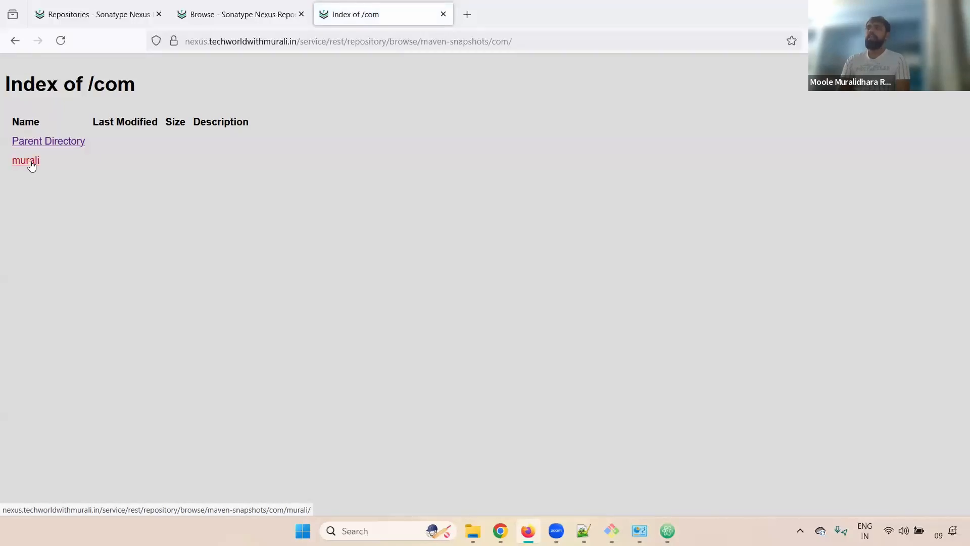
pyautogui.click(31, 165)
# Match the artifactId on line 12 and open the user-registration folder.
pyautogui.hotkey('alt', 'Tab')
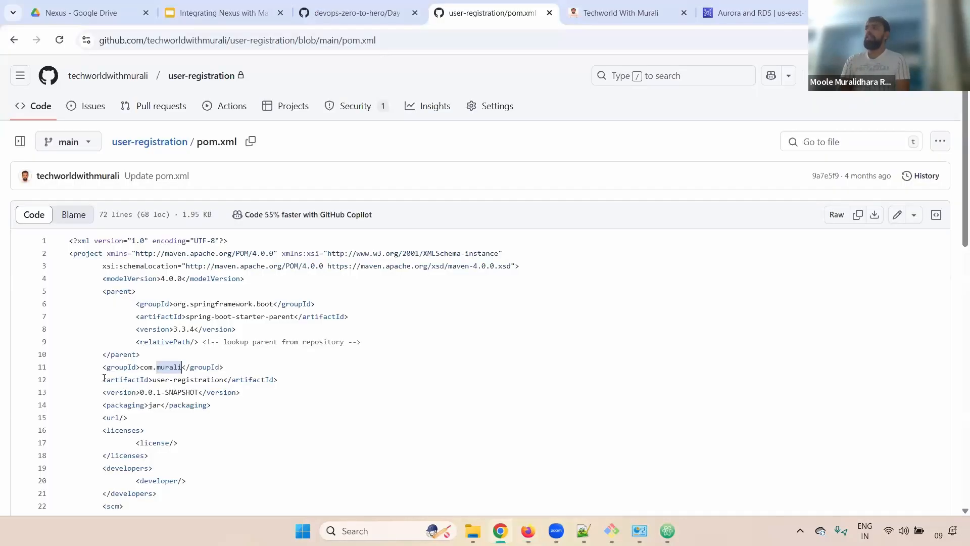
pyautogui.moveTo(104, 379); pyautogui.dragTo(293, 380)
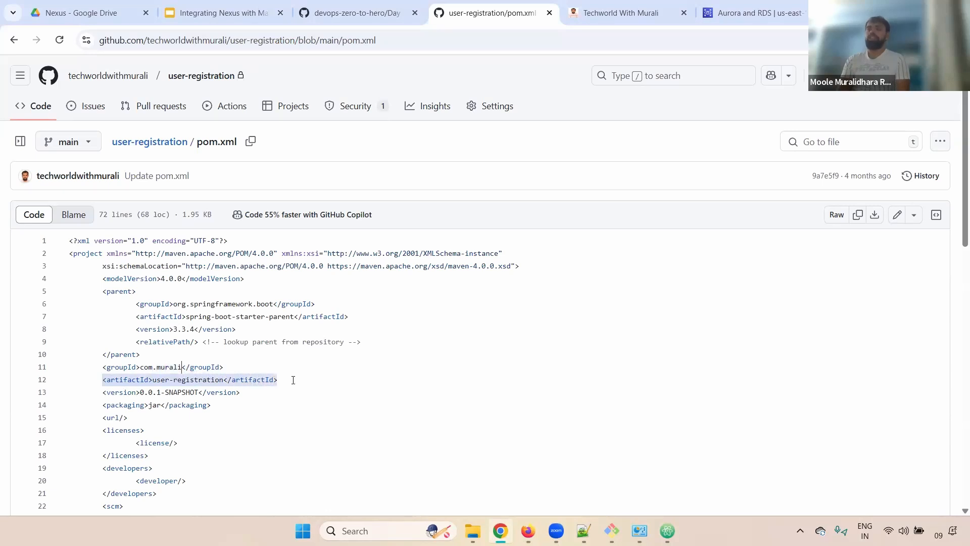
pyautogui.hotkey('alt', 'Tab')
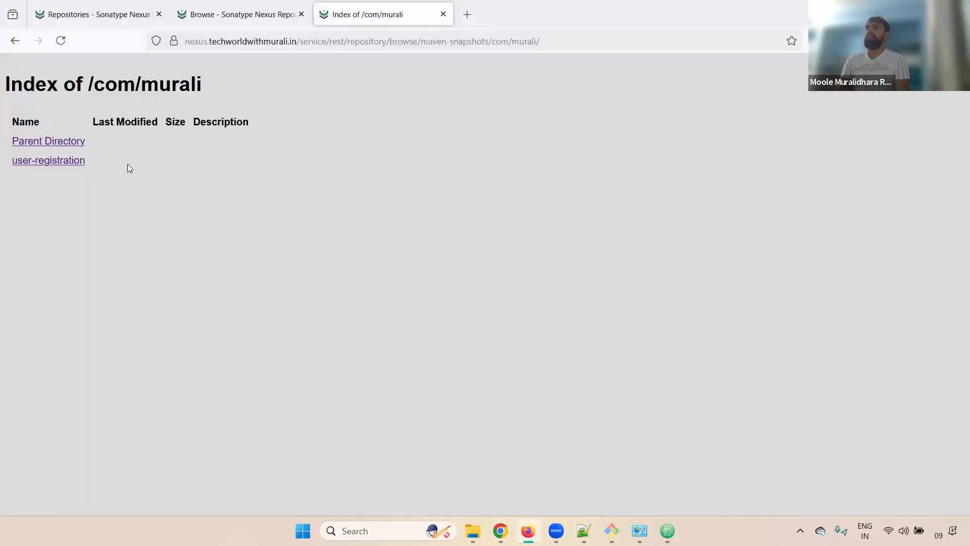
pyautogui.moveTo(33, 163); pyautogui.dragTo(12, 167)
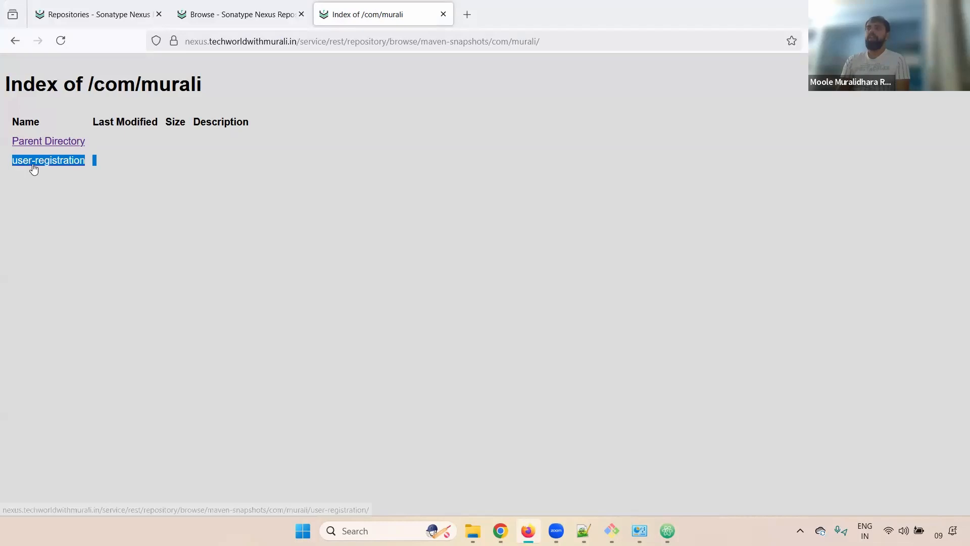
pyautogui.click(32, 165)
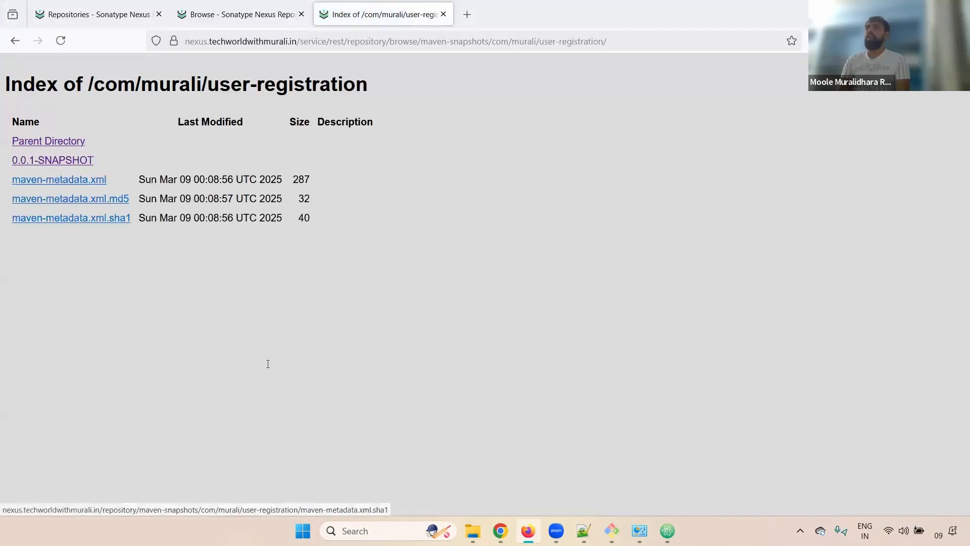
# Match version 0.0.1-SNAPSHOT and open the 0.0.1-20250309.000748-1 build folder listing the jar.
pyautogui.hotkey('alt', 'Tab')
pyautogui.moveTo(103, 392); pyautogui.dragTo(250, 395)
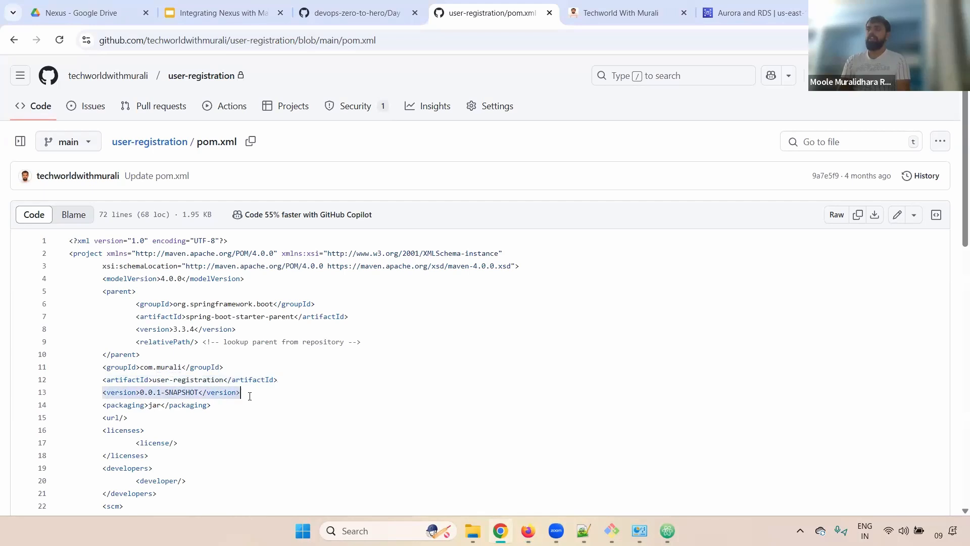
pyautogui.hotkey('alt', 'Tab')
pyautogui.moveTo(95, 161); pyautogui.dragTo(31, 160)
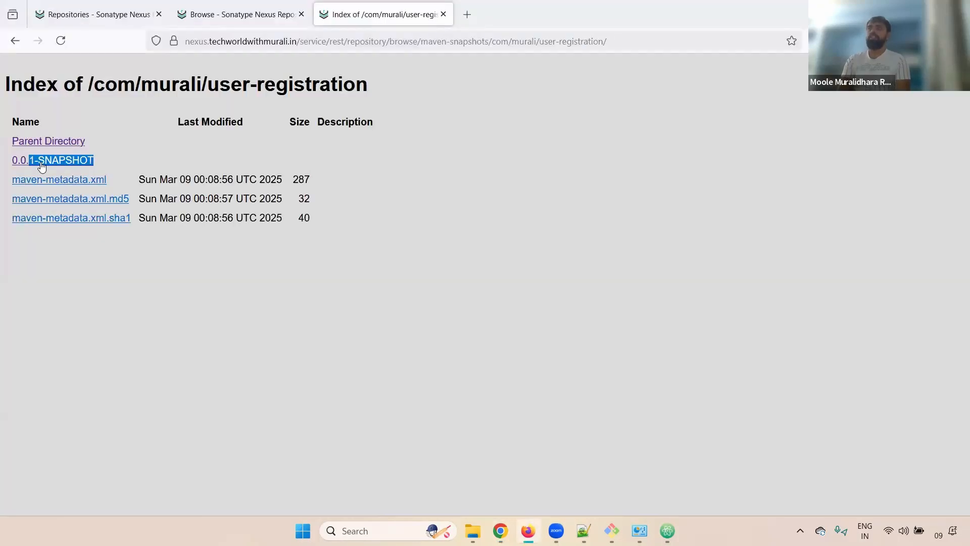
pyautogui.click(40, 163)
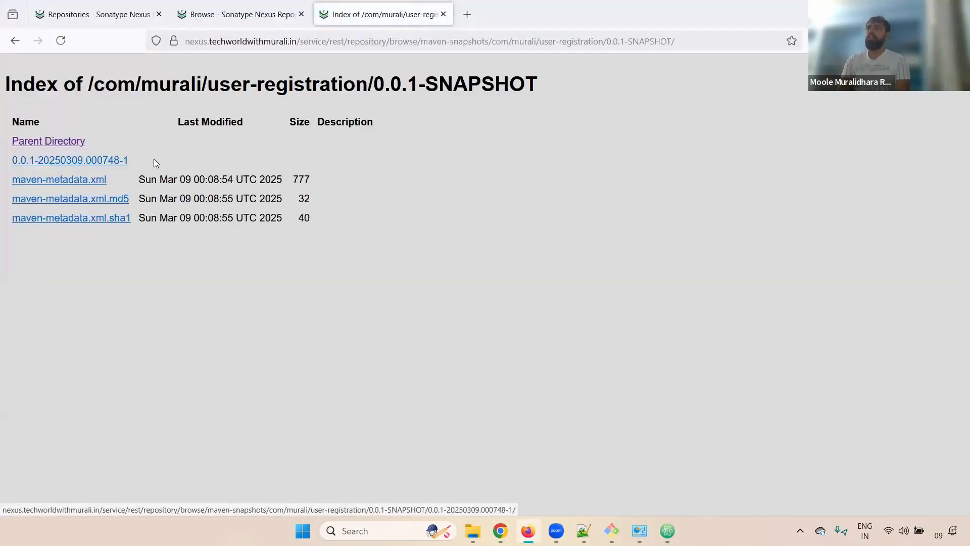
pyautogui.moveTo(138, 159); pyautogui.dragTo(91, 161)
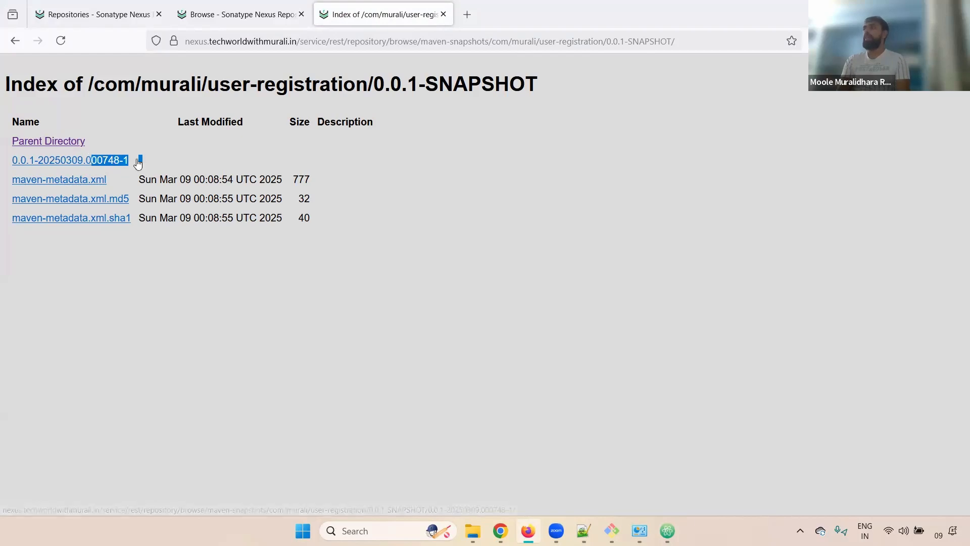
pyautogui.click(134, 167)
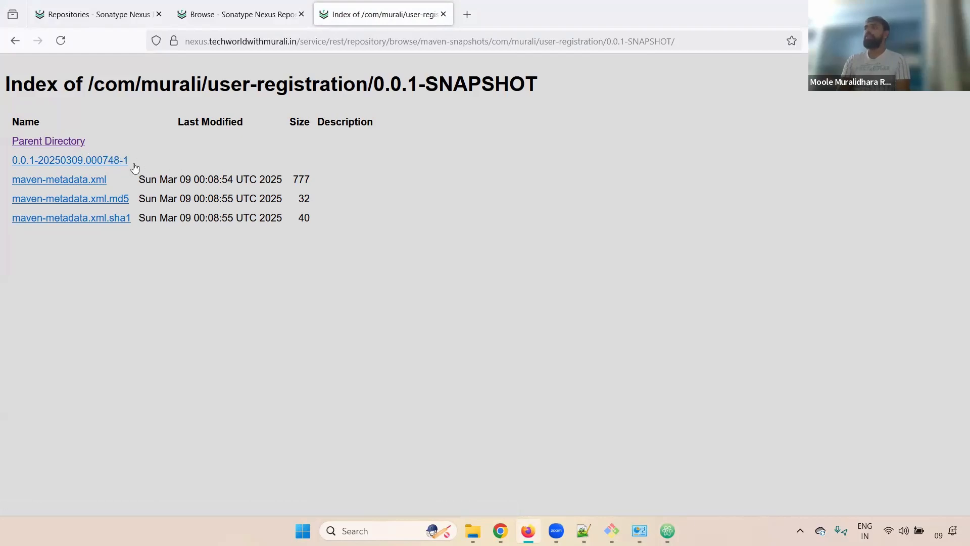
pyautogui.click(106, 154)
pyautogui.moveTo(242, 154); pyautogui.dragTo(2, 162)
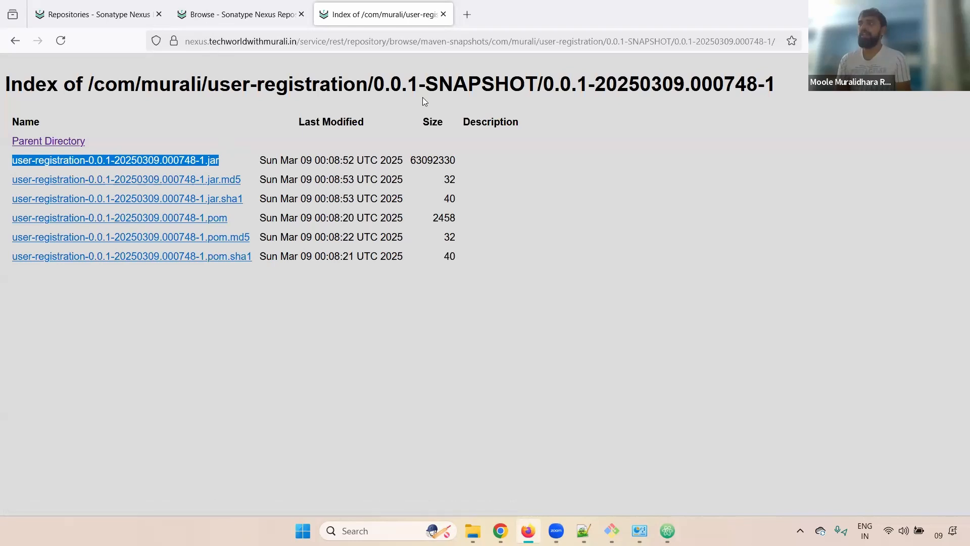
# Download the timestamped user-registration jar from the 0.0.1-20250309.000748-1 folder, then return to Chrome.
pyautogui.click(549, 255)
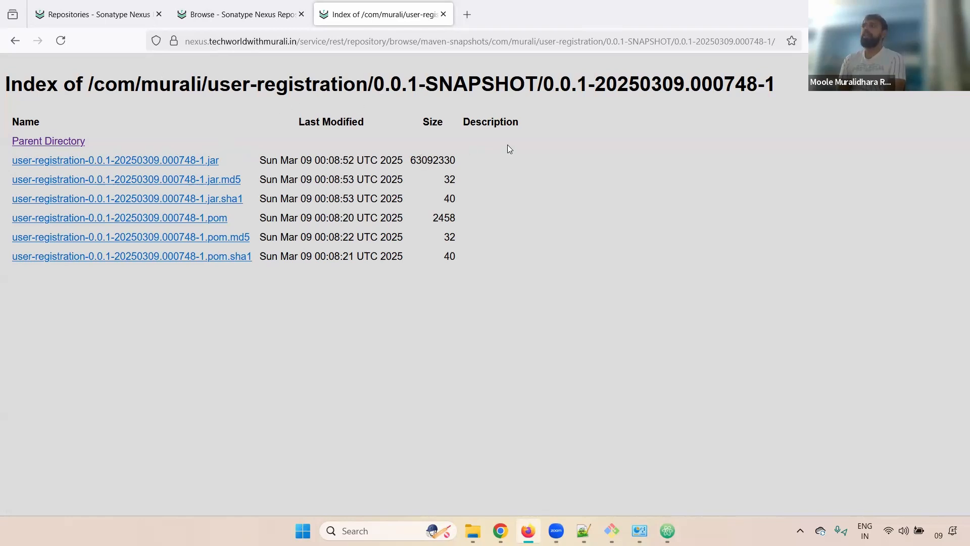
pyautogui.moveTo(96, 115); pyautogui.dragTo(2, 149)
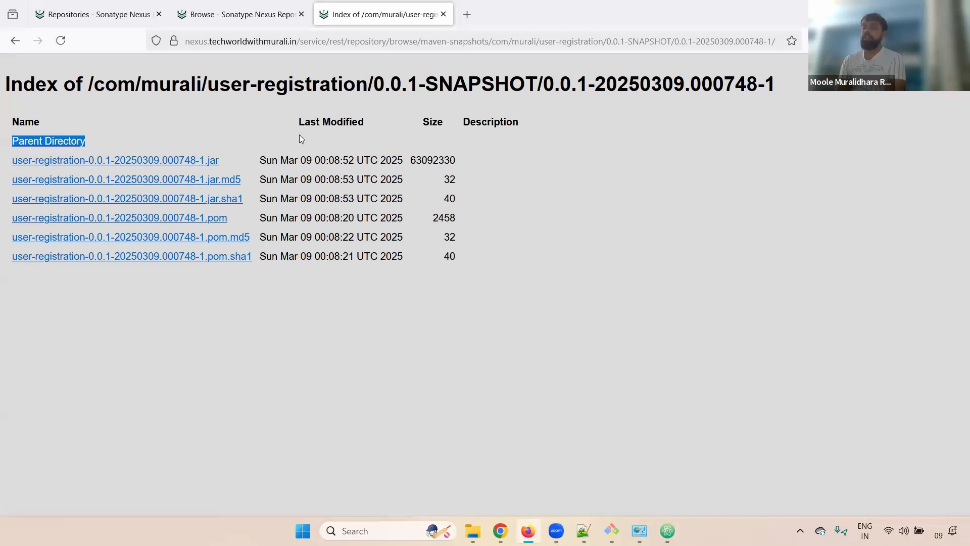
pyautogui.click(527, 179)
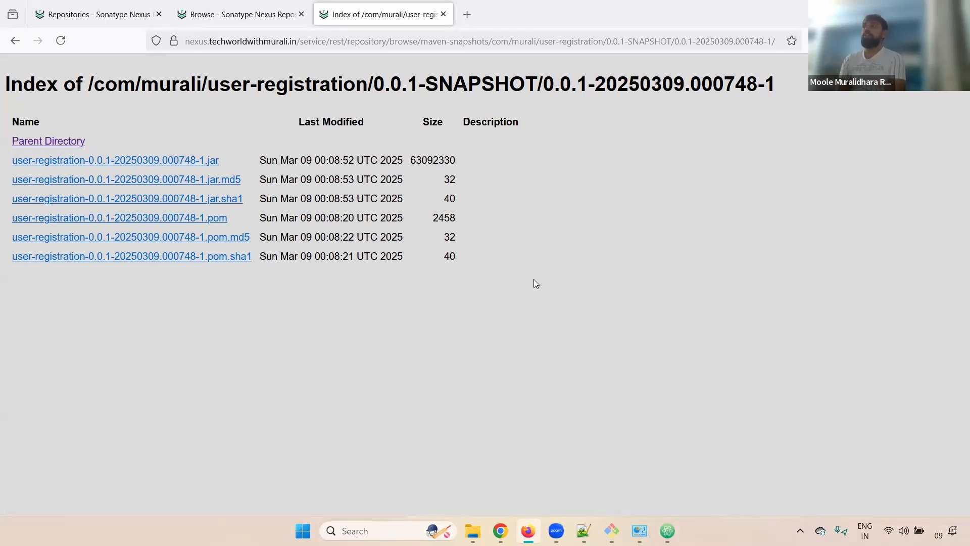
pyautogui.moveTo(533, 280); pyautogui.dragTo(1, 141)
pyautogui.click(788, 154)
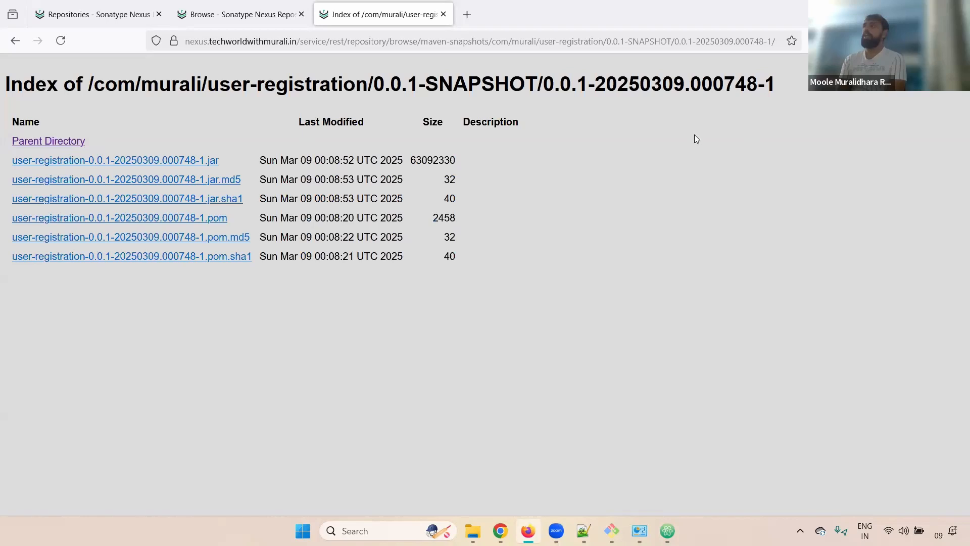
pyautogui.click(158, 162)
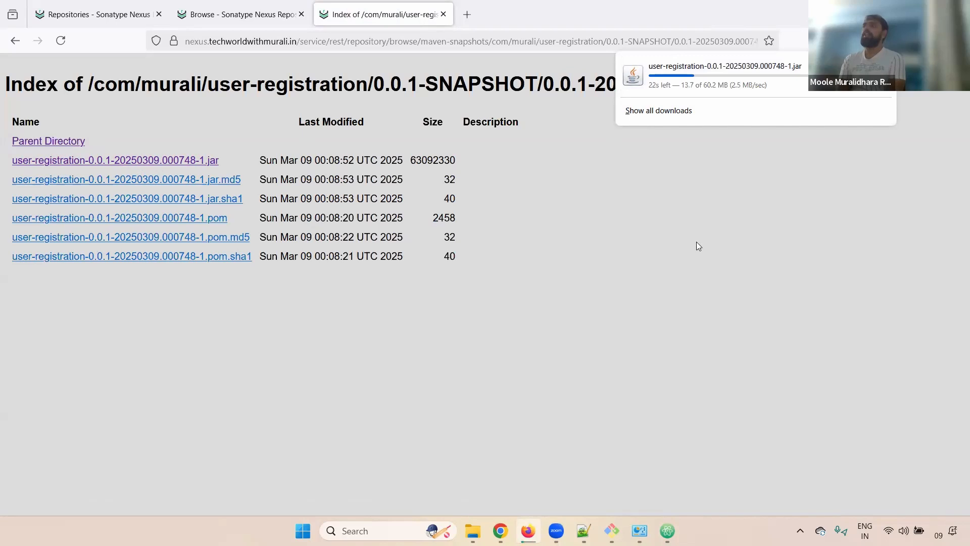
pyautogui.click(453, 101)
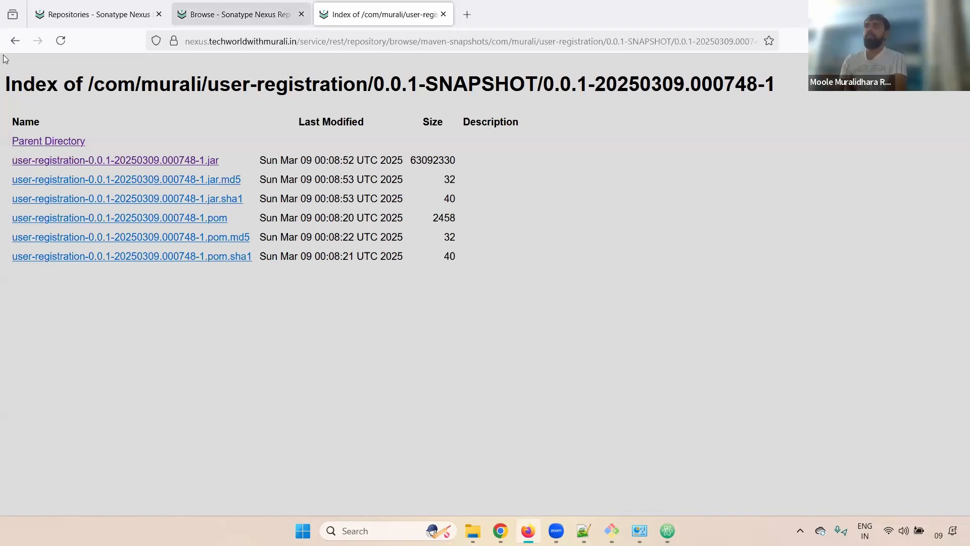
pyautogui.tripleClick(185, 83)
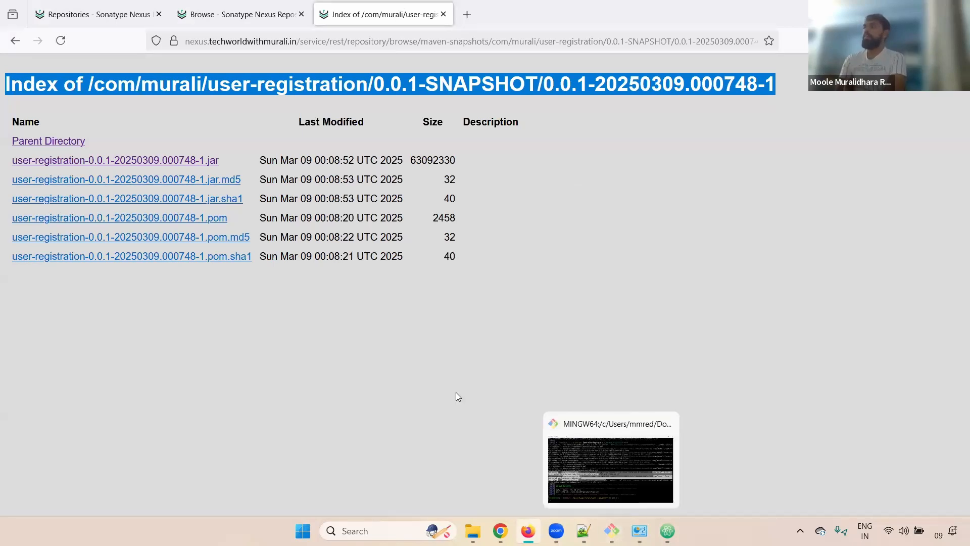
pyautogui.click(500, 532)
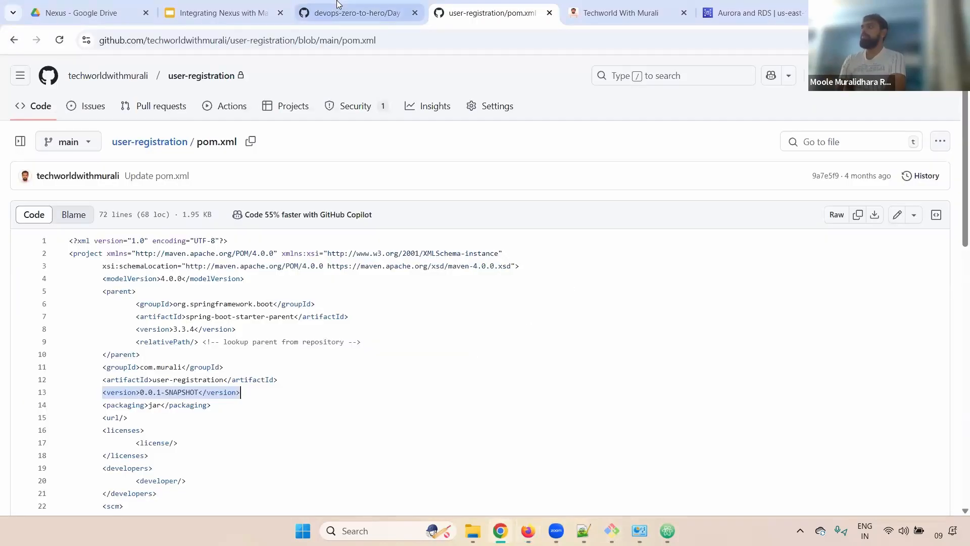
# Review section 3's mvn clean deploy command and the maven-deploy-plugin 2.8.2 snippet.
pyautogui.click(338, 5)
pyautogui.scroll(-5, 556, 277)
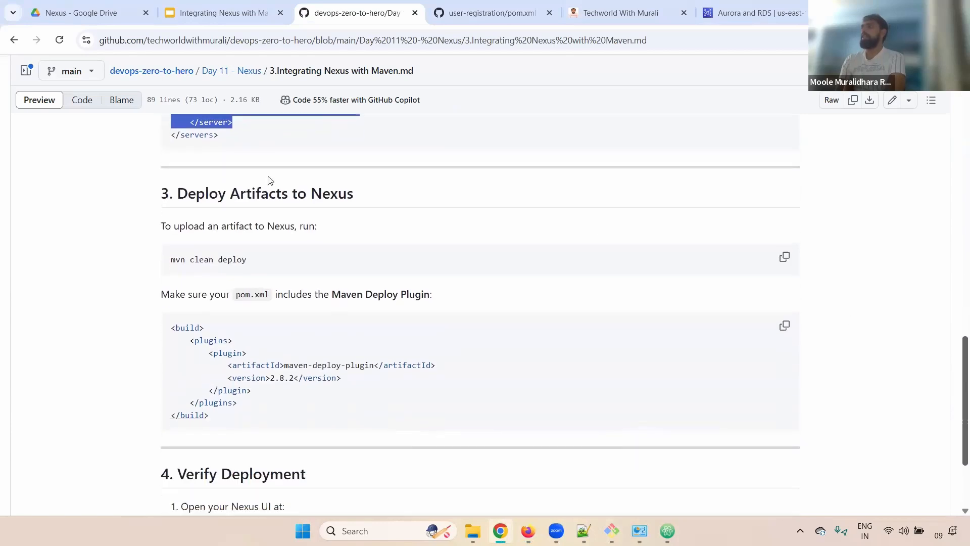
pyautogui.moveTo(184, 262); pyautogui.dragTo(287, 259)
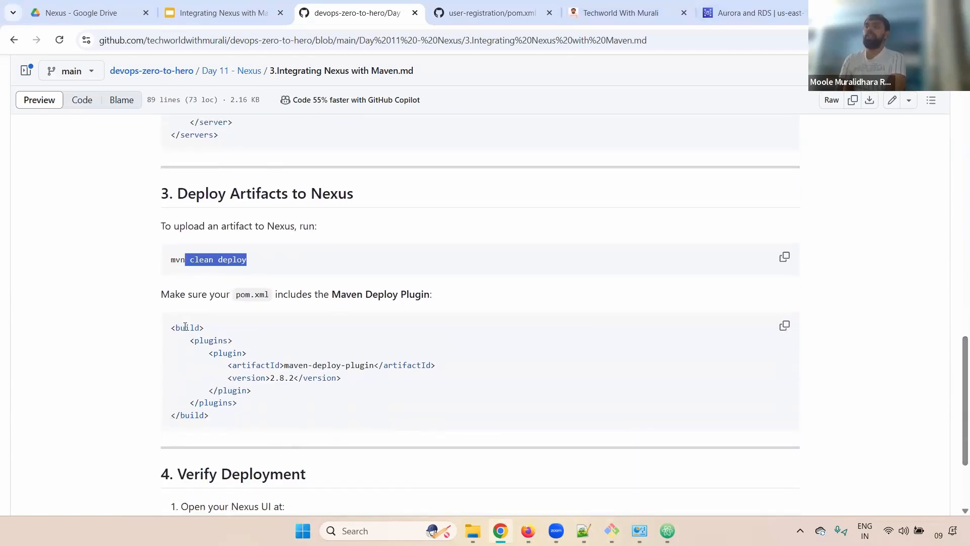
pyautogui.moveTo(170, 327); pyautogui.dragTo(342, 366)
pyautogui.click(354, 381)
pyautogui.doubleClick(331, 365)
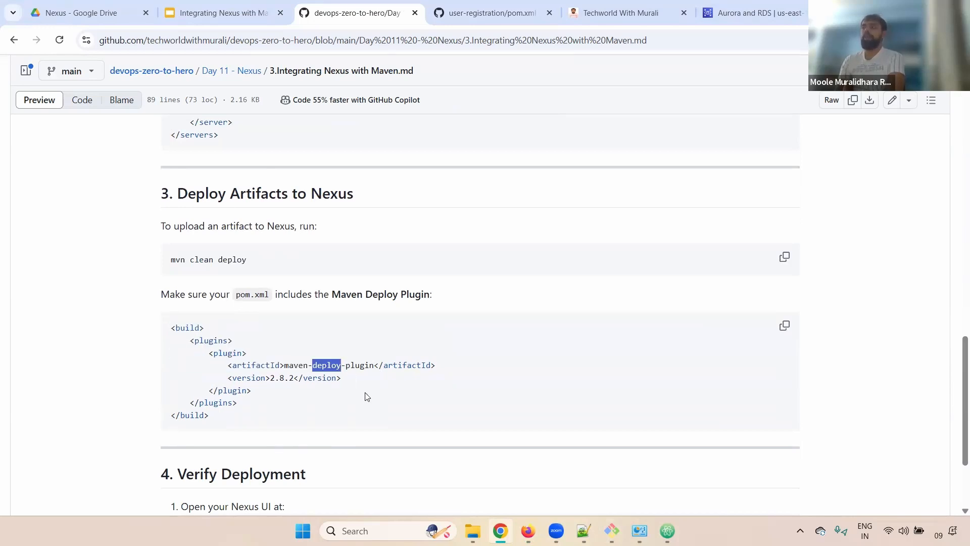
pyautogui.click(226, 388)
pyautogui.moveTo(218, 378); pyautogui.dragTo(381, 383)
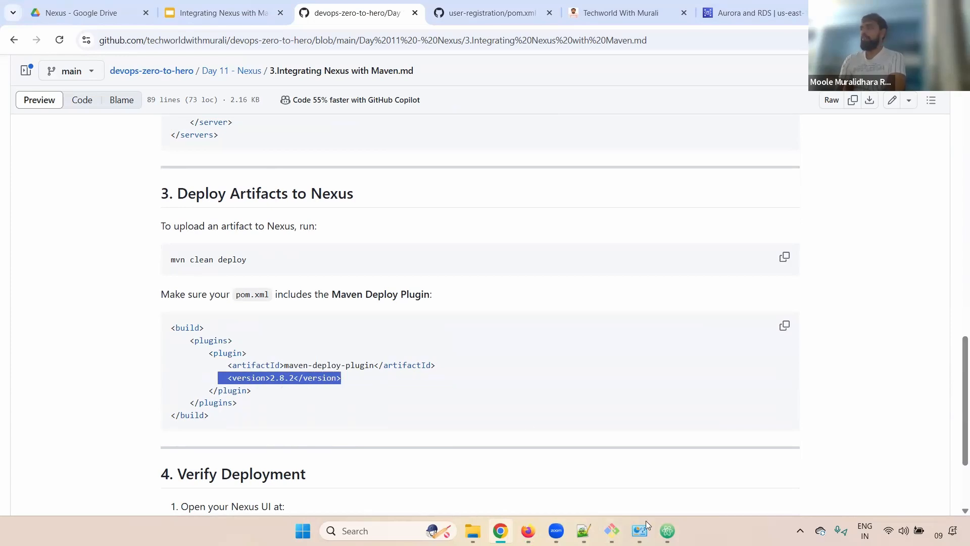
pyautogui.click(667, 530)
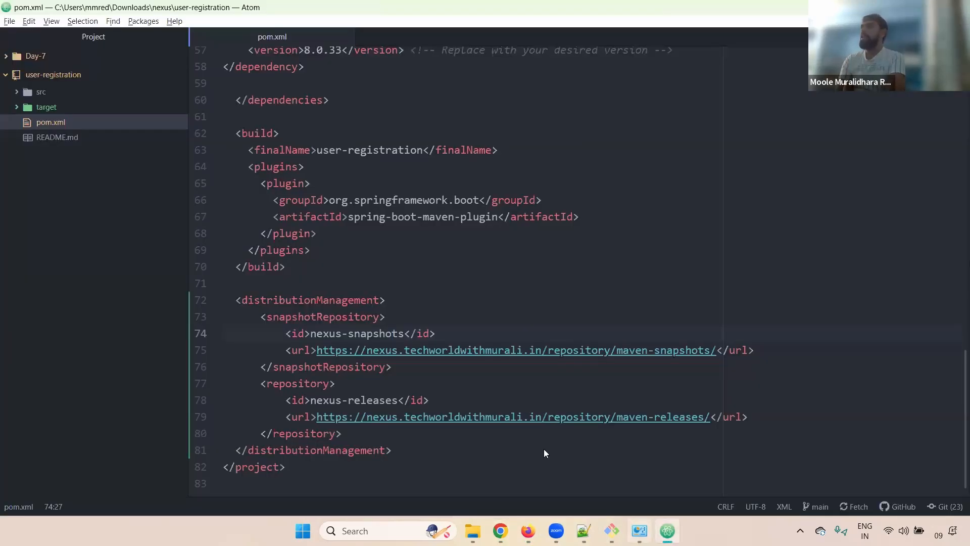
pyautogui.scroll(8, 957, 273)
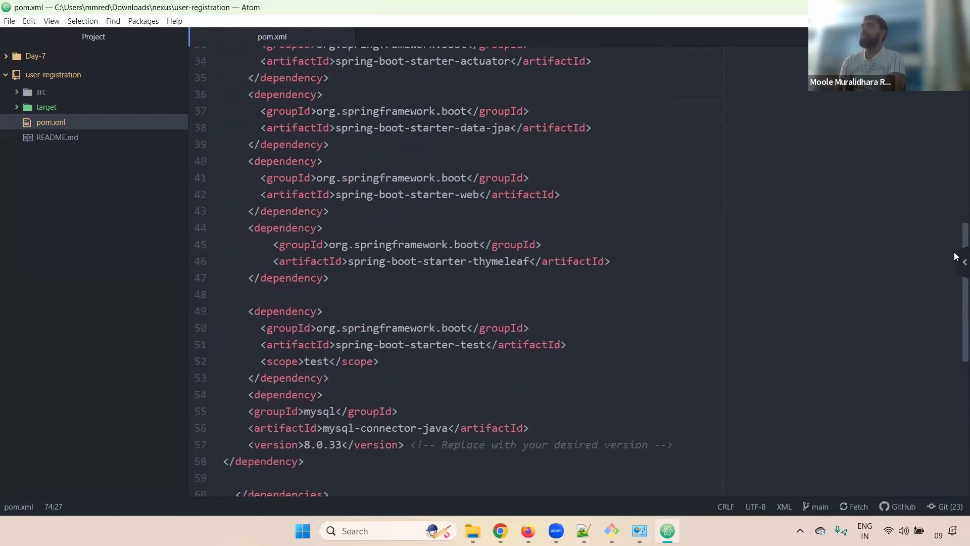
pyautogui.scroll(2, 955, 242)
pyautogui.scroll(-3, 957, 267)
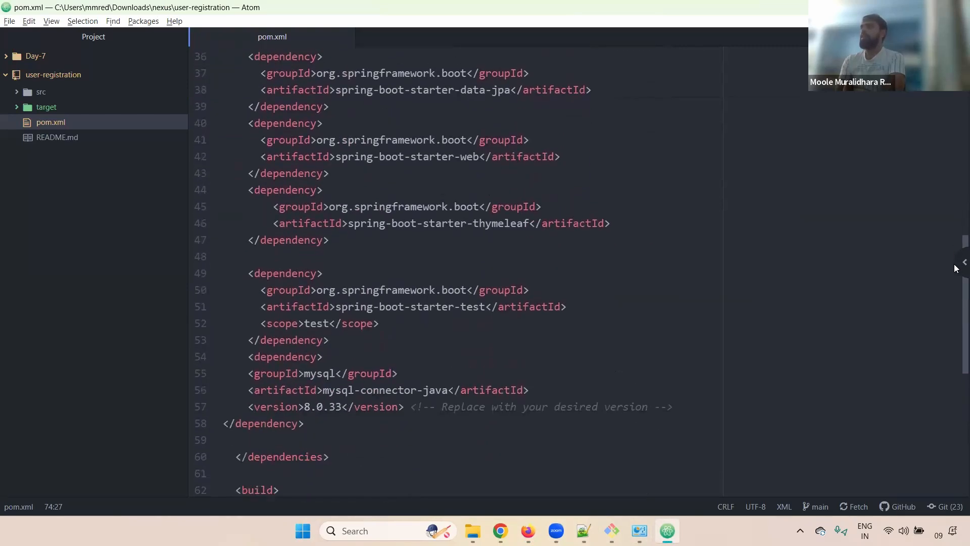
pyautogui.scroll(12, 956, 173)
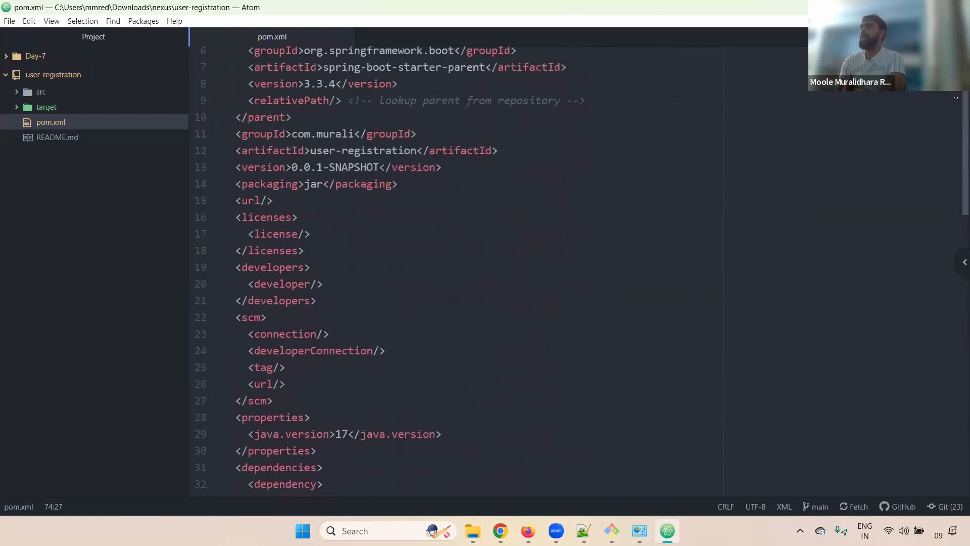
pyautogui.scroll(-11, 957, 173)
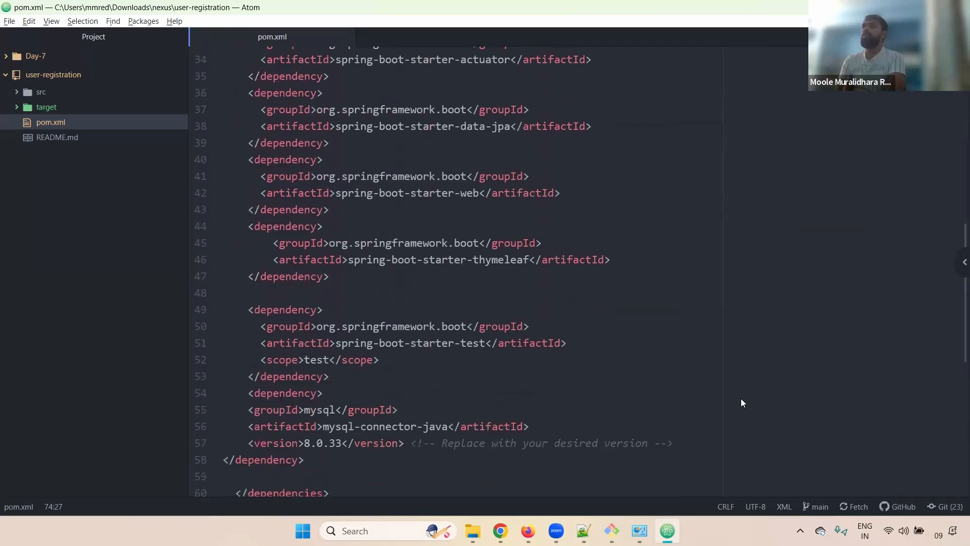
pyautogui.click(500, 530)
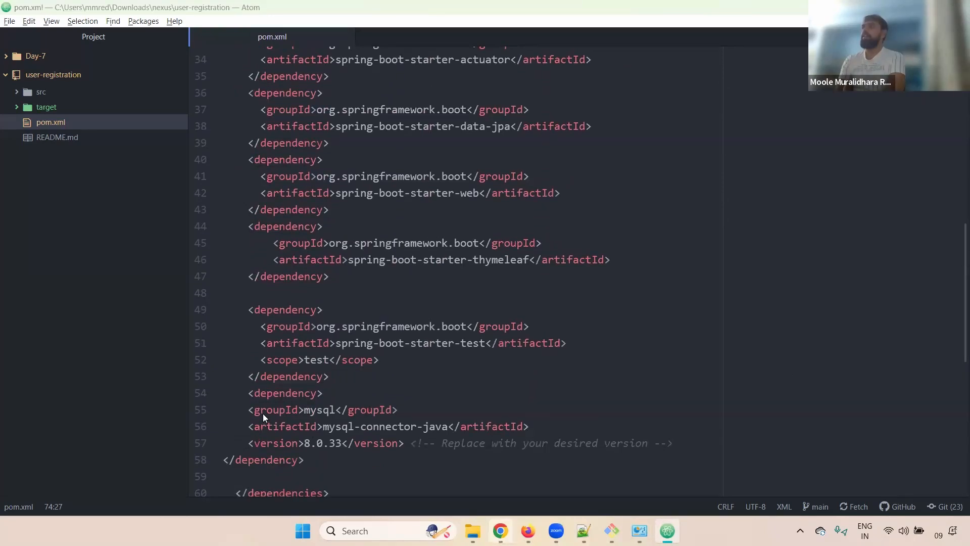
pyautogui.moveTo(223, 365); pyautogui.dragTo(445, 371)
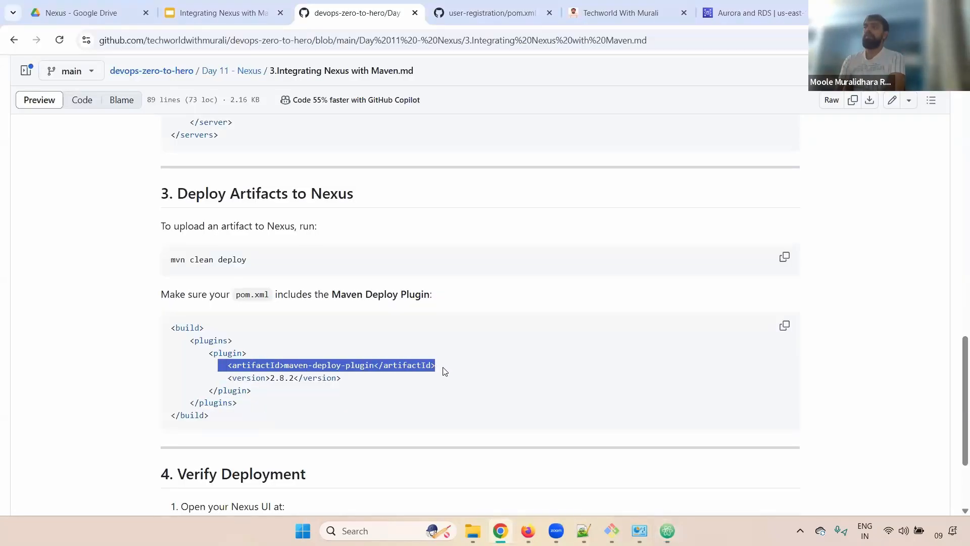
pyautogui.click(361, 392)
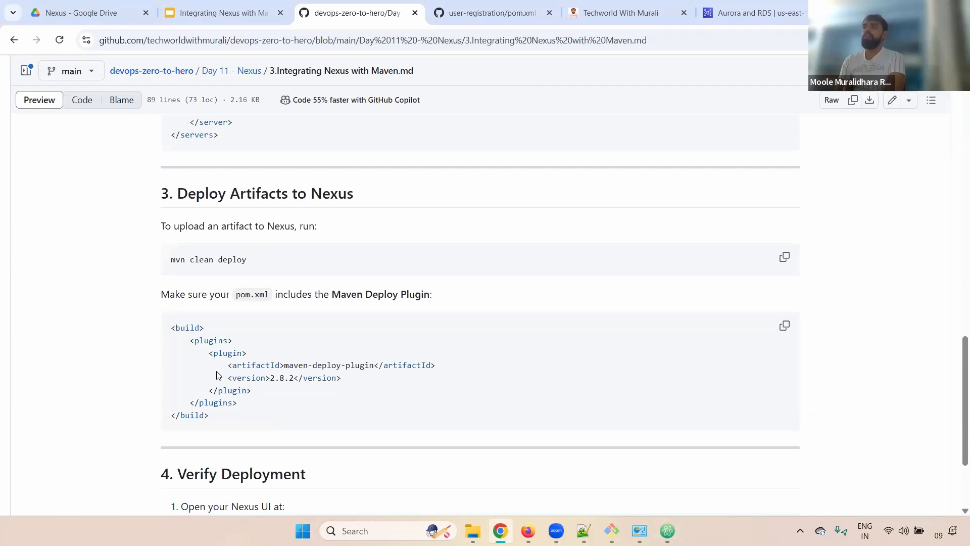
pyautogui.moveTo(210, 354); pyautogui.dragTo(322, 392)
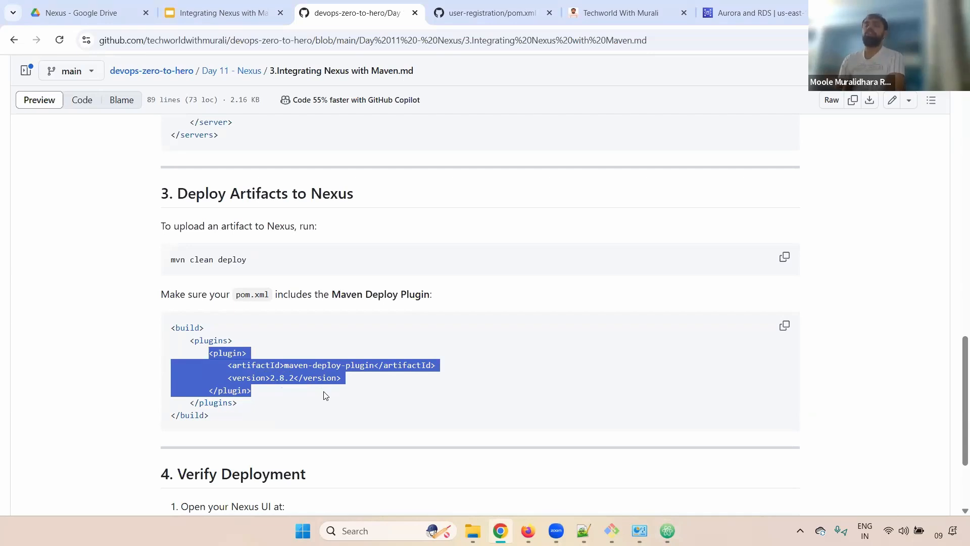
pyautogui.click(220, 358)
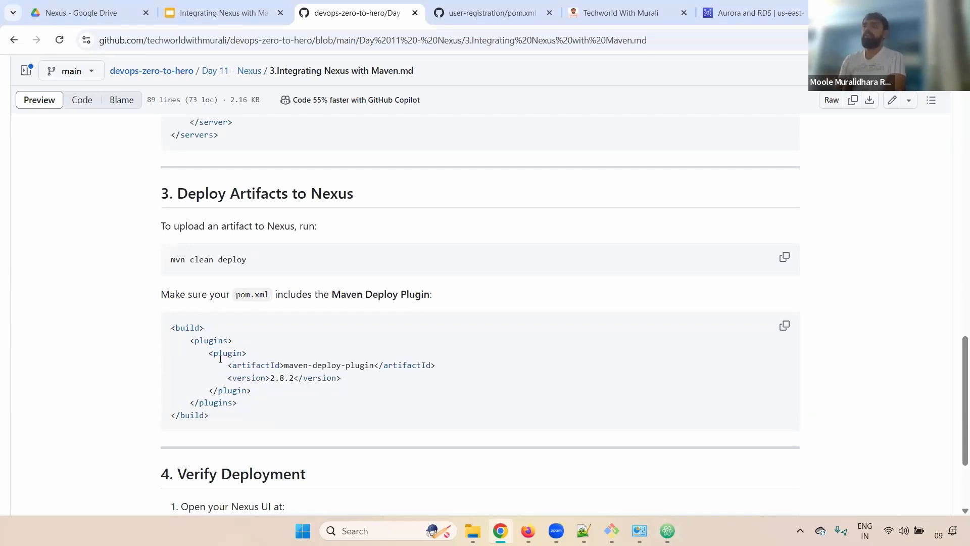
pyautogui.moveTo(208, 352); pyautogui.dragTo(282, 393)
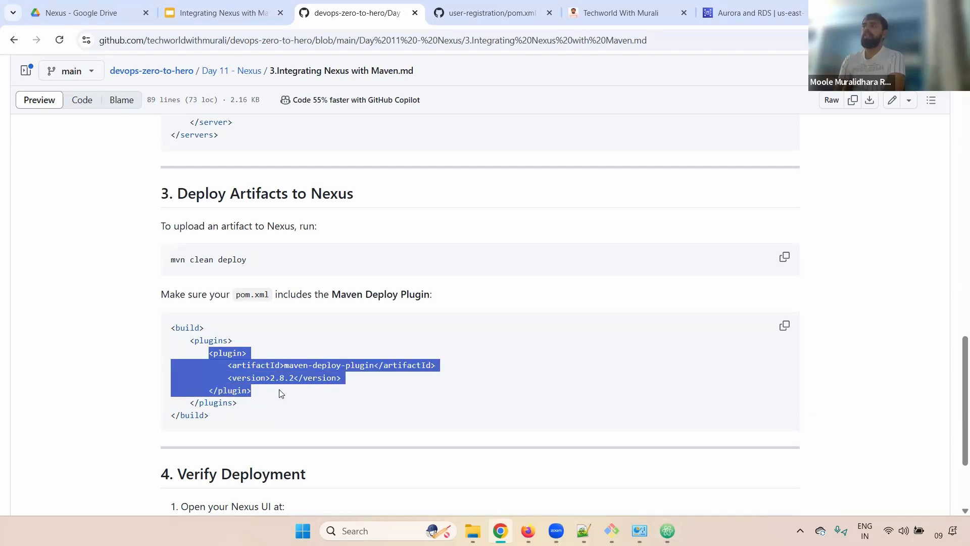
pyautogui.doubleClick(179, 328)
pyautogui.click(308, 380)
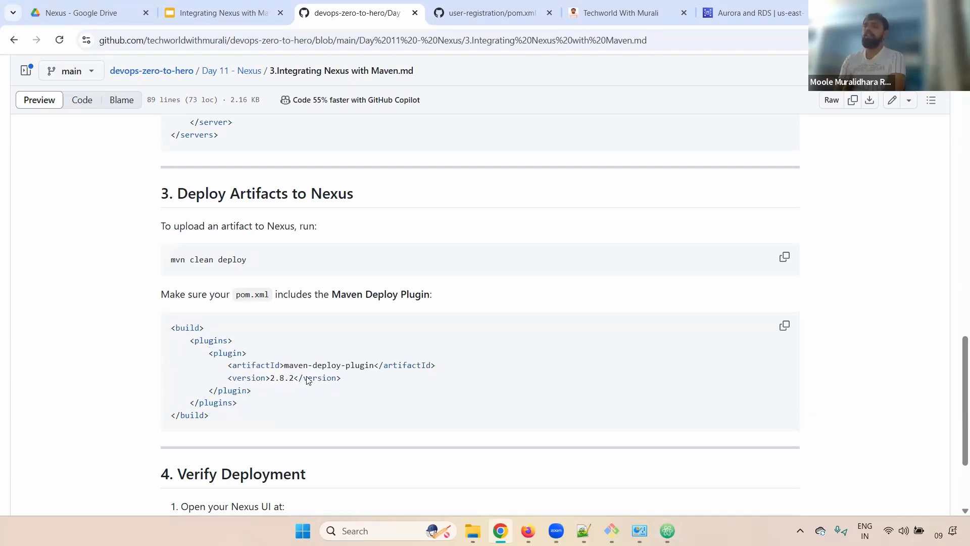
pyautogui.moveTo(267, 388); pyautogui.dragTo(167, 357)
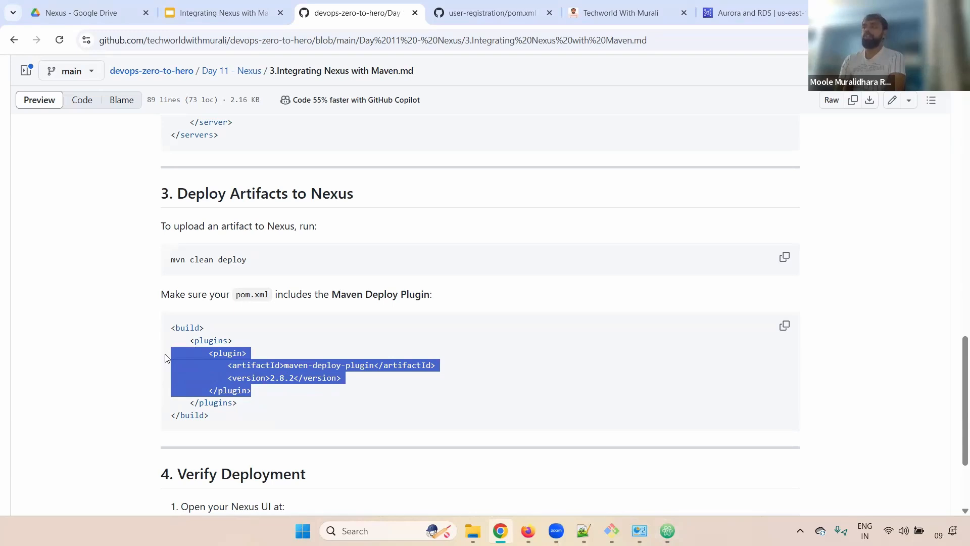
pyautogui.click(262, 364)
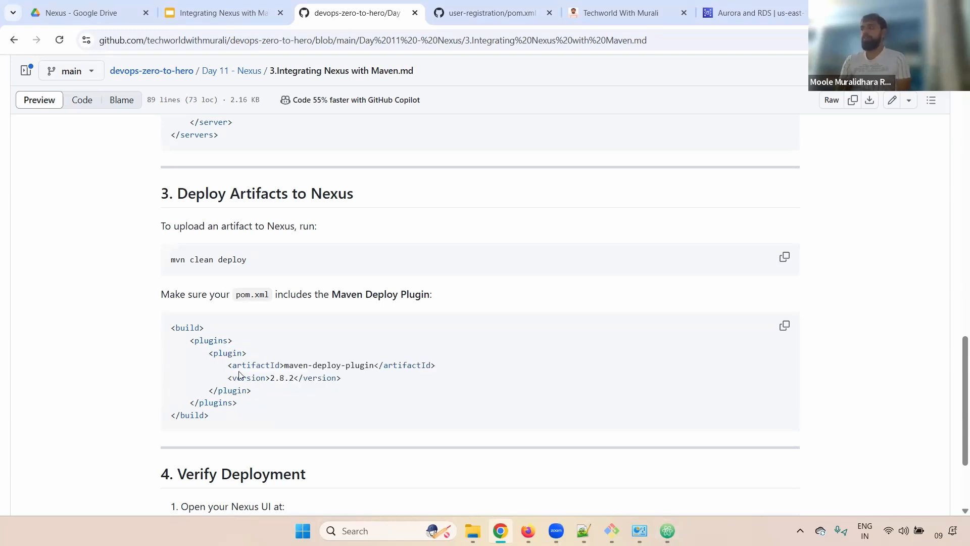
pyautogui.moveTo(205, 353); pyautogui.dragTo(267, 392)
pyautogui.hotkey('ctrl', 'c')
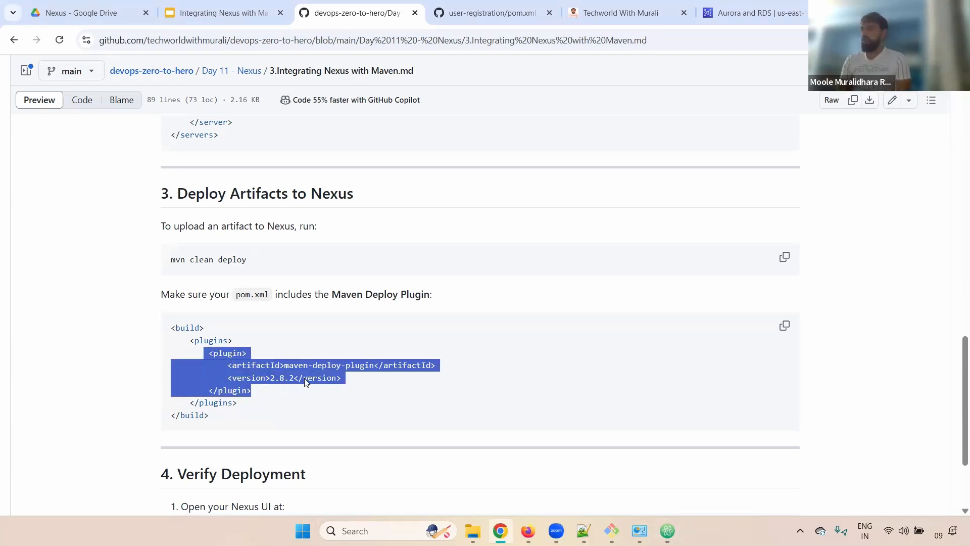
pyautogui.click(661, 522)
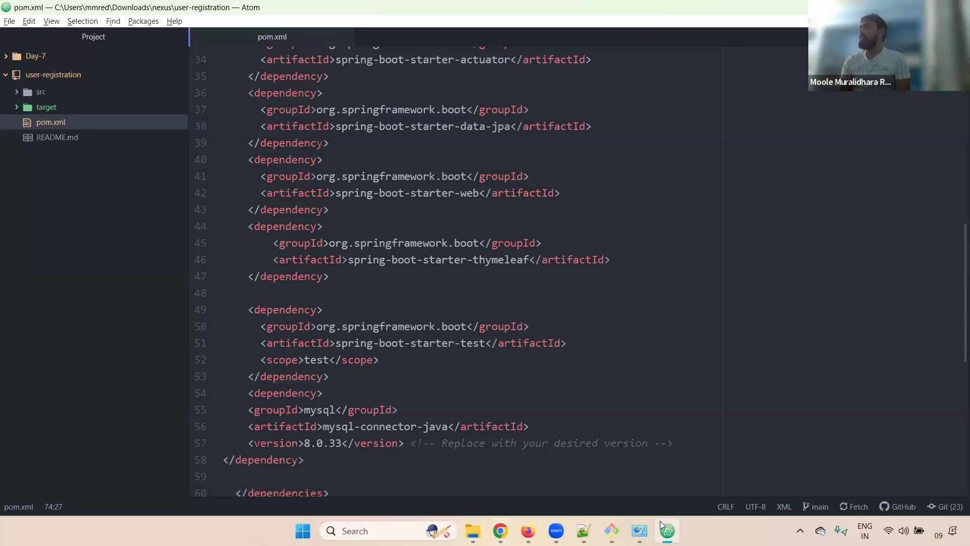
# Paste the maven-deploy-plugin block below the spring-boot plugin in pom.xml and save it.
pyautogui.scroll(-7, 954, 338)
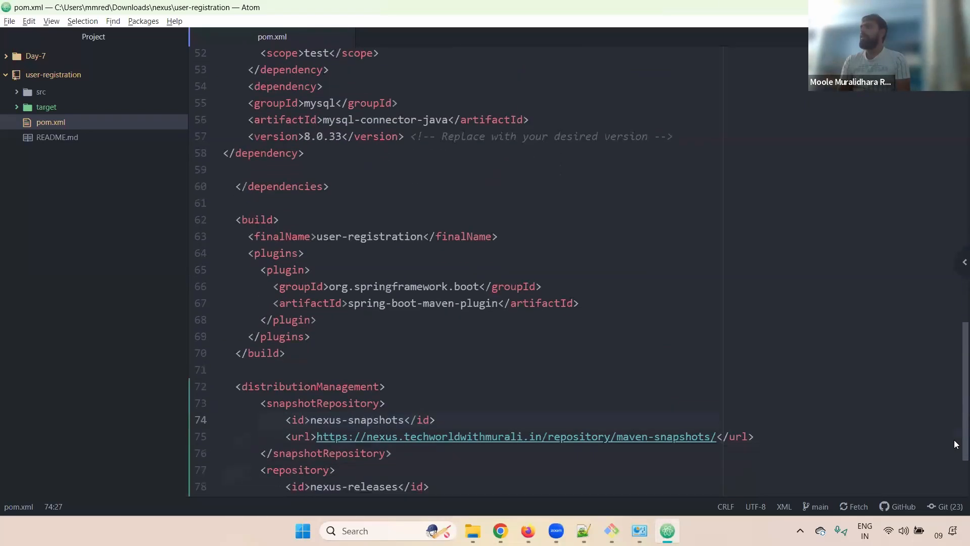
pyautogui.click(315, 180)
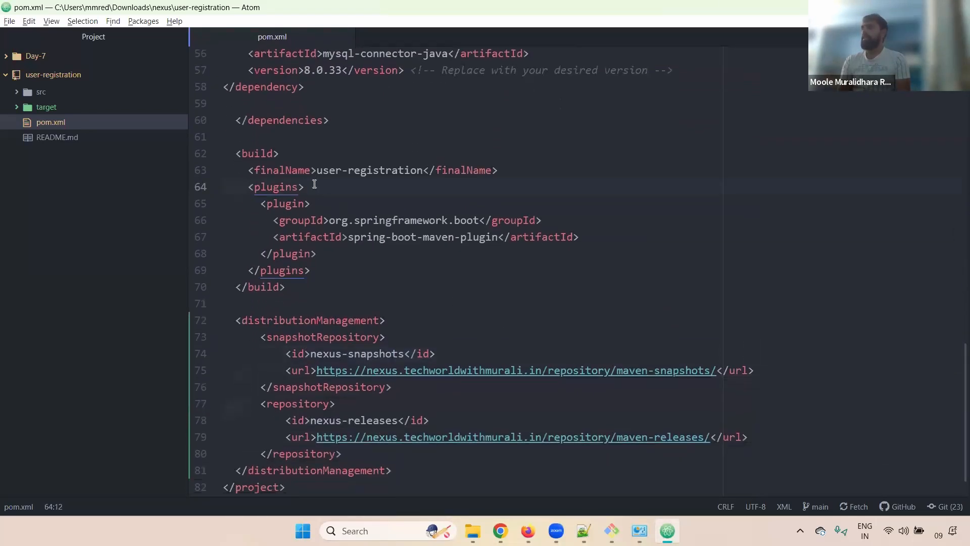
pyautogui.hotkey('shift', 'Home')
pyautogui.hotkey('shift', 'Home')
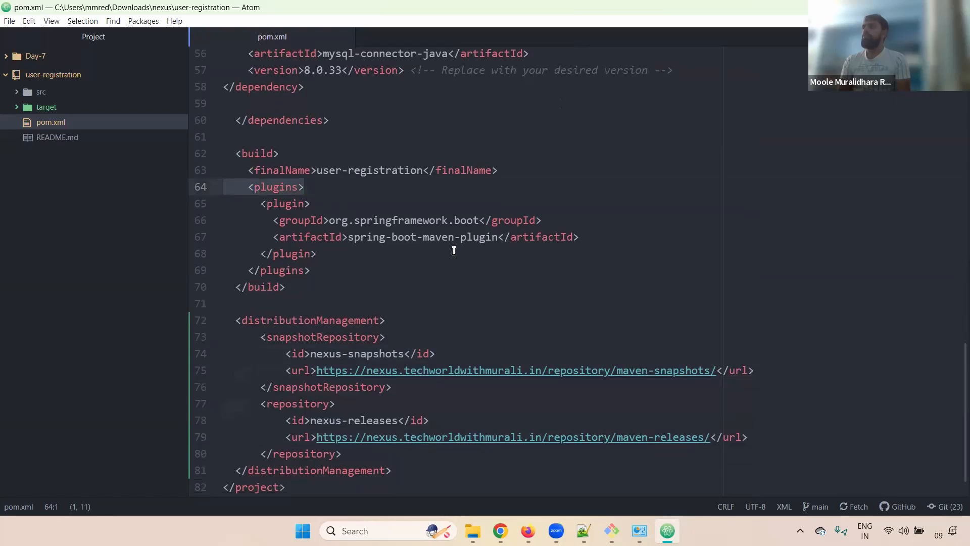
pyautogui.click(350, 260)
pyautogui.press('Return')
pyautogui.press('Return')
pyautogui.hotkey('ctrl', 'v')
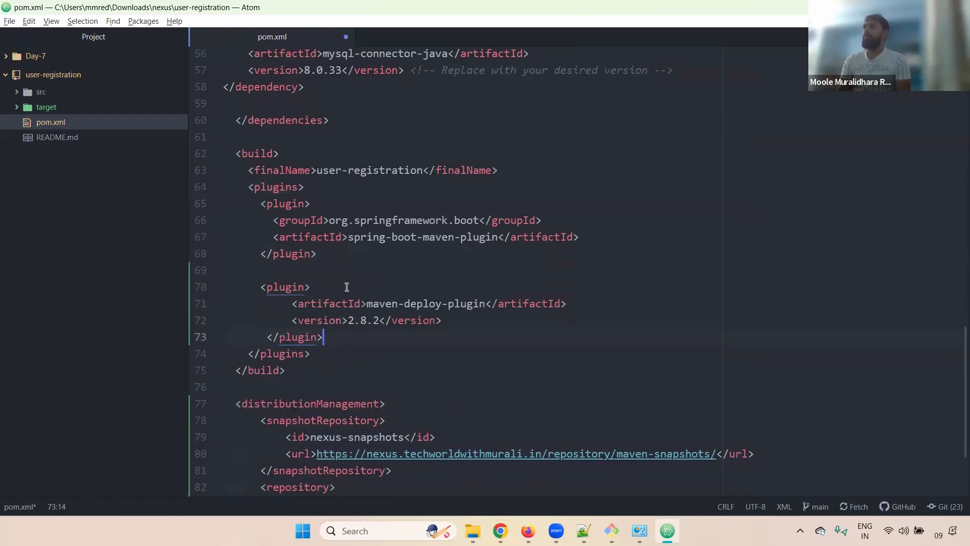
pyautogui.hotkey('ctrl', 's')
# Check the new plugin's version line against the guide, then move to Git Bash.
pyautogui.moveTo(266, 214); pyautogui.dragTo(578, 237)
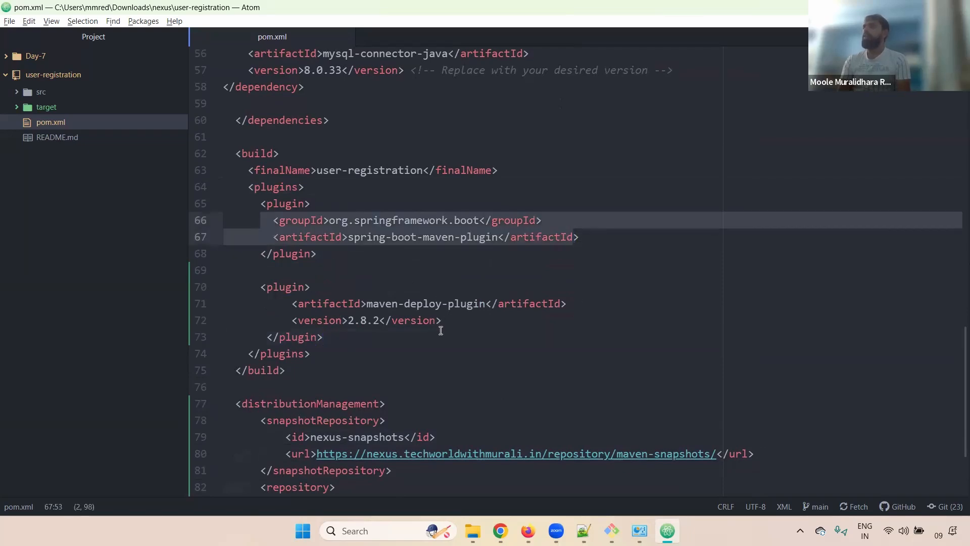
pyautogui.click(440, 327)
pyautogui.hotkey('alt', 'Tab')
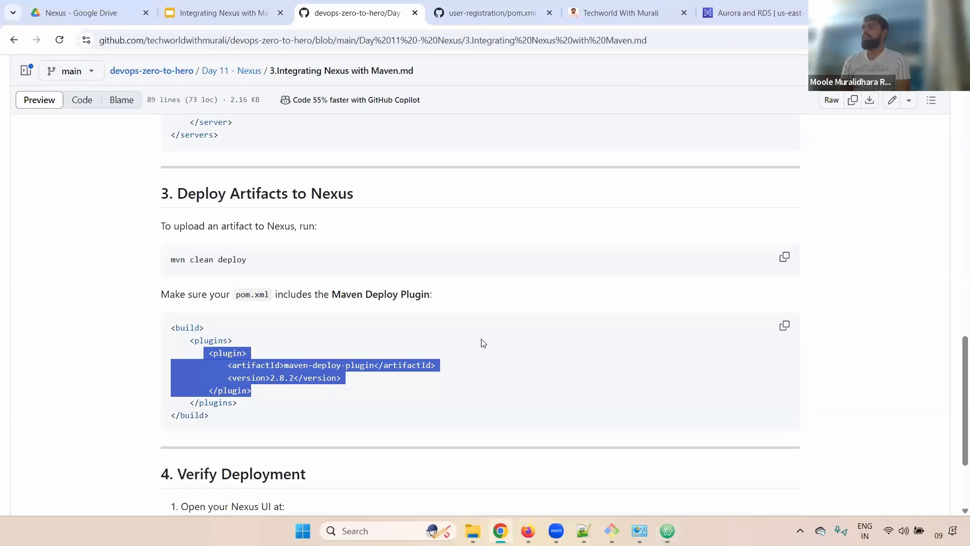
pyautogui.hotkey('alt', 'Tab')
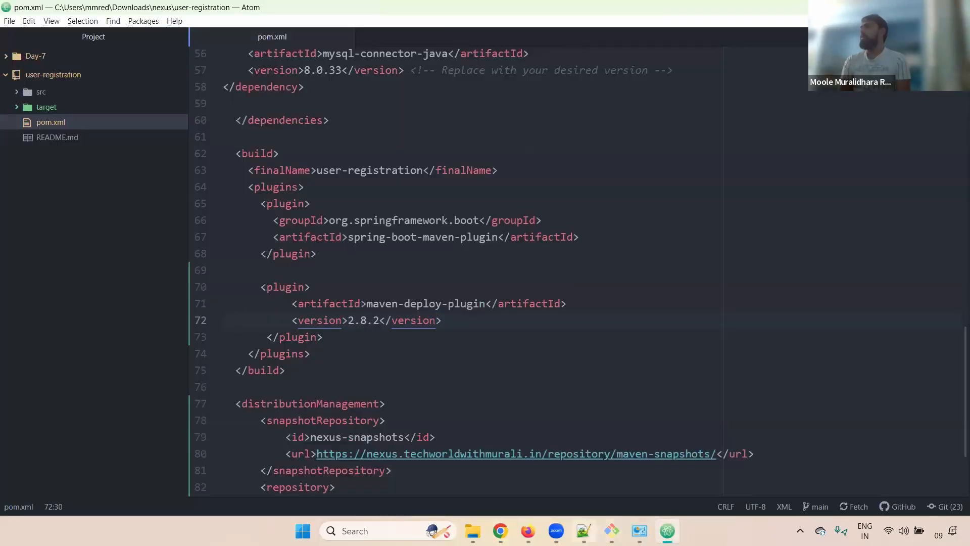
pyautogui.hotkey('alt', 'Tab')
# Clear the terminal and run mvn deploy in the user-registration folder.
pyautogui.hotkey('ctrl', 'l')
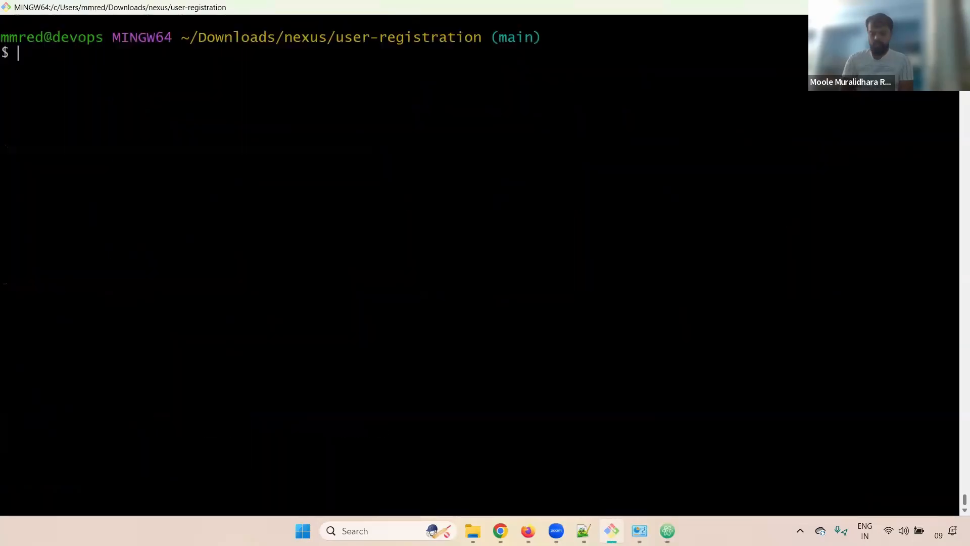
pyautogui.write('mvn de')
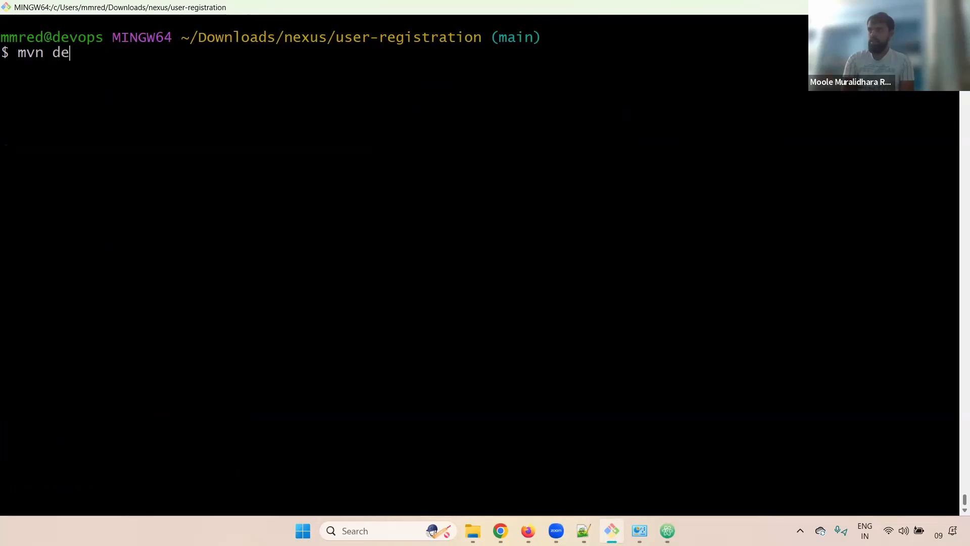
pyautogui.write('ploy')
pyautogui.press('Return')
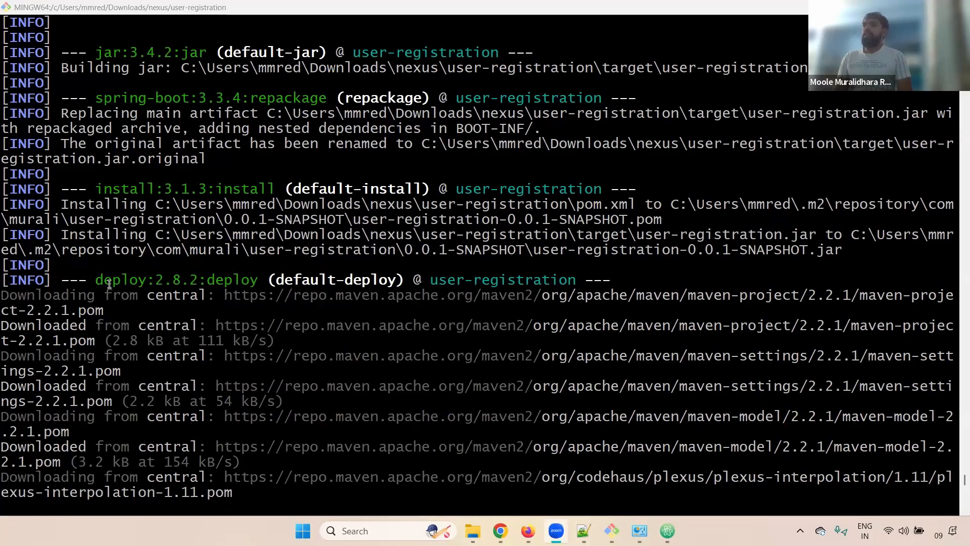
# Confirm the build ran deploy:2.8.2:deploy, matching the plugin version in pom.xml.
pyautogui.moveTo(104, 281); pyautogui.dragTo(245, 287)
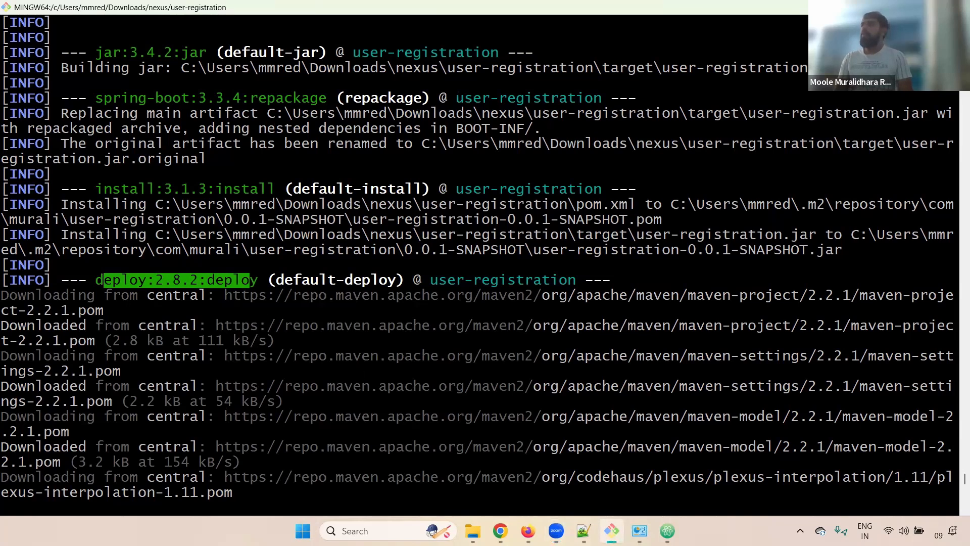
pyautogui.hotkey('alt', 'Tab')
pyautogui.moveTo(445, 321); pyautogui.dragTo(259, 310)
pyautogui.click(364, 320)
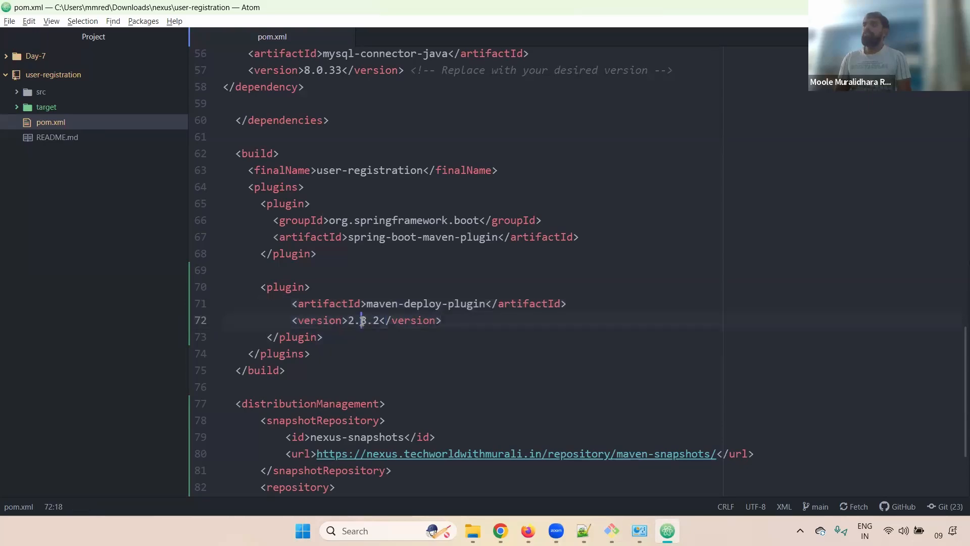
pyautogui.hotkey('alt', 'Tab')
pyautogui.moveTo(89, 281); pyautogui.dragTo(269, 280)
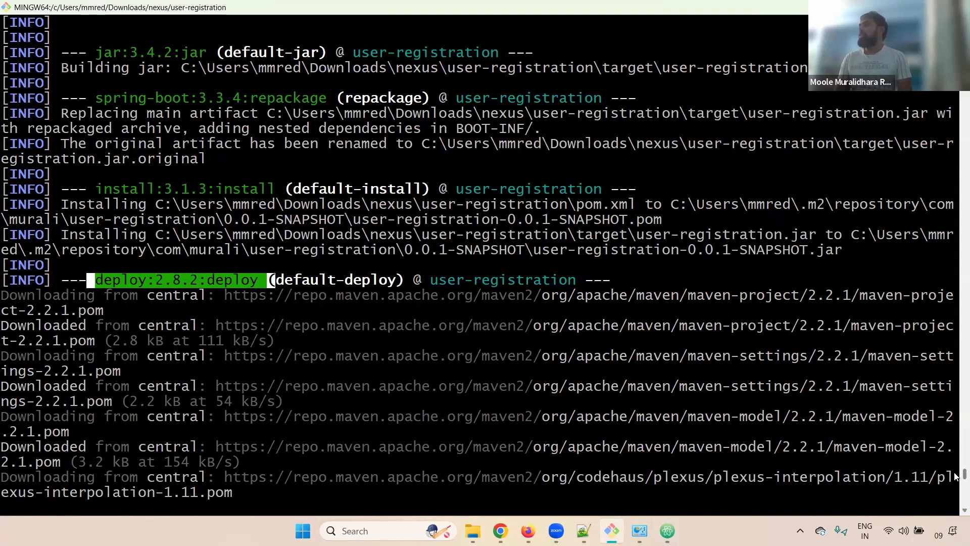
# Review the log: deploy plugin 2.8.2 downloaded and used, jar and pom uploaded, BUILD SUCCESS.
pyautogui.scroll(15, 957, 455)
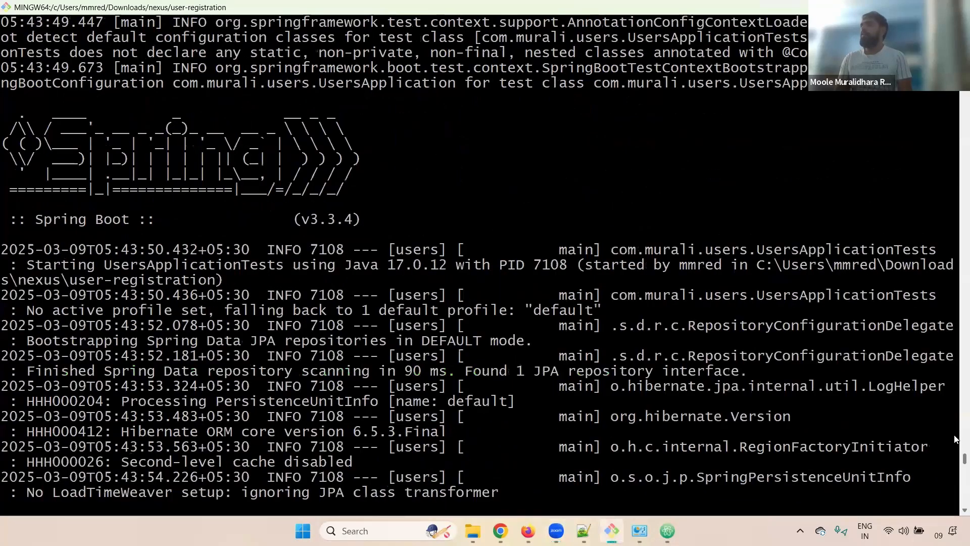
pyautogui.scroll(10, 955, 439)
pyautogui.scroll(-2, 956, 441)
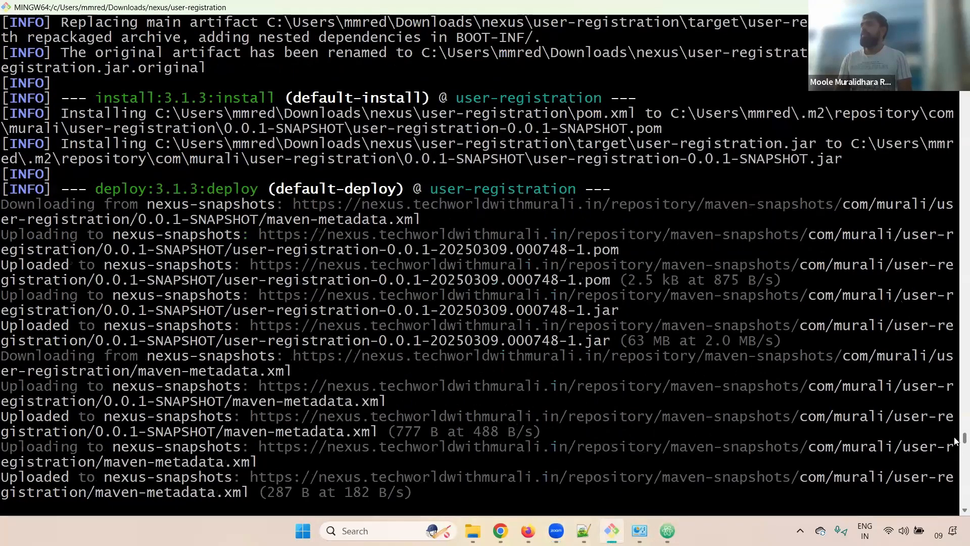
pyautogui.moveTo(152, 186); pyautogui.dragTo(215, 185)
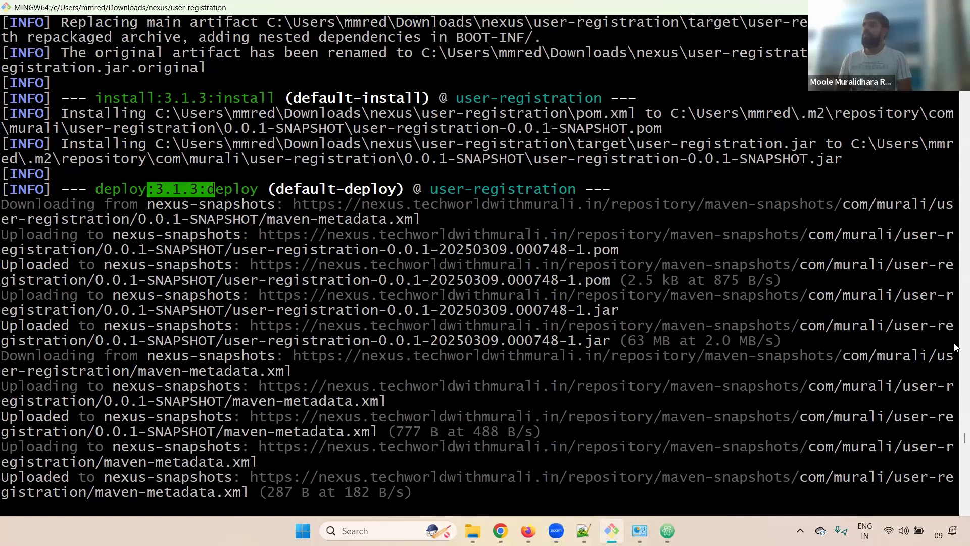
pyautogui.moveTo(955, 440); pyautogui.dragTo(955, 454)
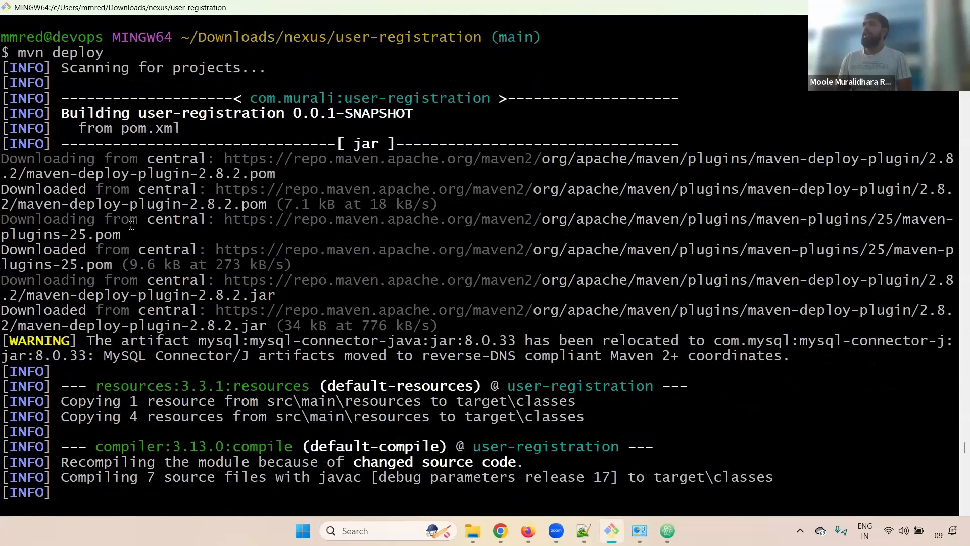
pyautogui.moveTo(26, 160); pyautogui.dragTo(245, 161)
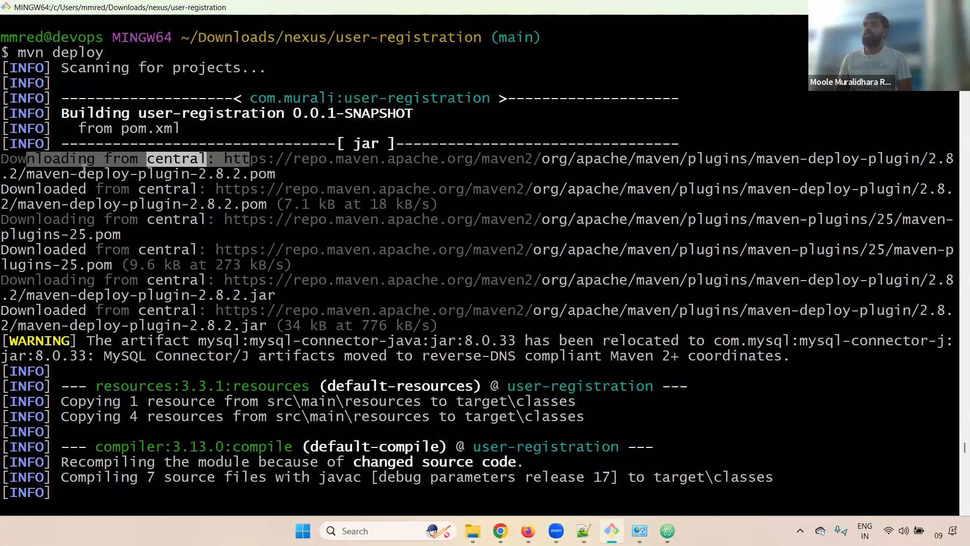
pyautogui.moveTo(26, 174); pyautogui.dragTo(249, 173)
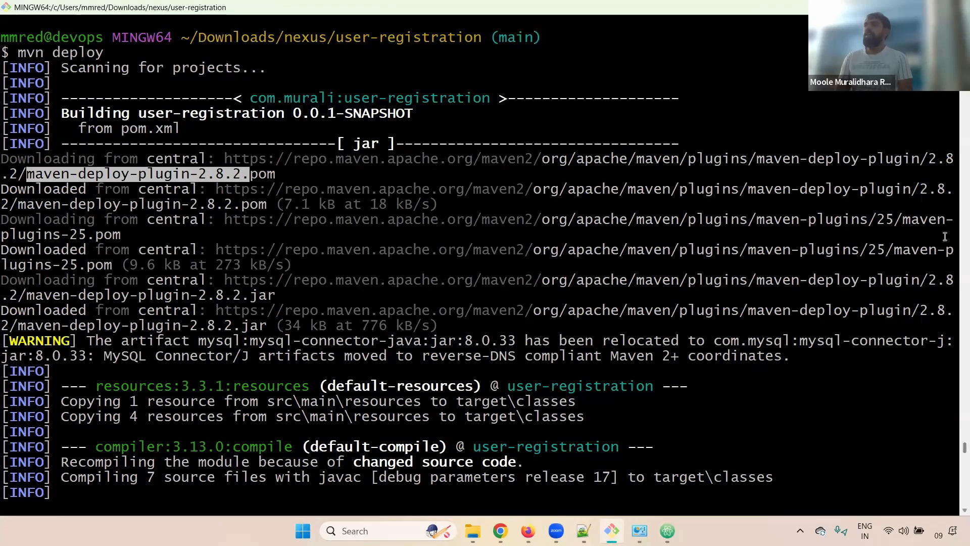
pyautogui.moveTo(955, 451); pyautogui.dragTo(955, 483)
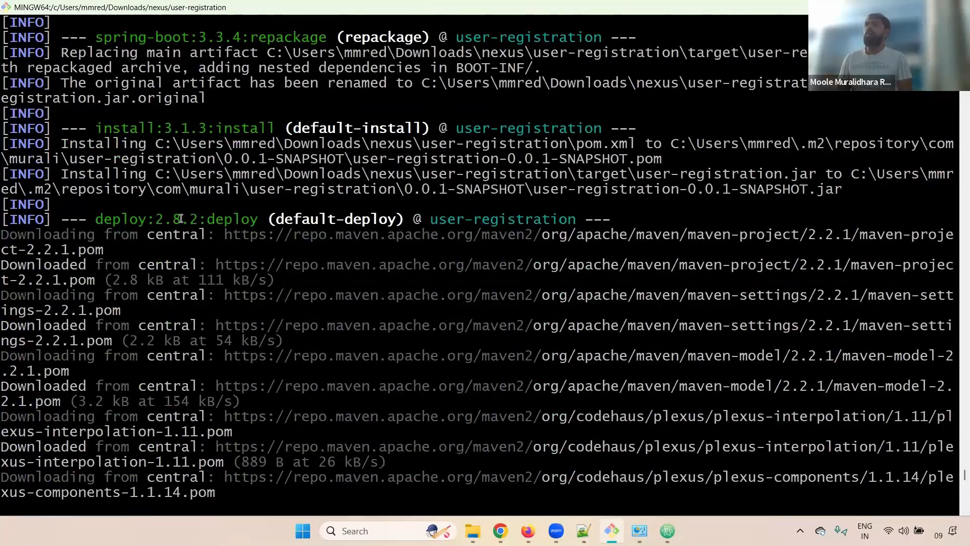
pyautogui.moveTo(95, 219); pyautogui.dragTo(261, 219)
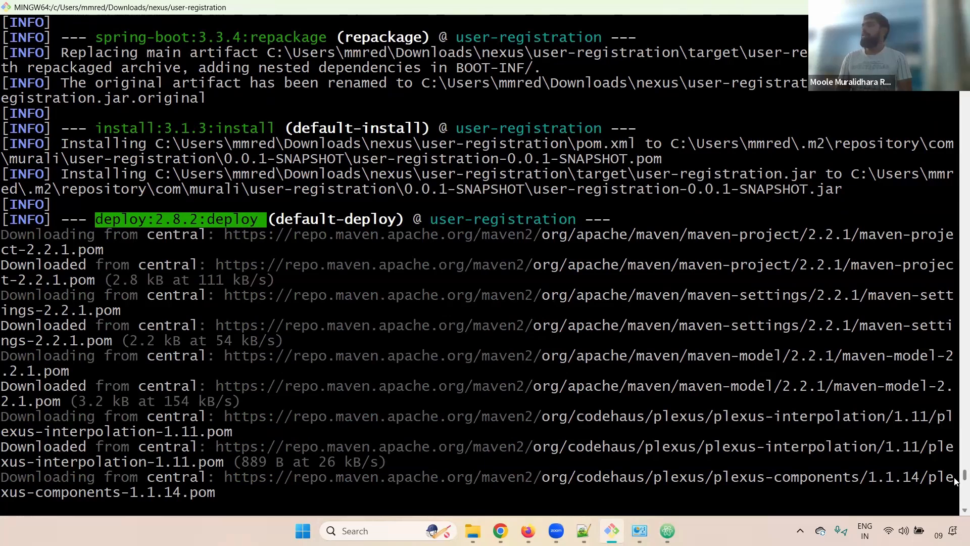
pyautogui.moveTo(955, 481); pyautogui.dragTo(955, 505)
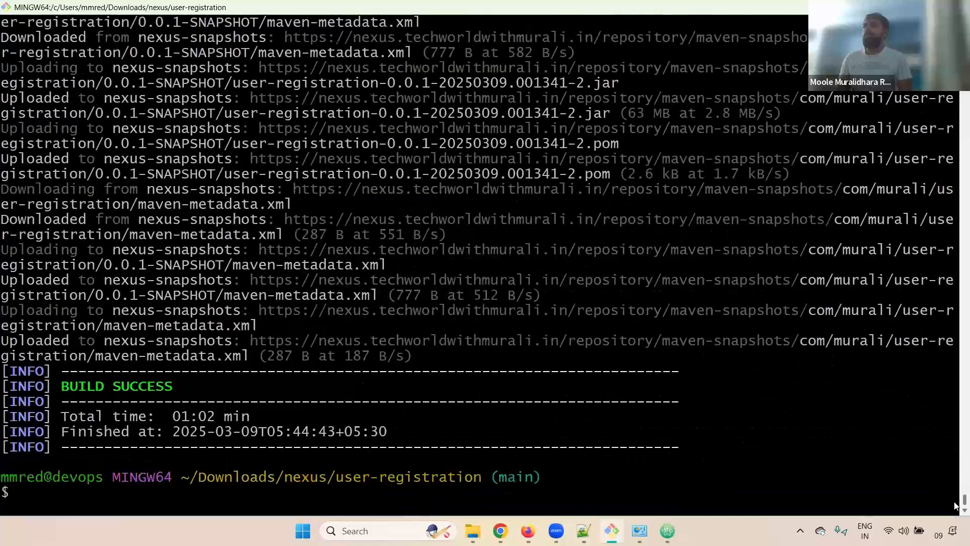
pyautogui.moveTo(61, 386); pyautogui.dragTo(191, 399)
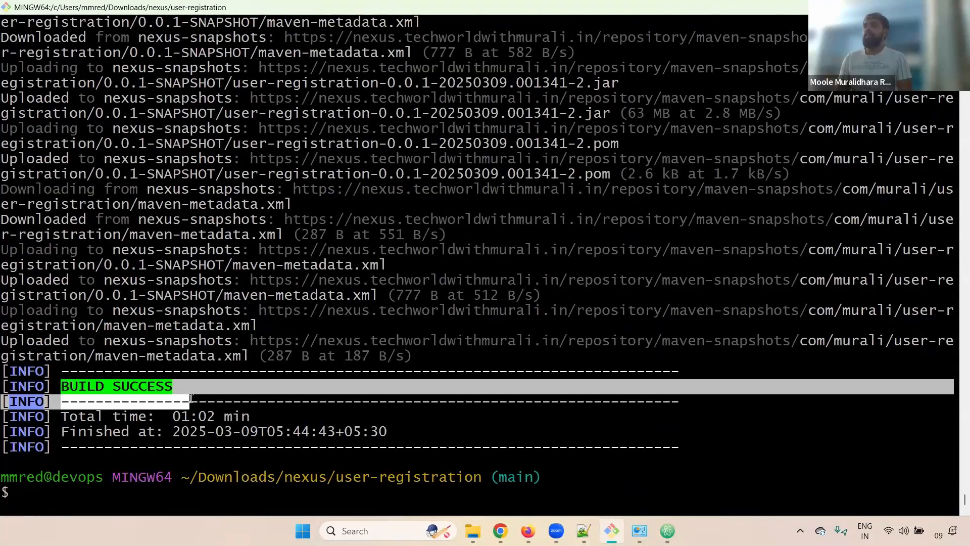
# Open the maven-snapshots HTML index and close the old build's index page.
pyautogui.hotkey('alt', 'Tab')
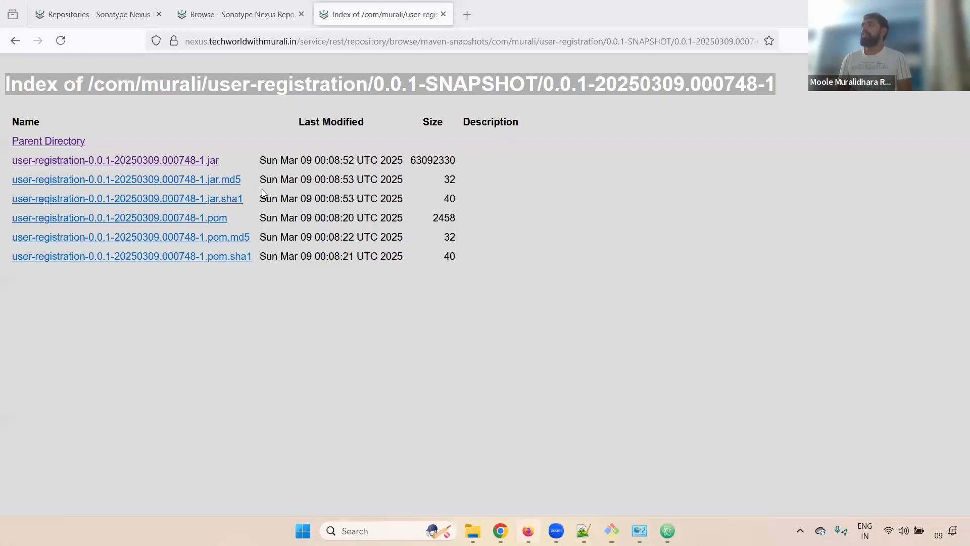
pyautogui.click(224, 4)
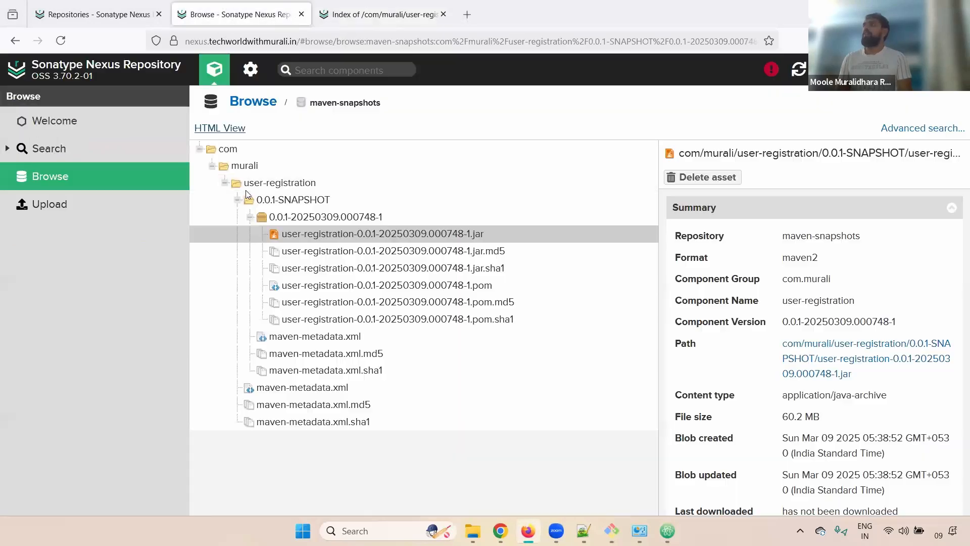
pyautogui.click(225, 129)
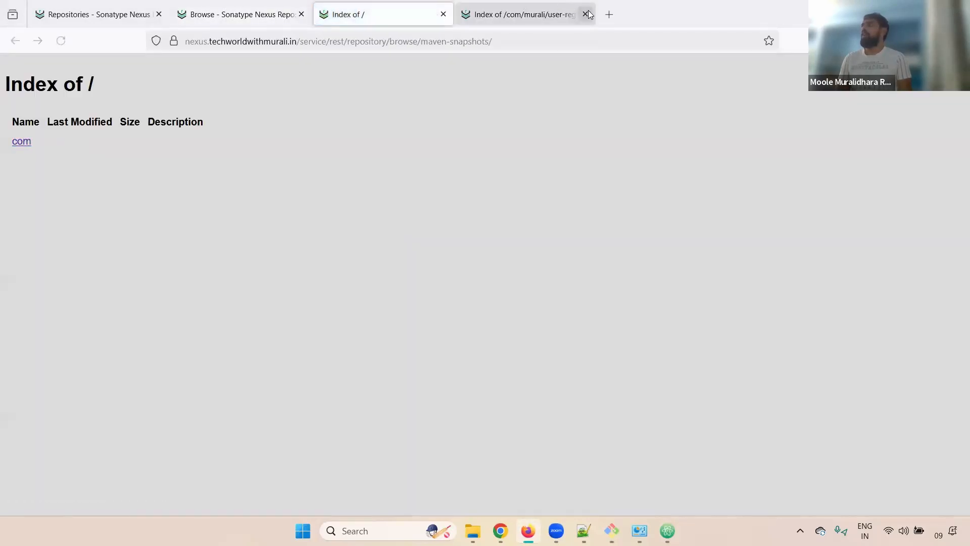
pyautogui.click(585, 14)
# Browse com > murali > user-registration > 0.0.1-SNAPSHOT > 0.0.1-20250309.001341-2 to see the jar and pom.
pyautogui.click(23, 146)
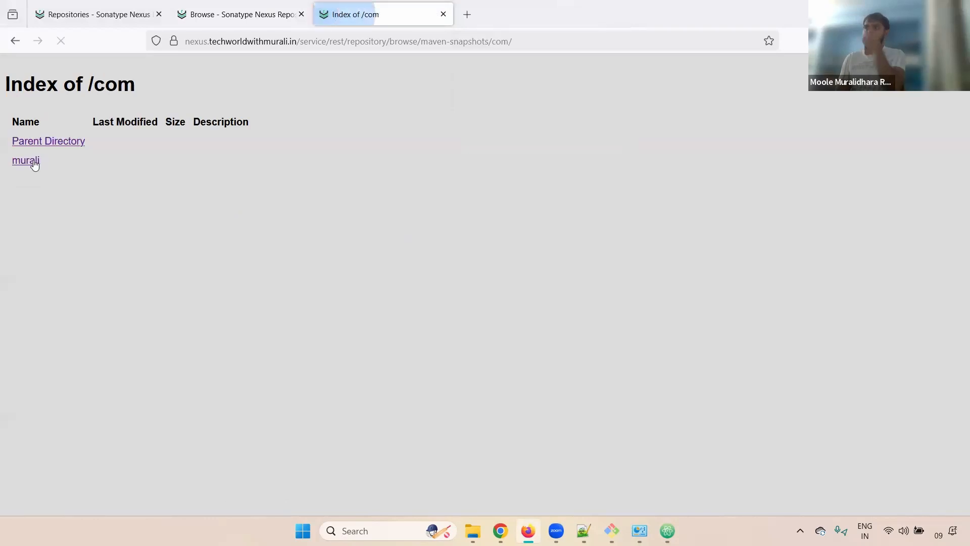
pyautogui.click(30, 161)
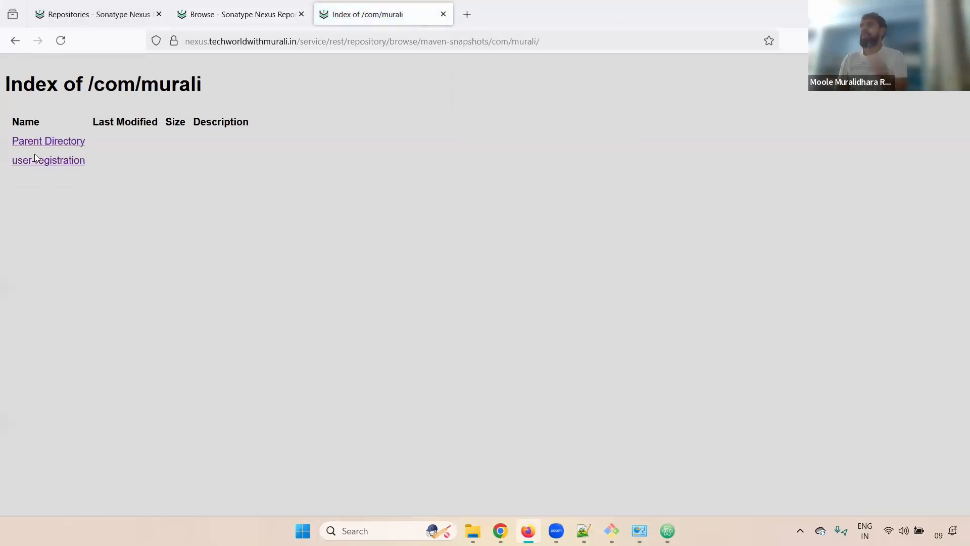
pyautogui.click(35, 161)
pyautogui.click(54, 166)
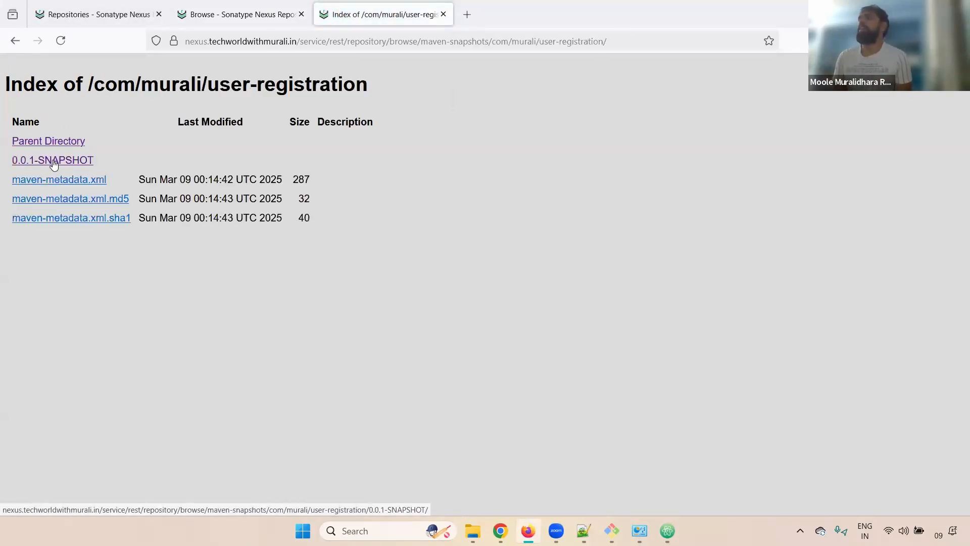
pyautogui.moveTo(143, 181); pyautogui.dragTo(114, 180)
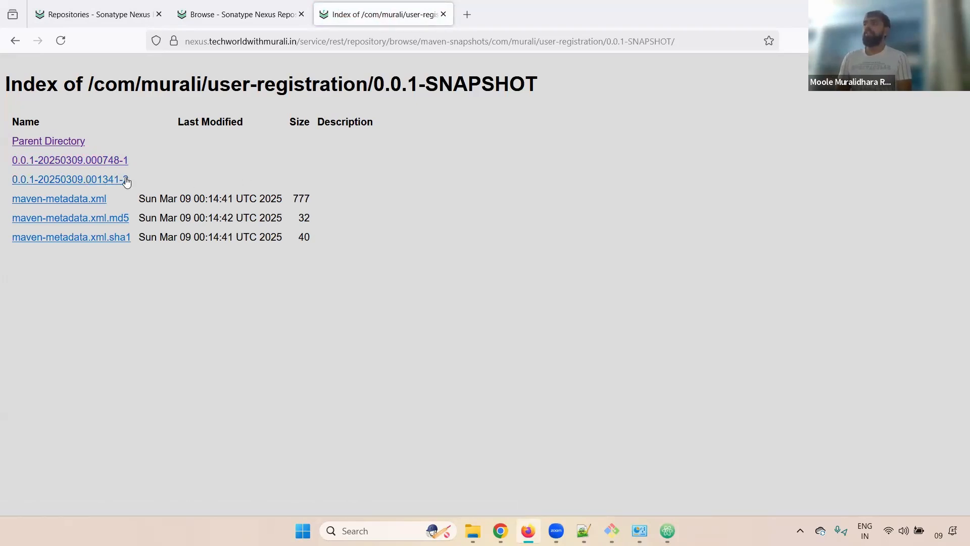
pyautogui.click(116, 182)
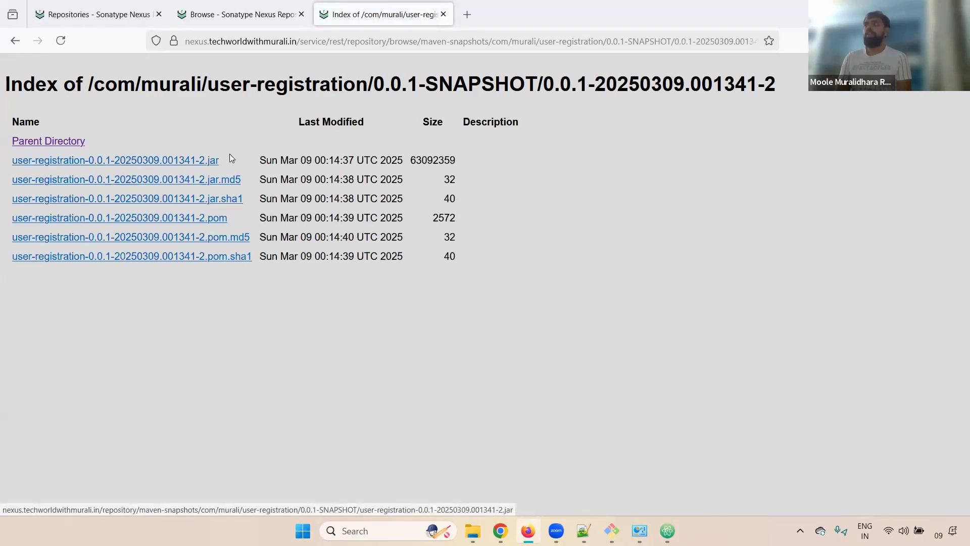
pyautogui.moveTo(223, 160); pyautogui.dragTo(6, 169)
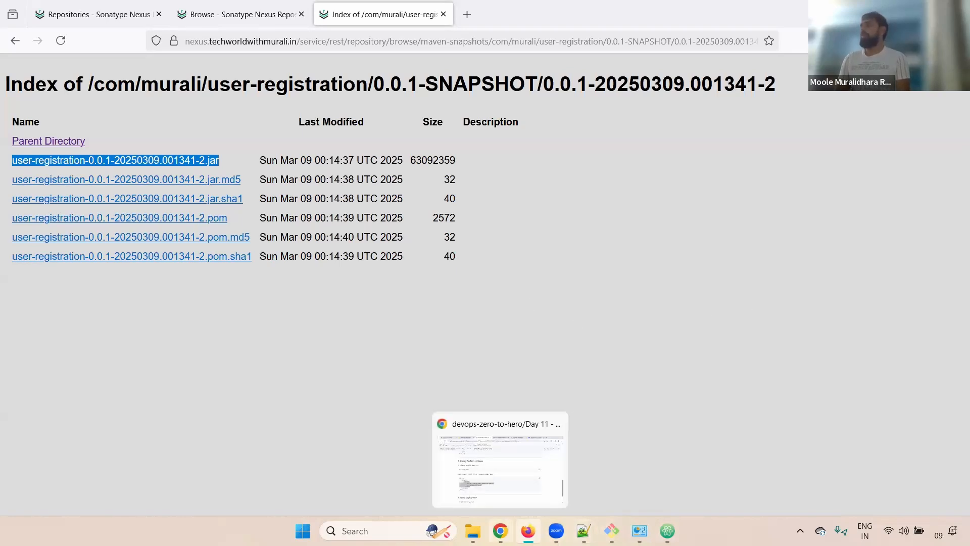
# Go over the Nexus URL and login/browse verification steps in the notes, then return to the slides.
pyautogui.click(500, 459)
pyautogui.scroll(-3, 958, 401)
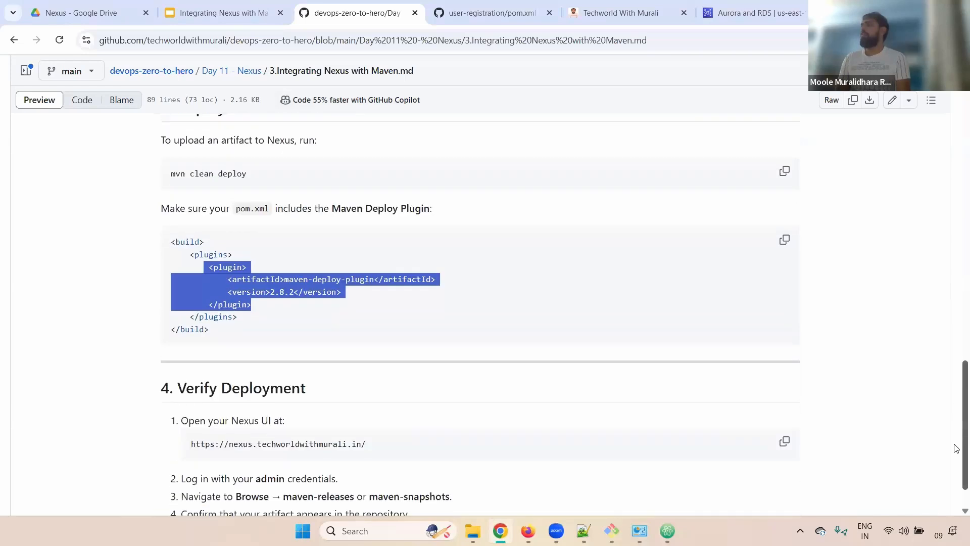
pyautogui.moveTo(195, 393); pyautogui.dragTo(407, 405)
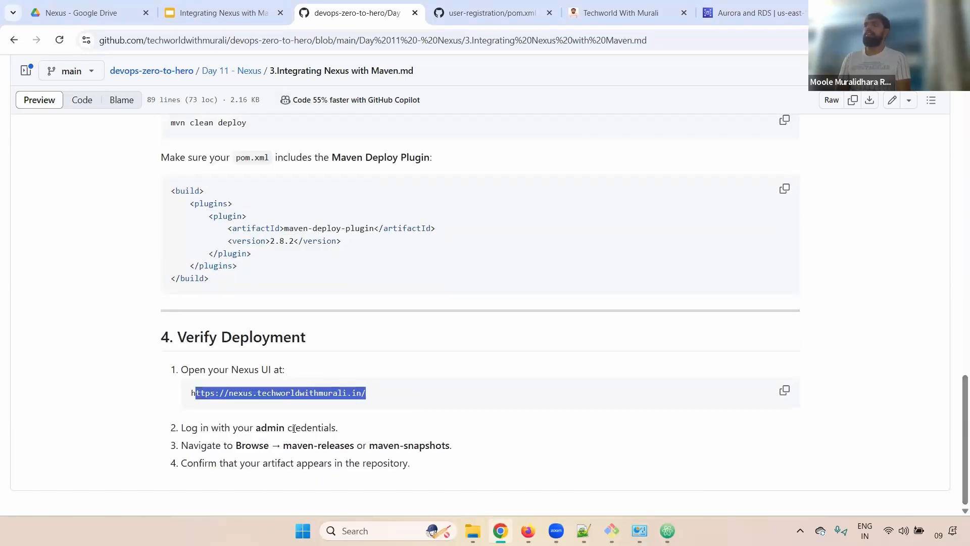
pyautogui.moveTo(254, 428); pyautogui.dragTo(483, 447)
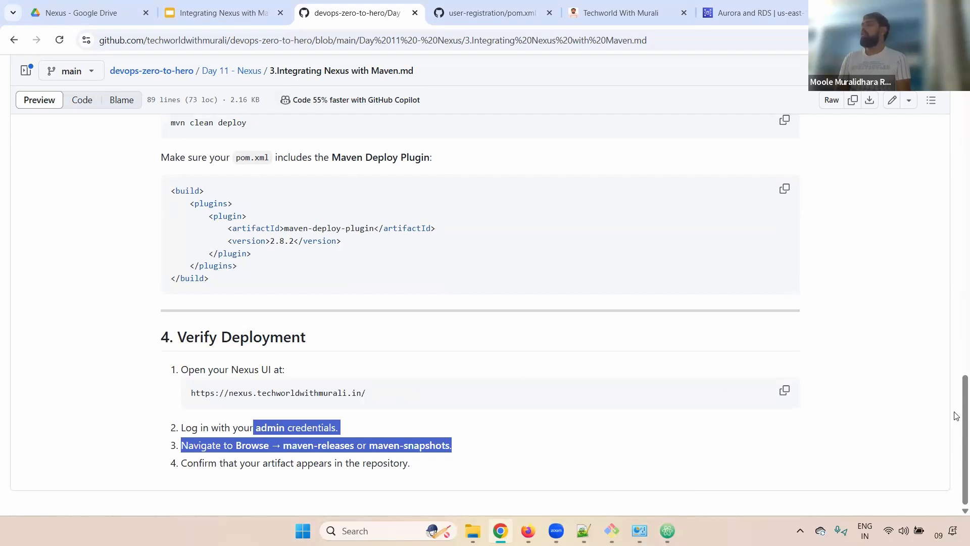
pyautogui.scroll(3, 958, 384)
pyautogui.scroll(-4, 944, 425)
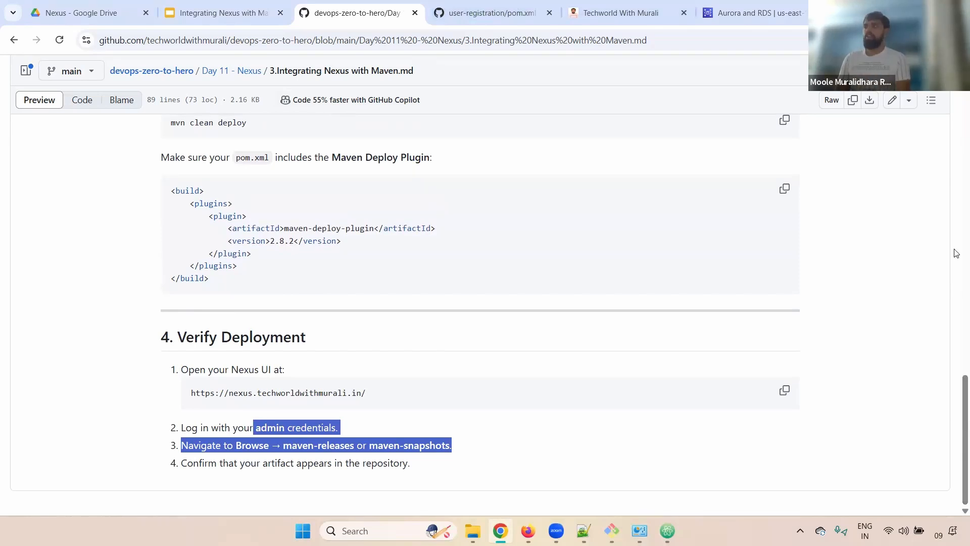
pyautogui.click(222, 13)
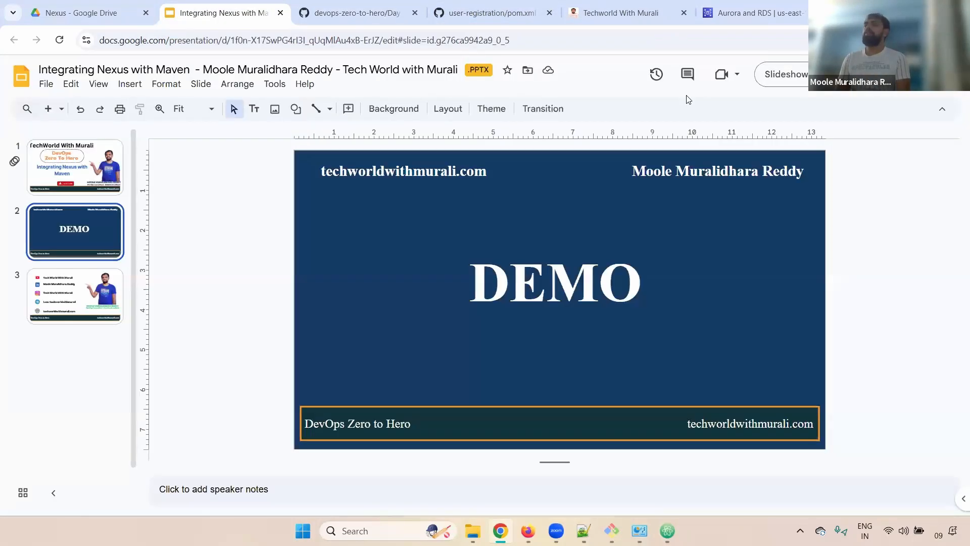